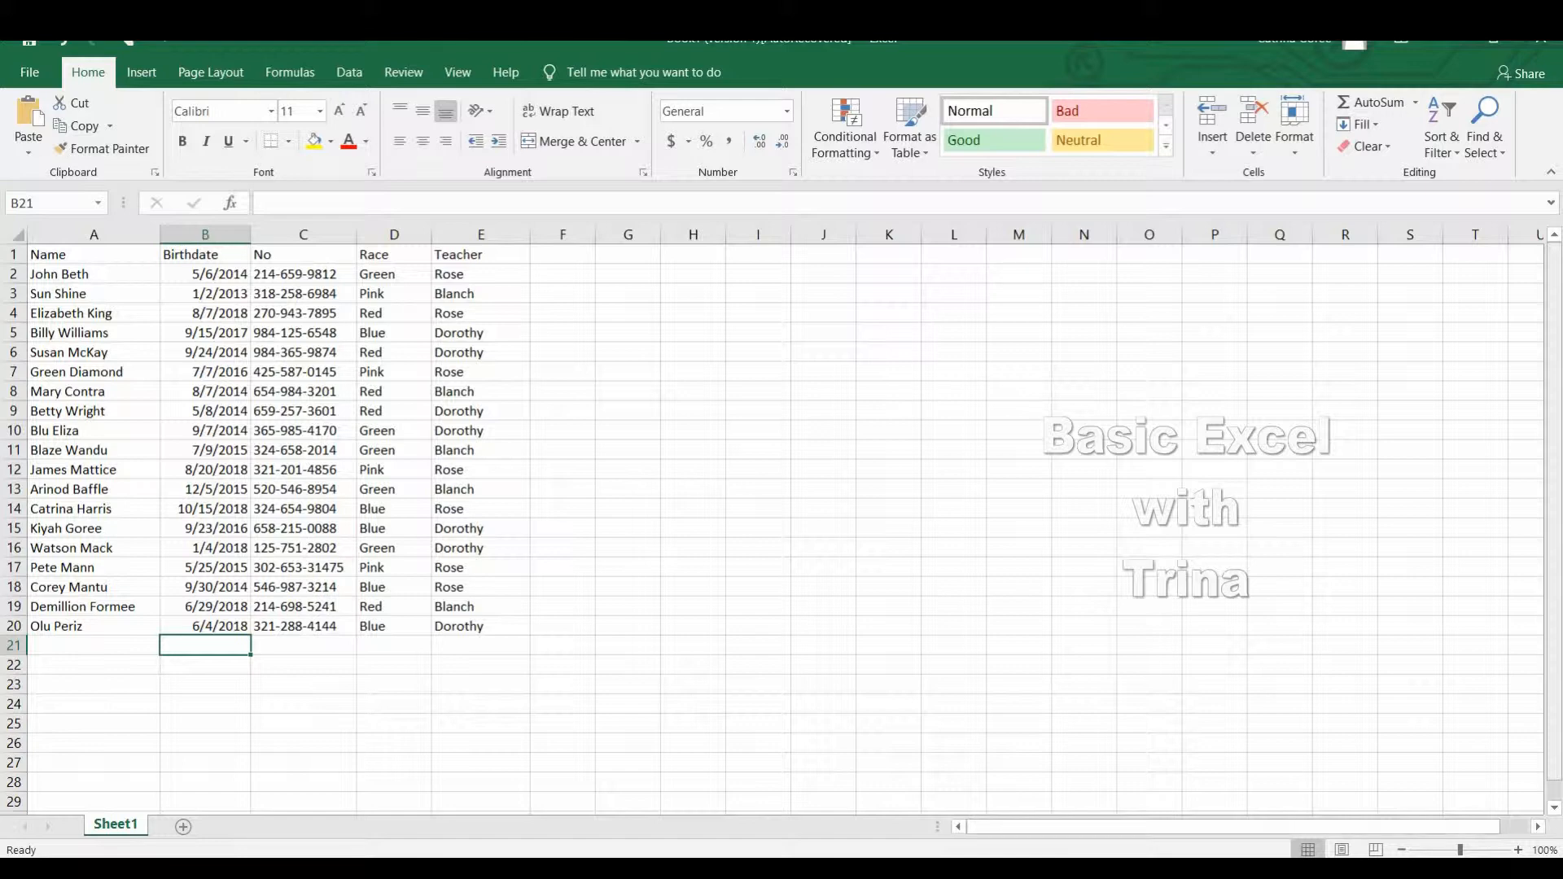
drag(1556, 520, 1538, 342)
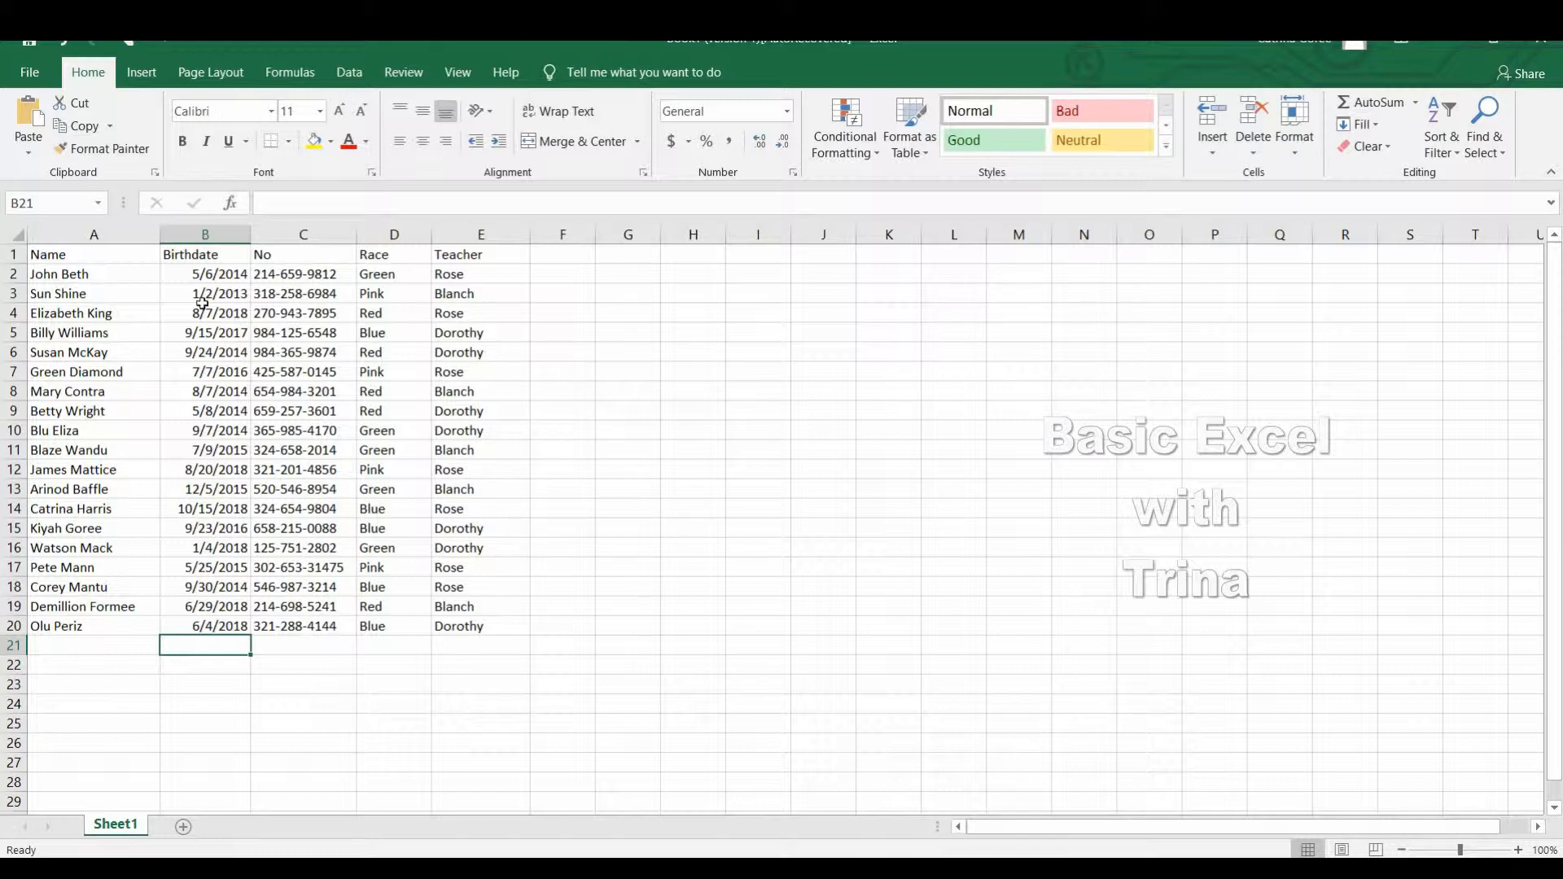
click(56, 261)
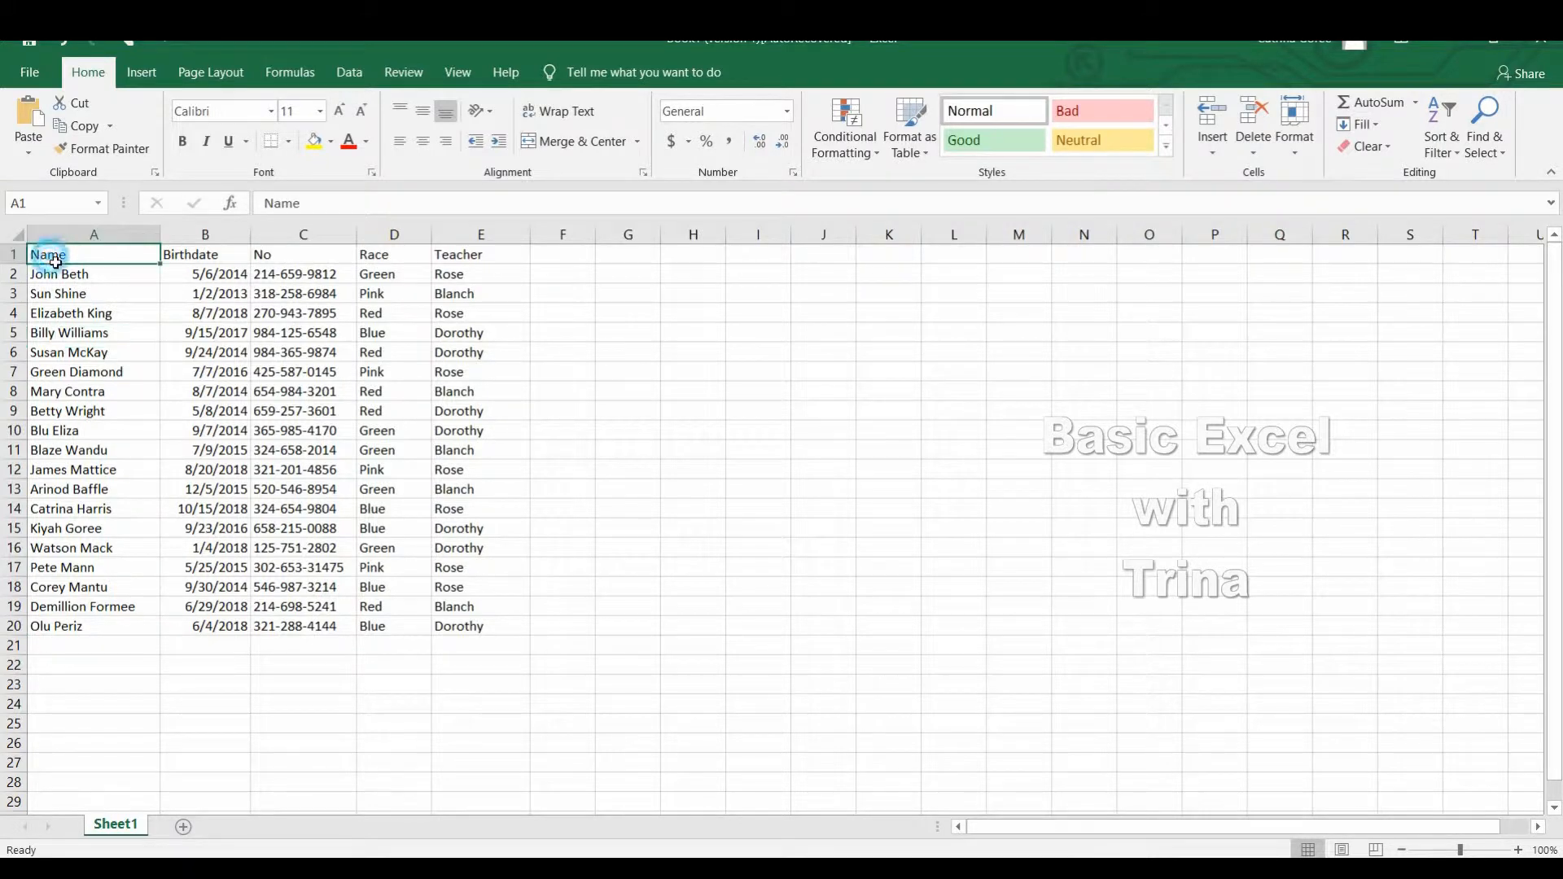
click(208, 256)
click(303, 259)
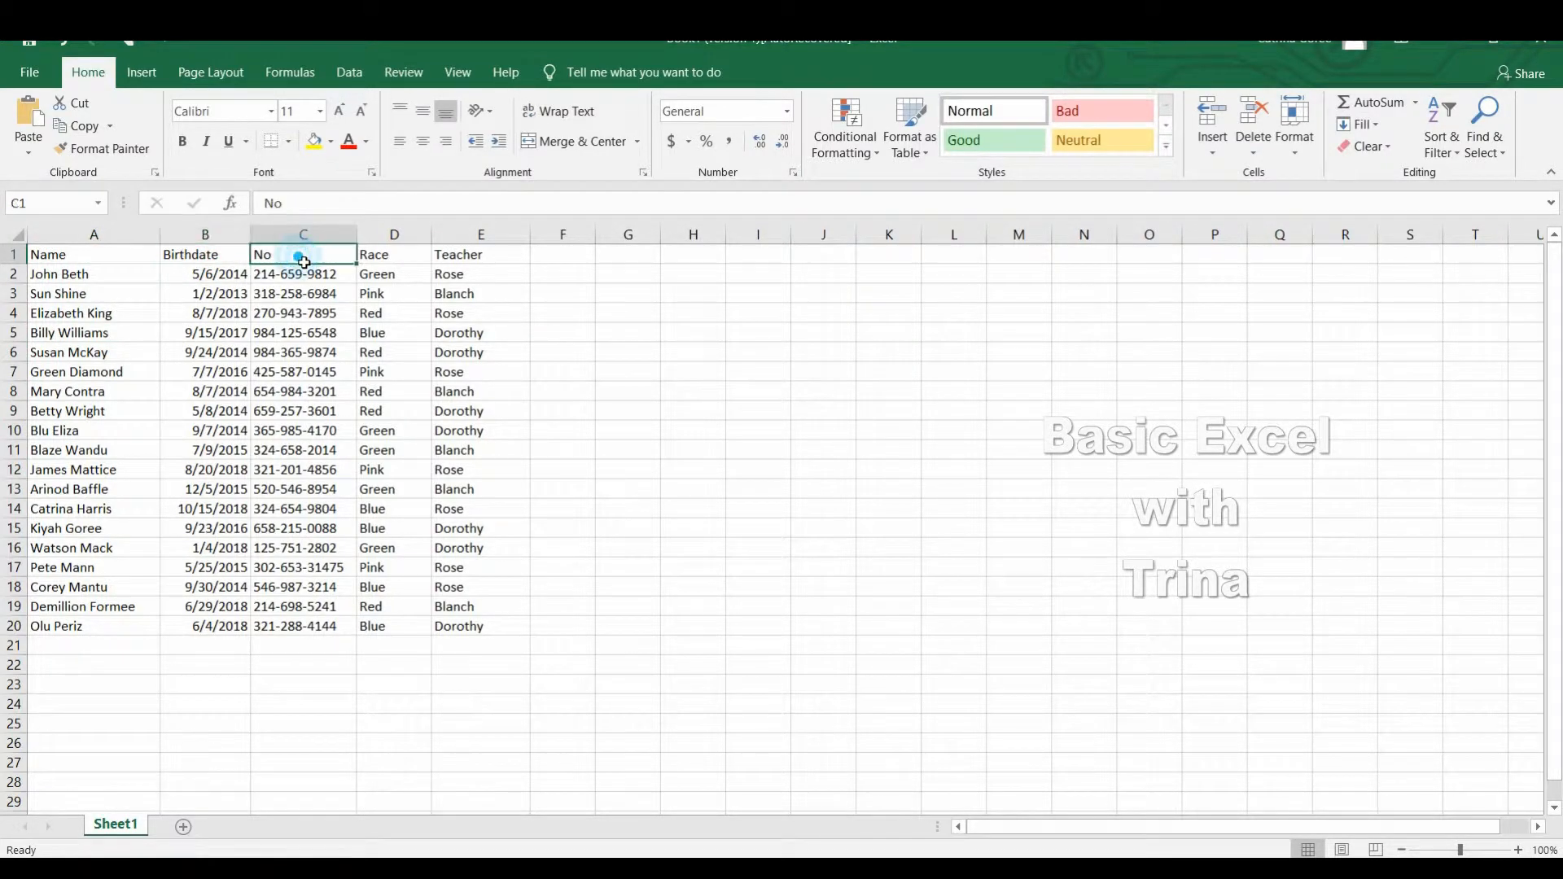
Center the contents of the entire Name column horizontally.
click(114, 251)
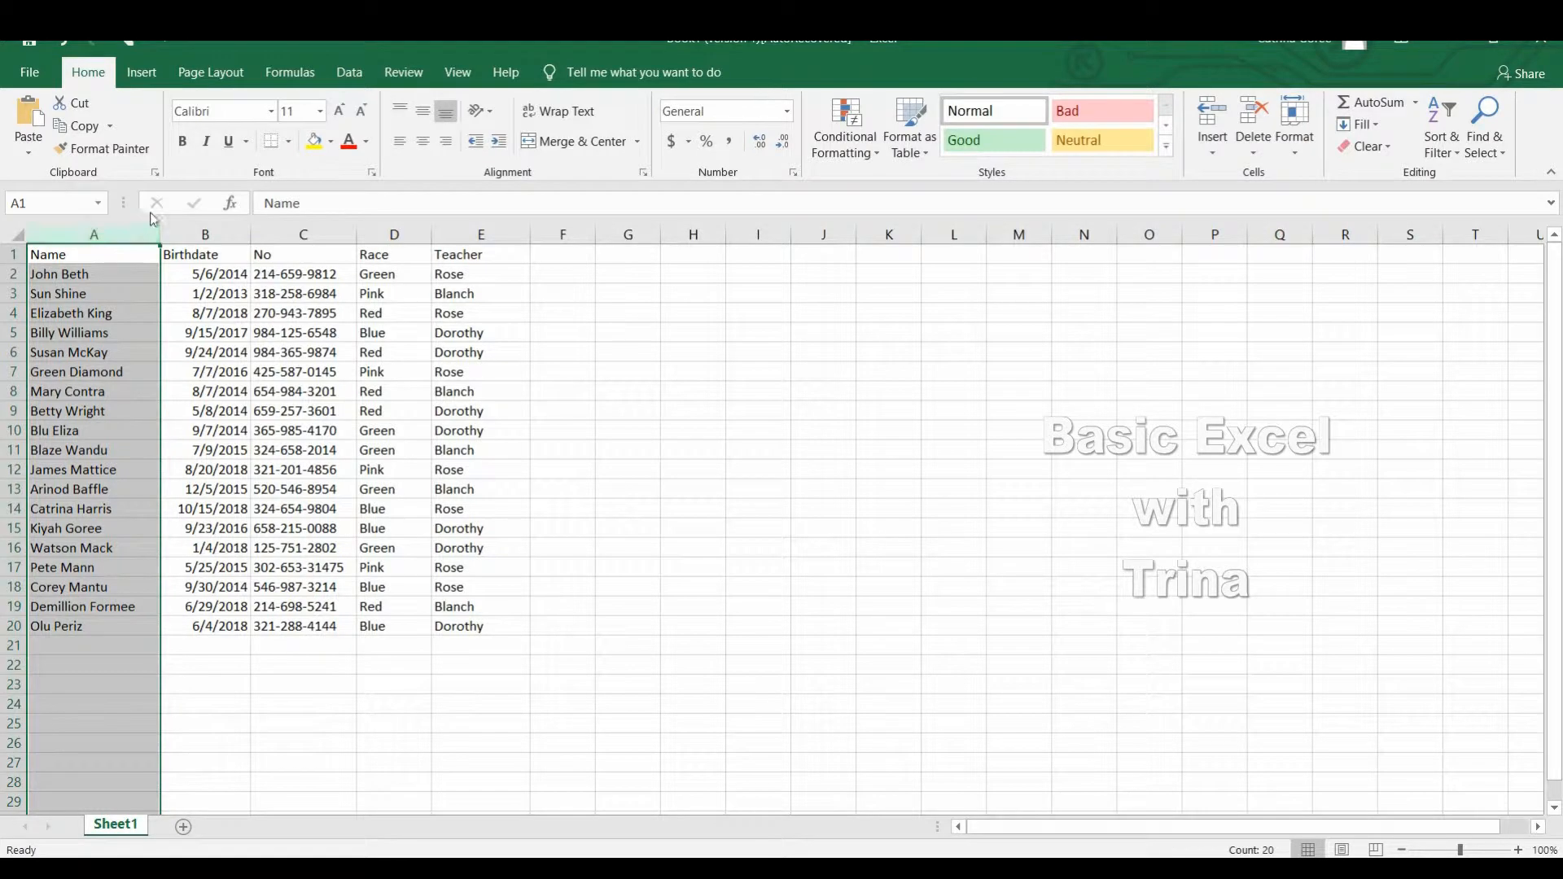
click(427, 148)
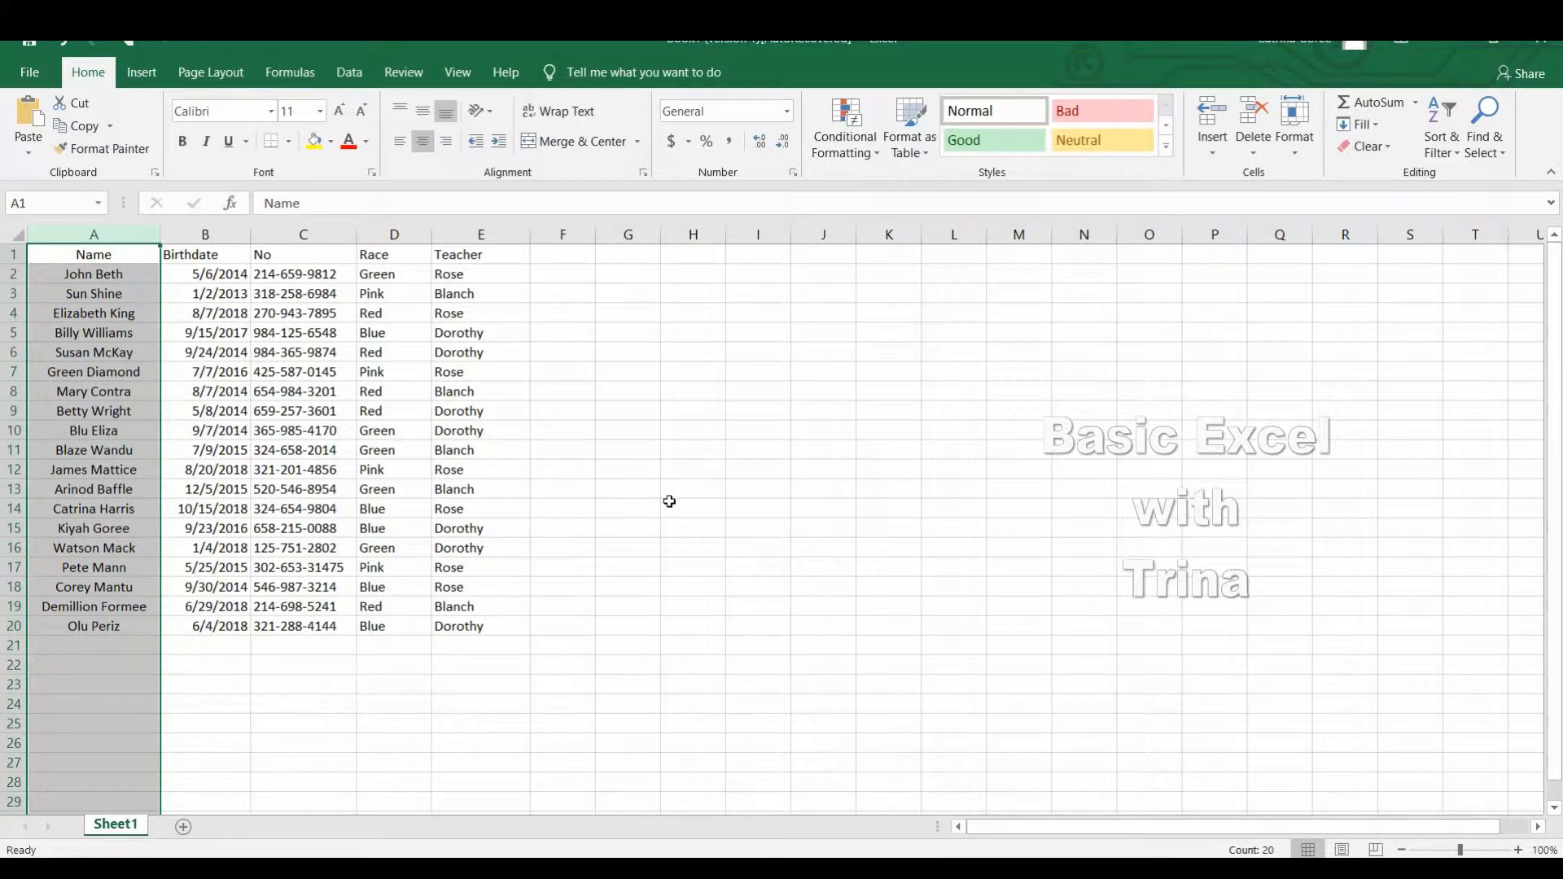
click(216, 260)
key(ctrl+space)
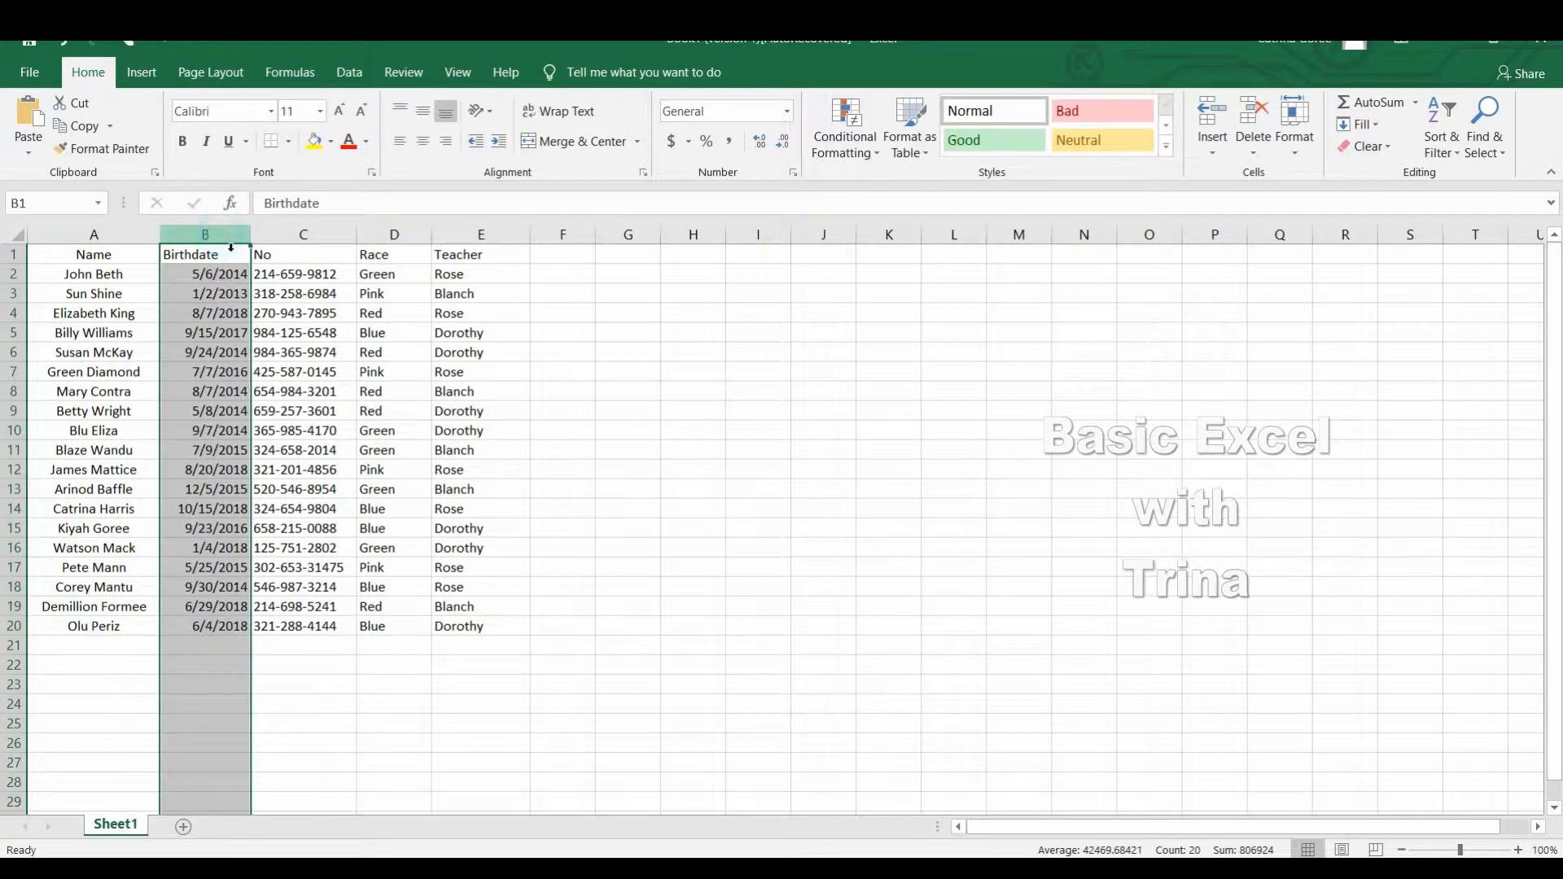
click(351, 314)
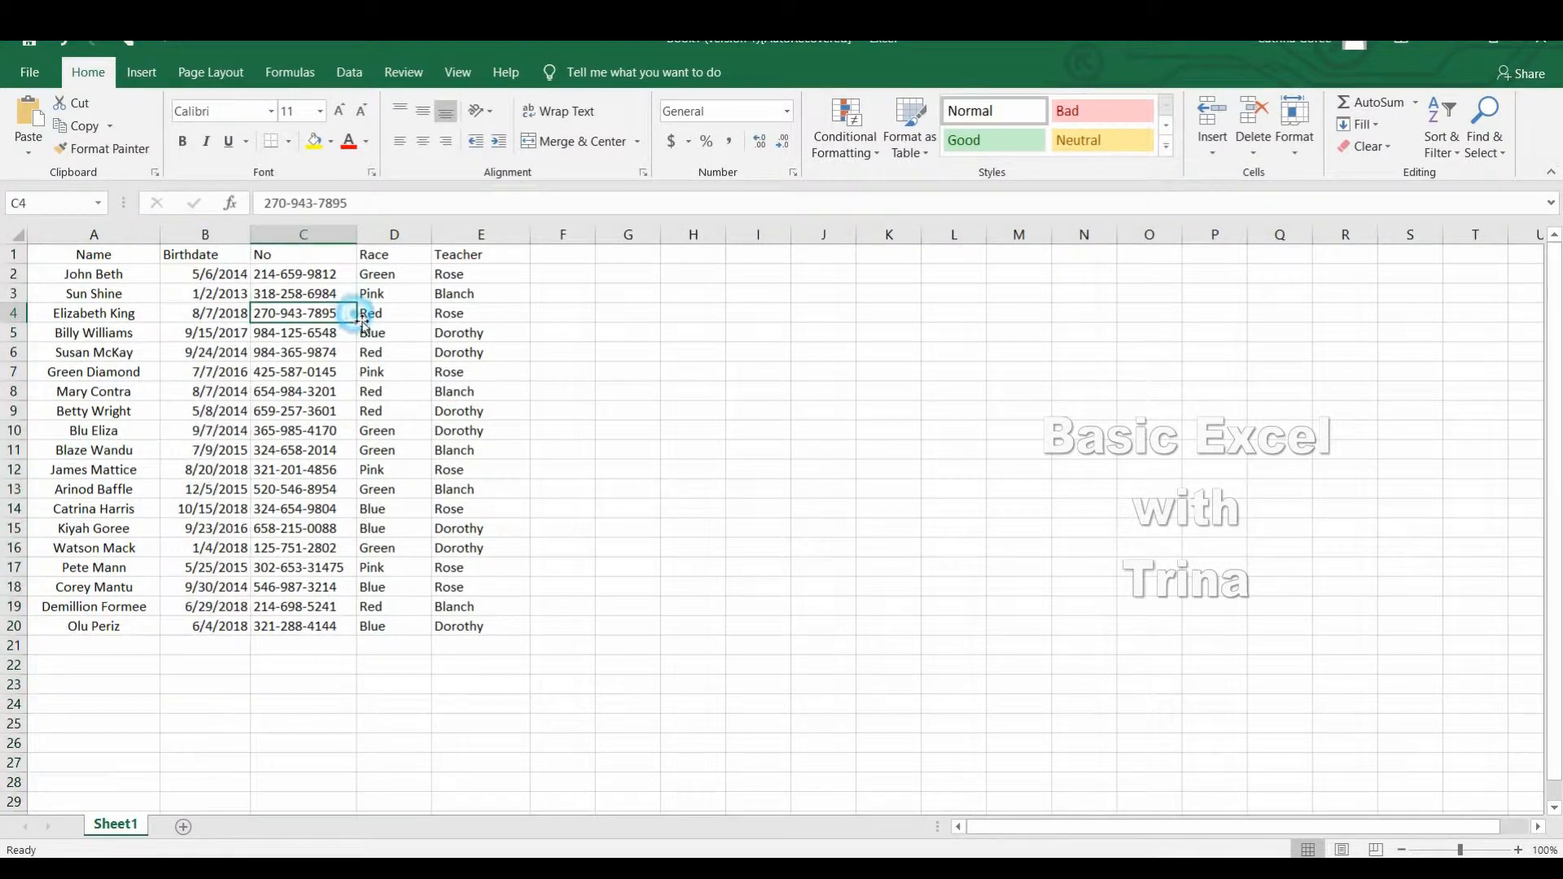
click(176, 263)
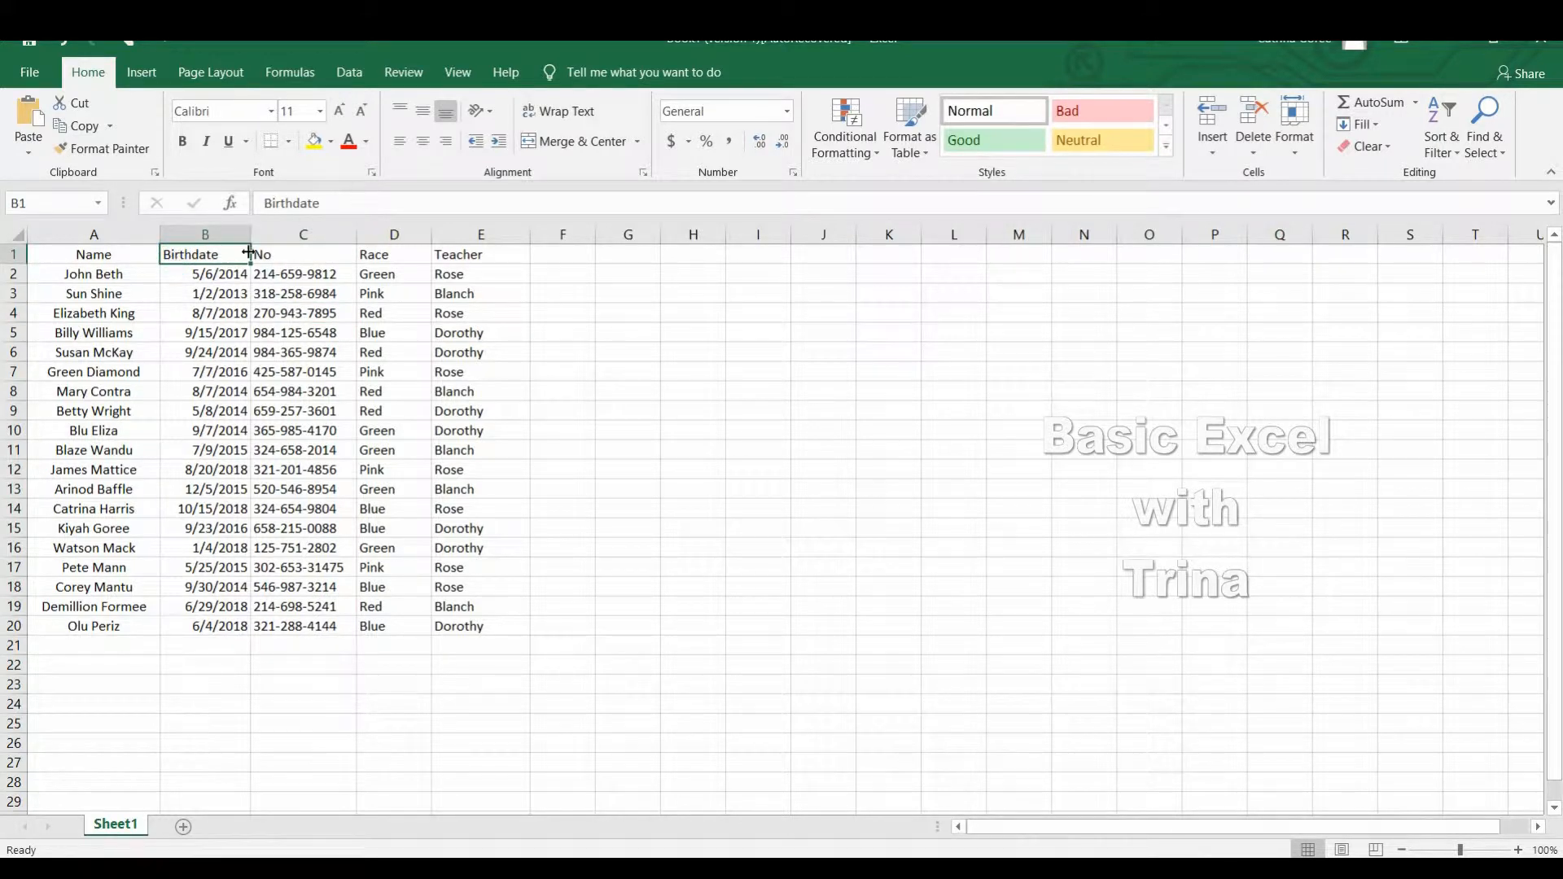
double_click(186, 259)
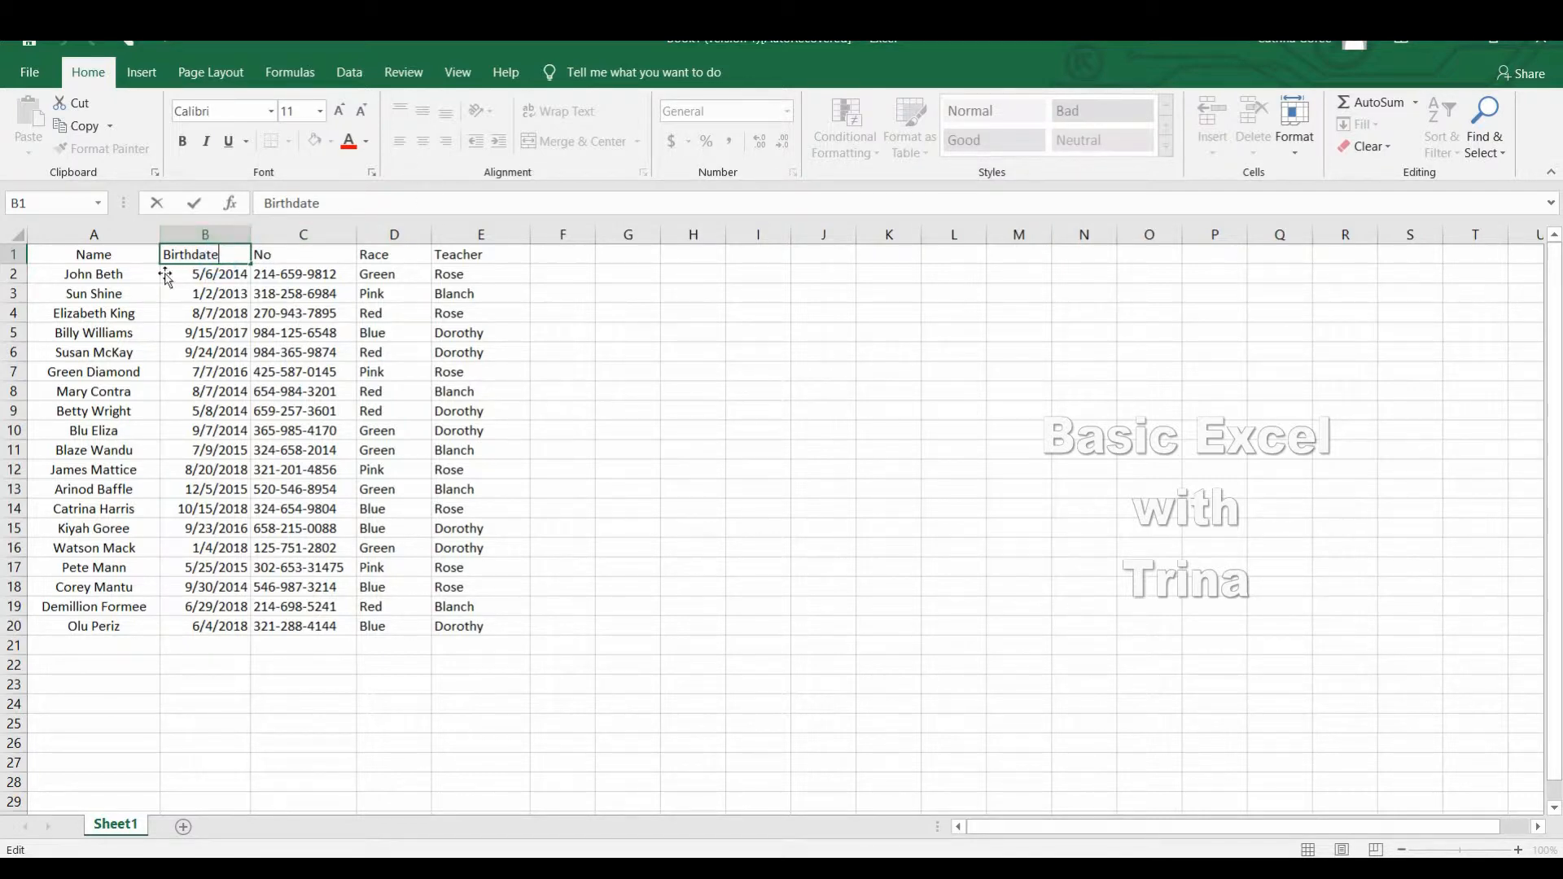
click(245, 291)
click(207, 262)
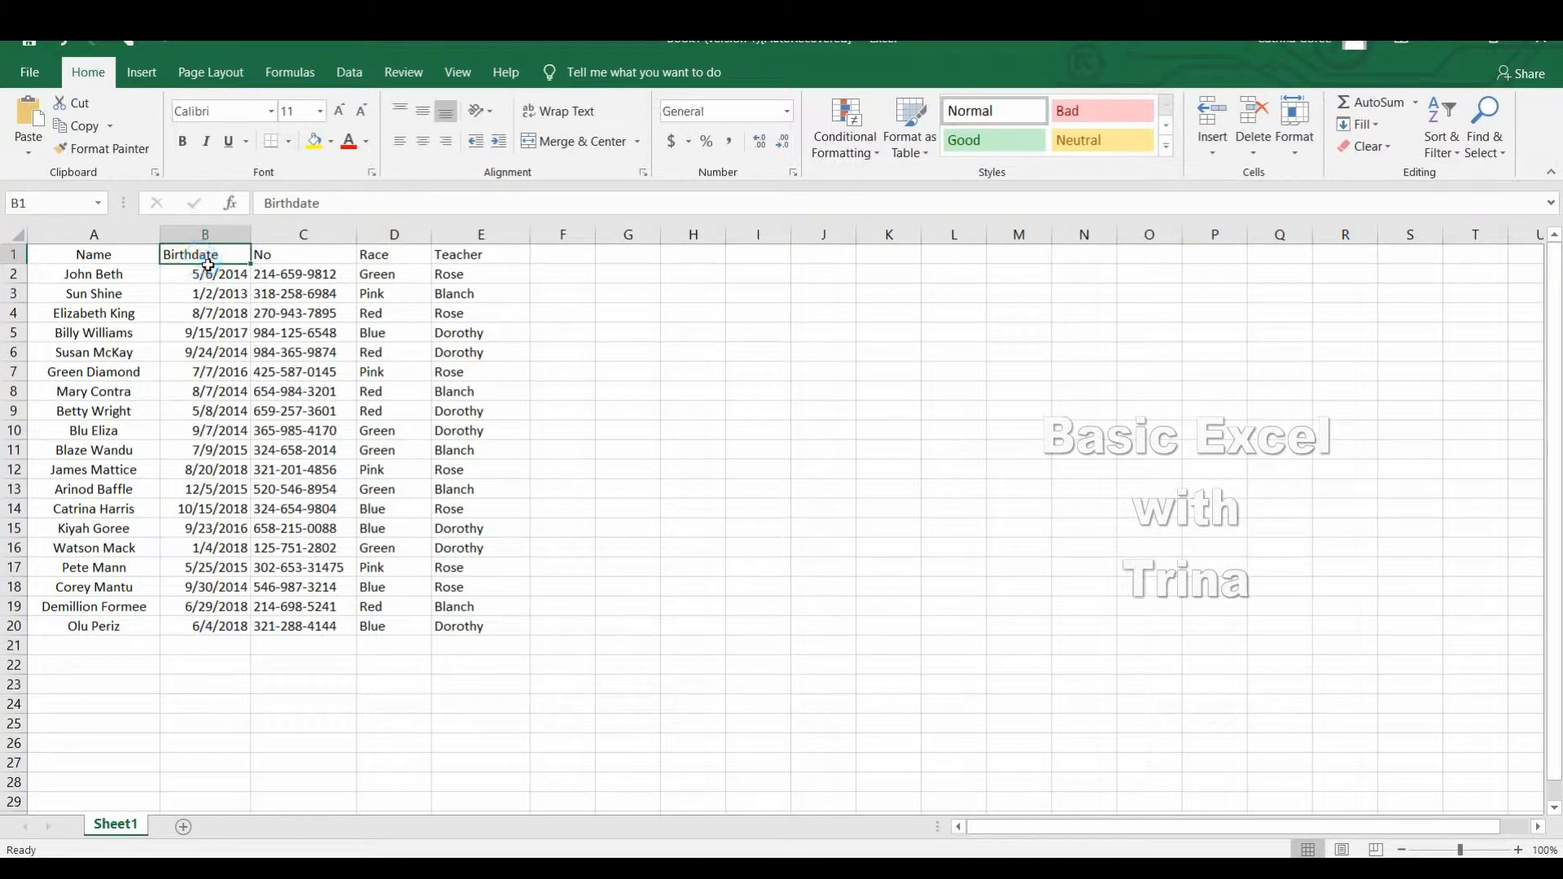
double_click(229, 263)
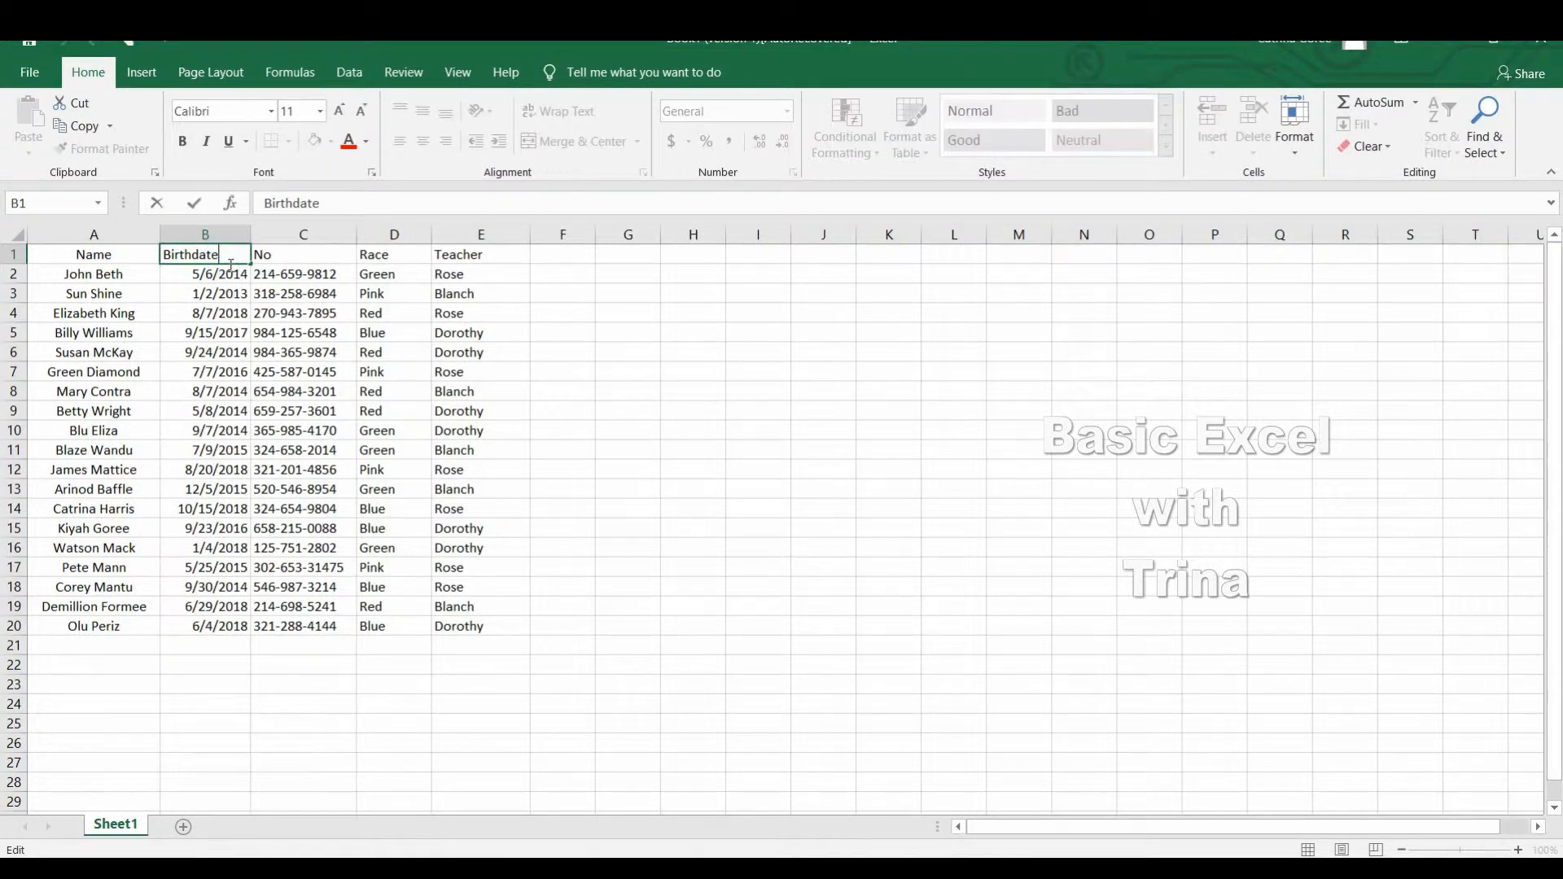
drag(234, 257, 164, 255)
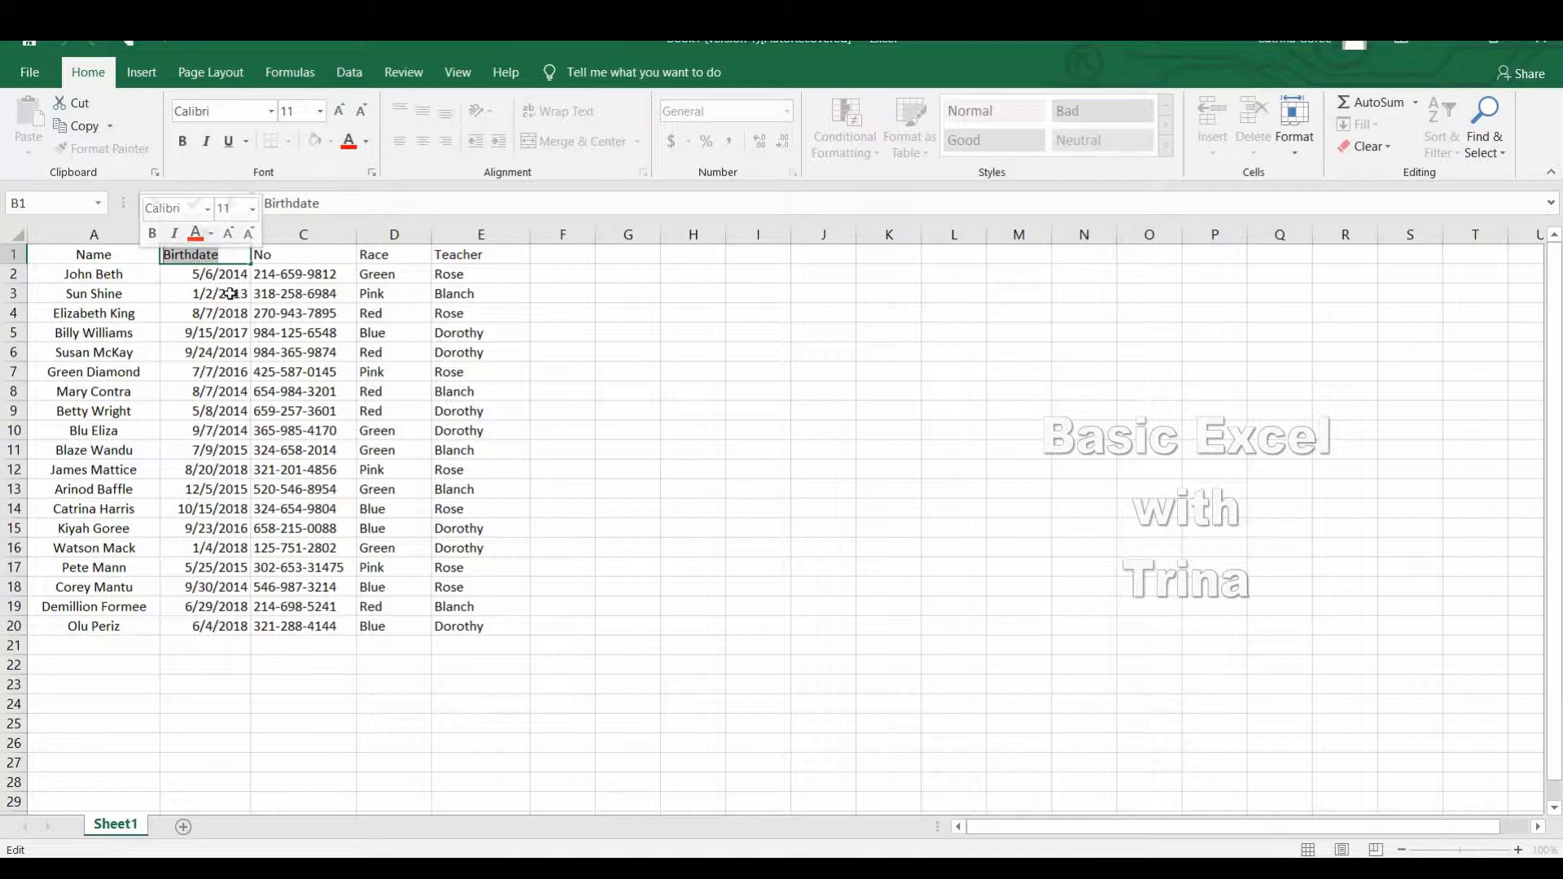
click(293, 302)
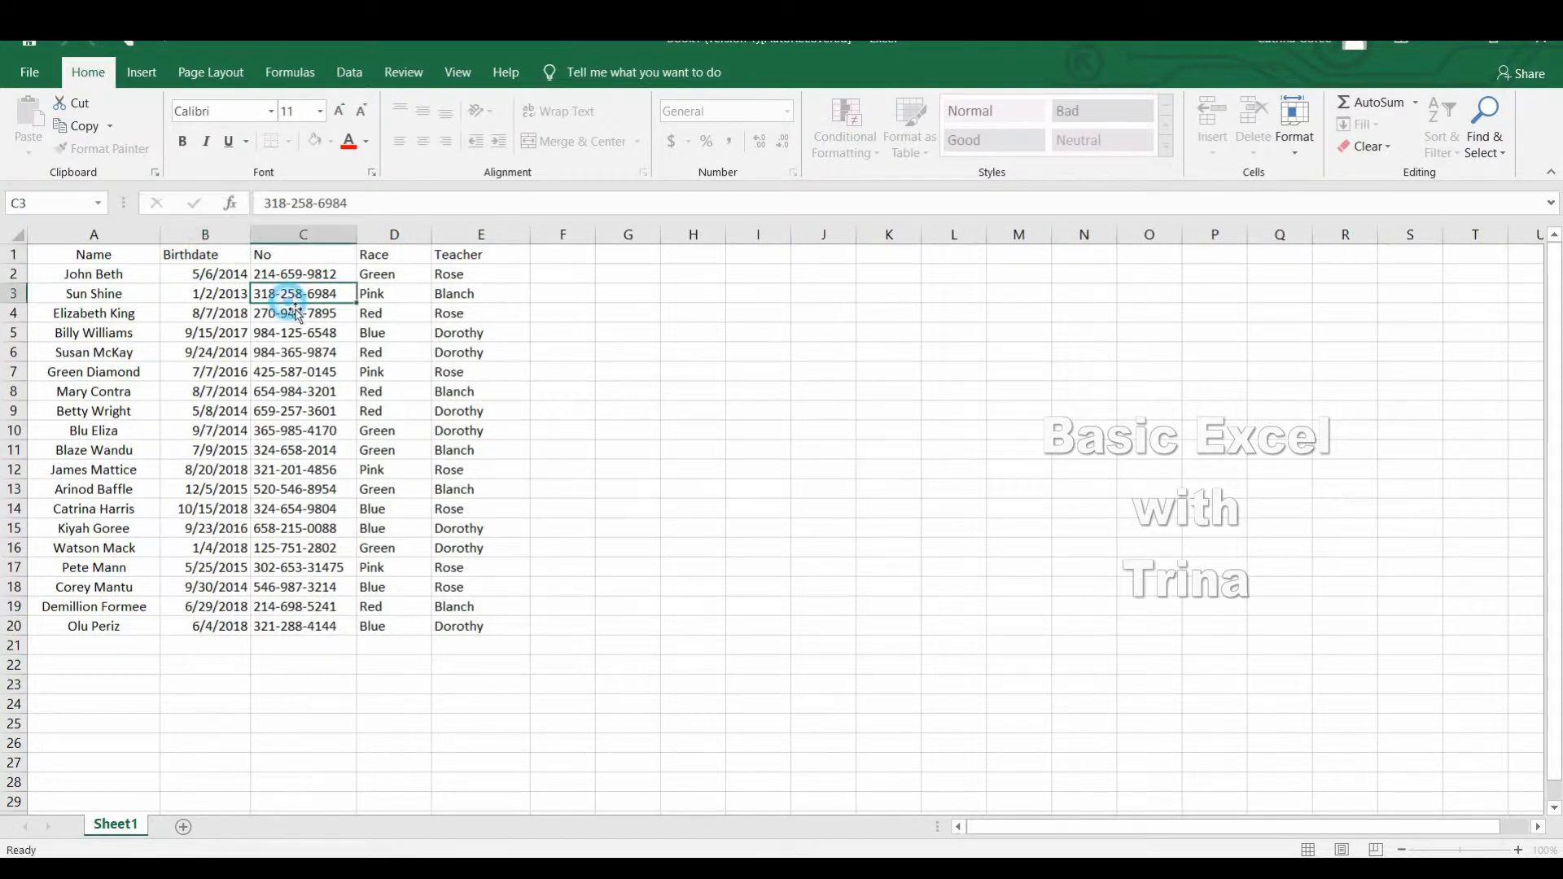
Center the Birthdate header in cell B1 and the entire No column horizontally.
click(210, 255)
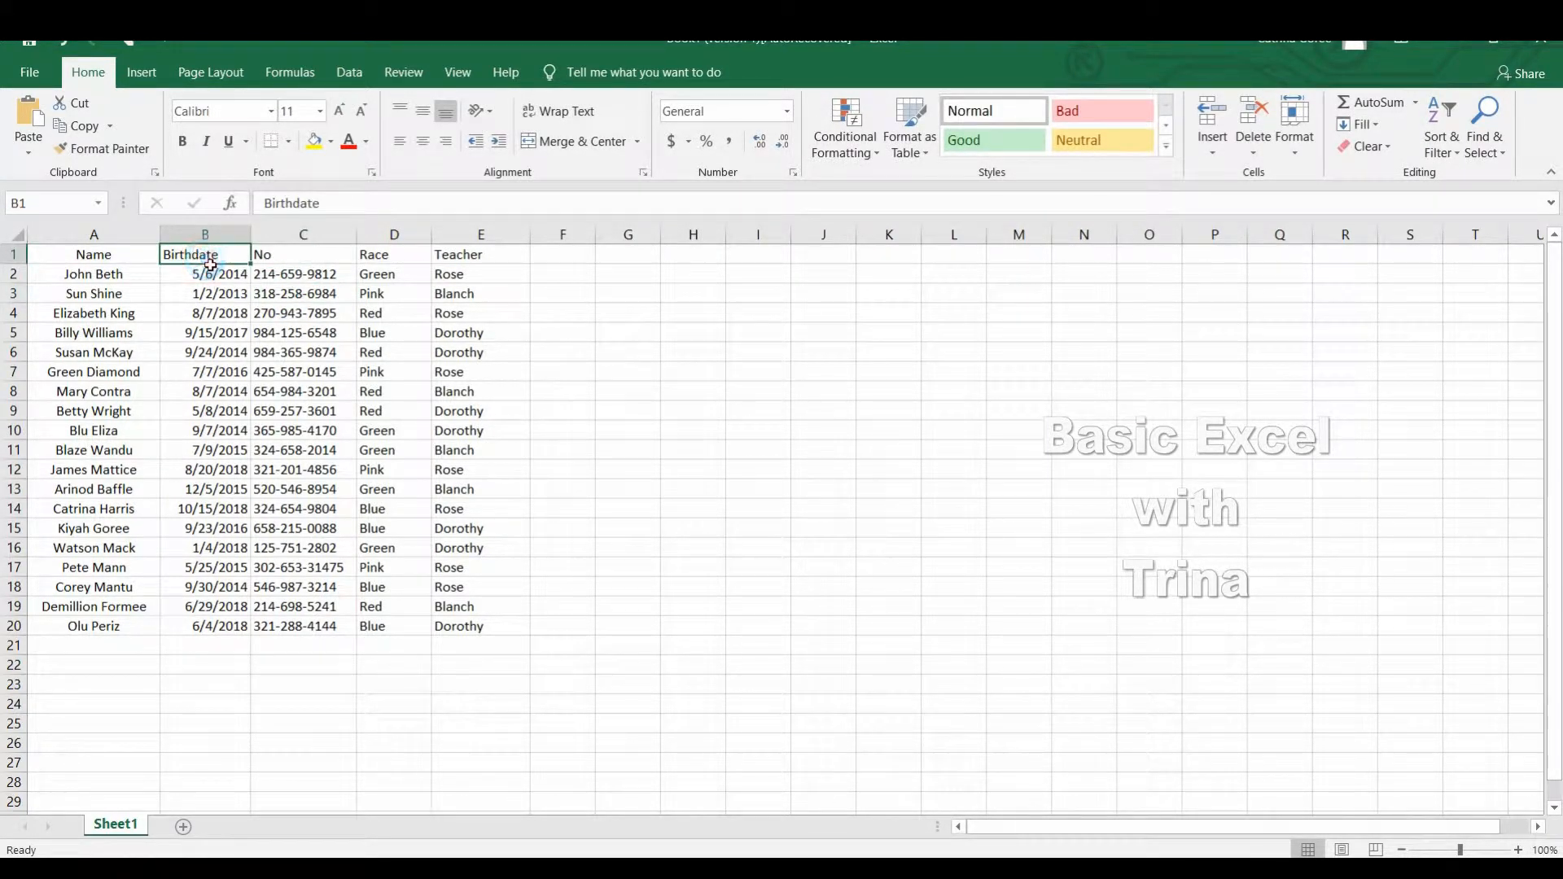
click(423, 143)
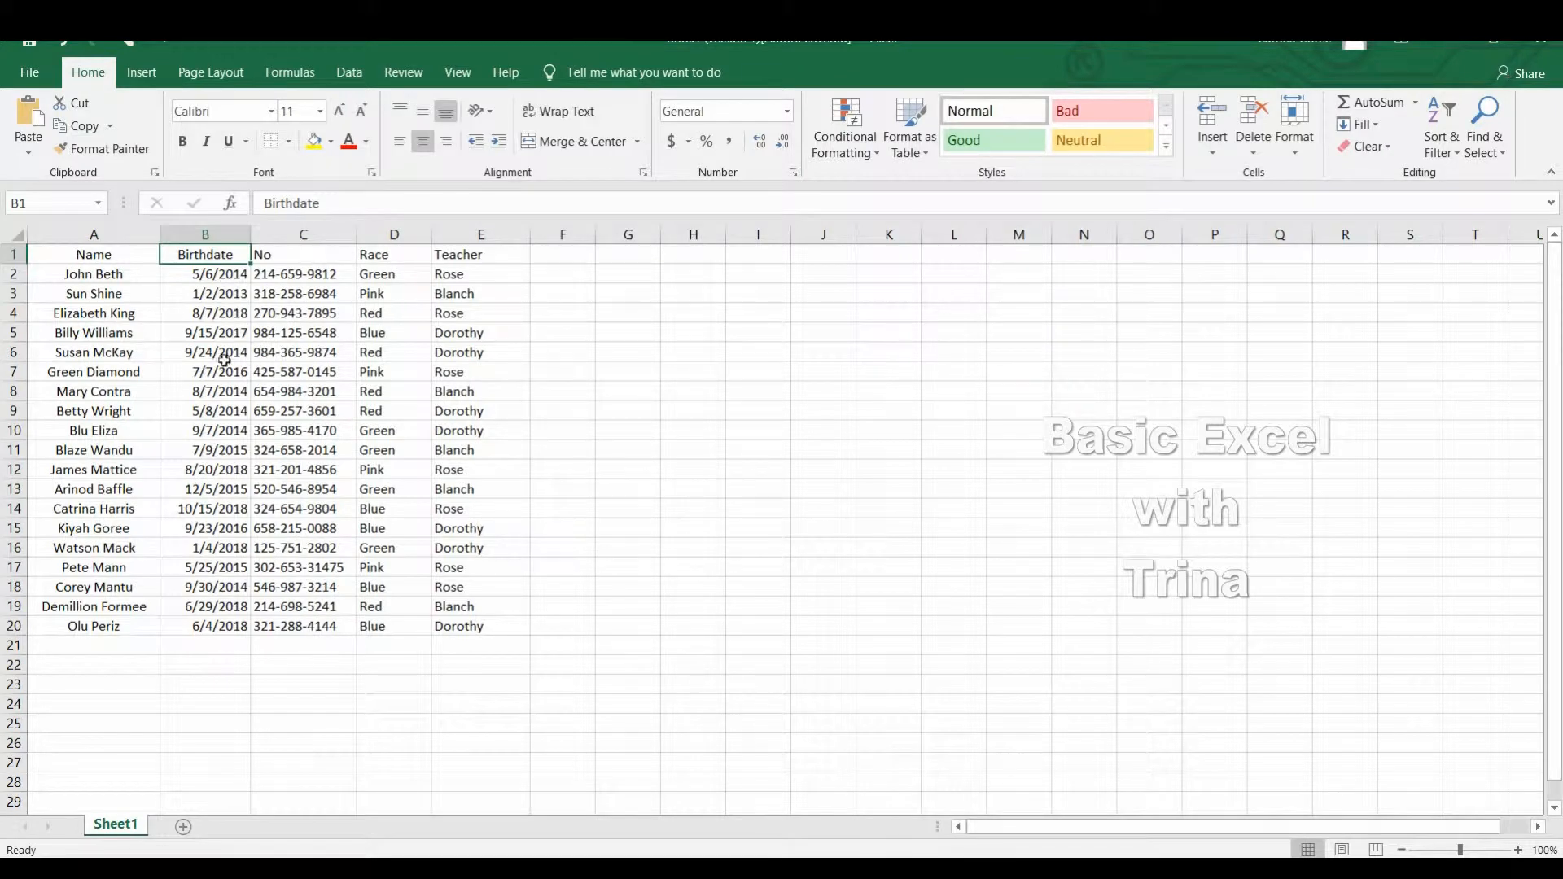
click(323, 235)
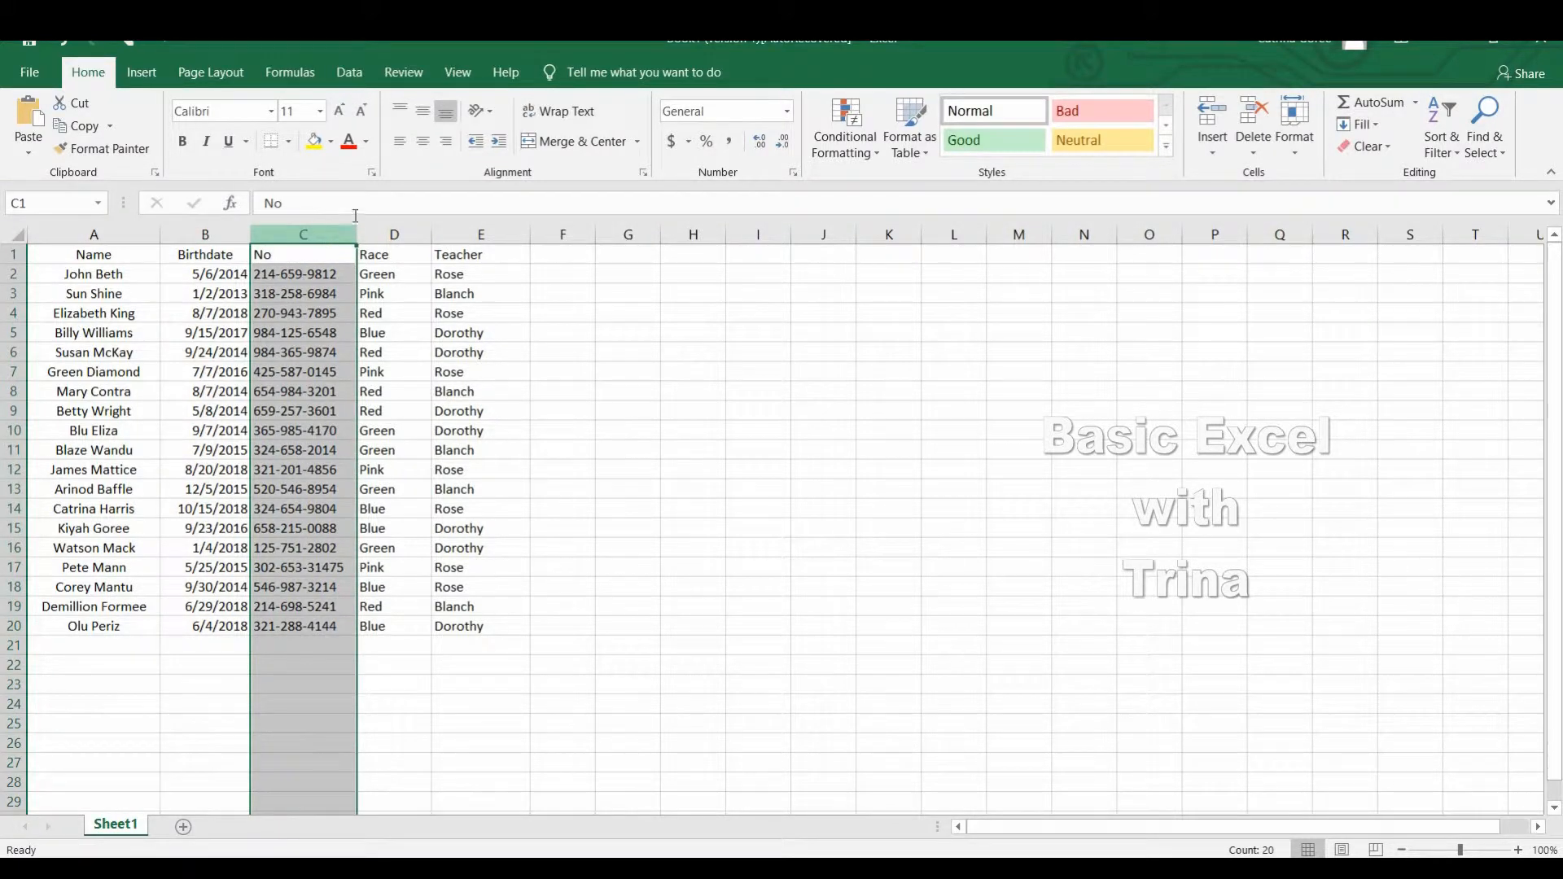
click(422, 142)
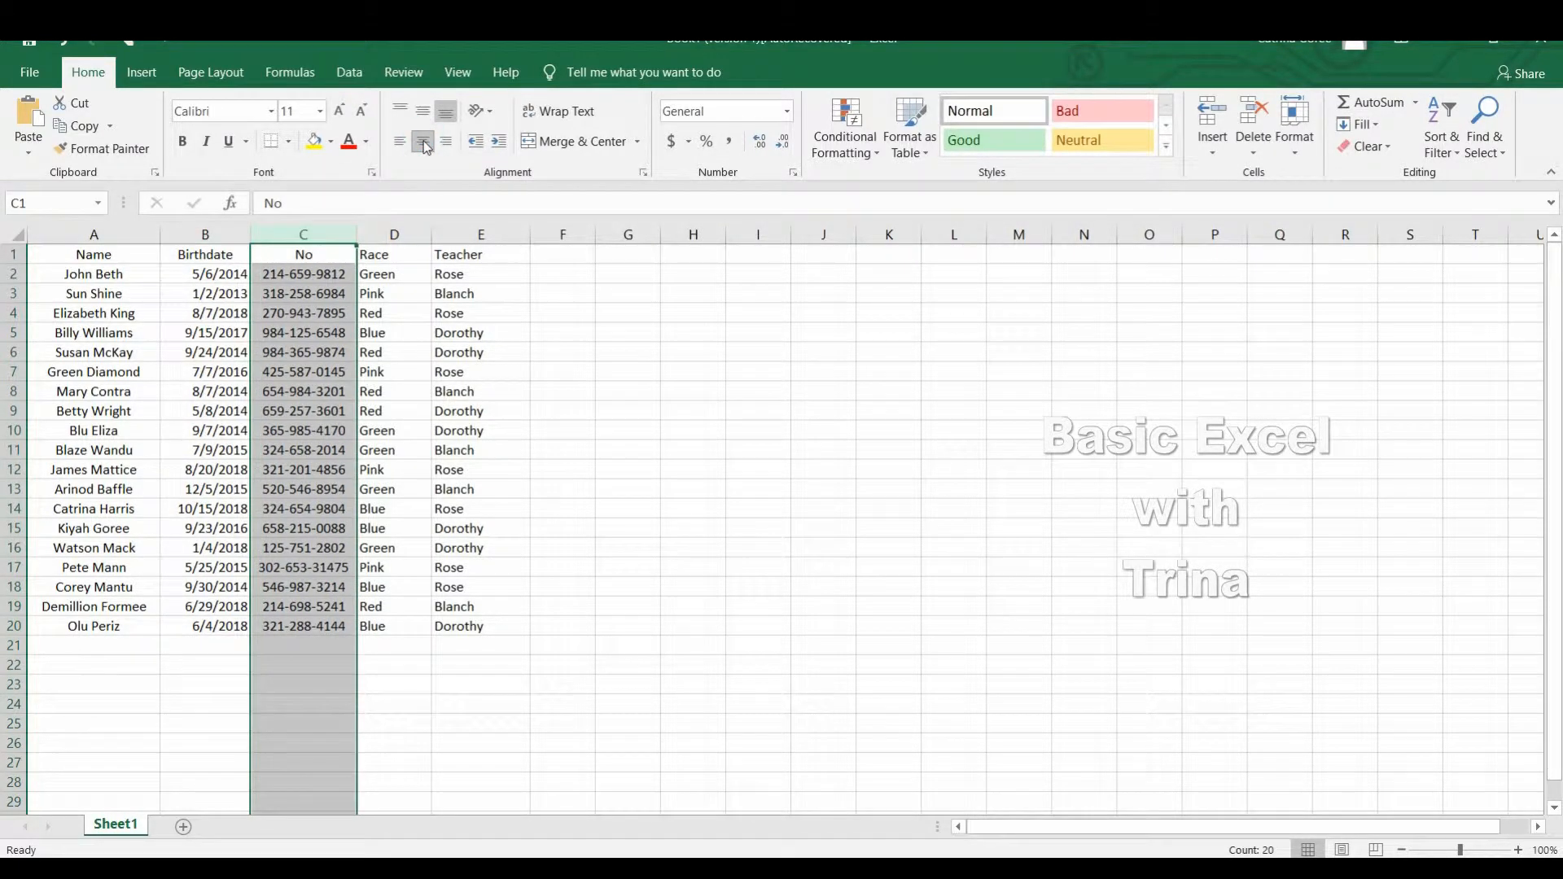
Try centering the Race header and cell D4, and clear the centering from the whole Race column.
click(400, 263)
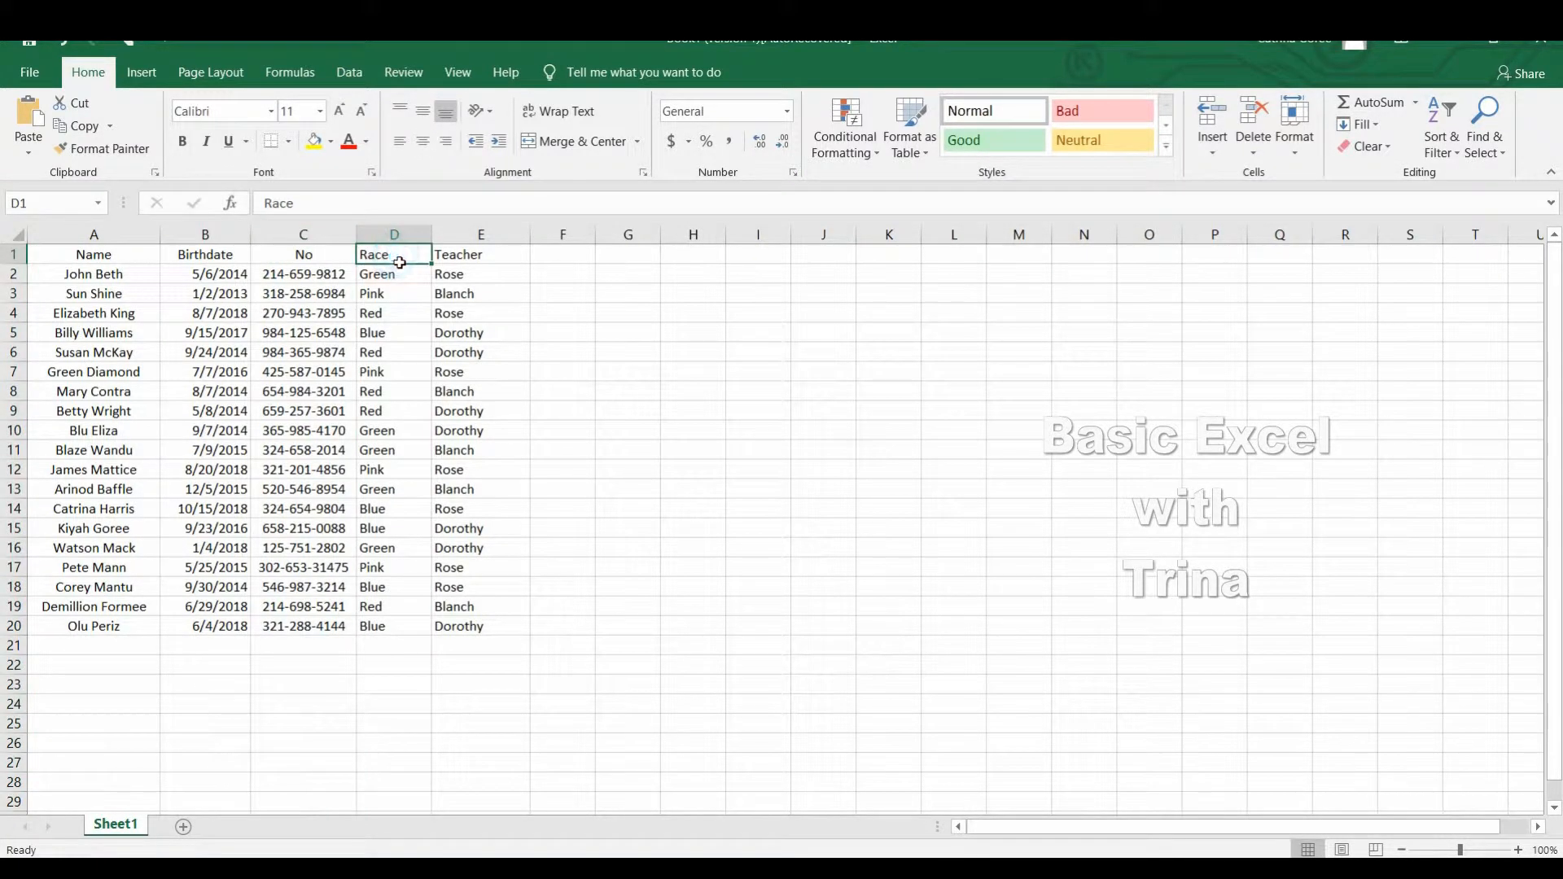
click(425, 141)
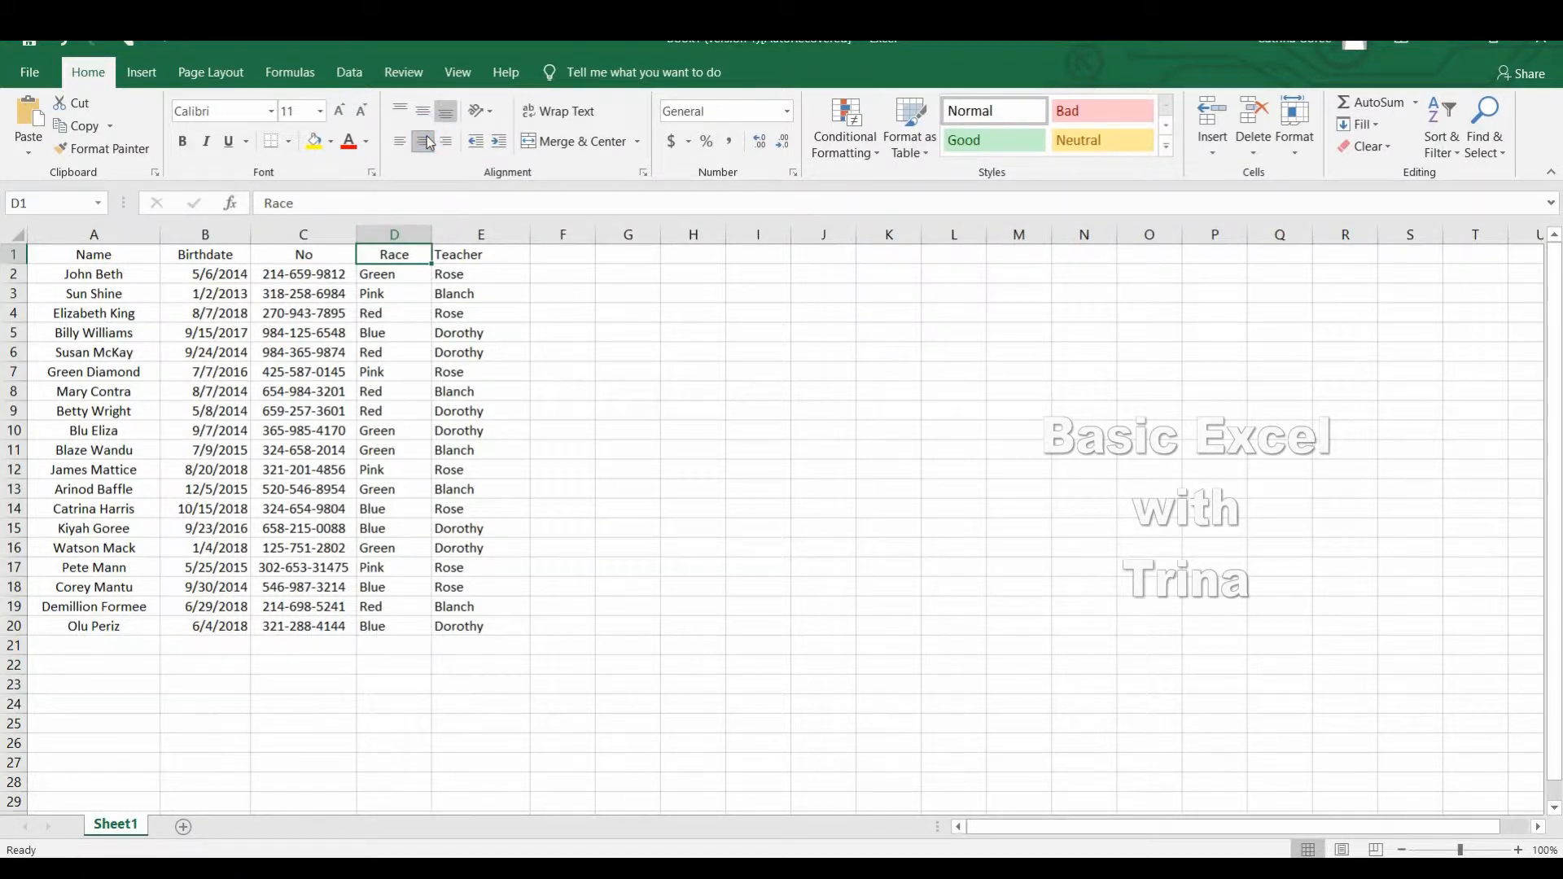
click(400, 321)
click(422, 145)
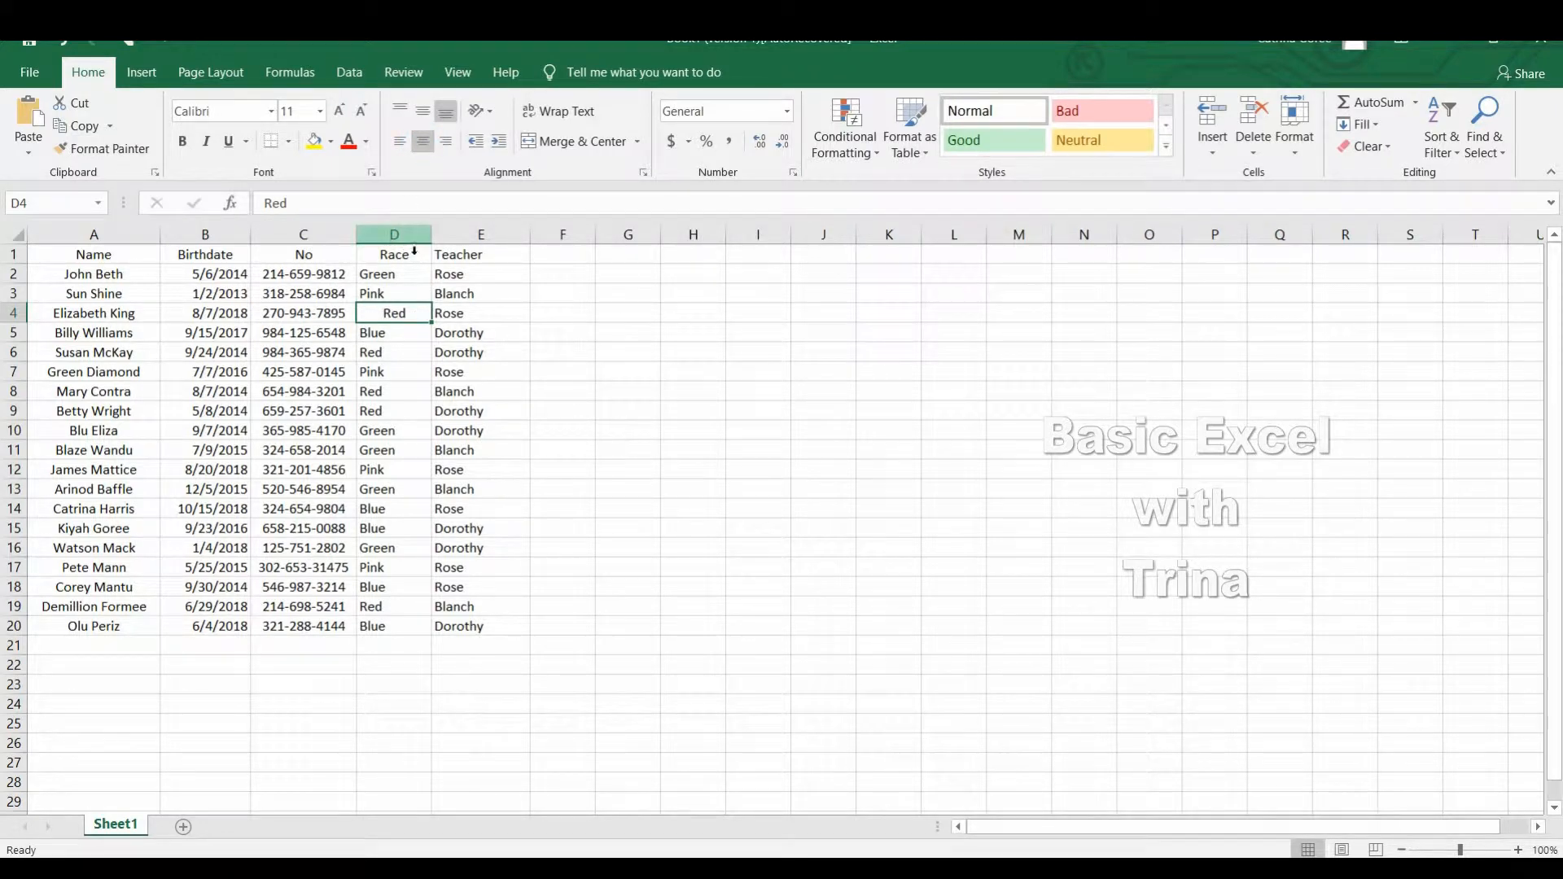
click(414, 244)
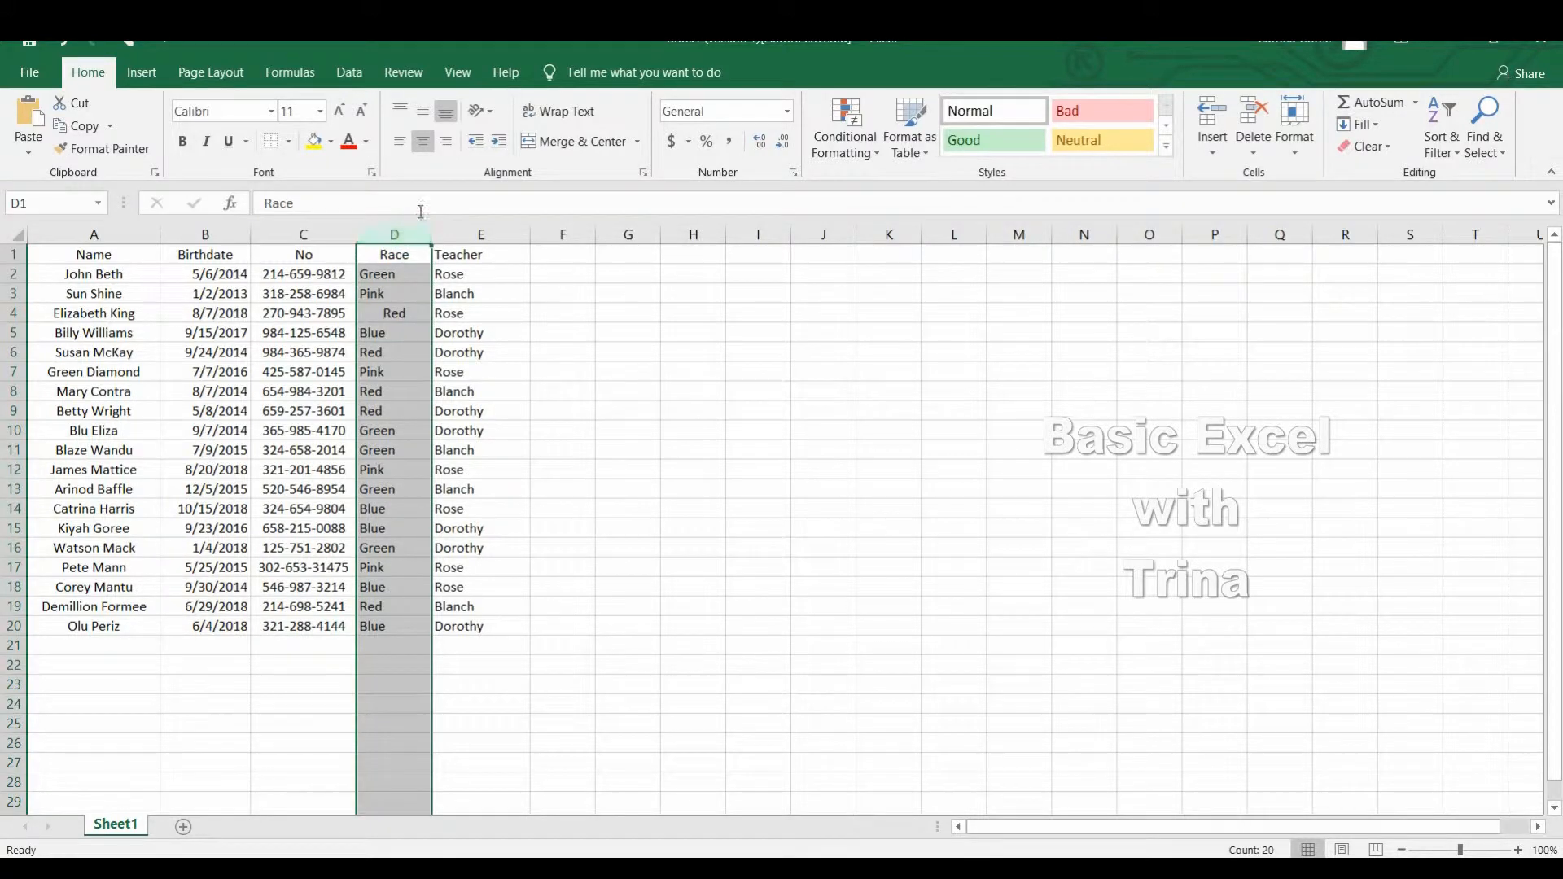
click(423, 143)
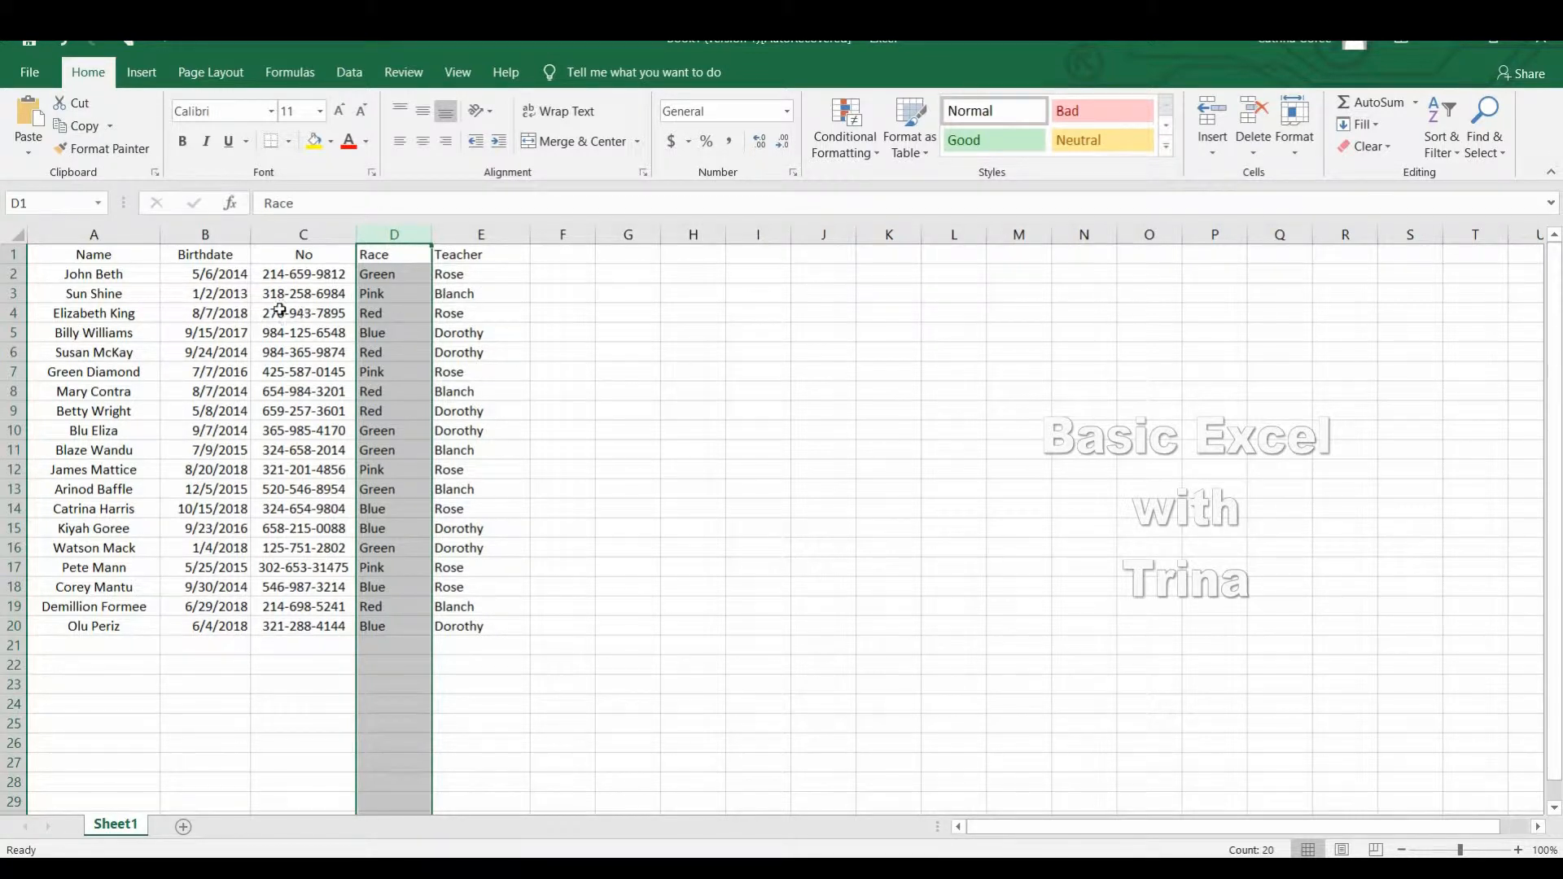
Make the whole header row (row 1) bold.
click(64, 260)
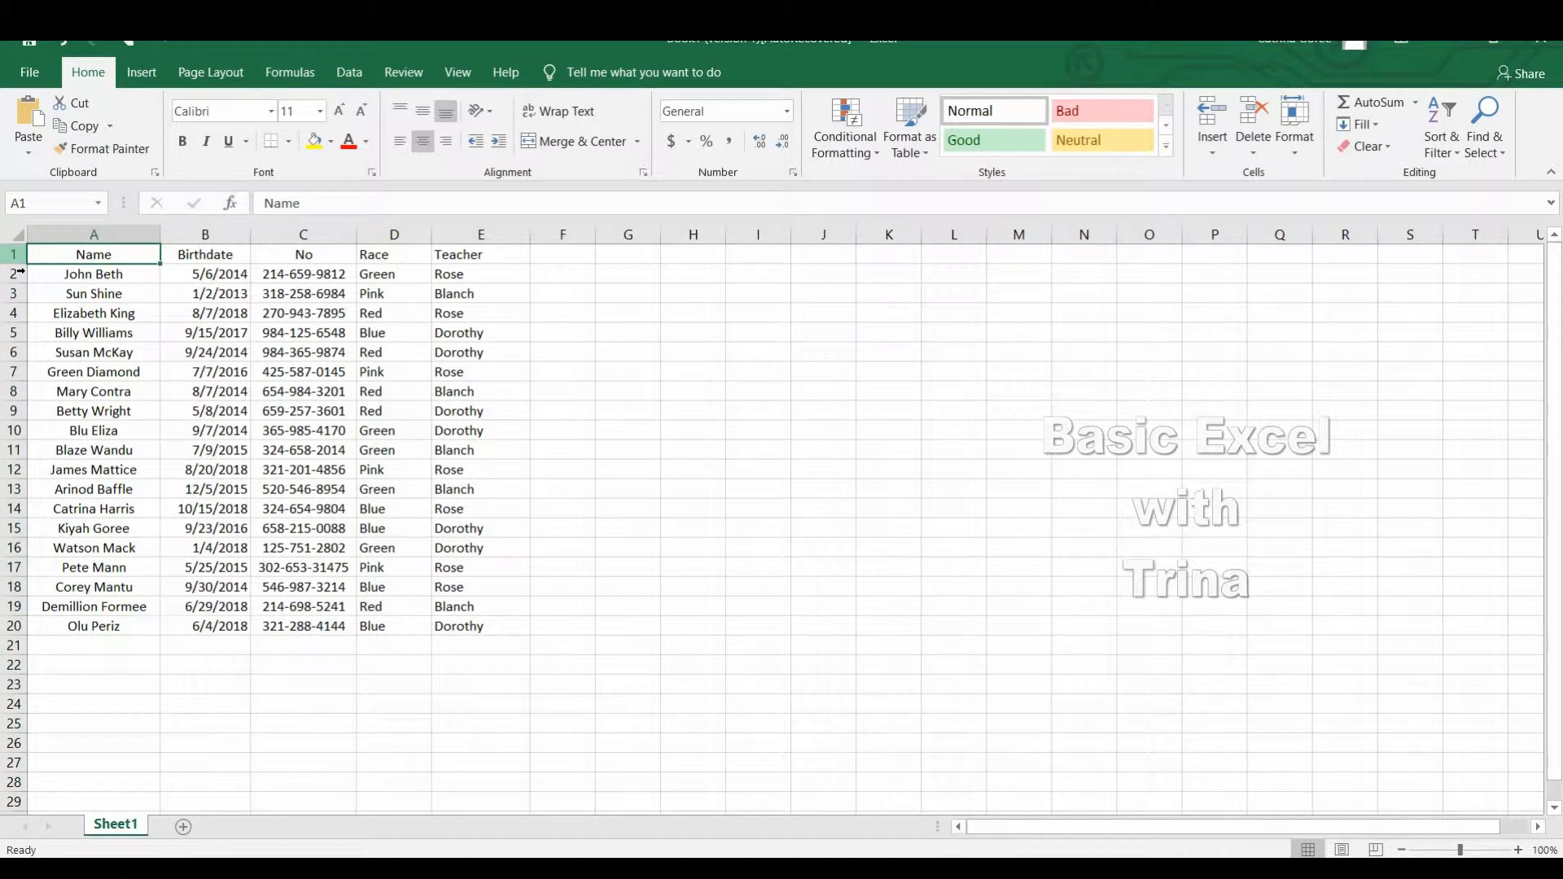
click(15, 256)
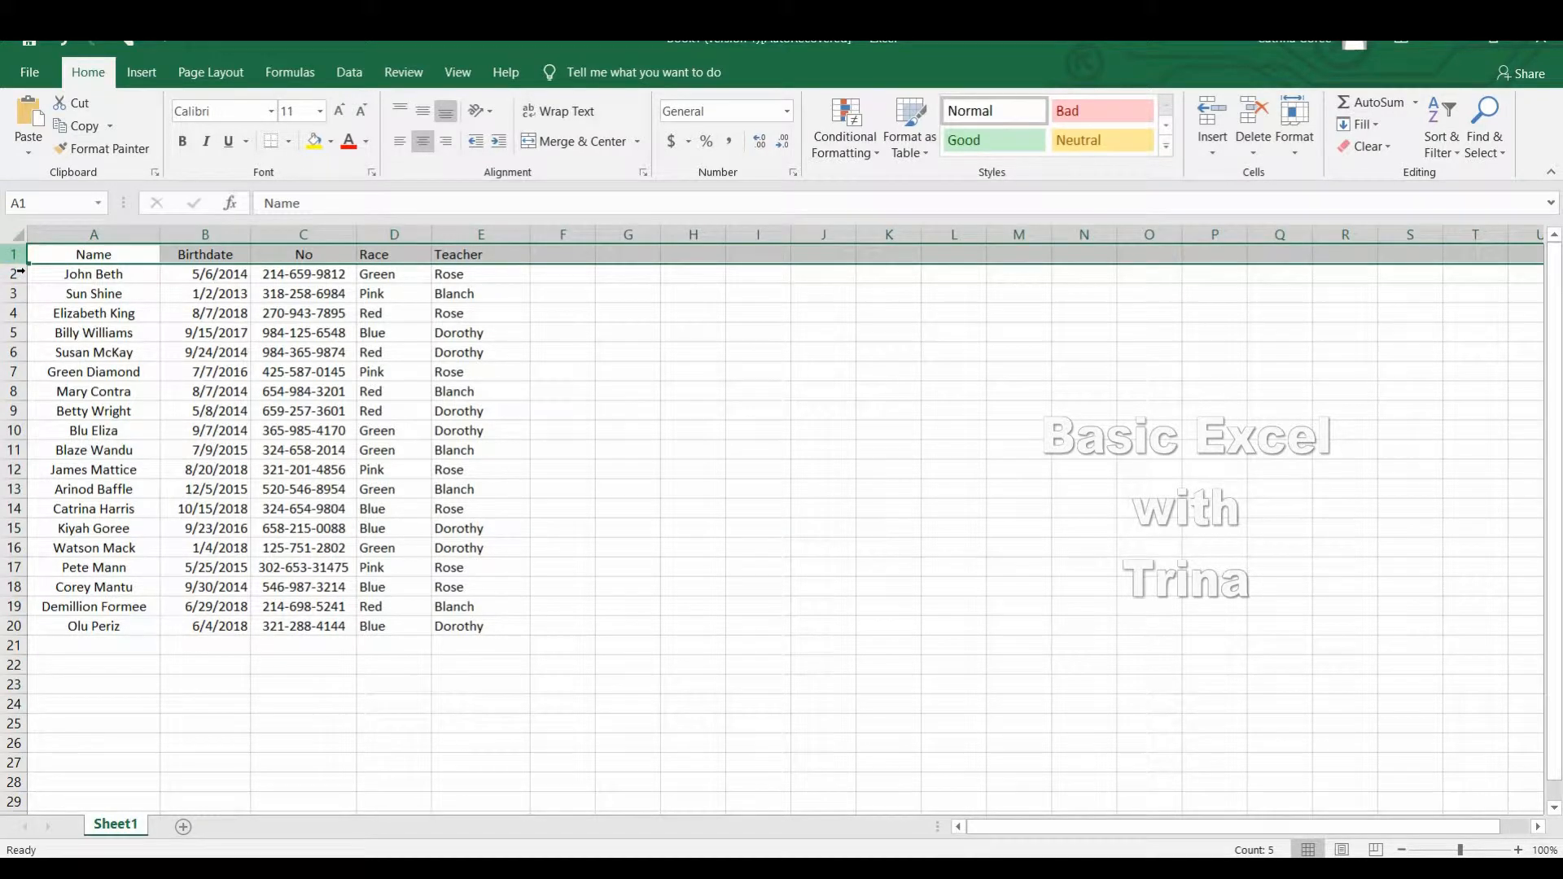
click(173, 144)
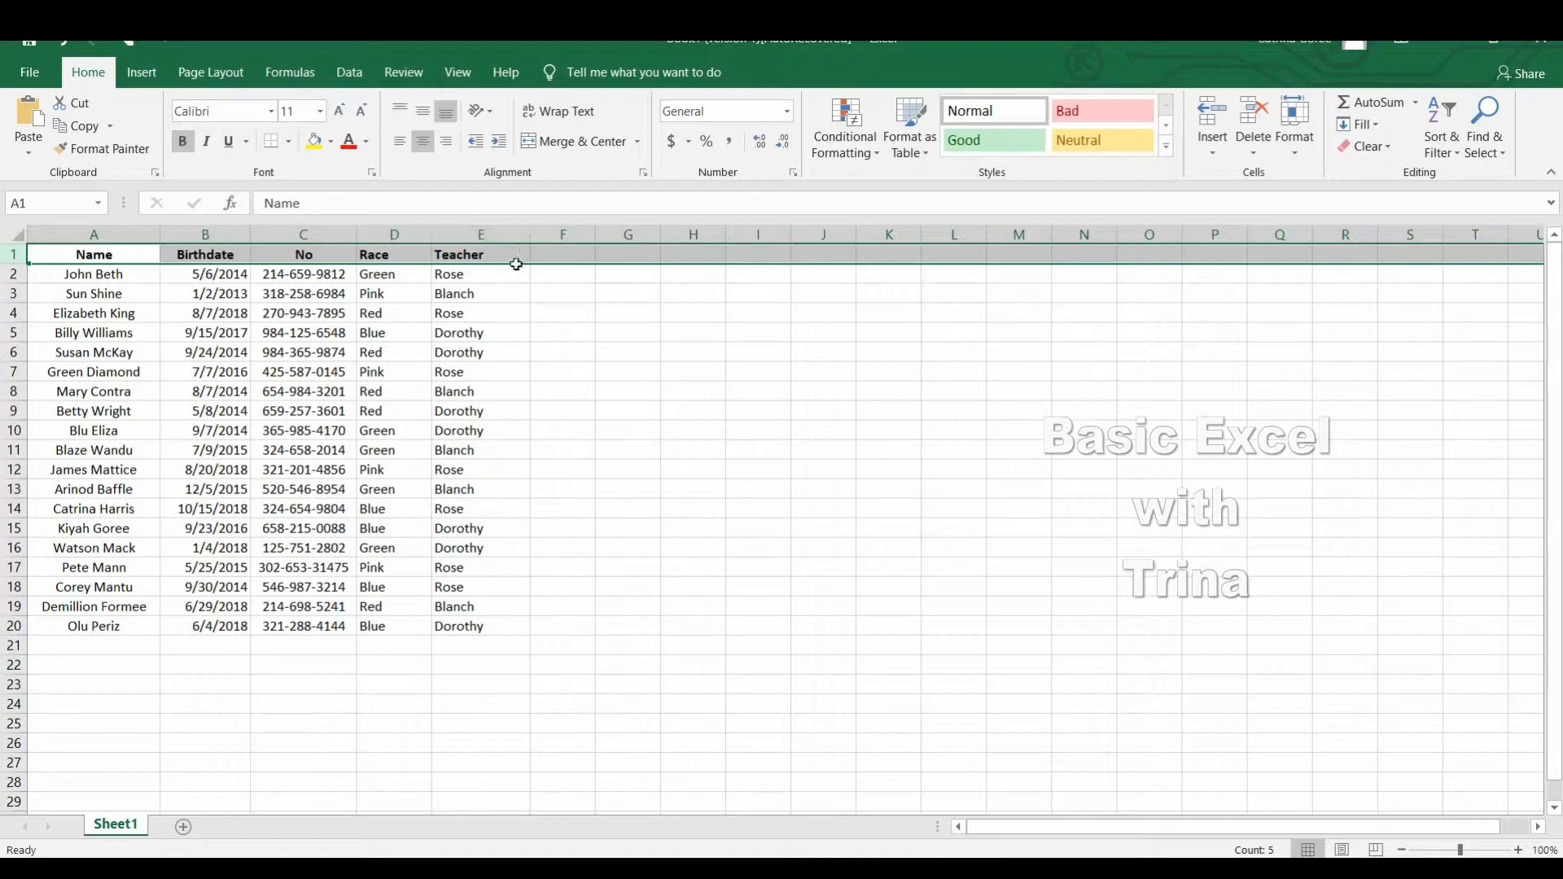
Test the header row's bold formatting with the text jljoijio in cell F1 and erase it.
double_click(565, 259)
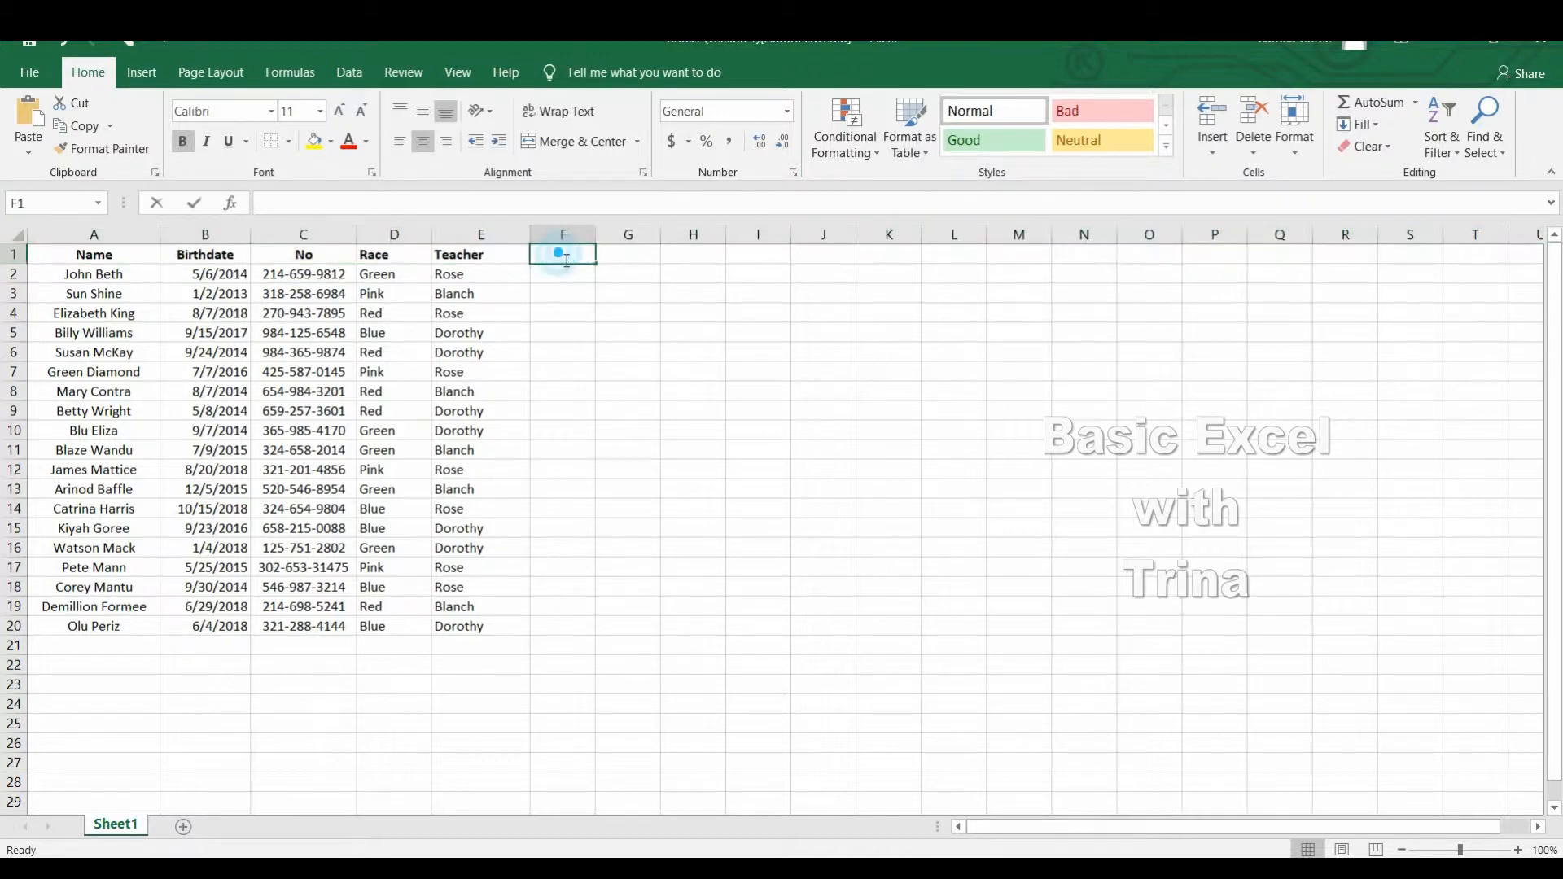
text(jljoijio)
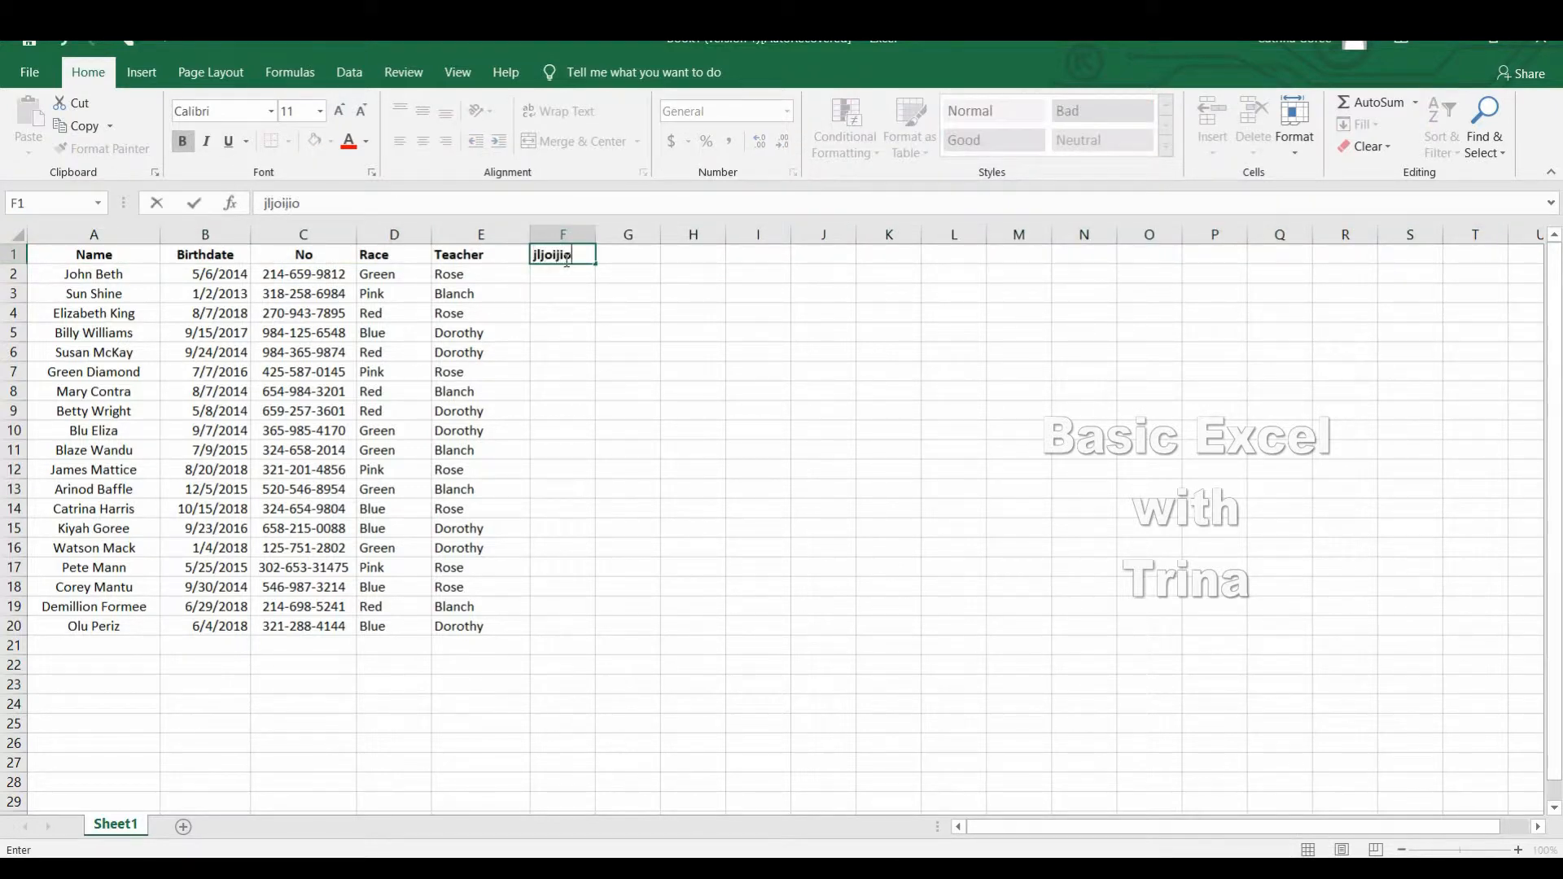
key(BackSpace)
key(BackSpace)
key(BackSpace)
key(BackSpace)
key(BackSpace)
key(BackSpace)
click(565, 371)
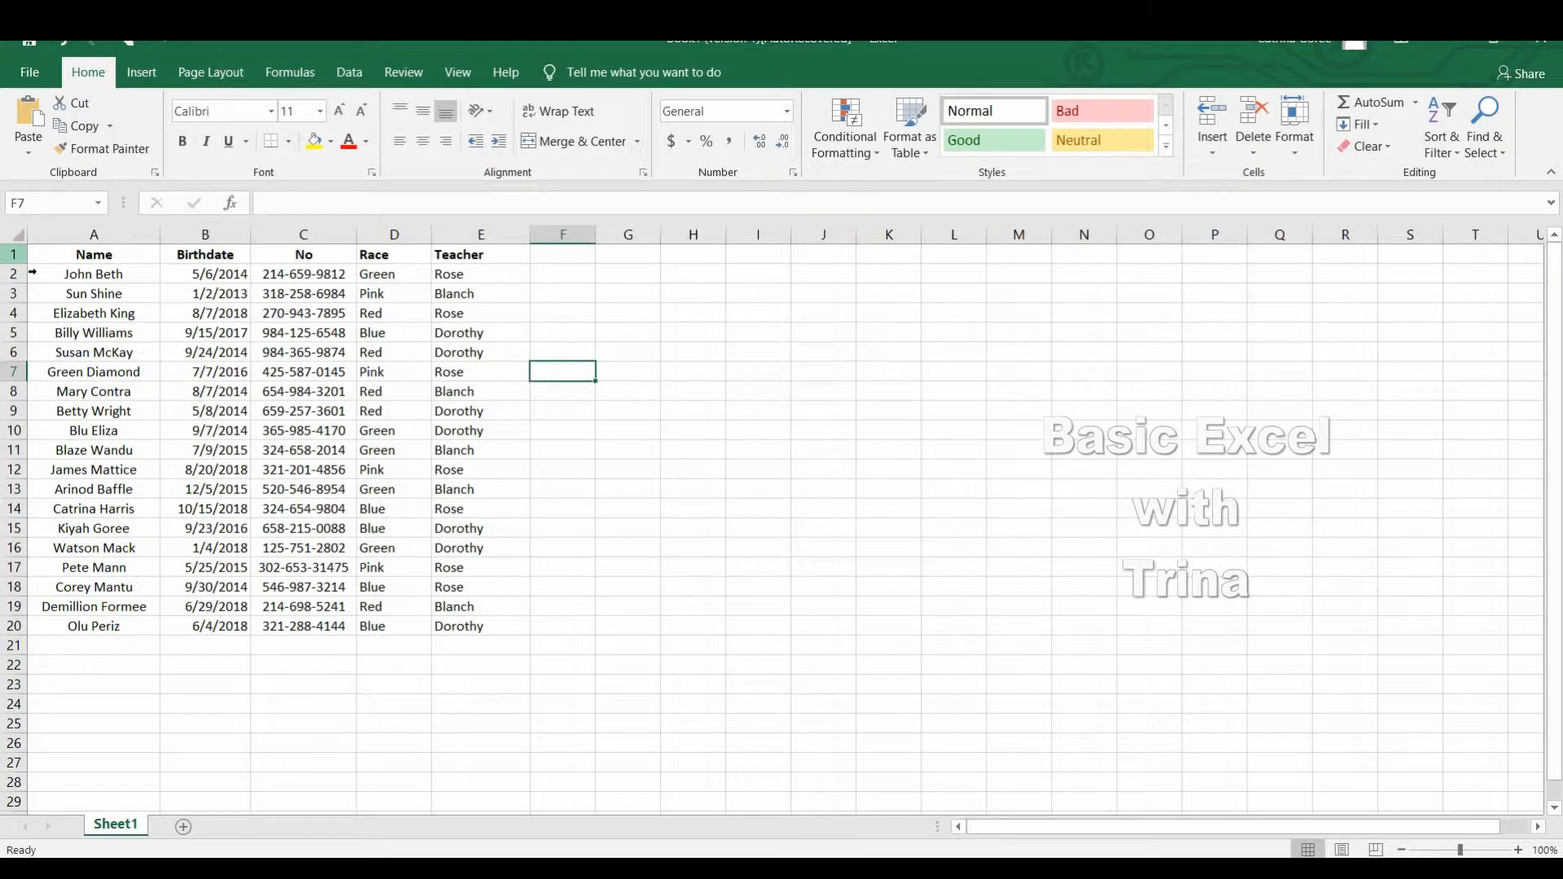
Insert a new blank sheet row above the header row.
click(14, 254)
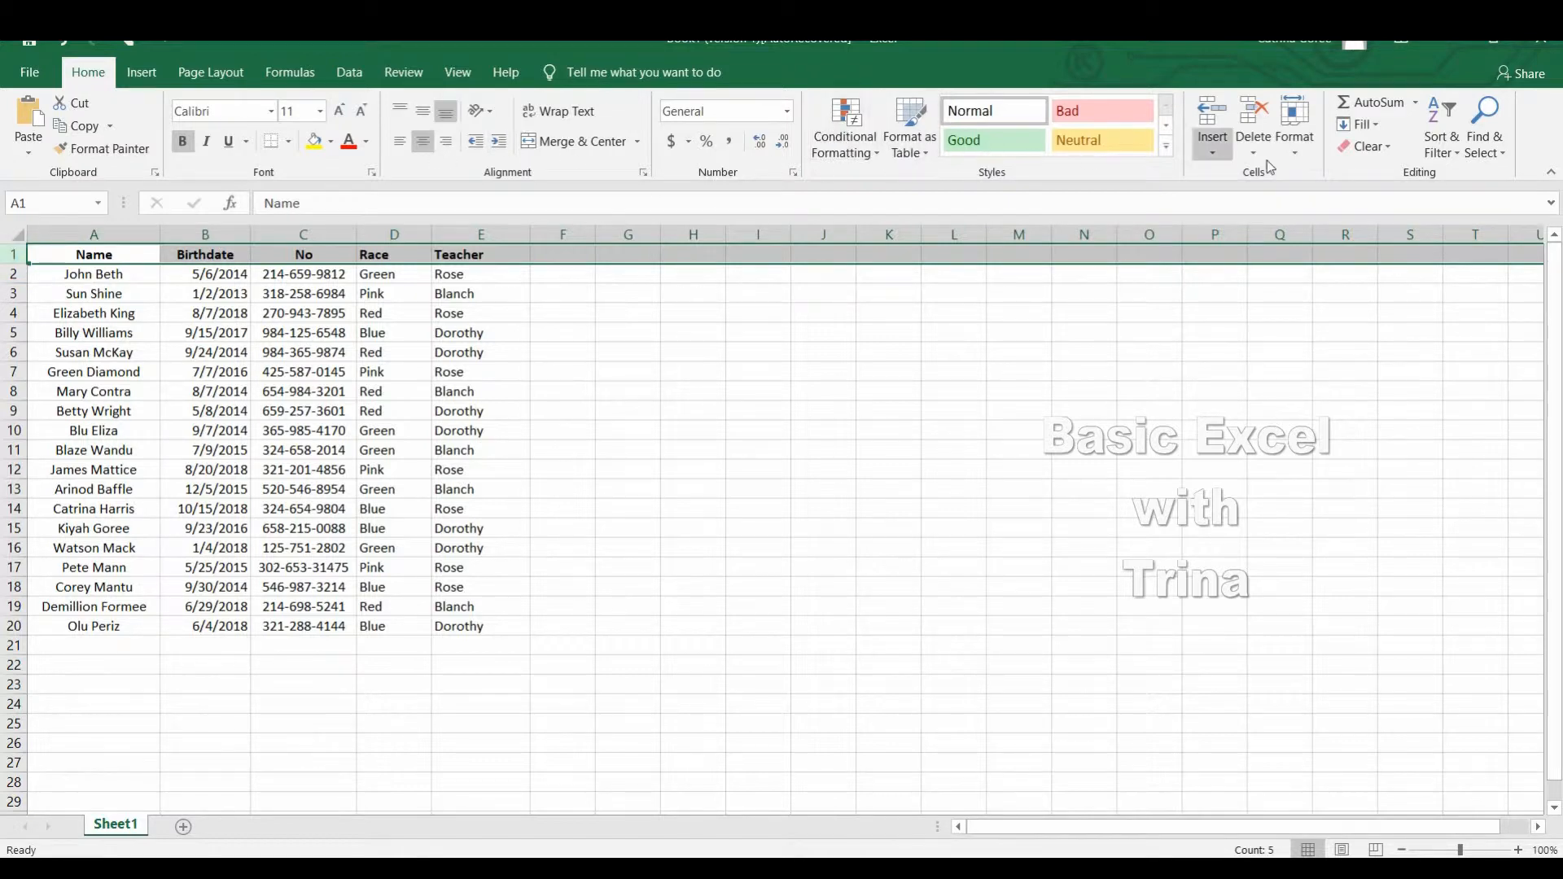
click(1214, 155)
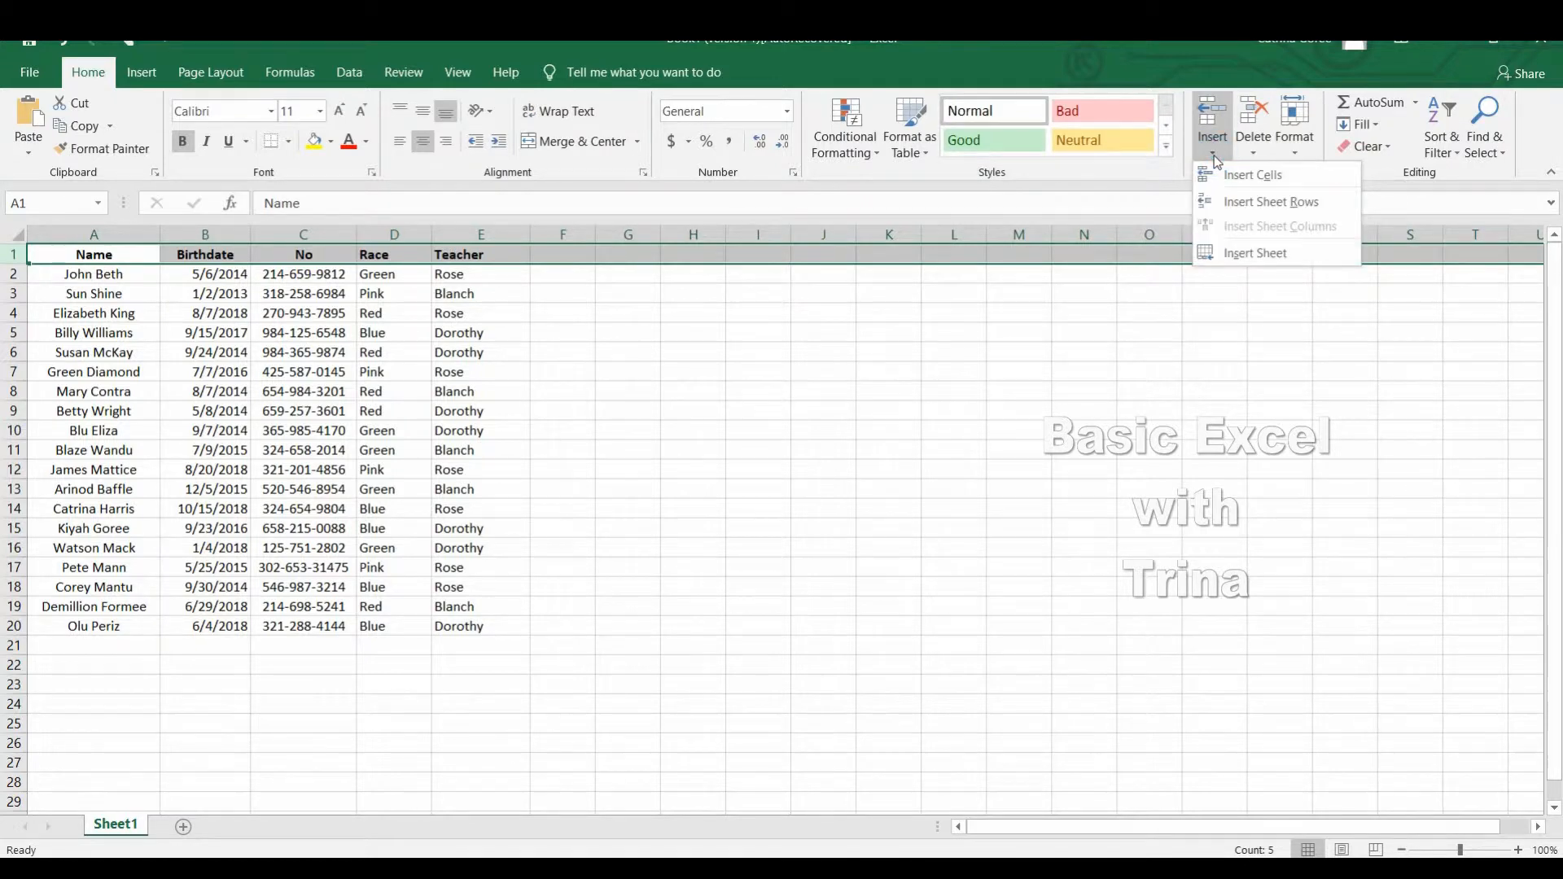
click(1247, 203)
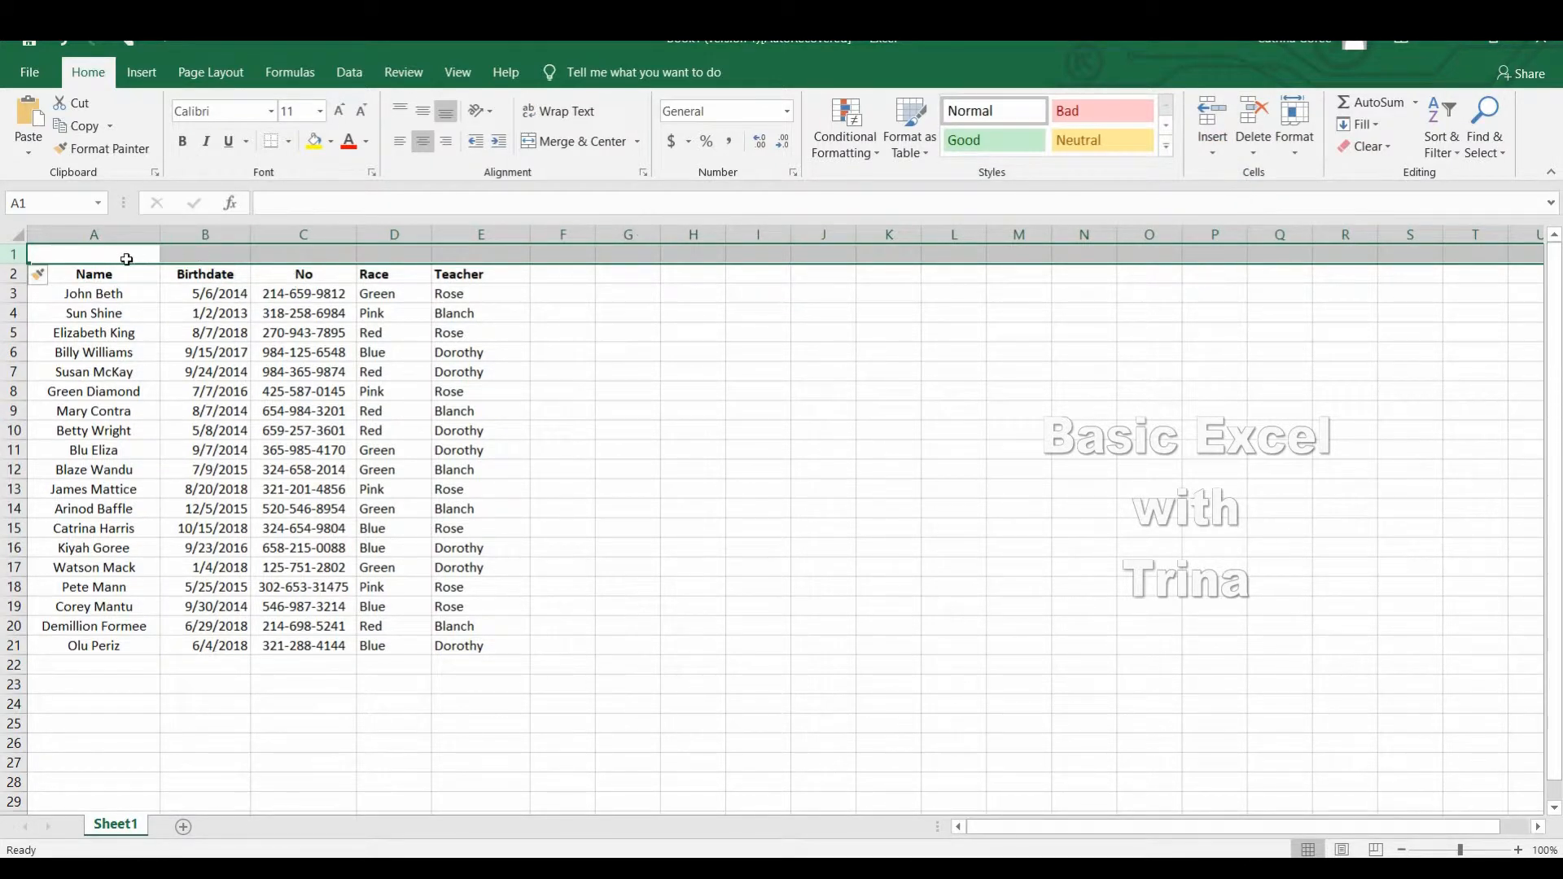
Enter the title "2019 Practice Sheet" in cell A1 of the blank top row.
double_click(129, 257)
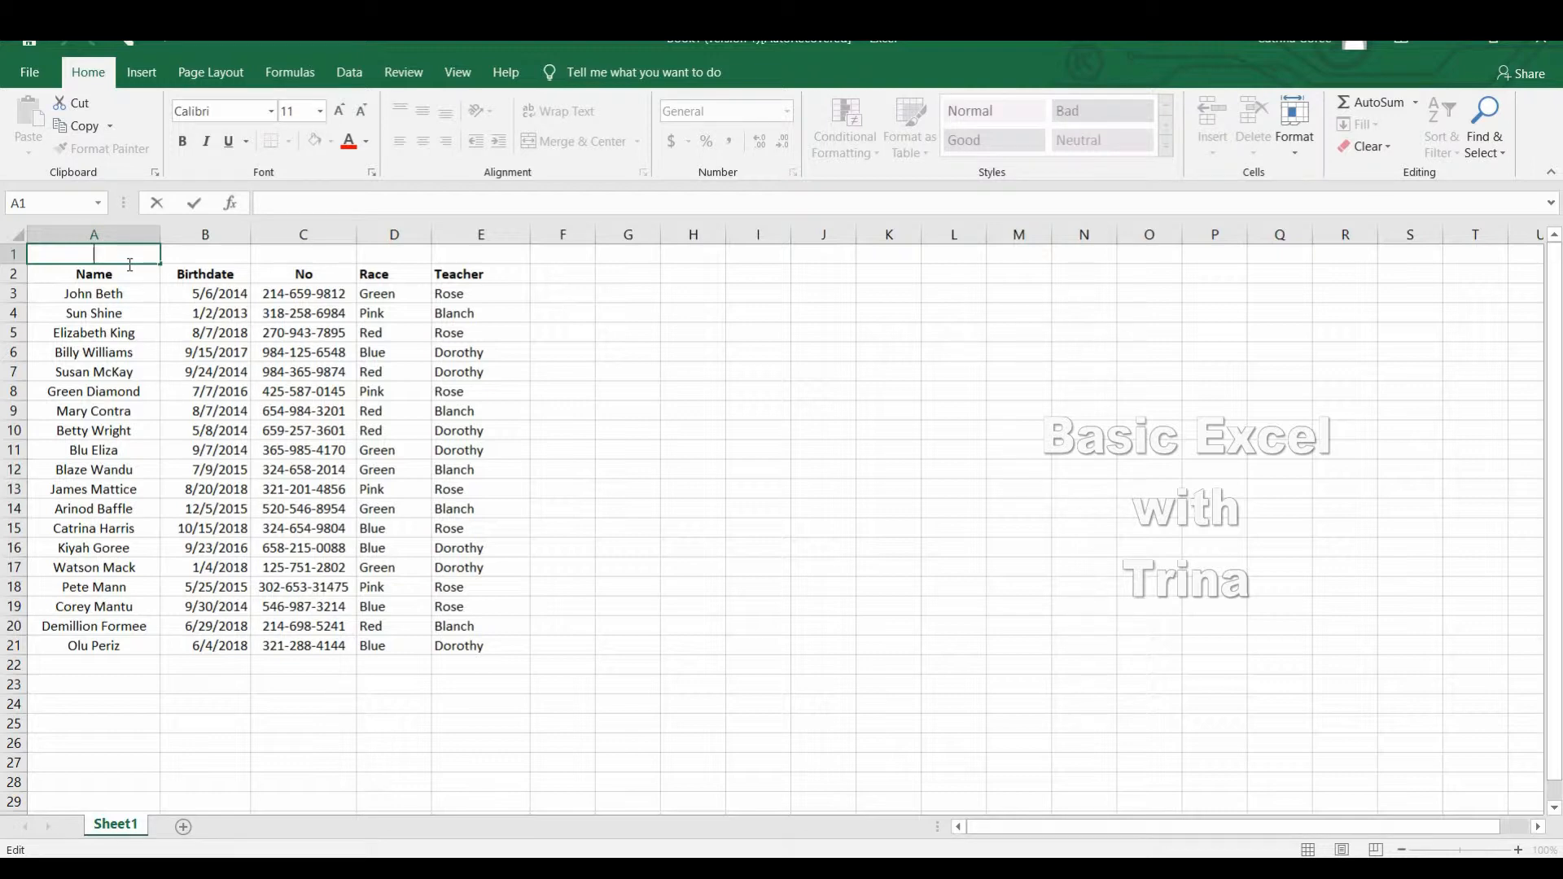
text(Practic)
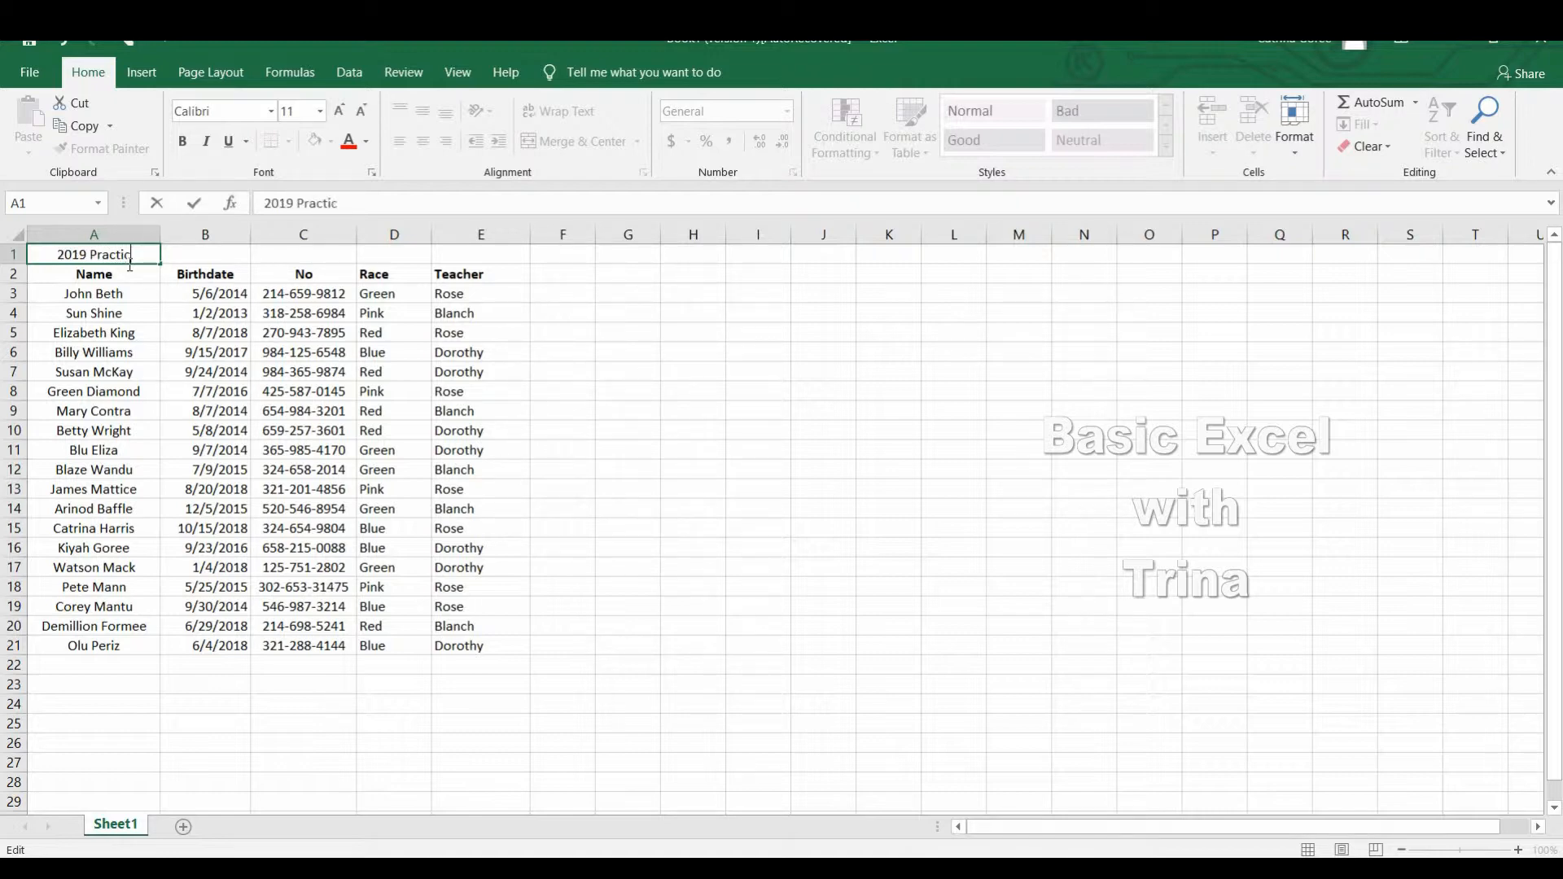
text(e Sheet)
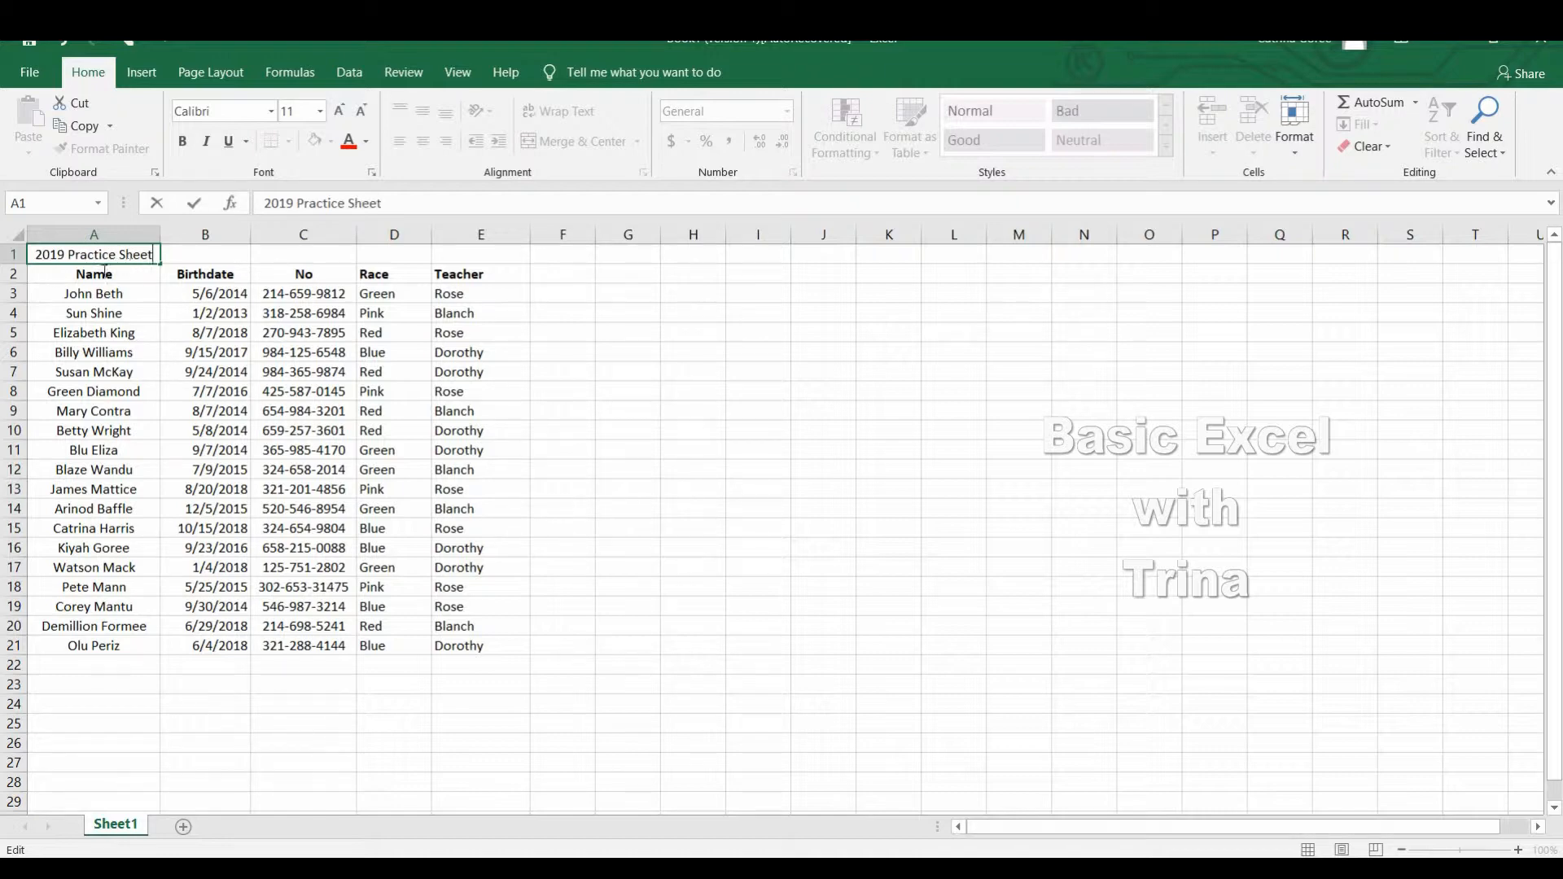
Set the font size of the "2019 Practice Sheet" title in cell A1 to 16.
mouse_move(37, 256)
mouse_down()
mouse_move(175, 241)
mouse_move(151, 256)
mouse_up()
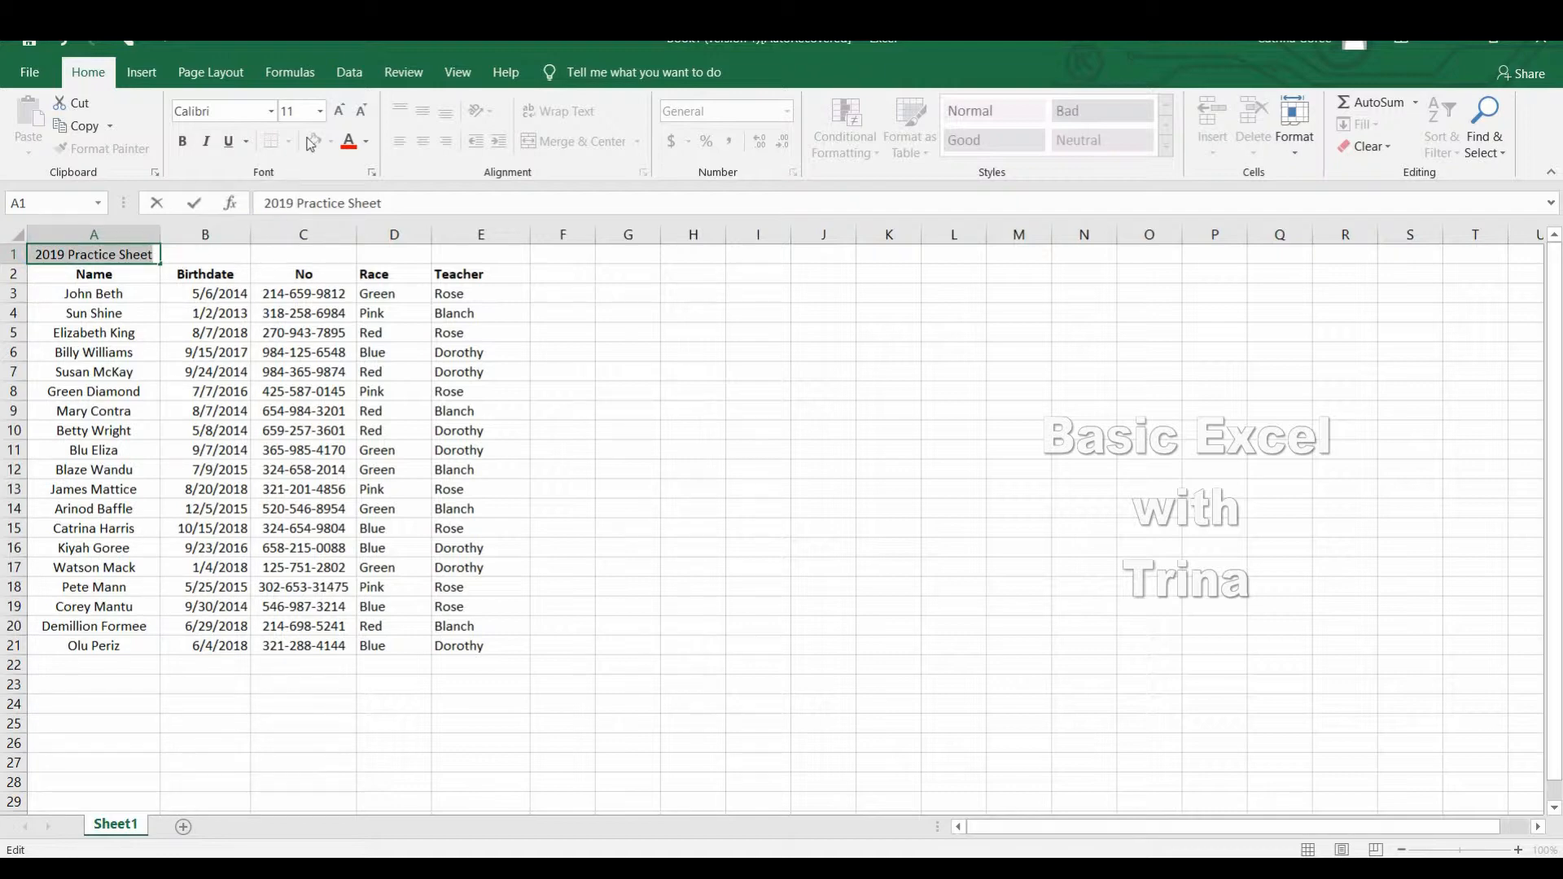
click(320, 111)
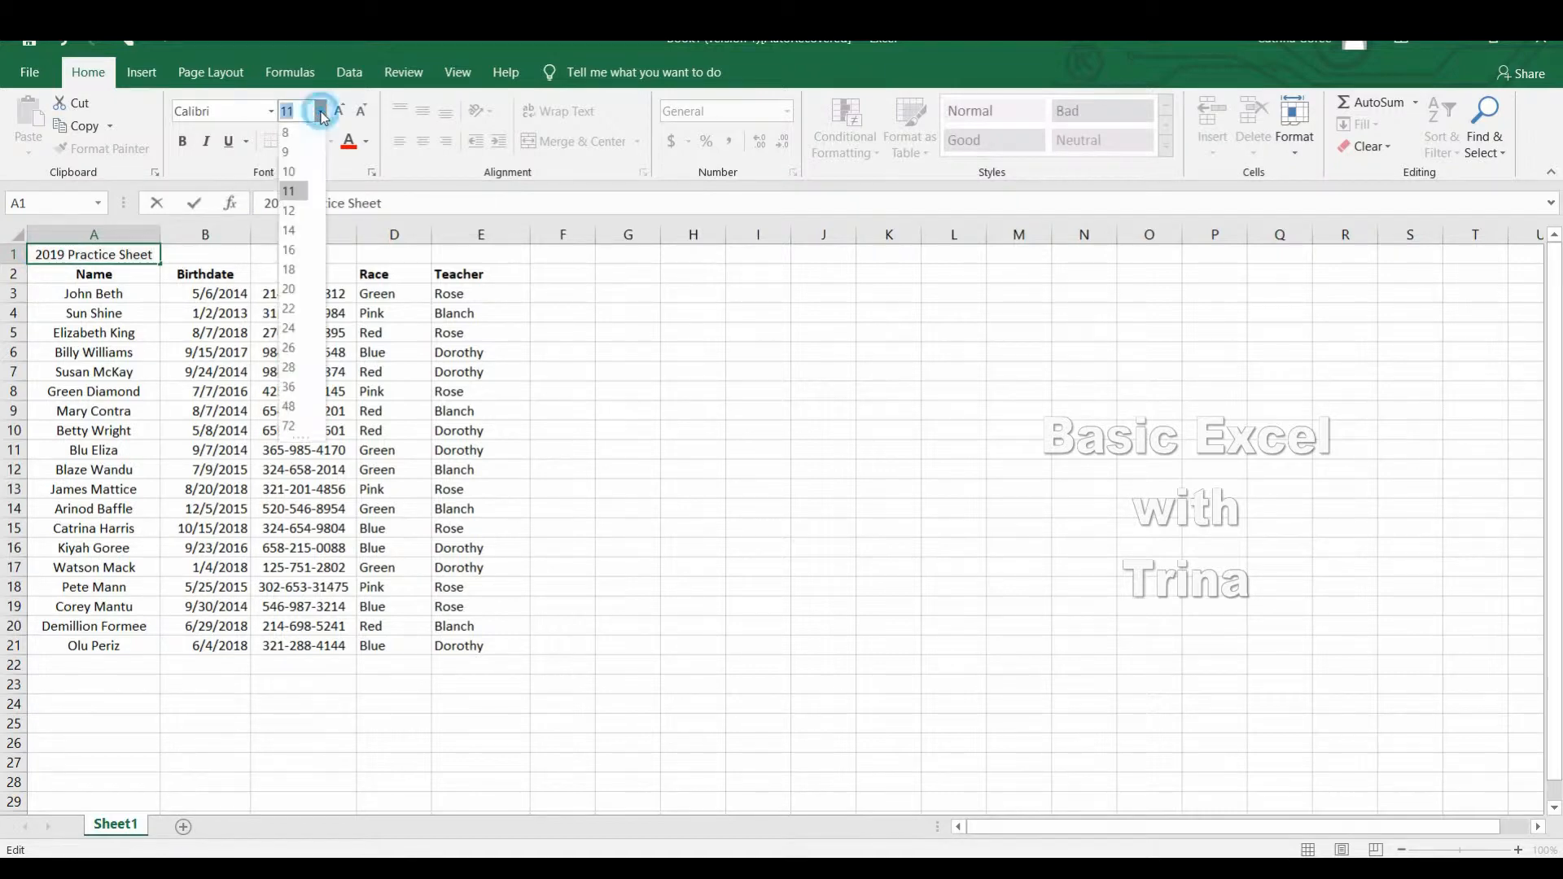
click(290, 252)
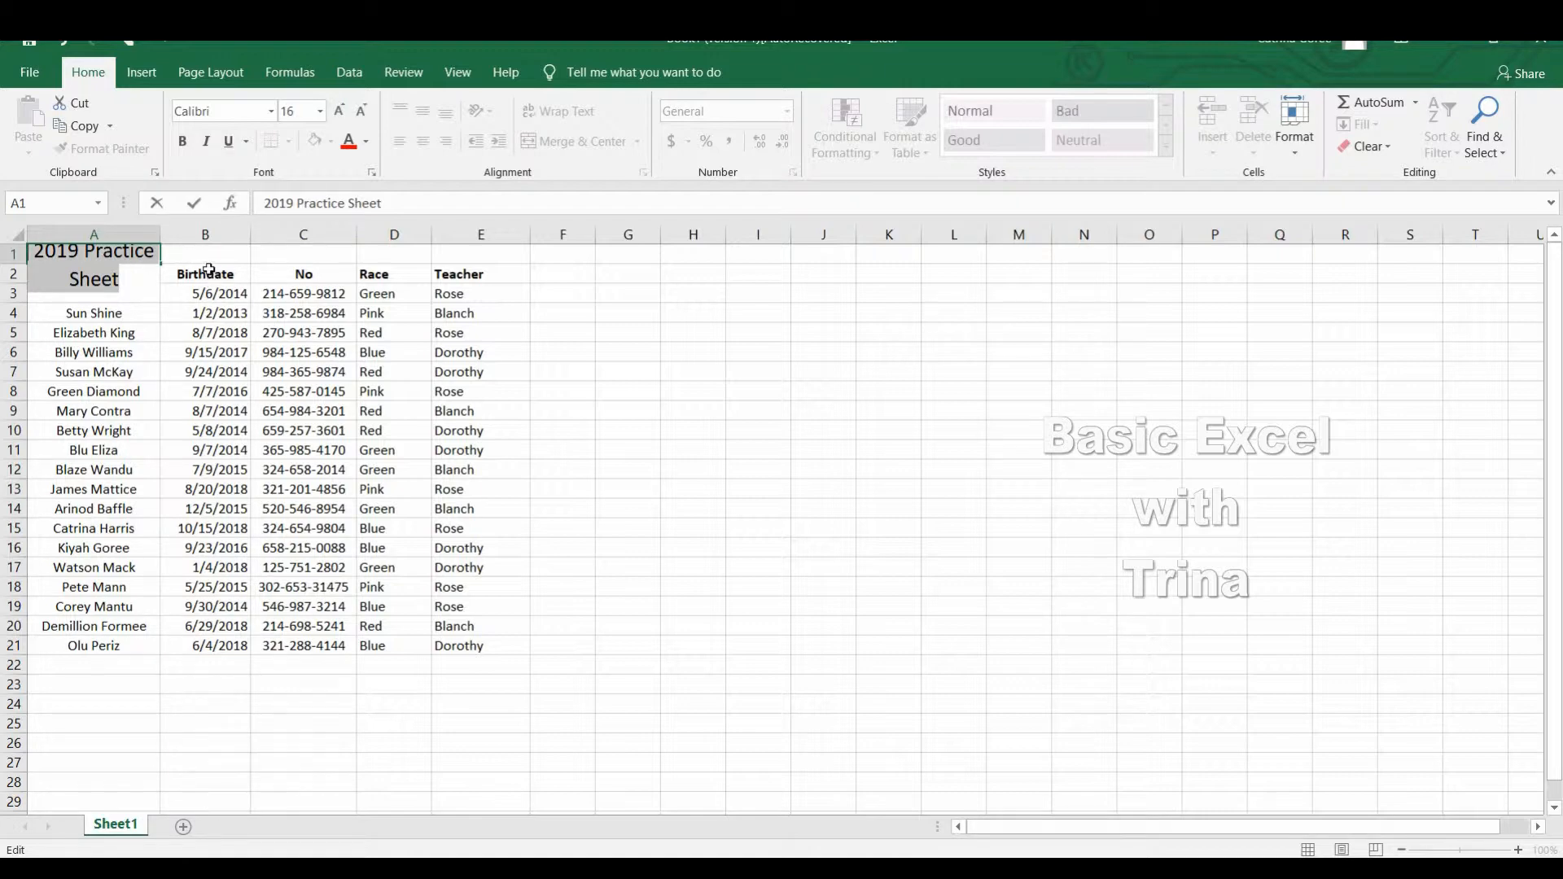
click(204, 269)
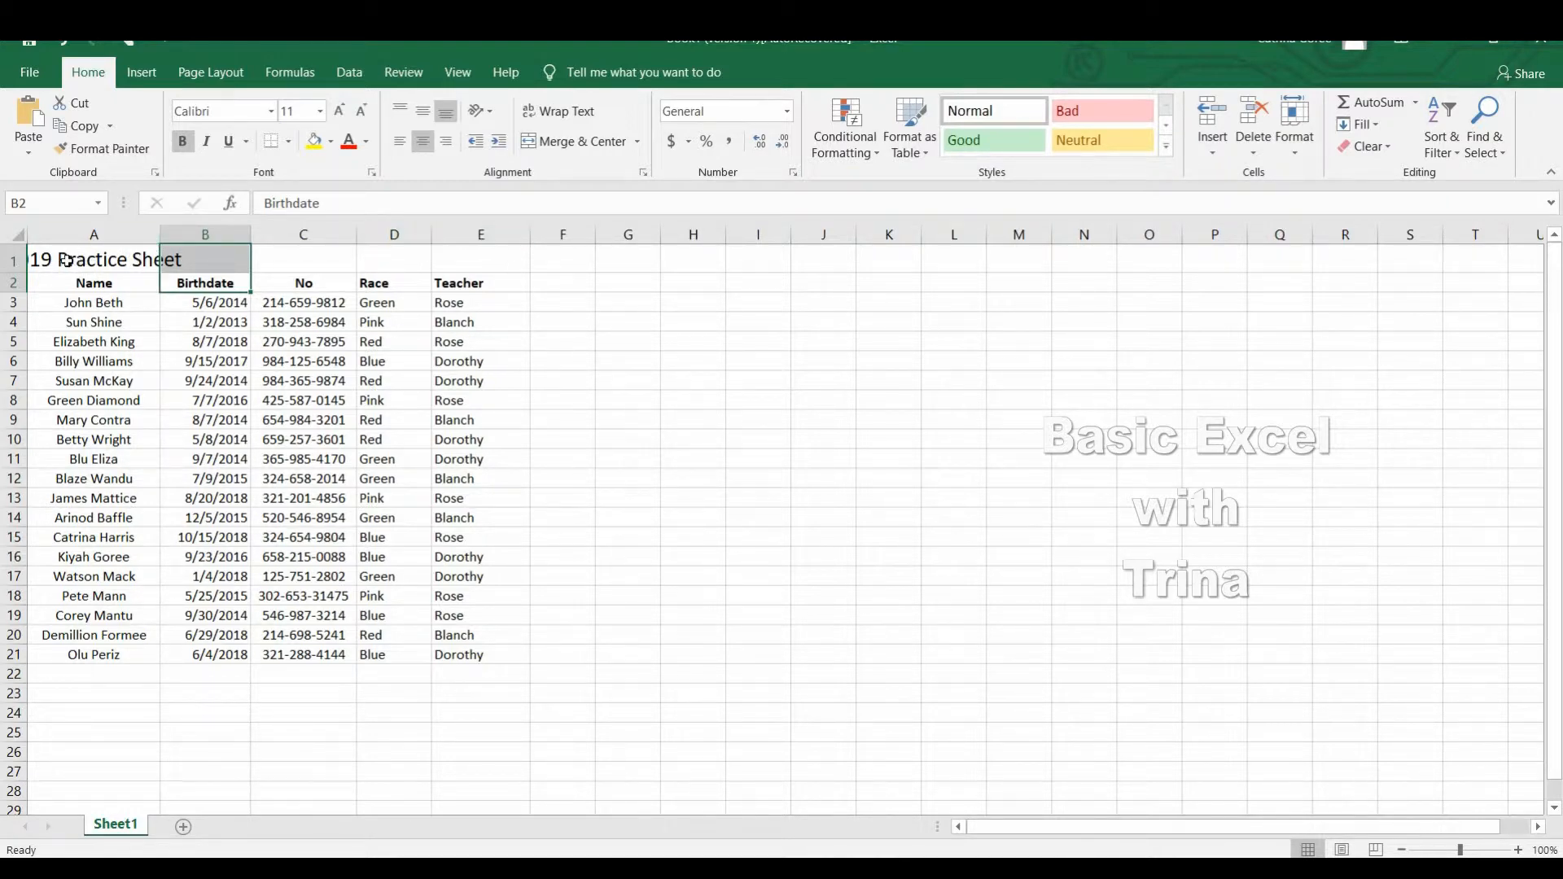
Merge and center the title across cells A1 to E1, spanning all five table columns.
drag(67, 259, 469, 259)
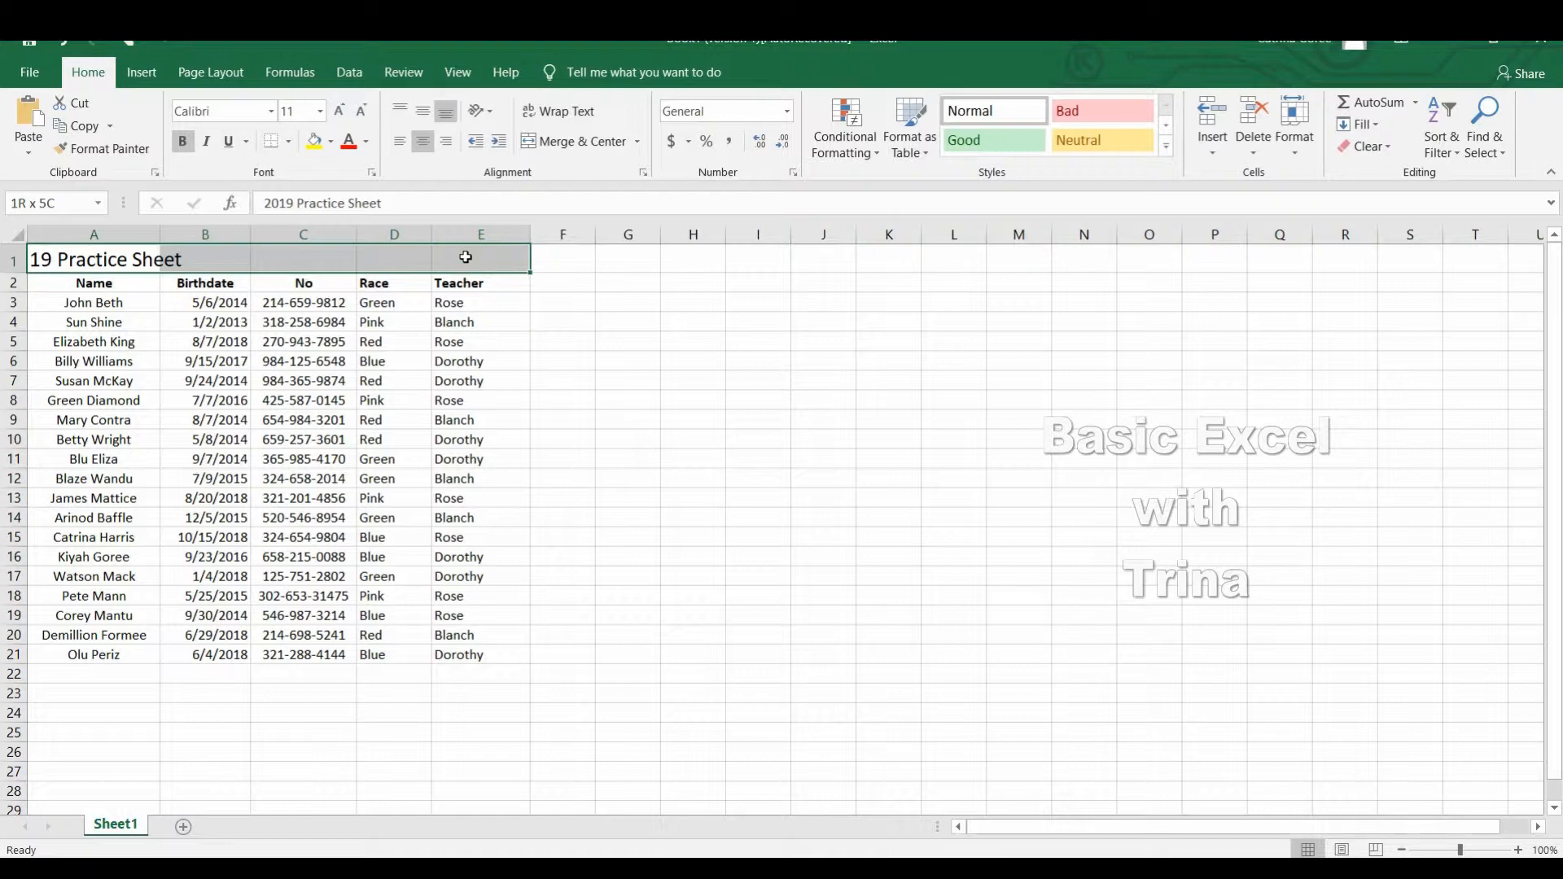
drag(469, 257, 479, 262)
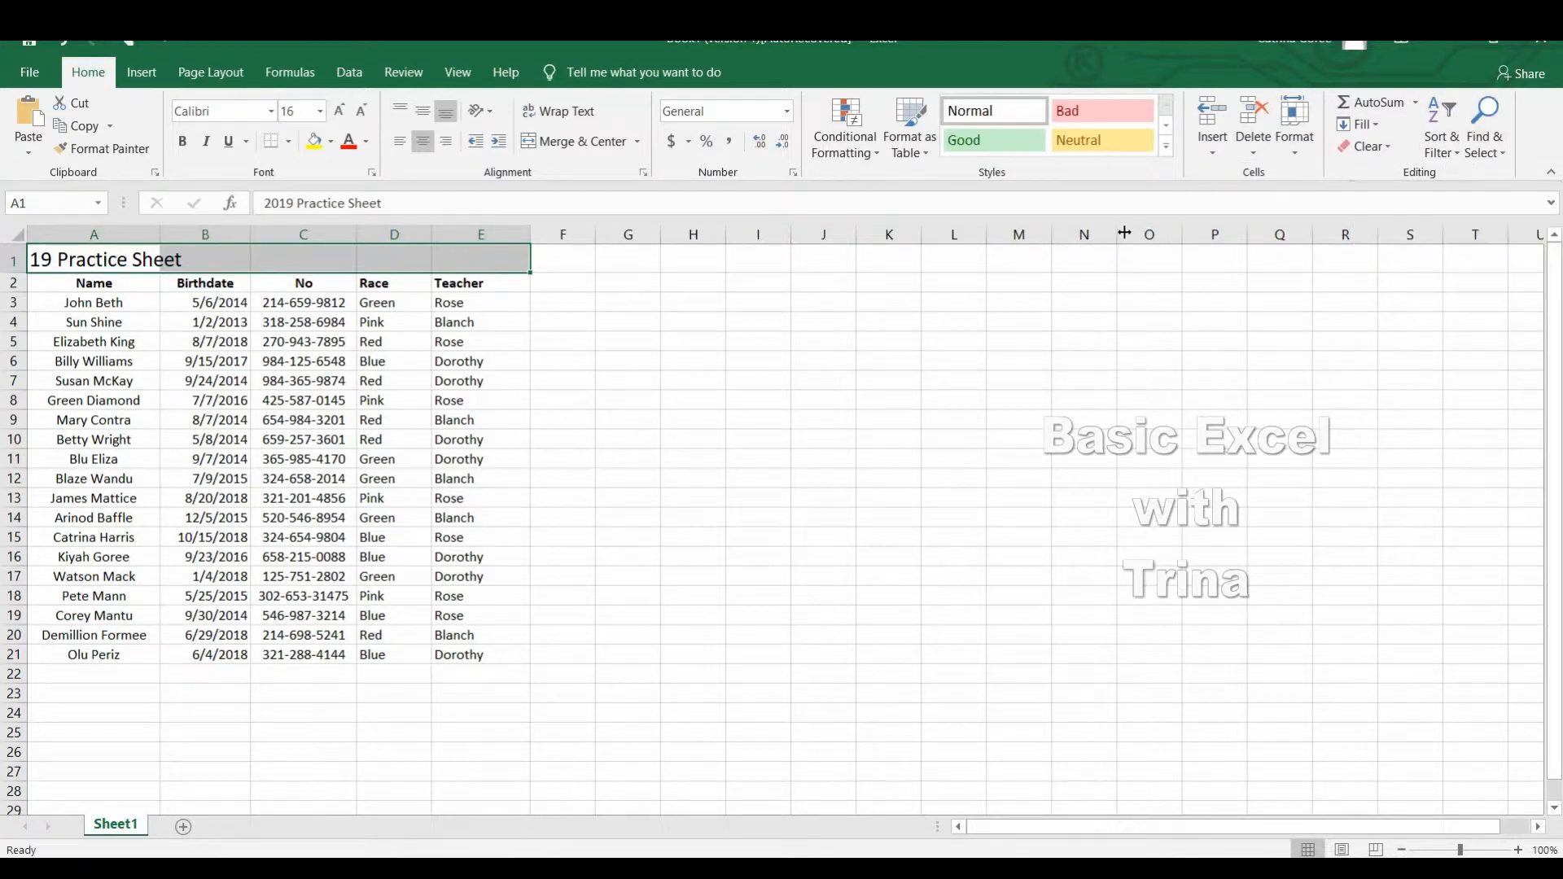
click(574, 143)
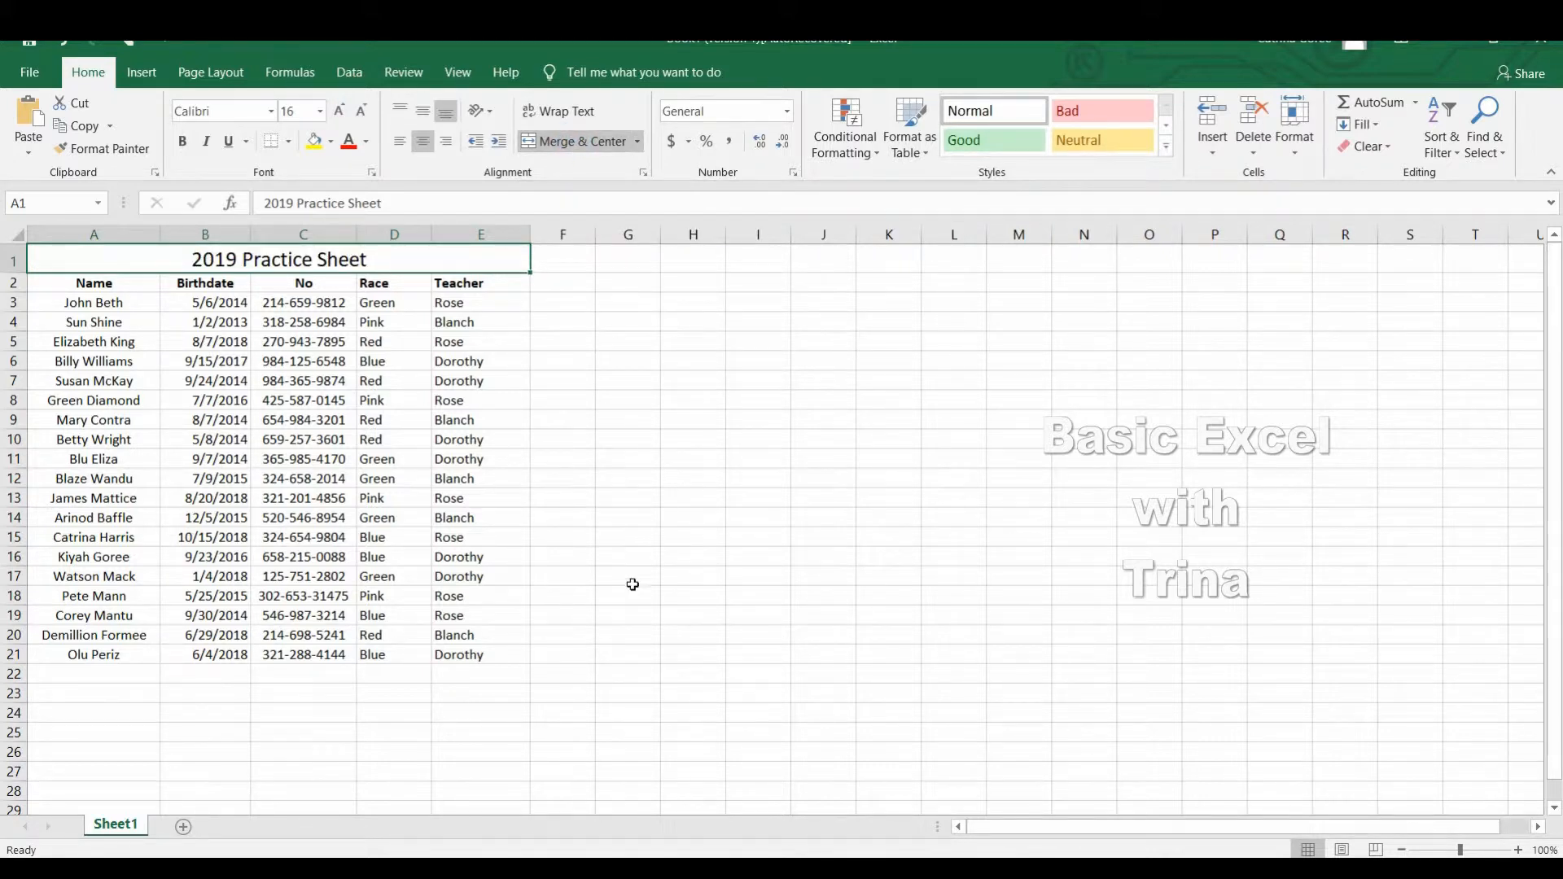
click(620, 470)
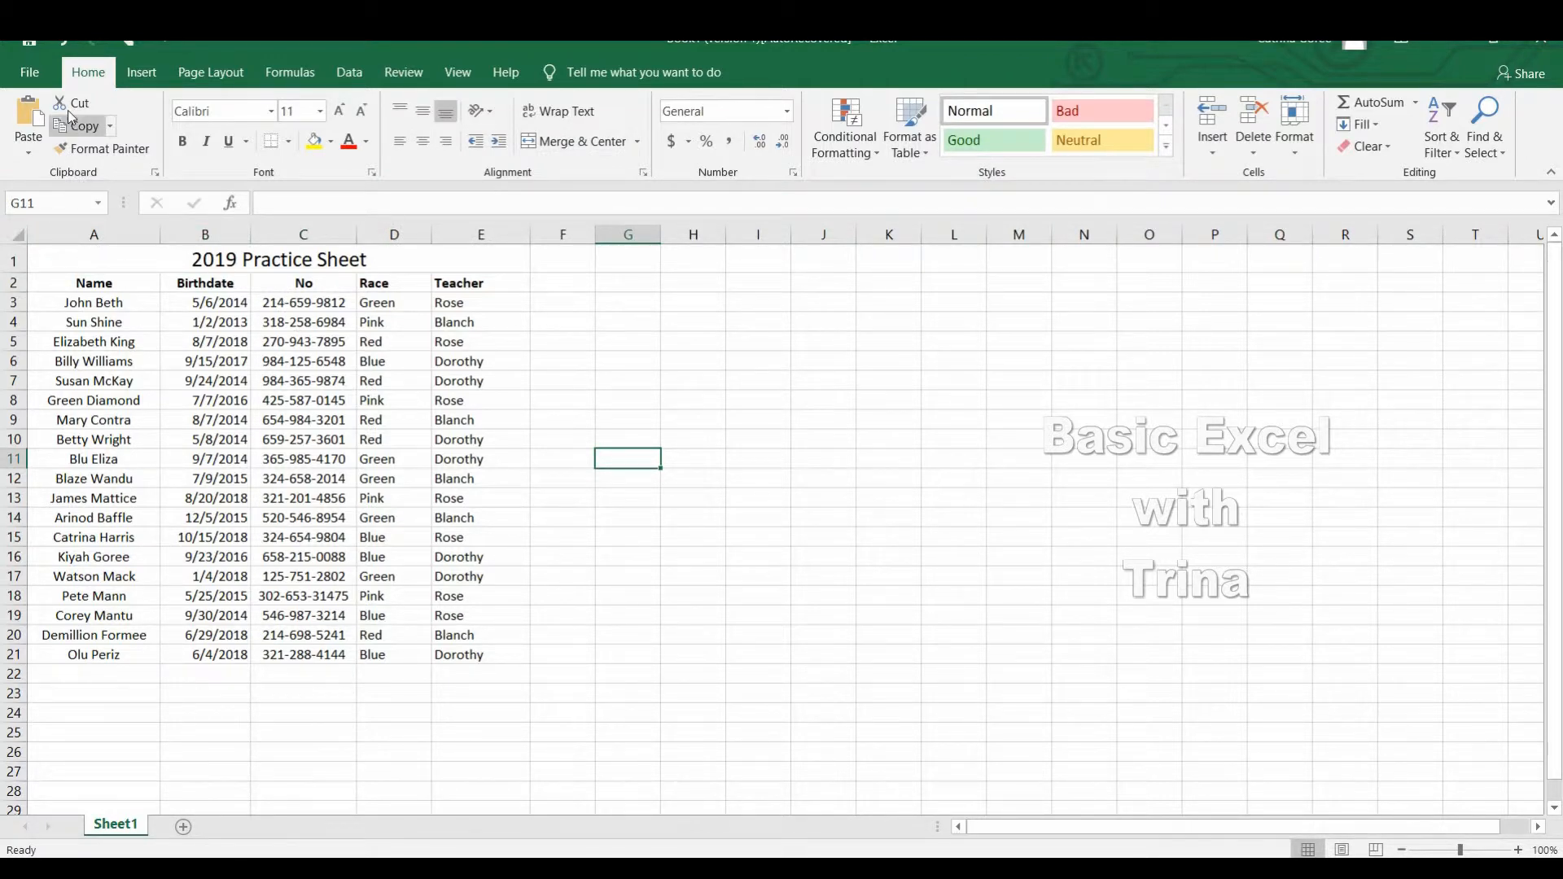
Preview the sheet's printout to examine how the list looks without borders, and return to the worksheet.
click(38, 74)
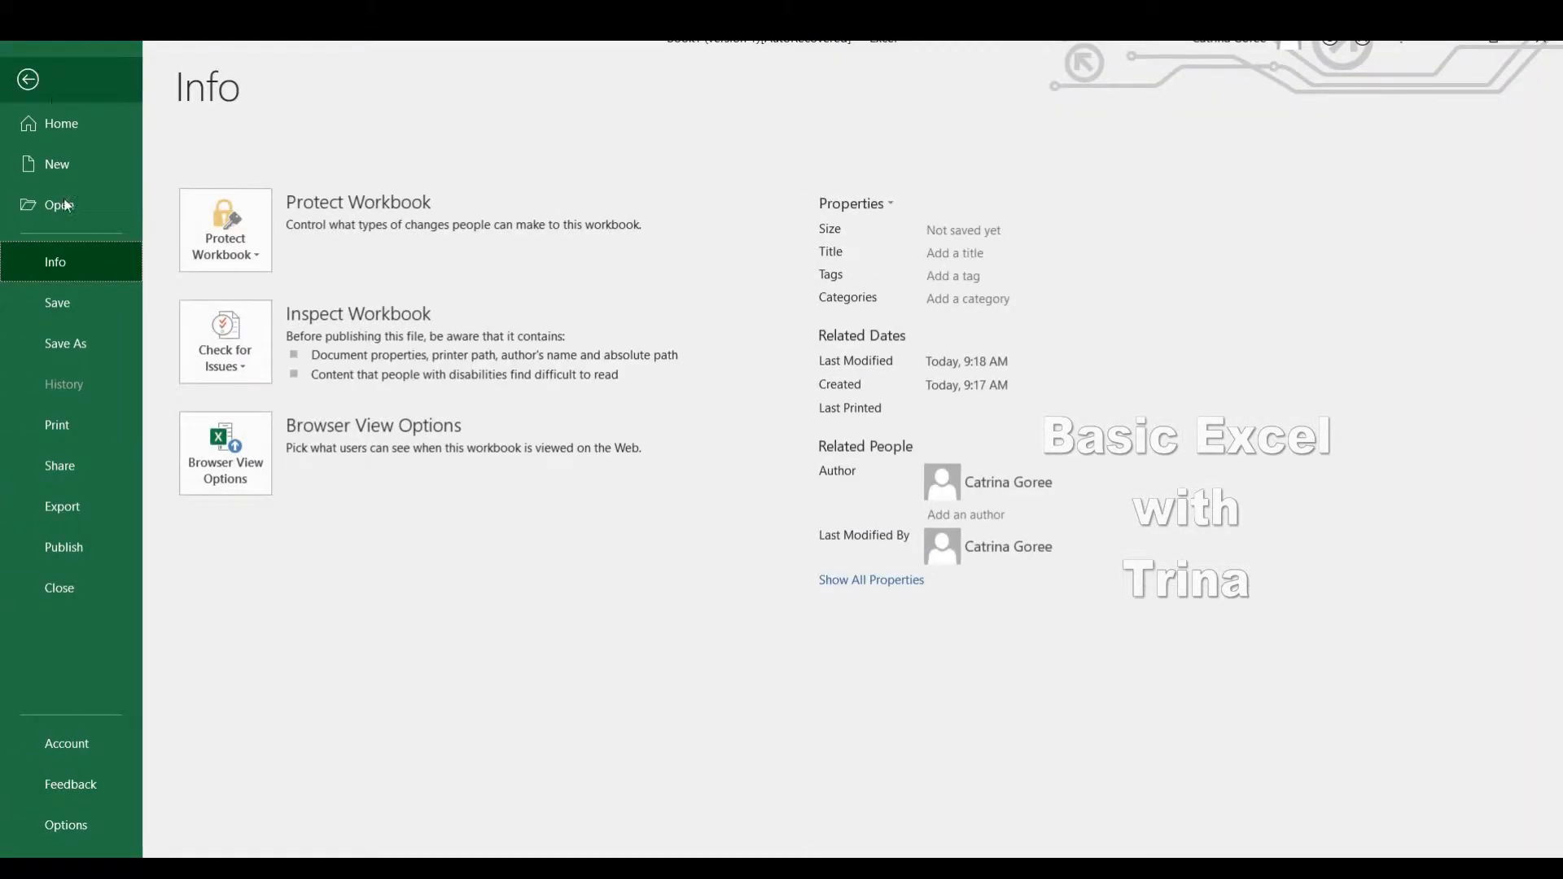
click(88, 441)
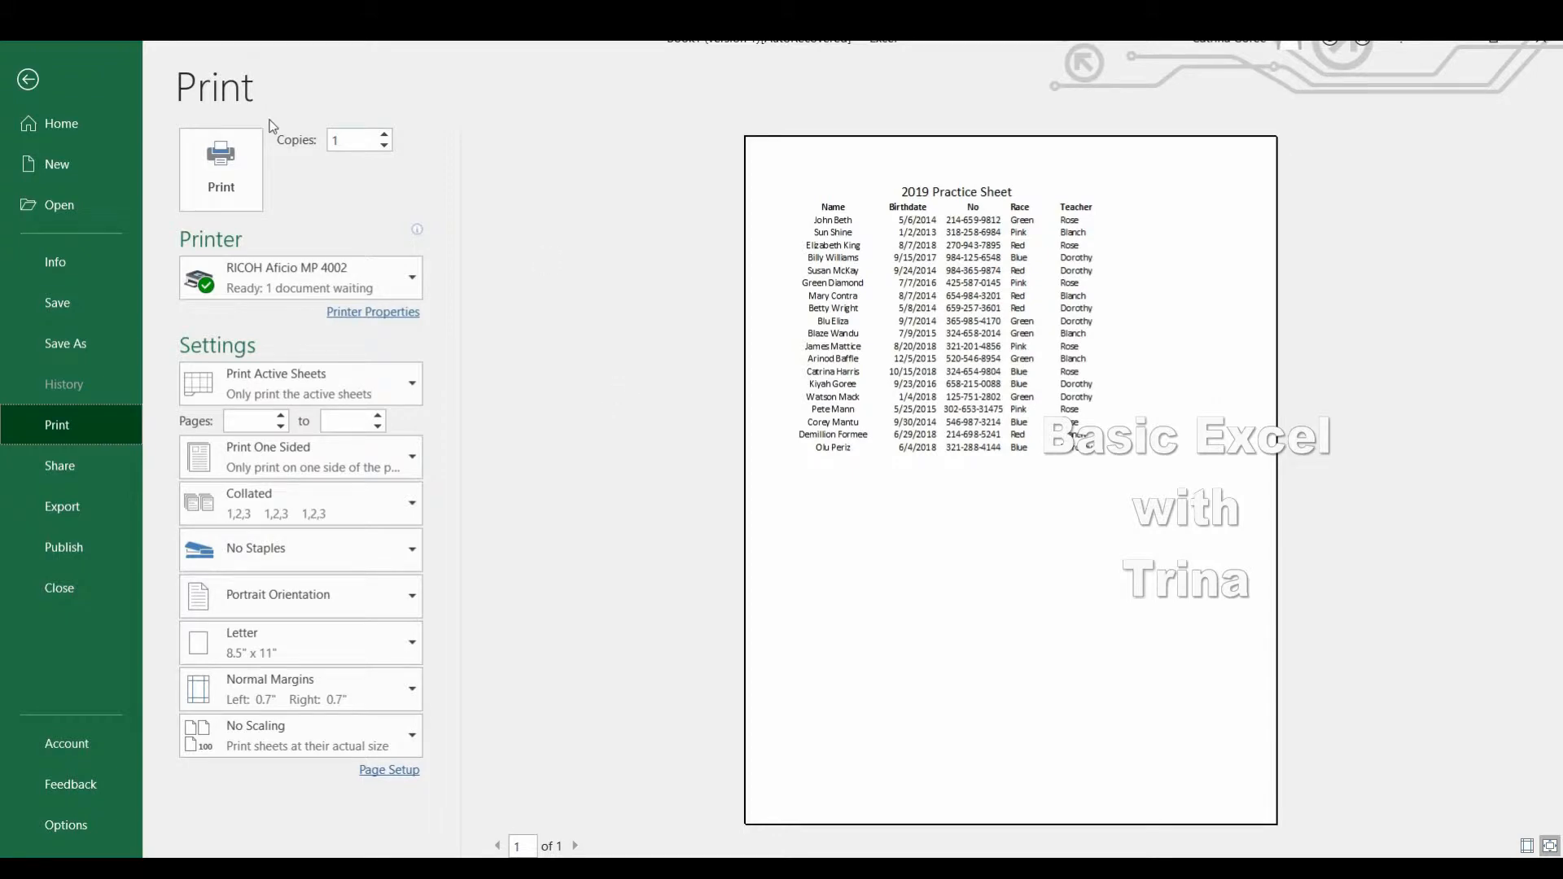
click(30, 82)
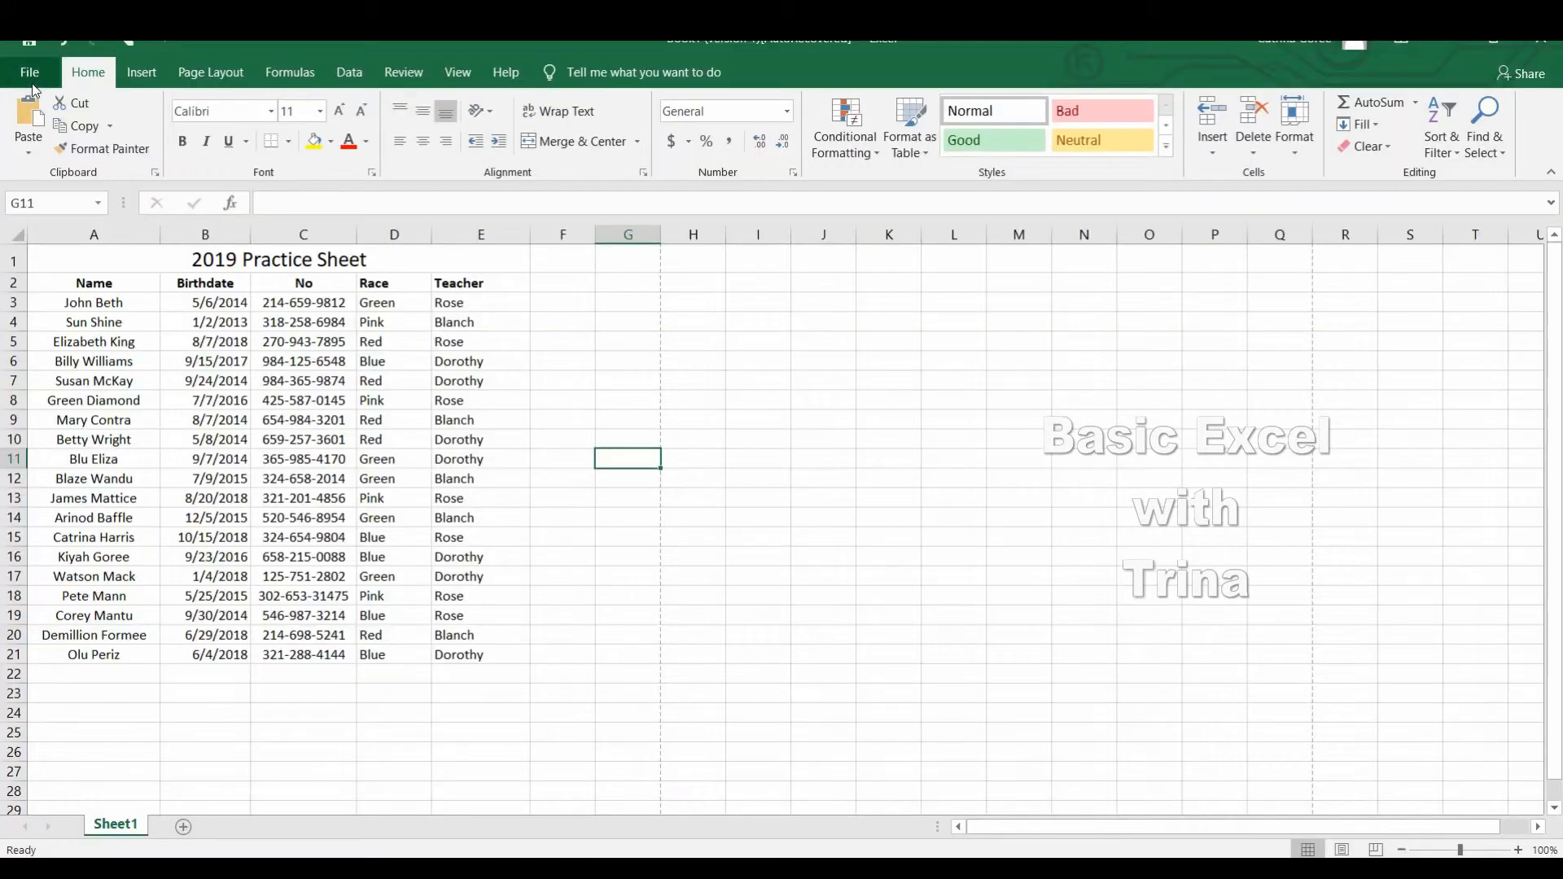
Apply All Borders to the whole table from the title down to row 21, columns A to E.
drag(70, 260, 495, 659)
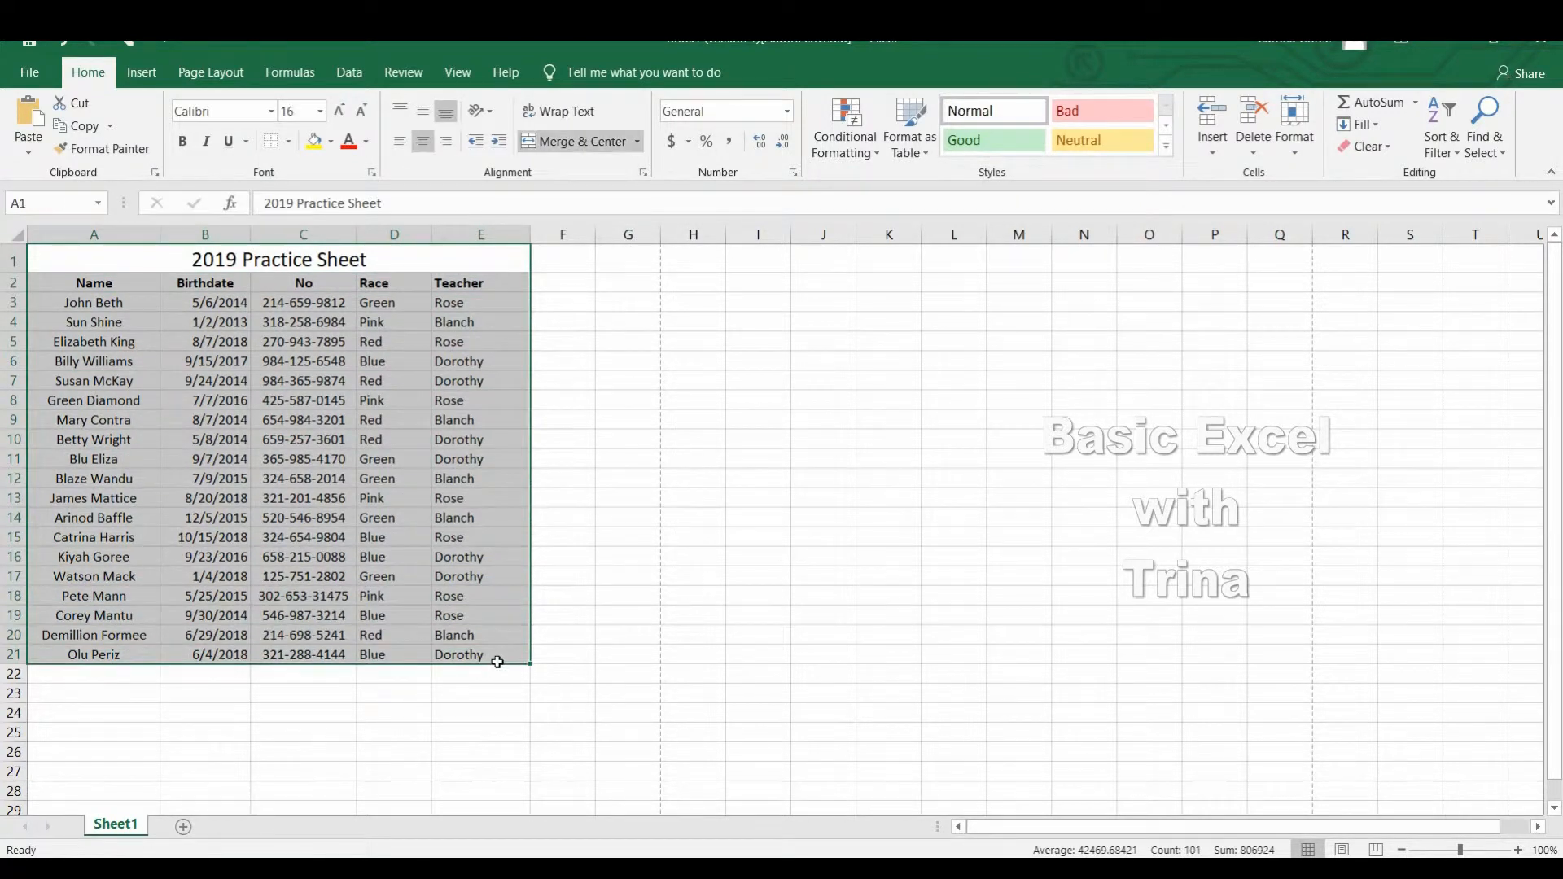
click(289, 143)
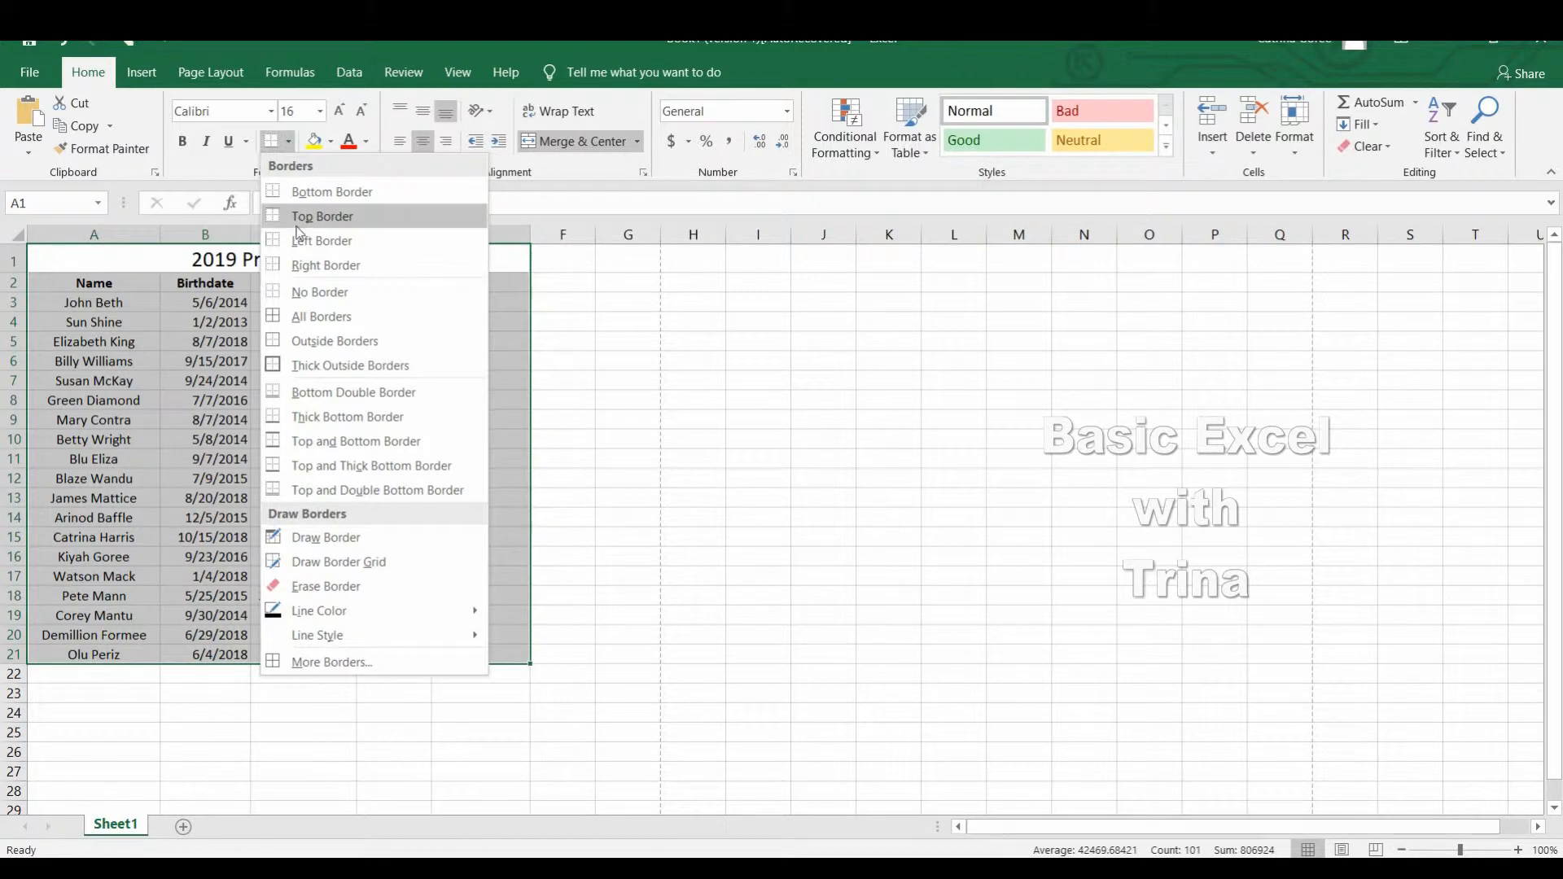
click(326, 323)
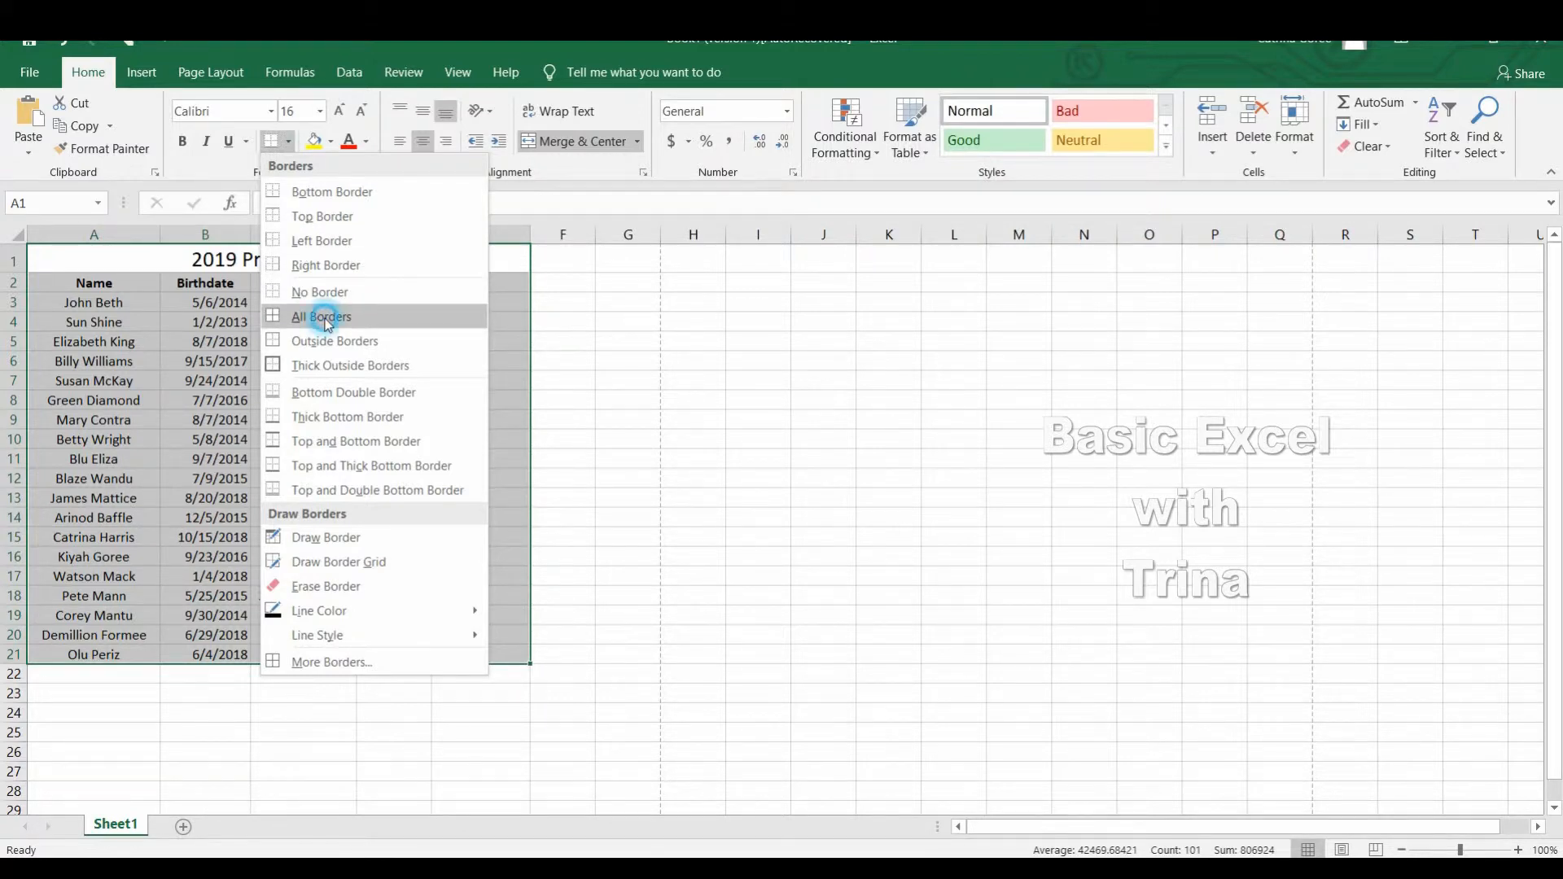
click(680, 409)
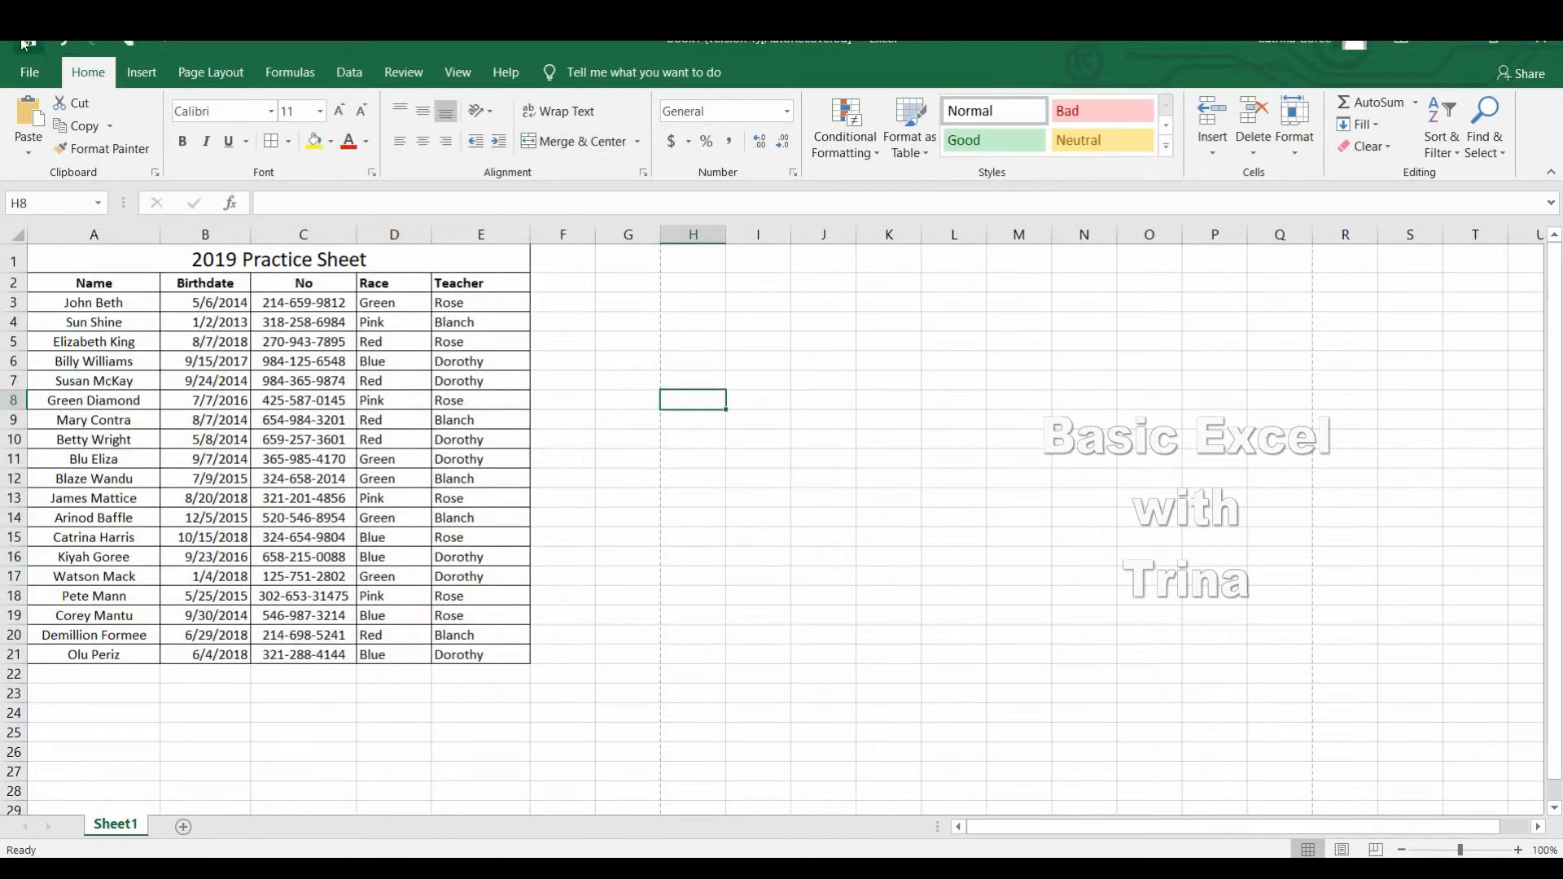
Preview the printout to check the table's borders, and return to the worksheet.
click(29, 72)
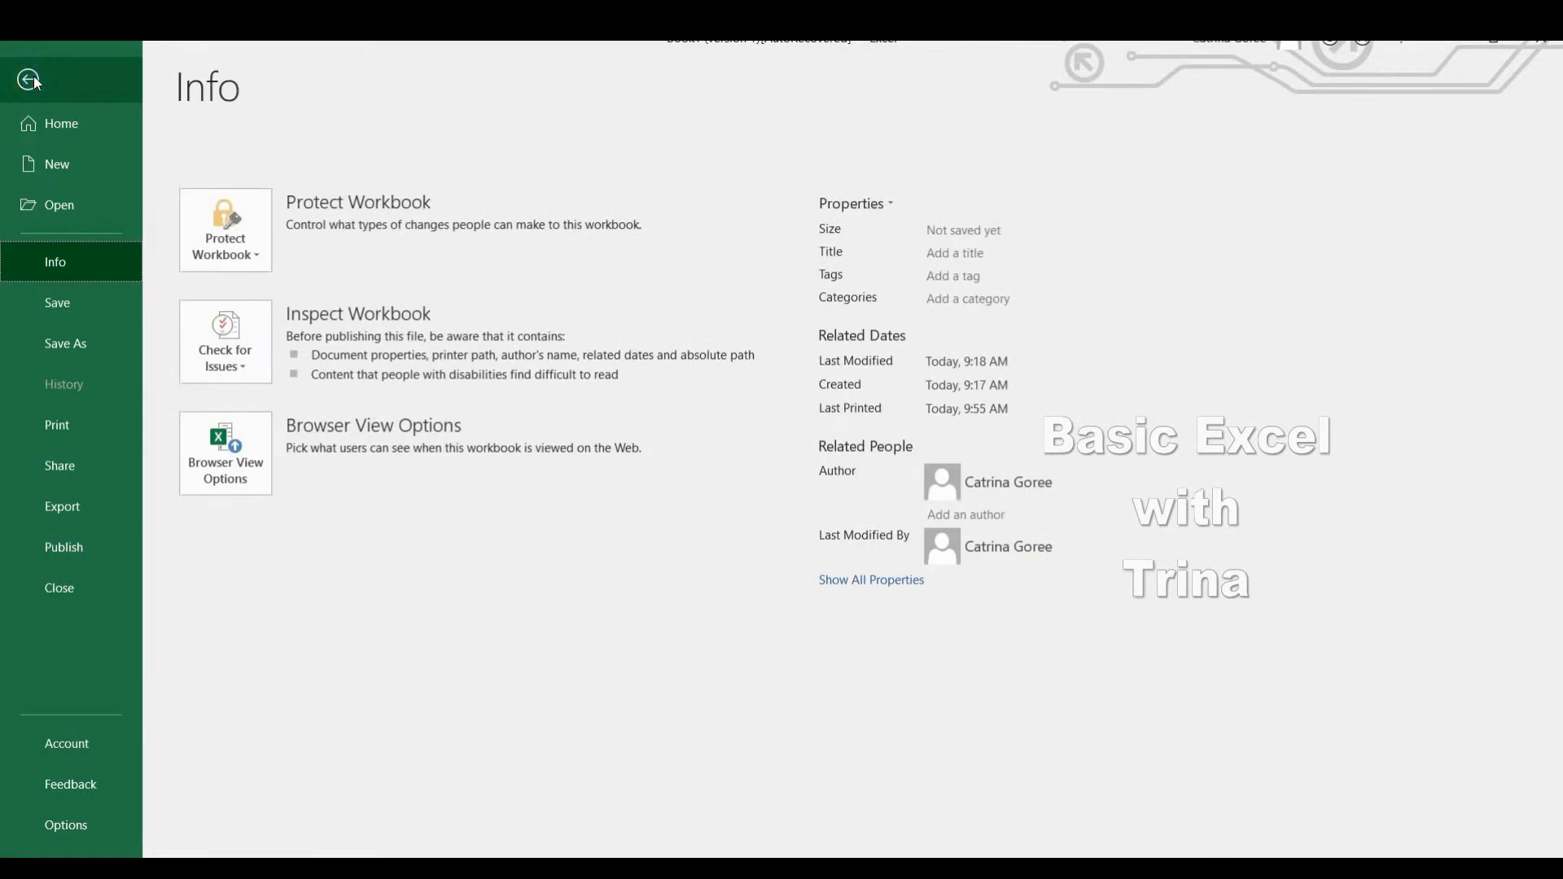
click(71, 438)
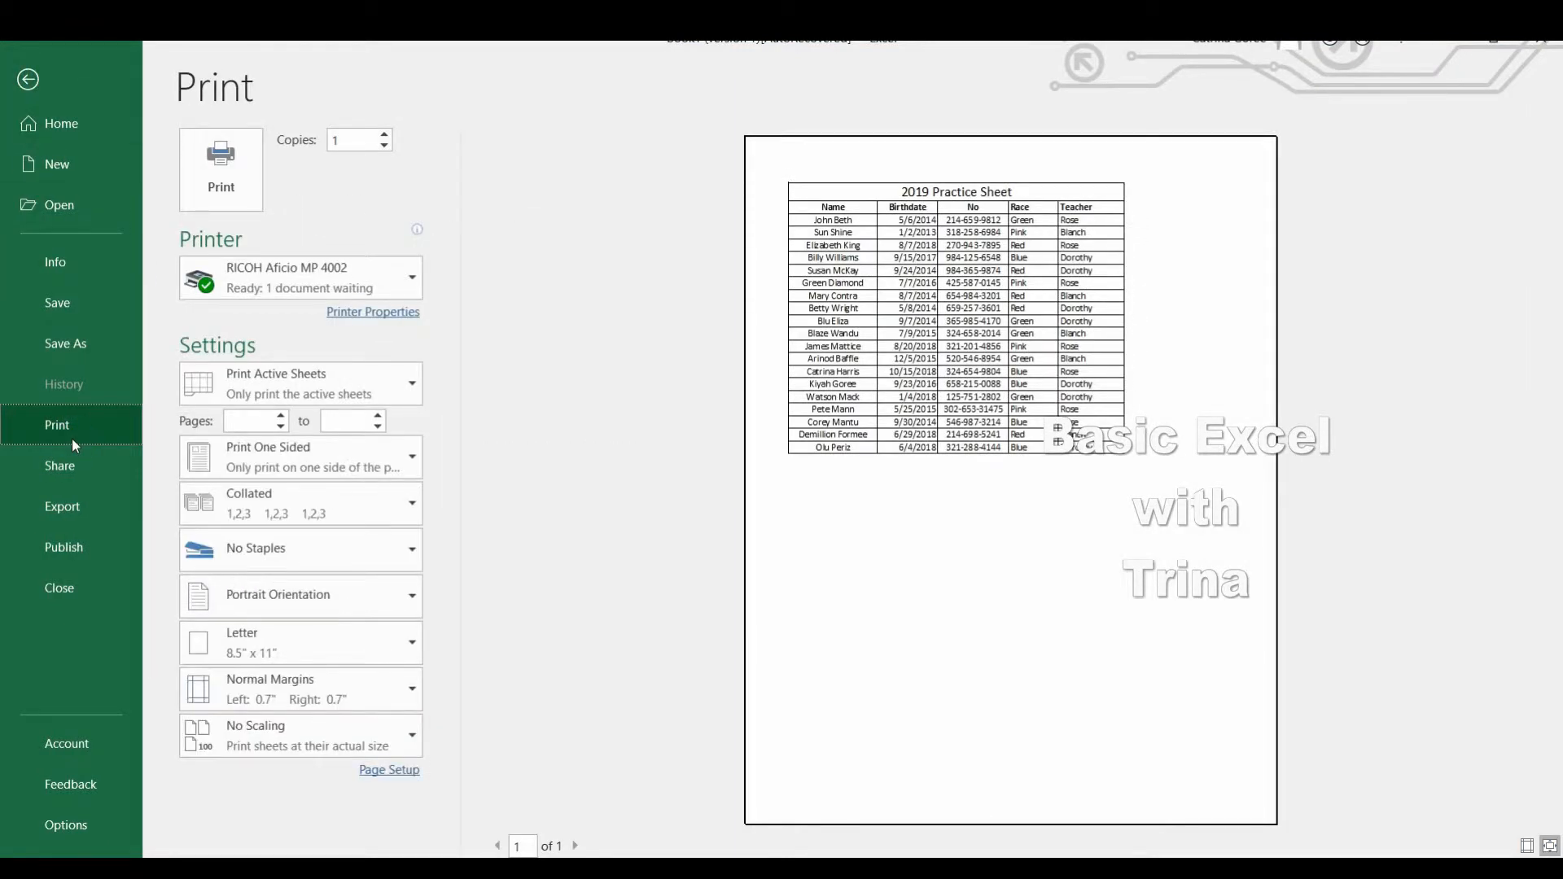
click(39, 81)
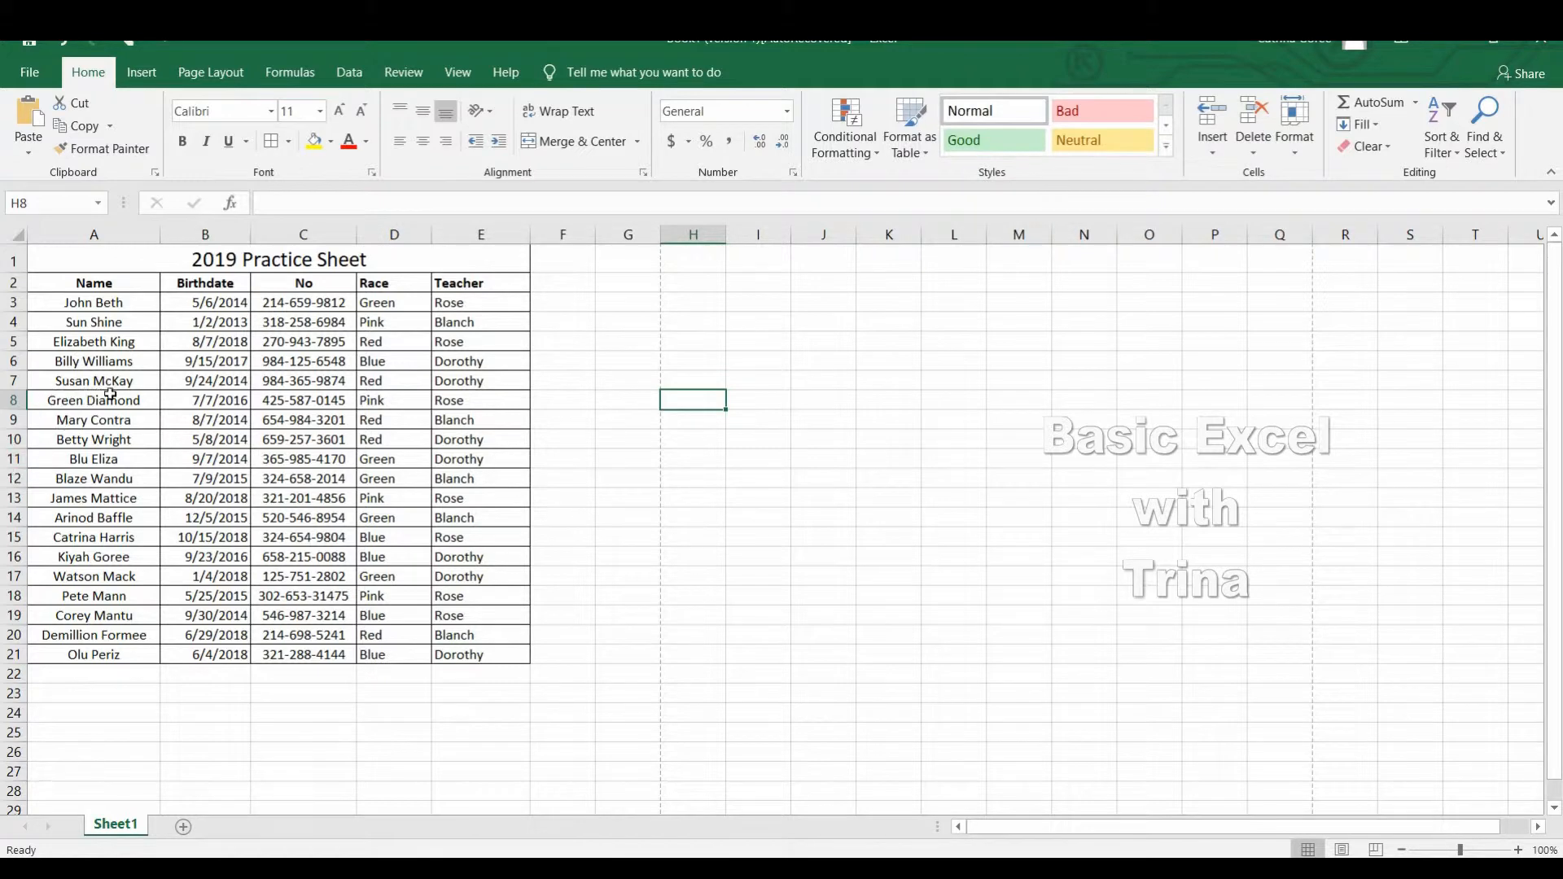
Insert a page break above row 8 of the list.
click(16, 401)
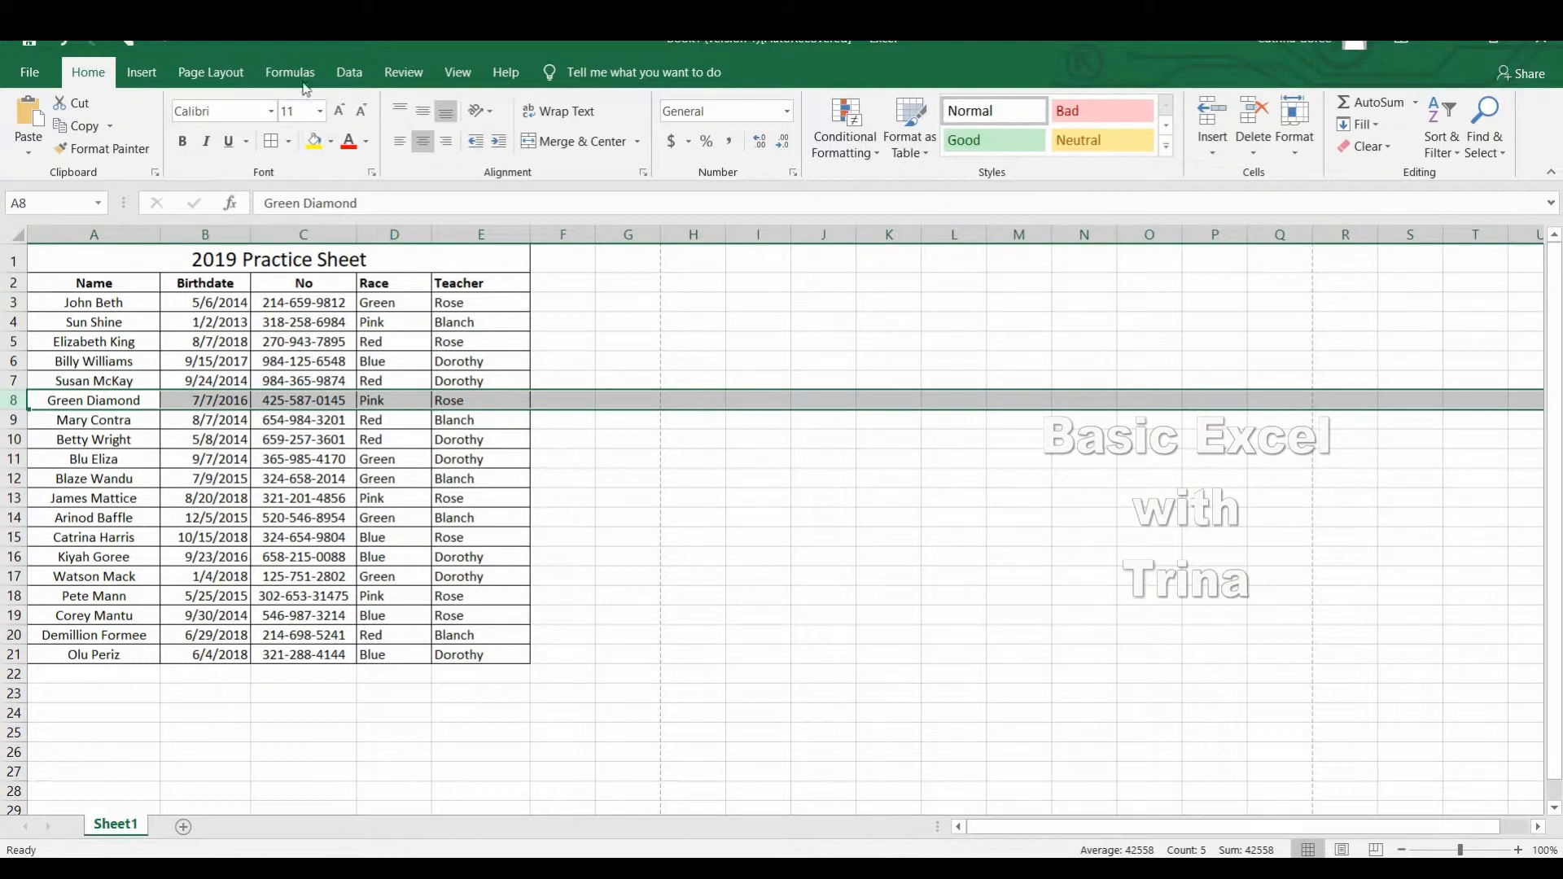
click(211, 73)
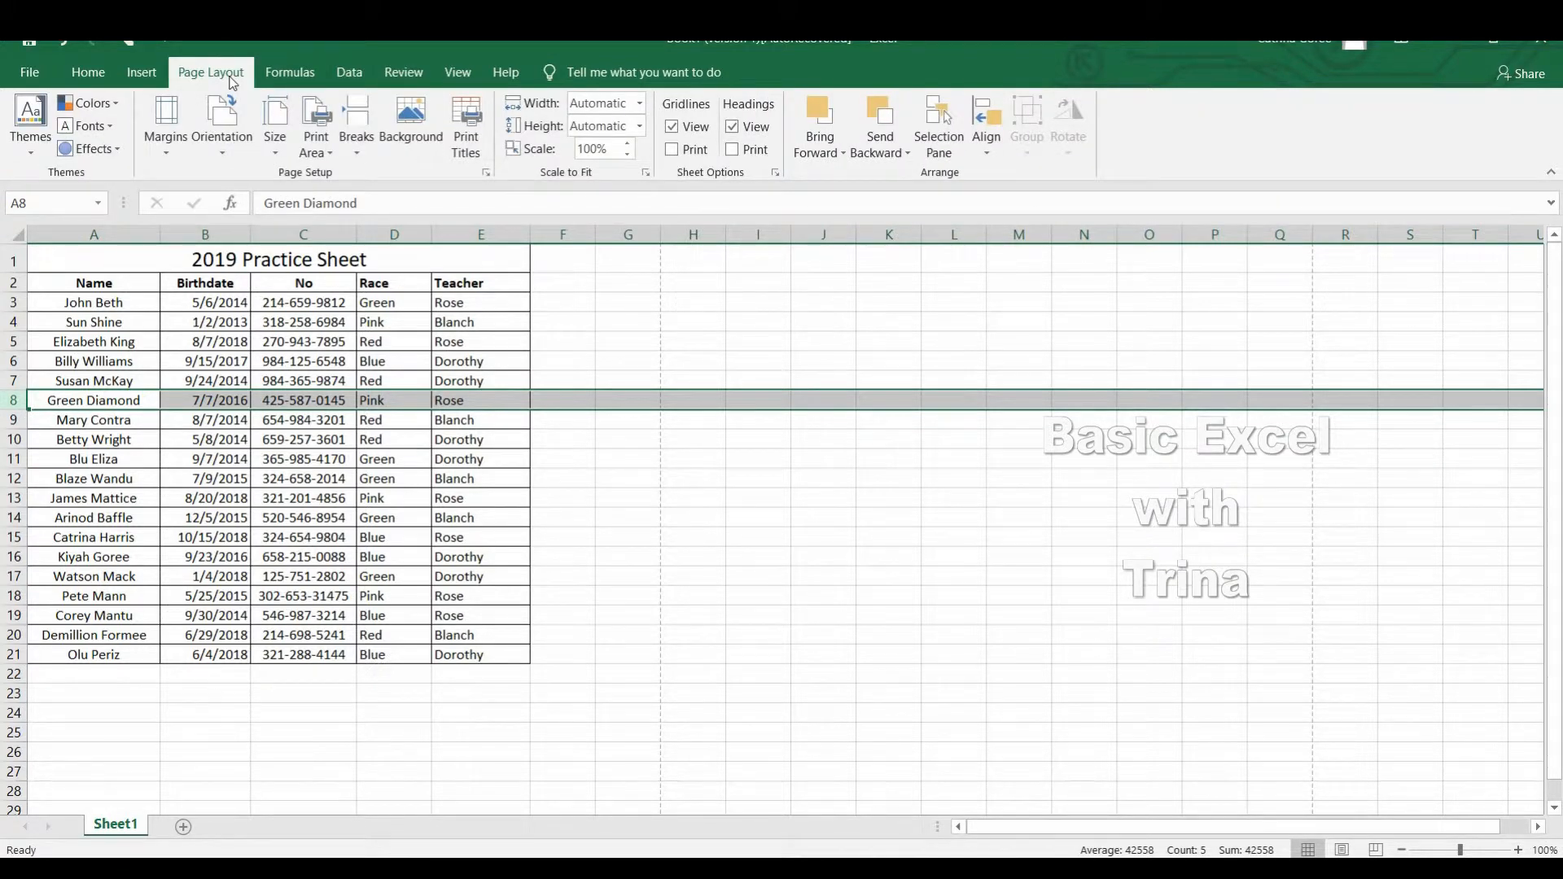
click(368, 136)
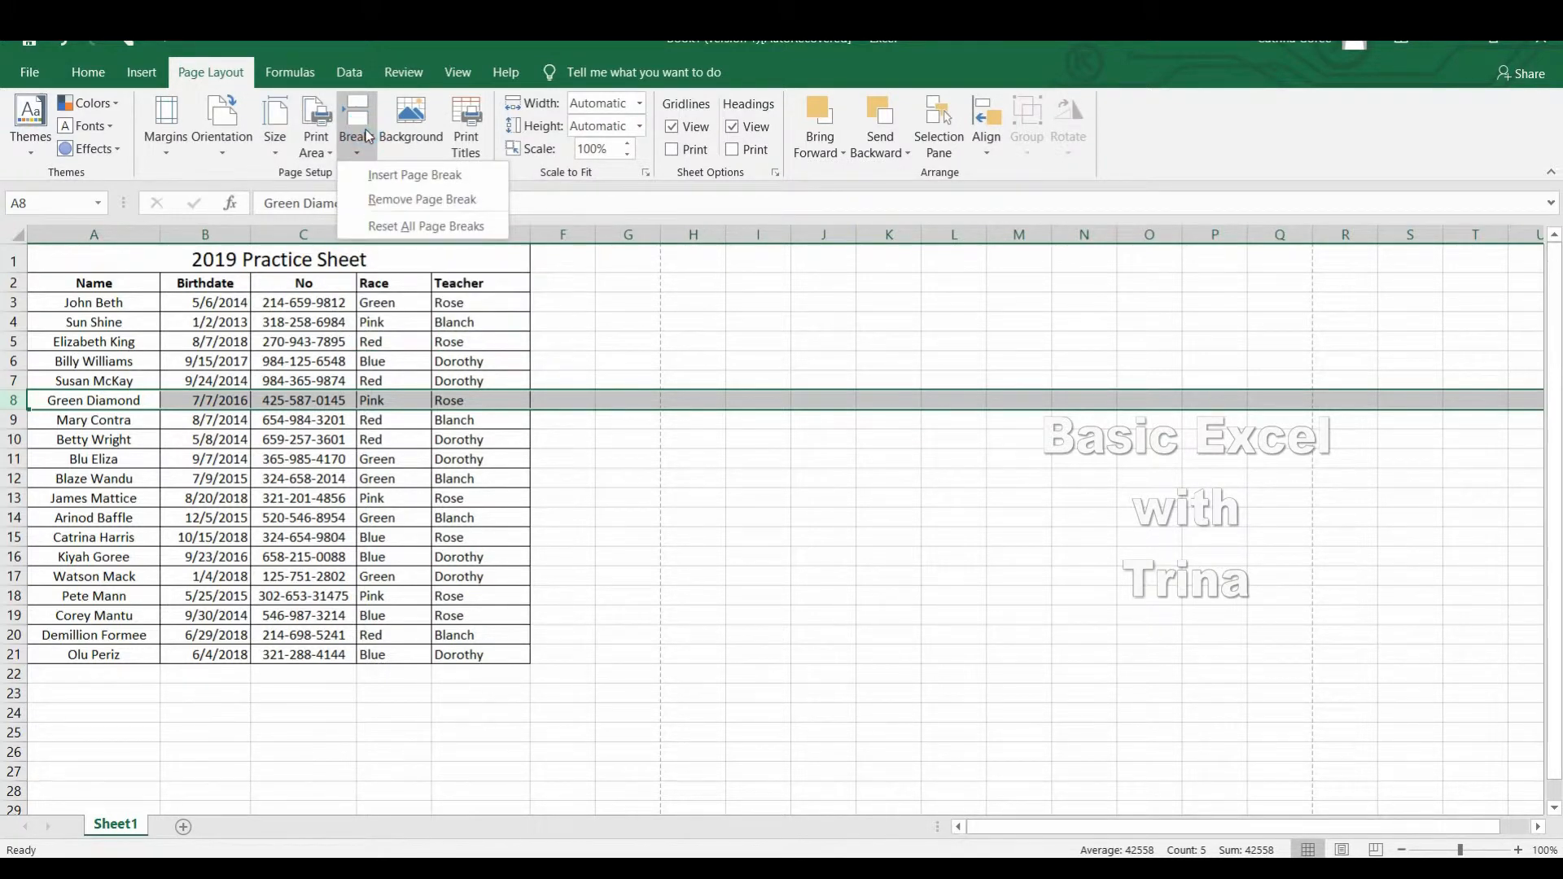
click(400, 176)
click(409, 500)
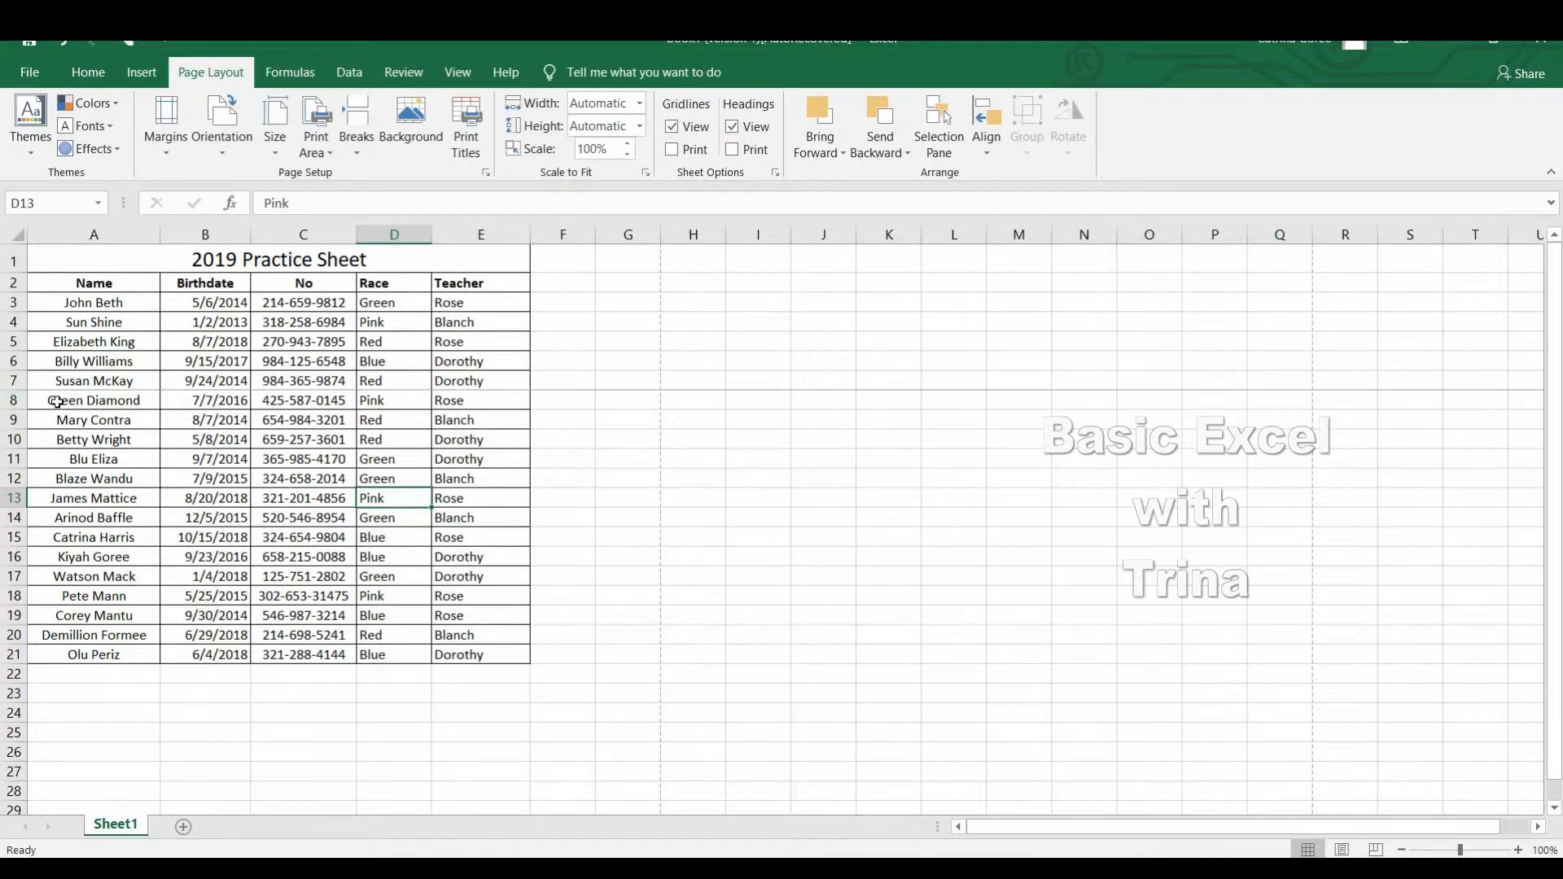
click(14, 399)
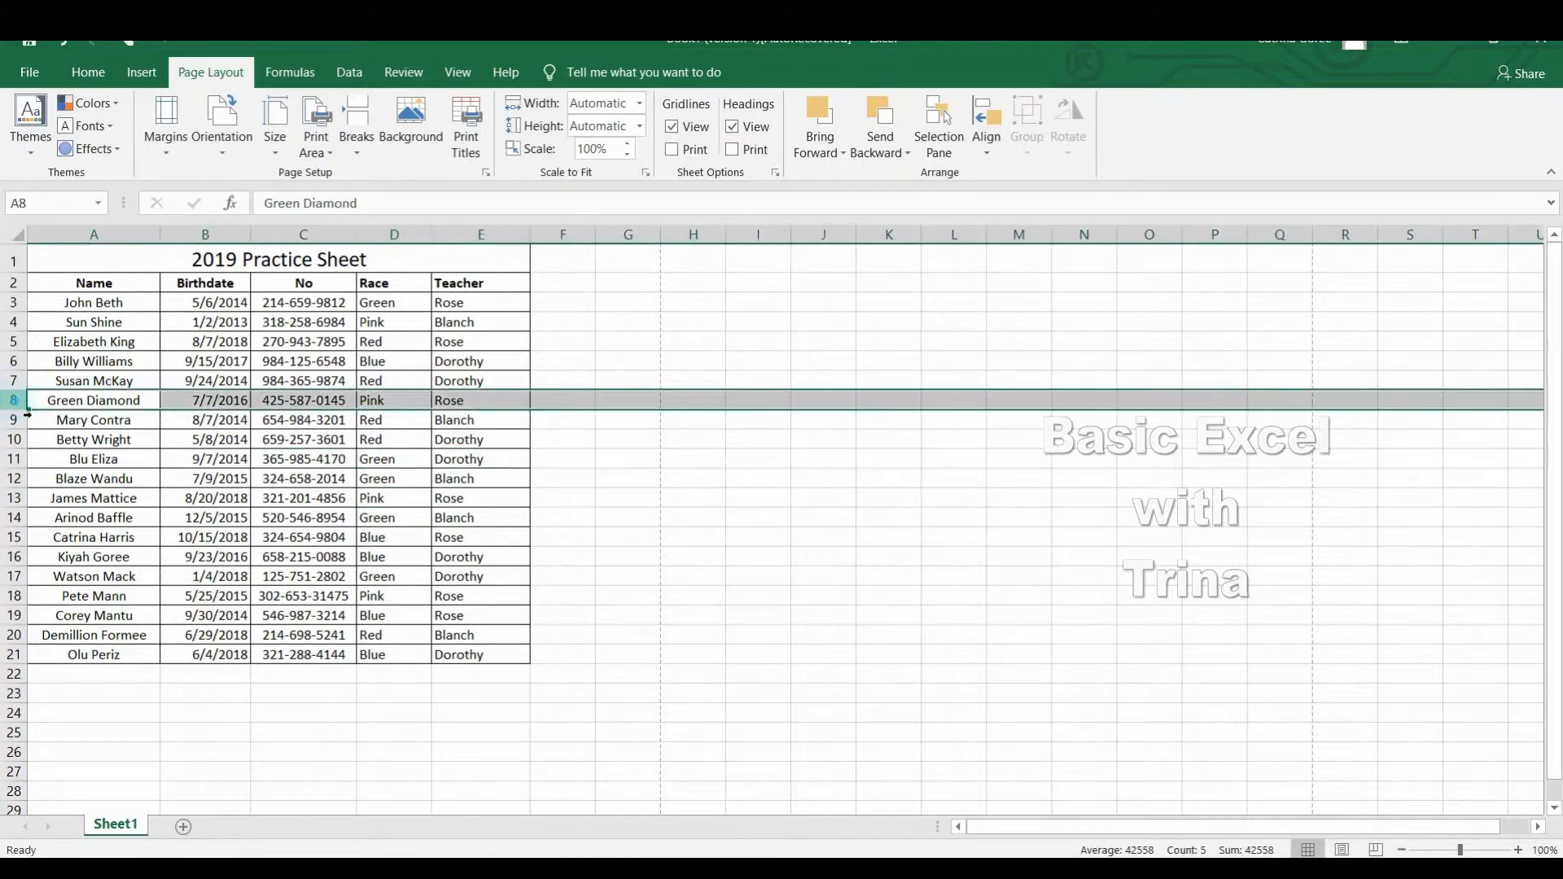
click(357, 147)
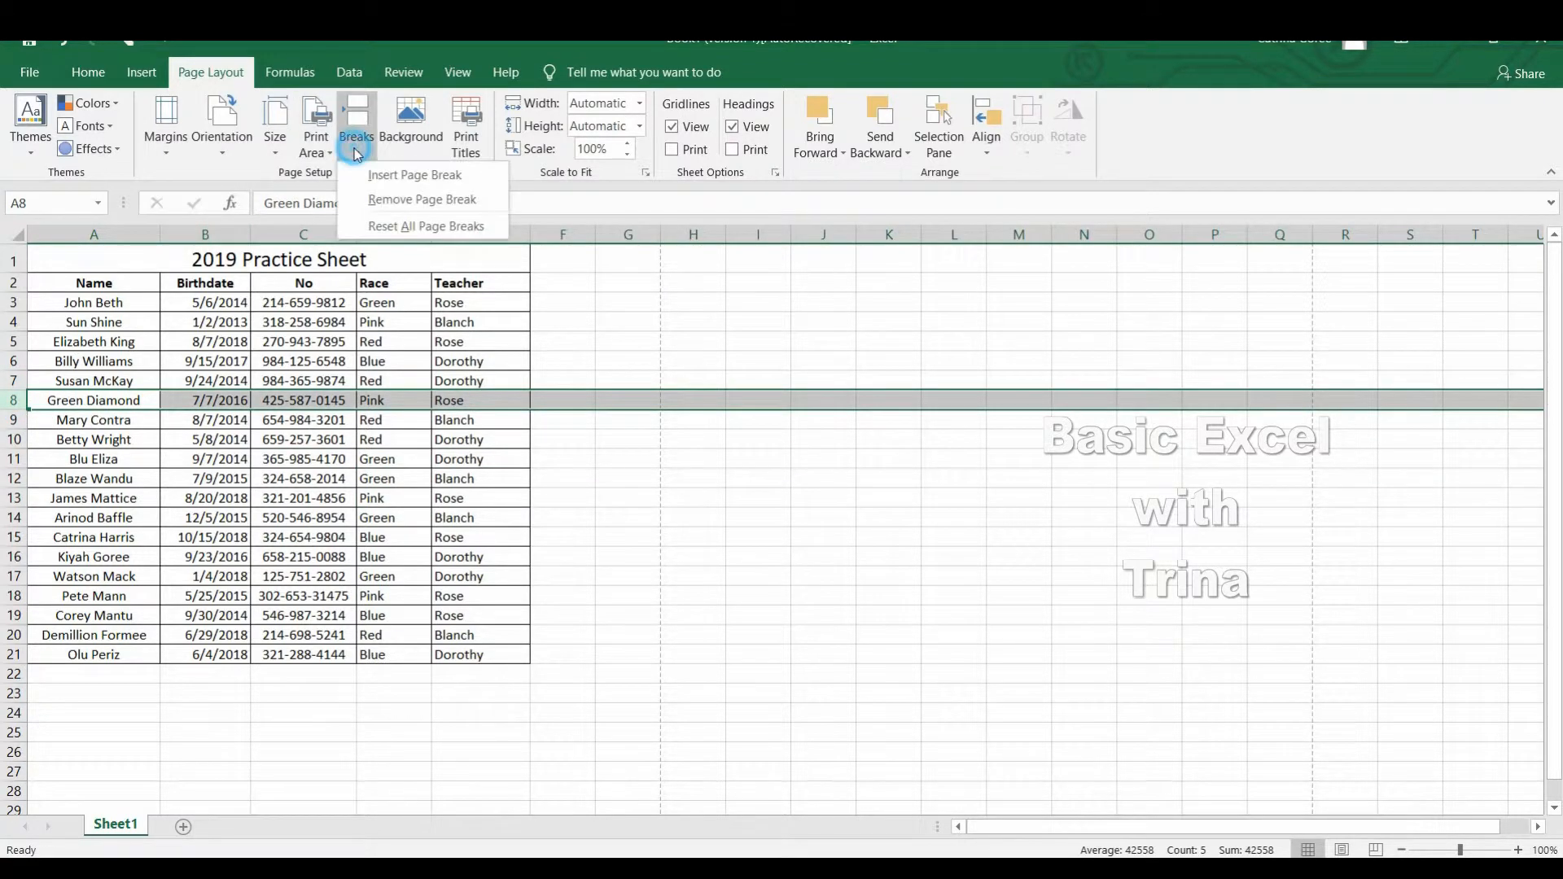
click(394, 176)
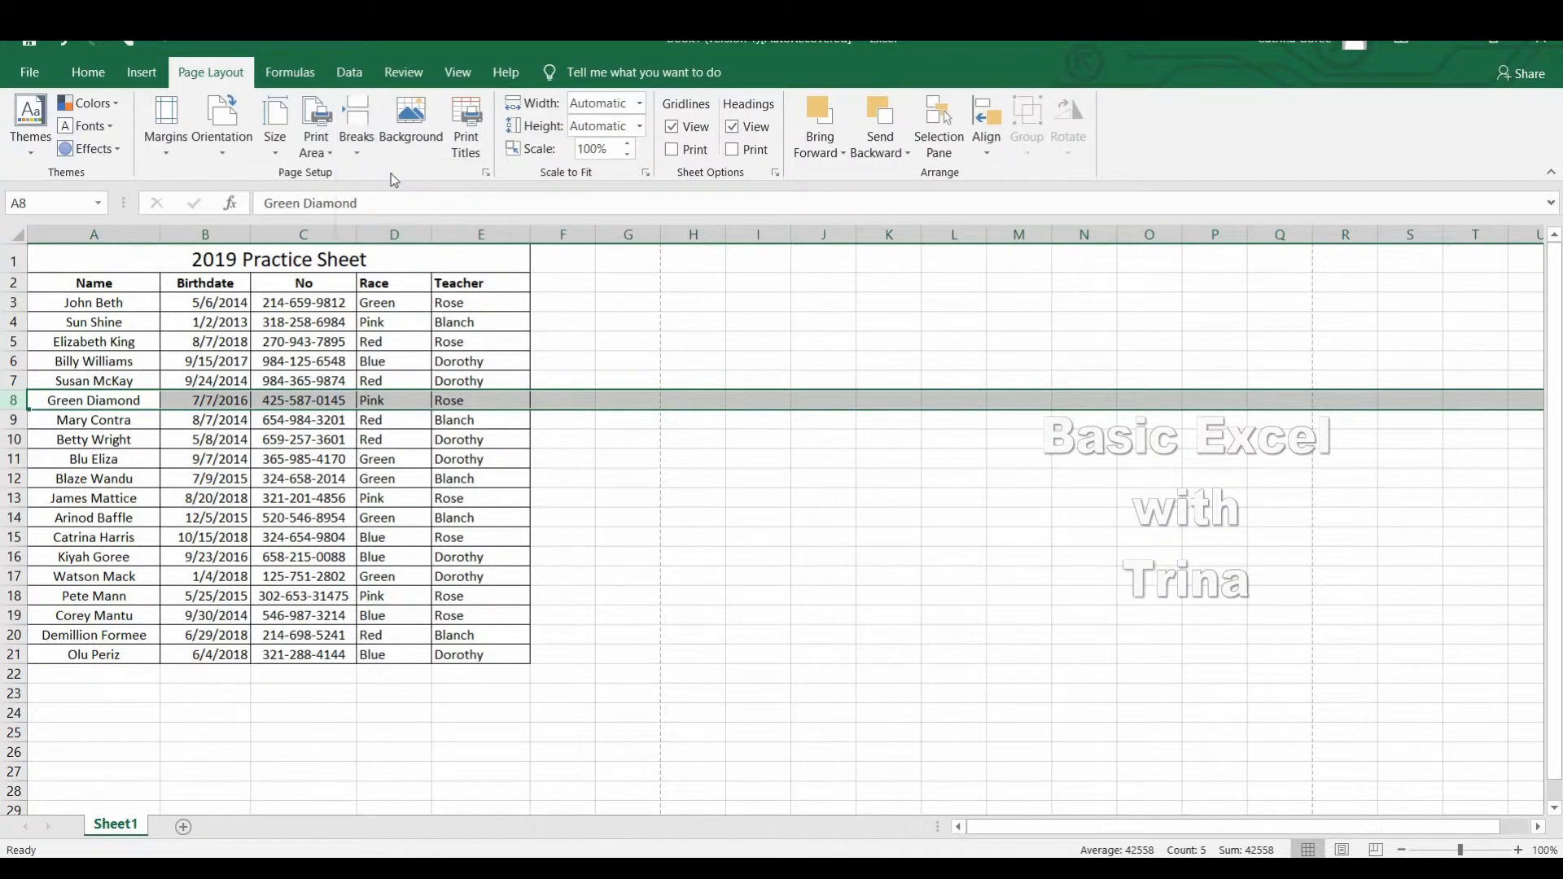
click(483, 459)
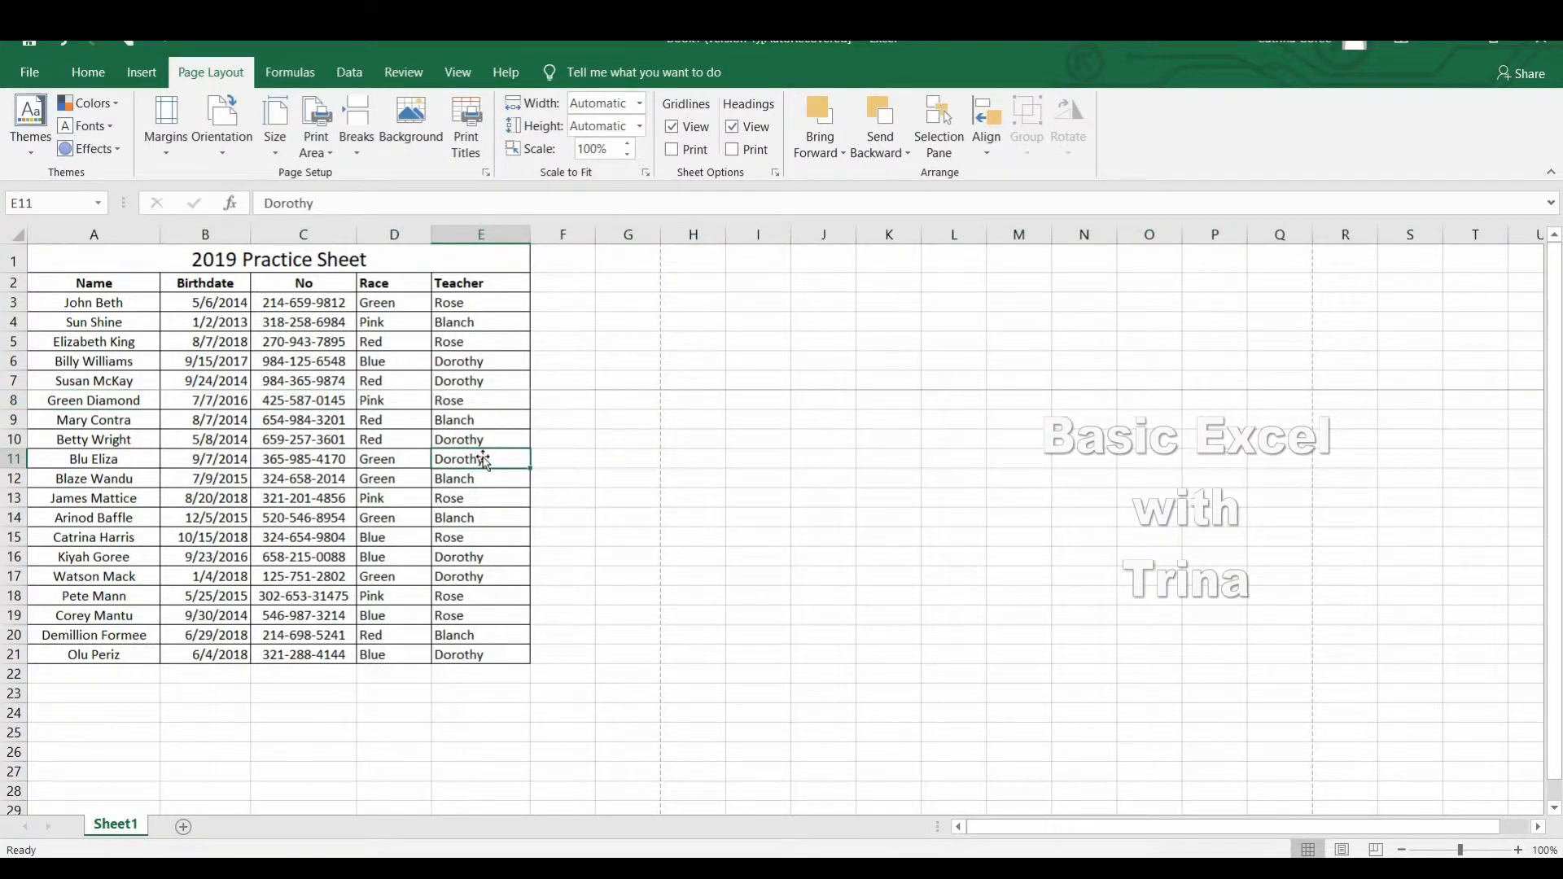
Preview the printout to examine how the page break divides the list, and return to the worksheet.
click(656, 498)
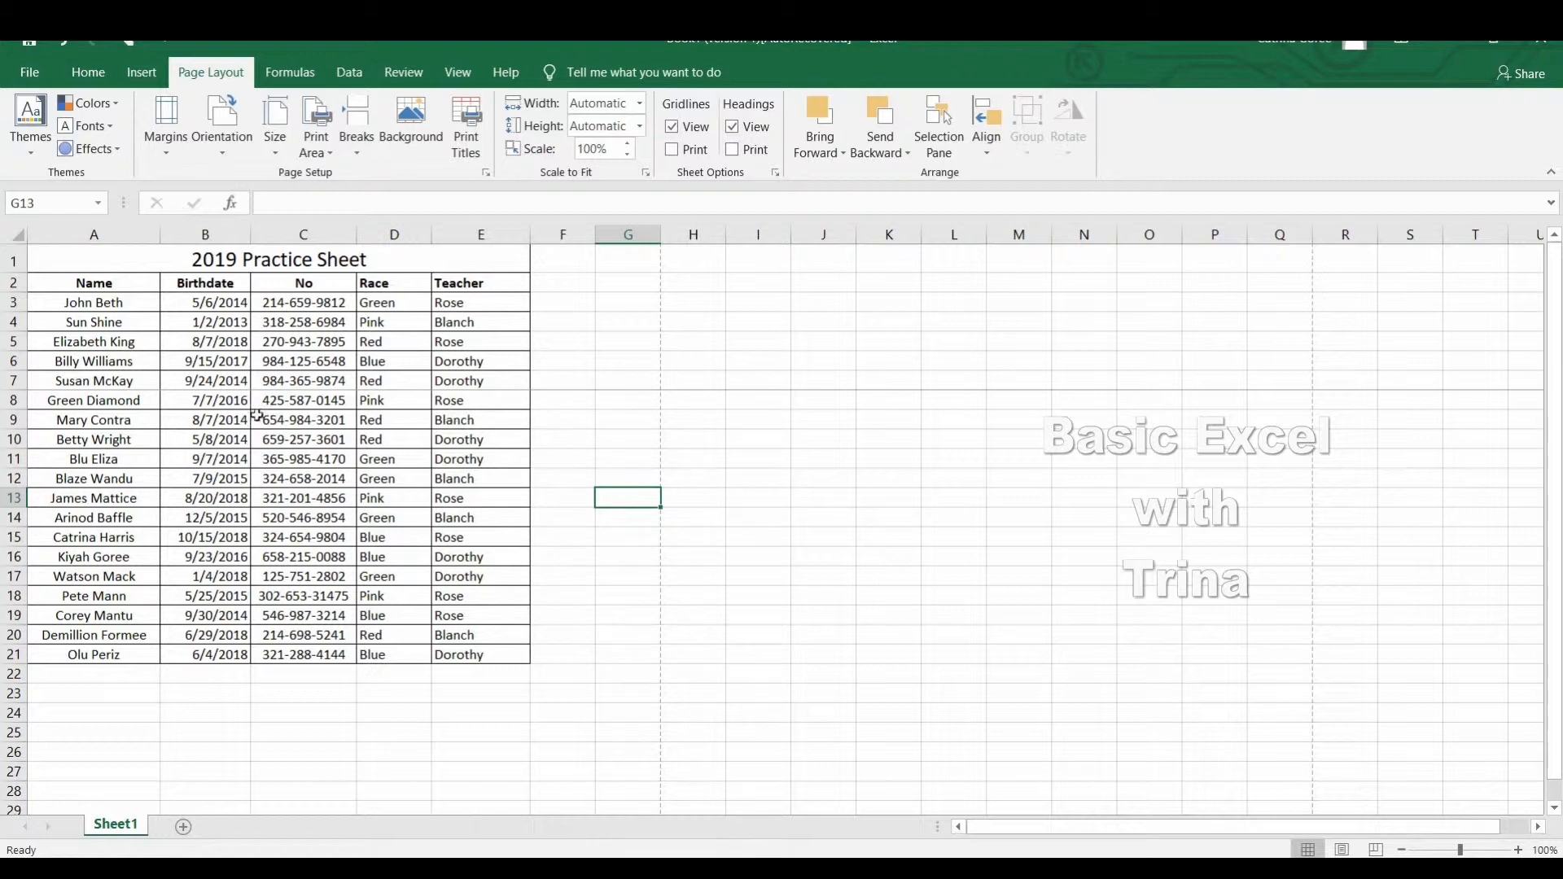
click(29, 72)
click(71, 433)
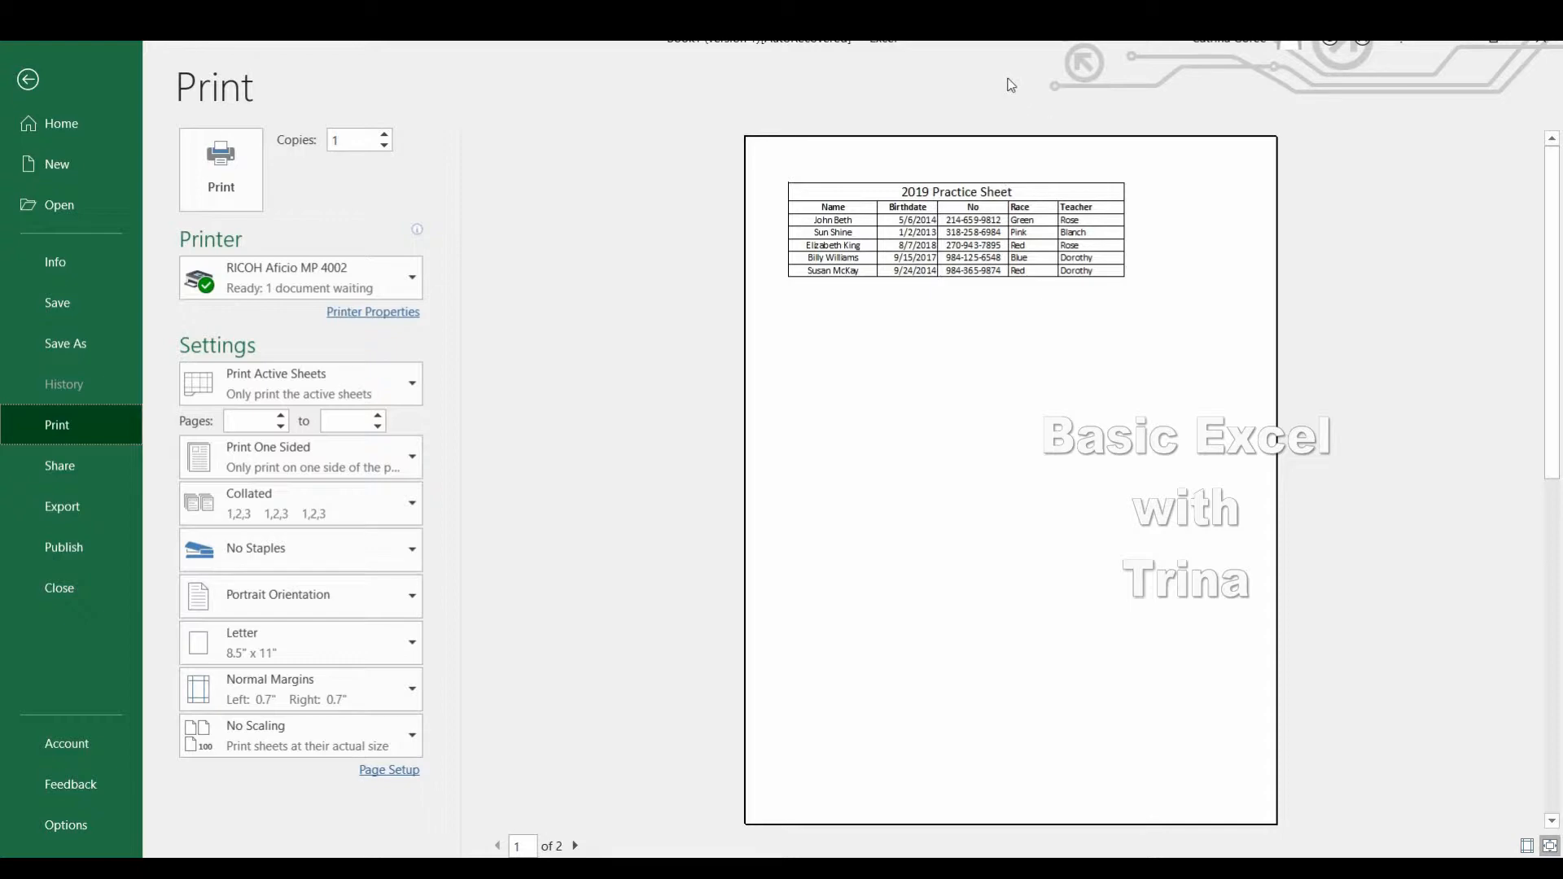
click(27, 77)
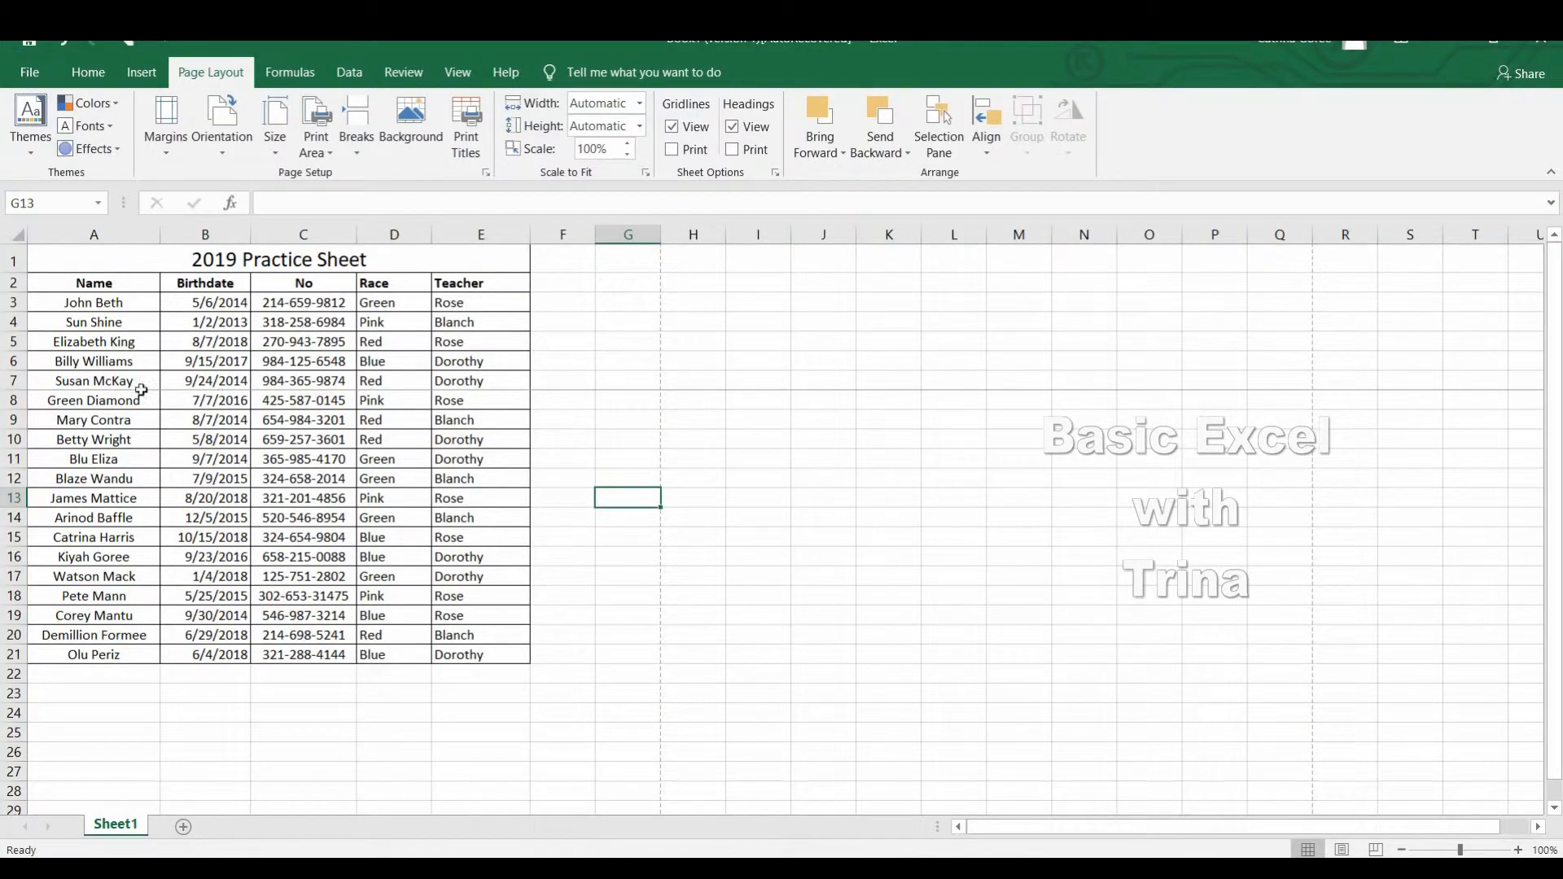
Remove the page break above row 8.
click(25, 400)
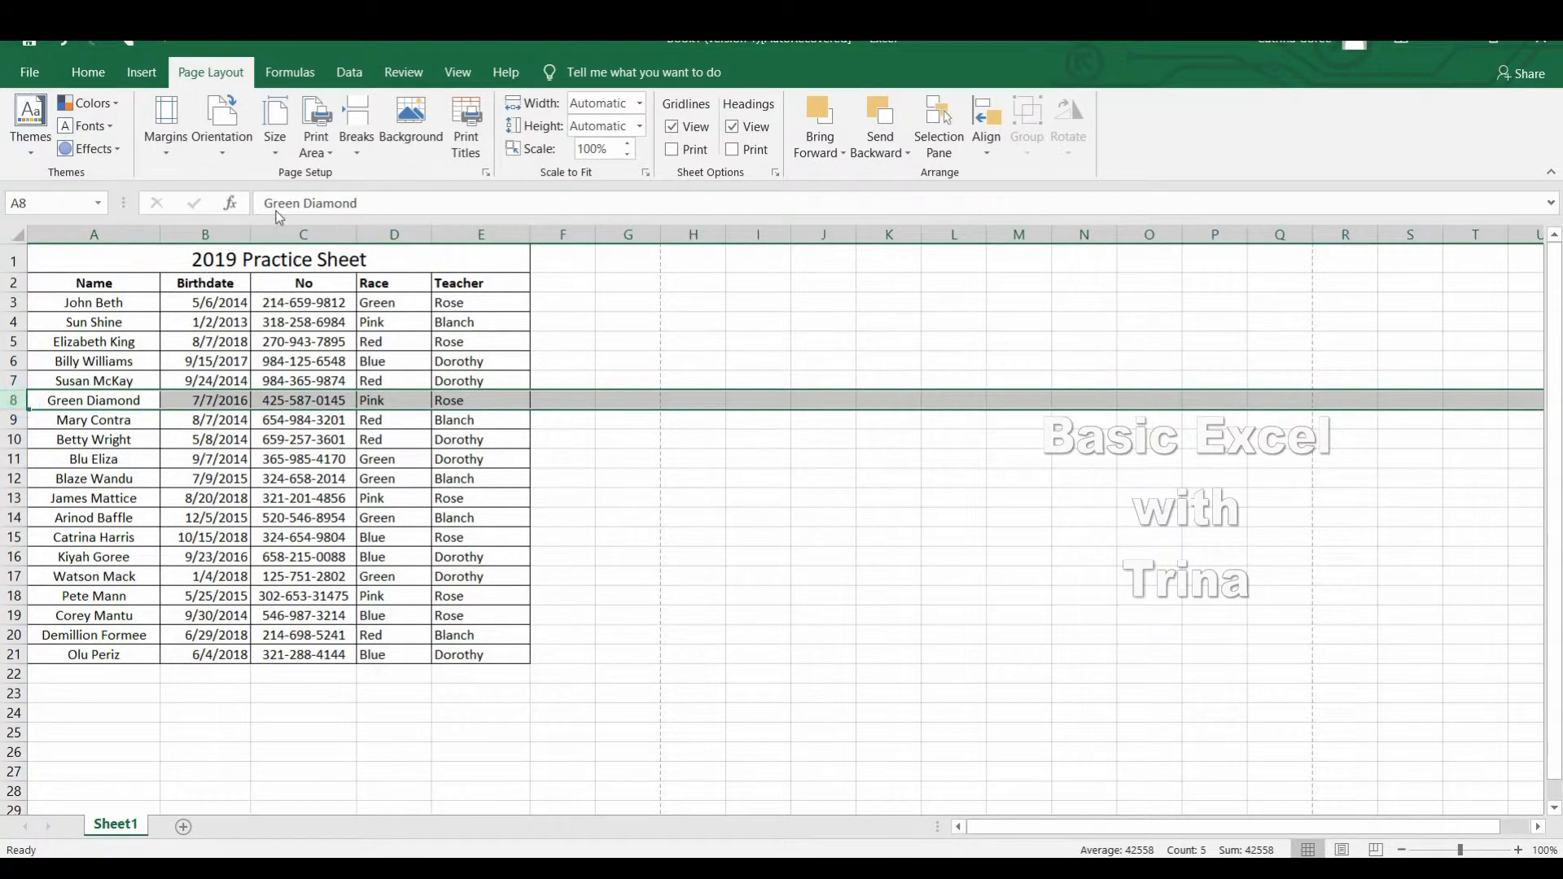
click(356, 145)
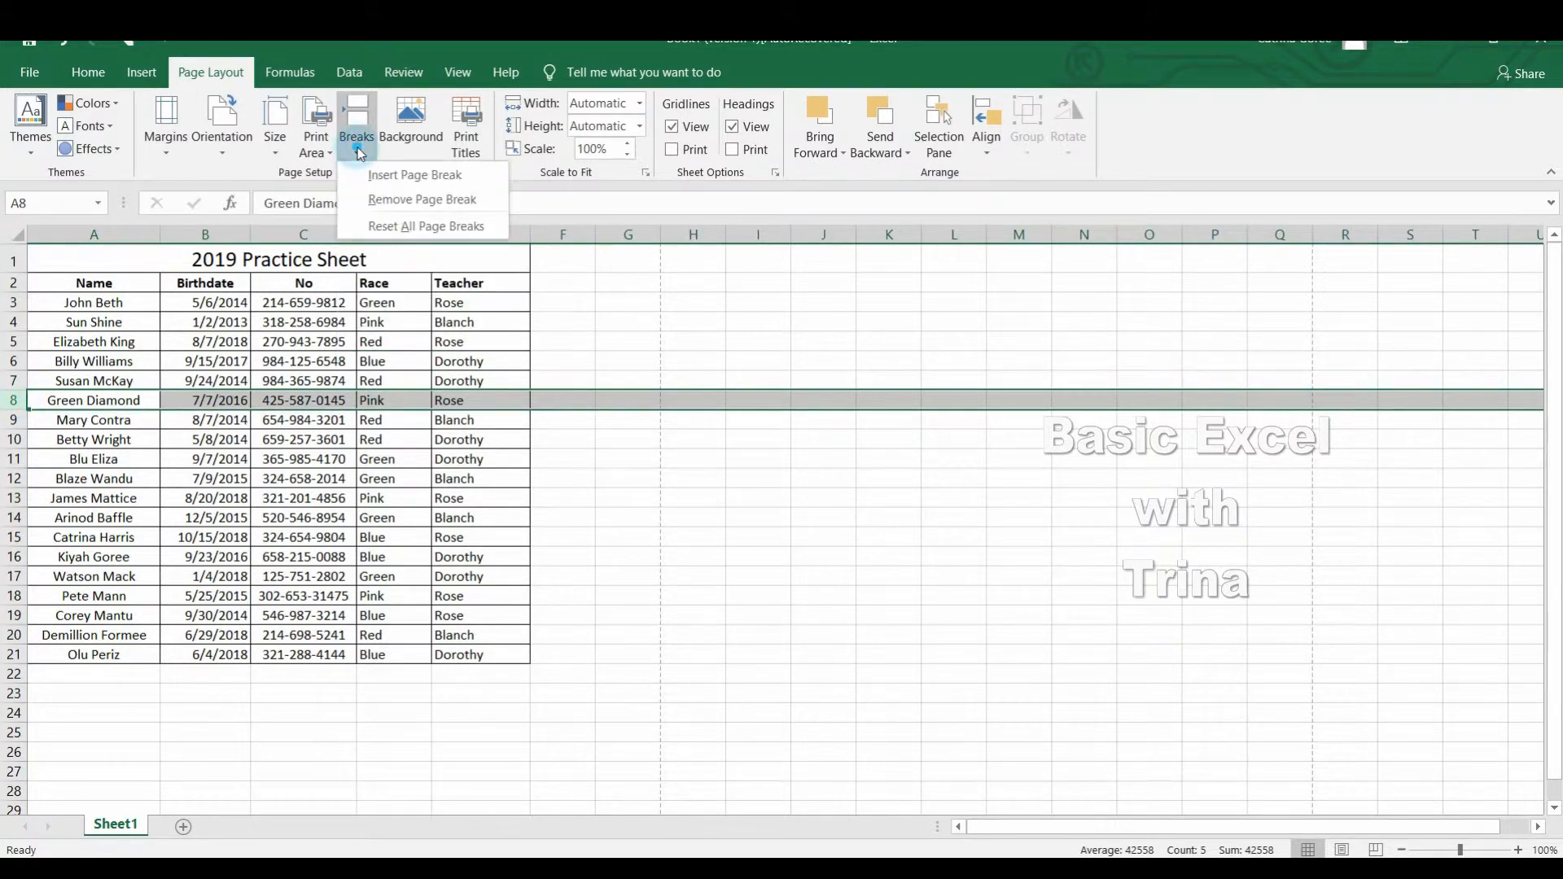
click(401, 199)
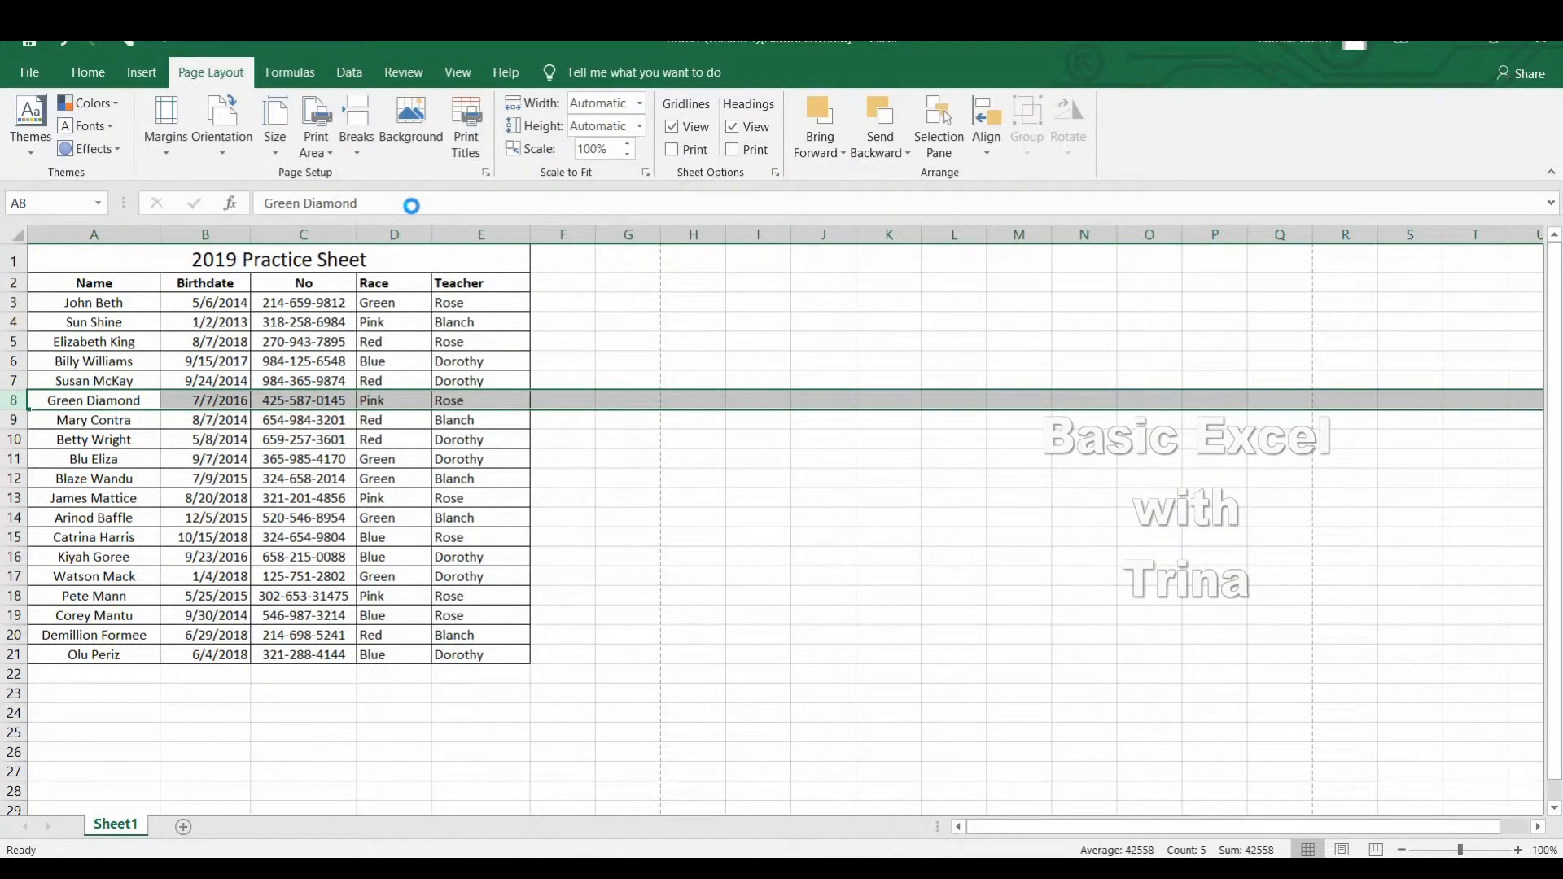
Preview the printout to check the list's pagination without the page break, and return to the worksheet.
click(28, 73)
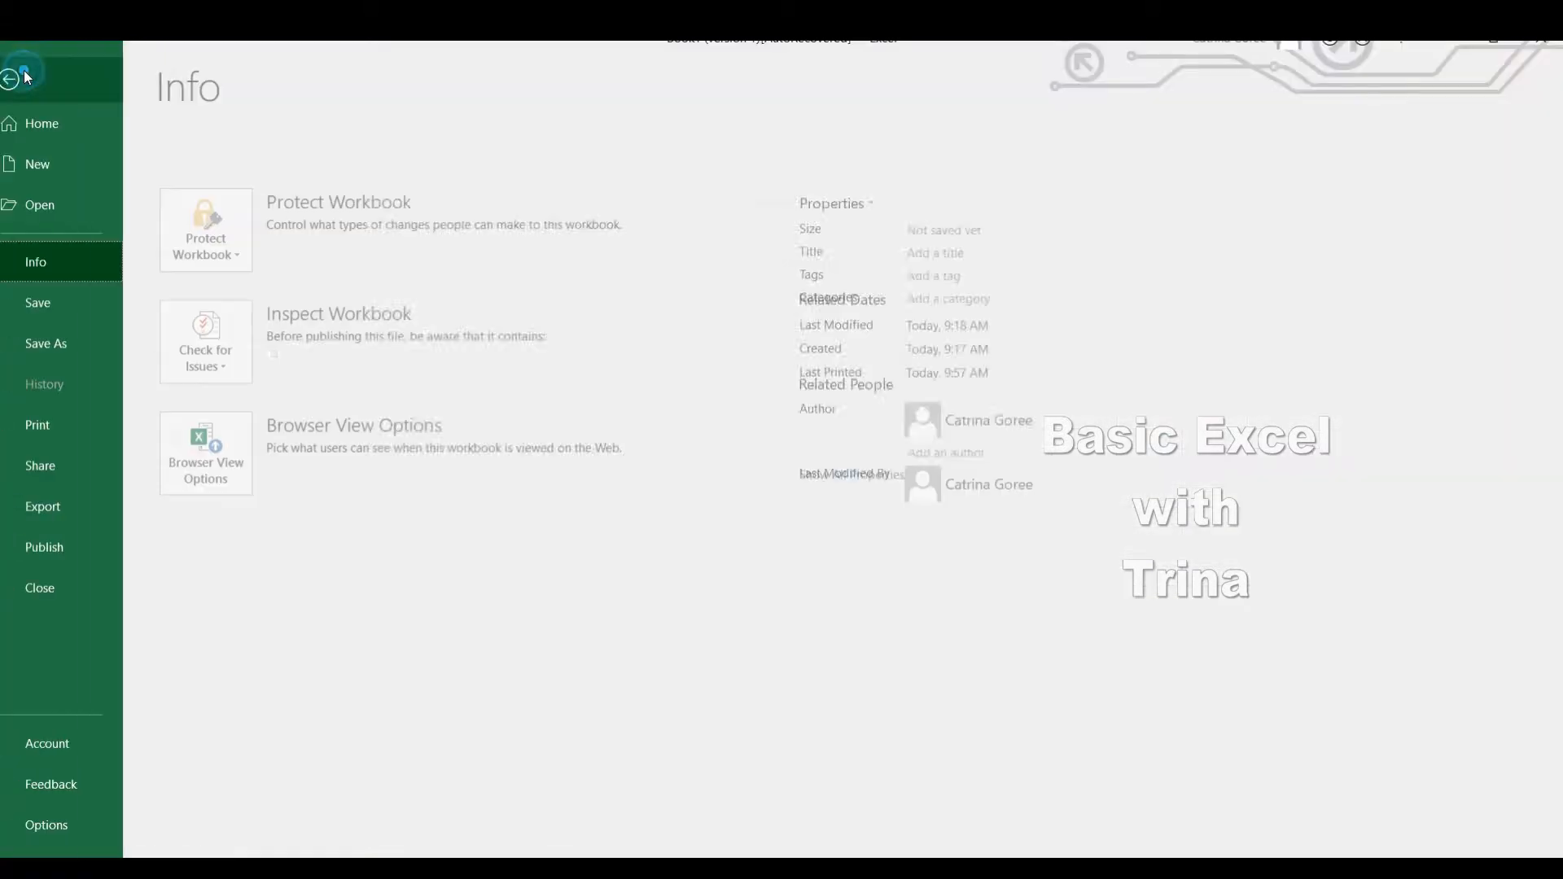
click(84, 437)
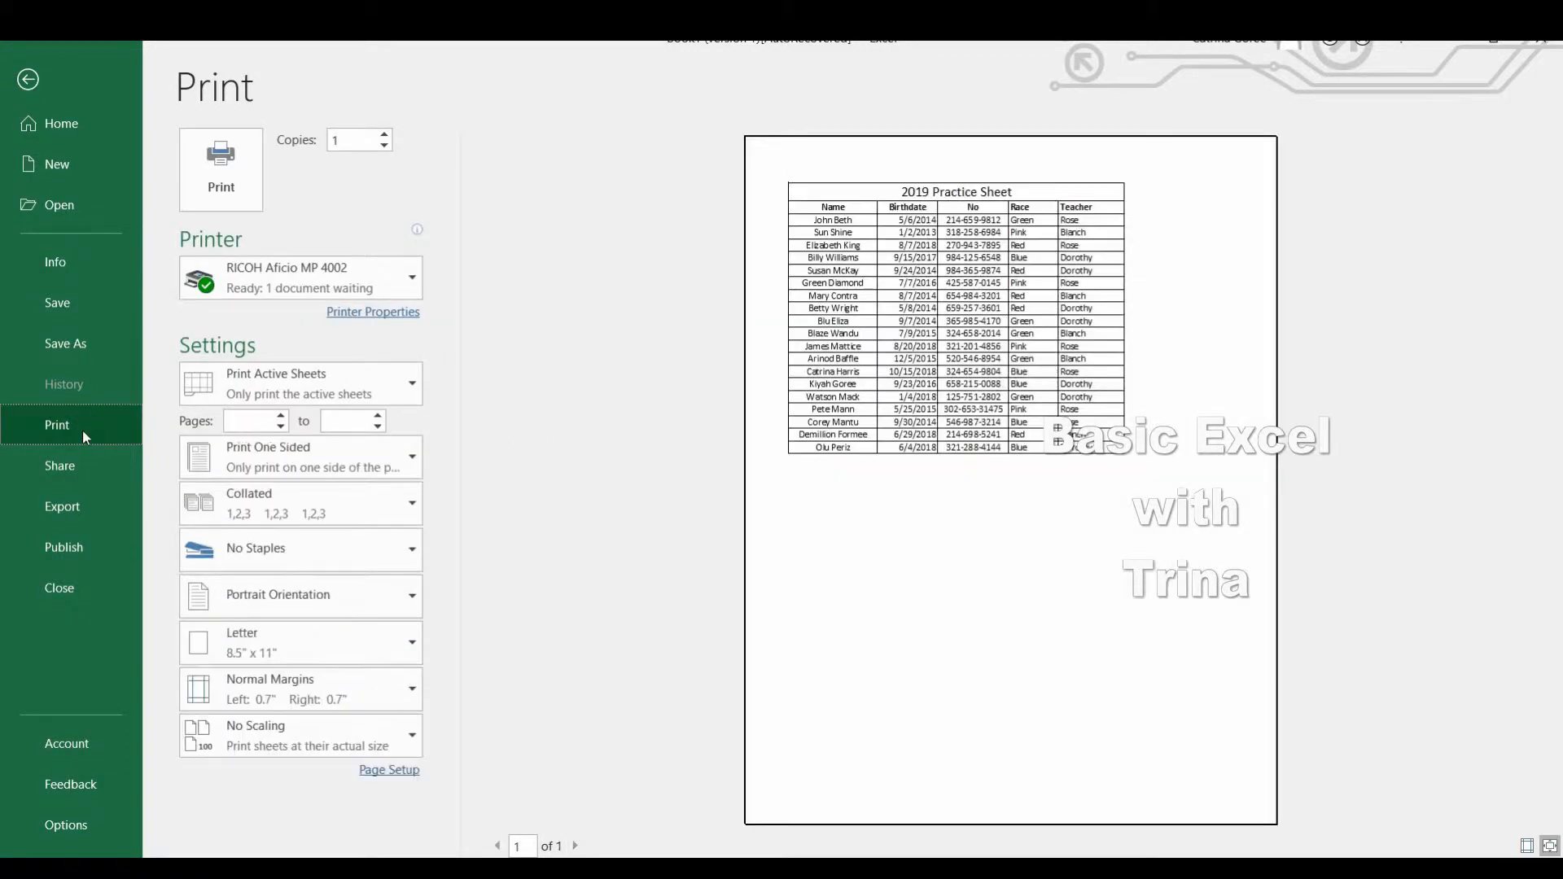
click(28, 80)
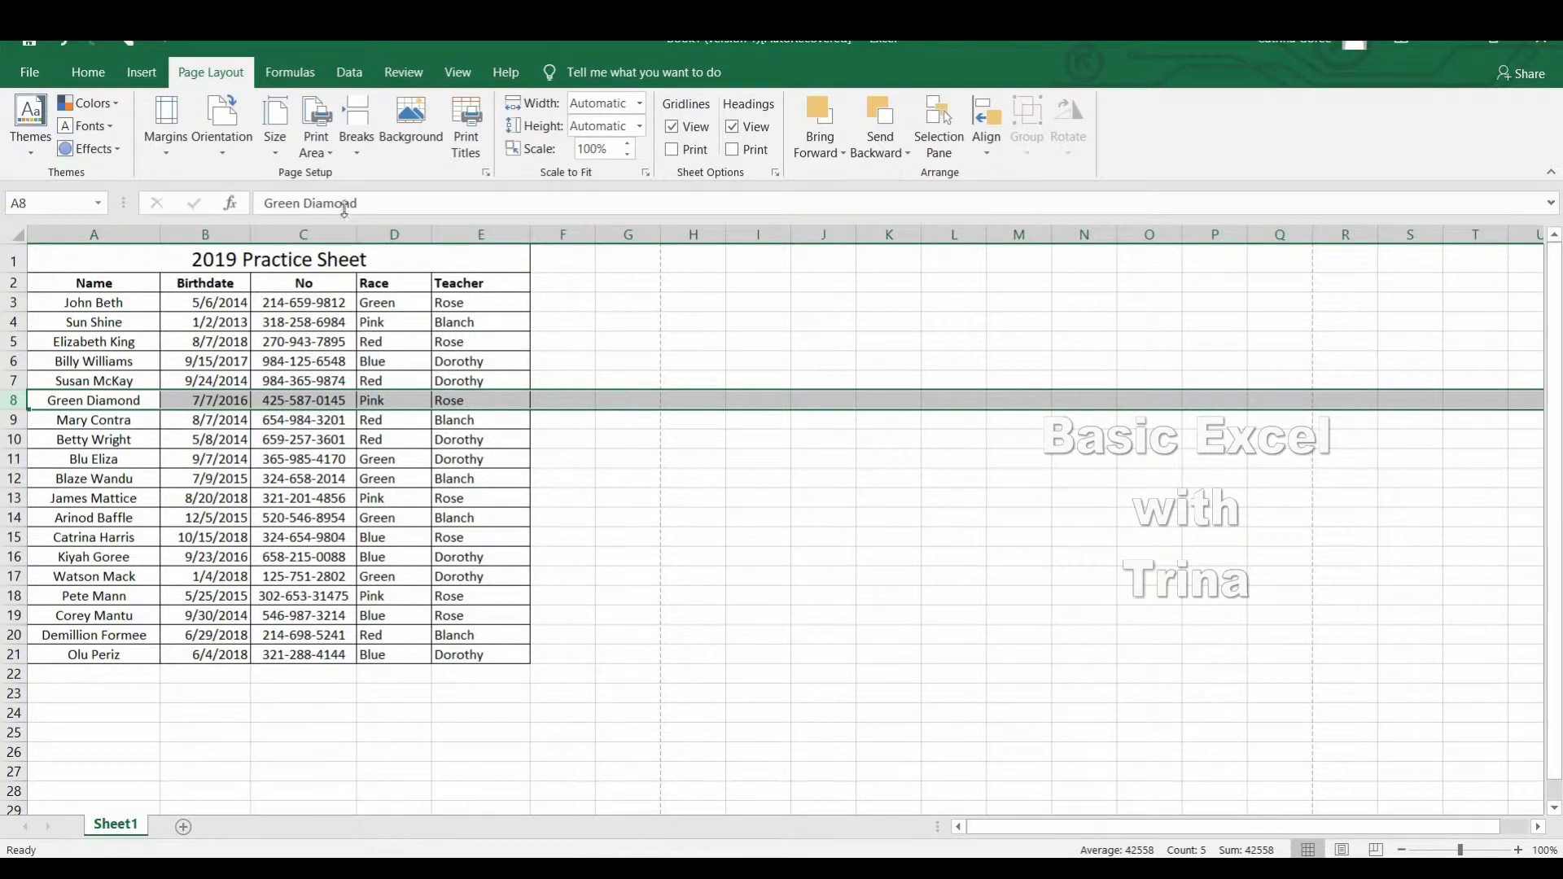
Custom sort the list in A2:E21 by the Name column's cell values, A to Z.
click(88, 71)
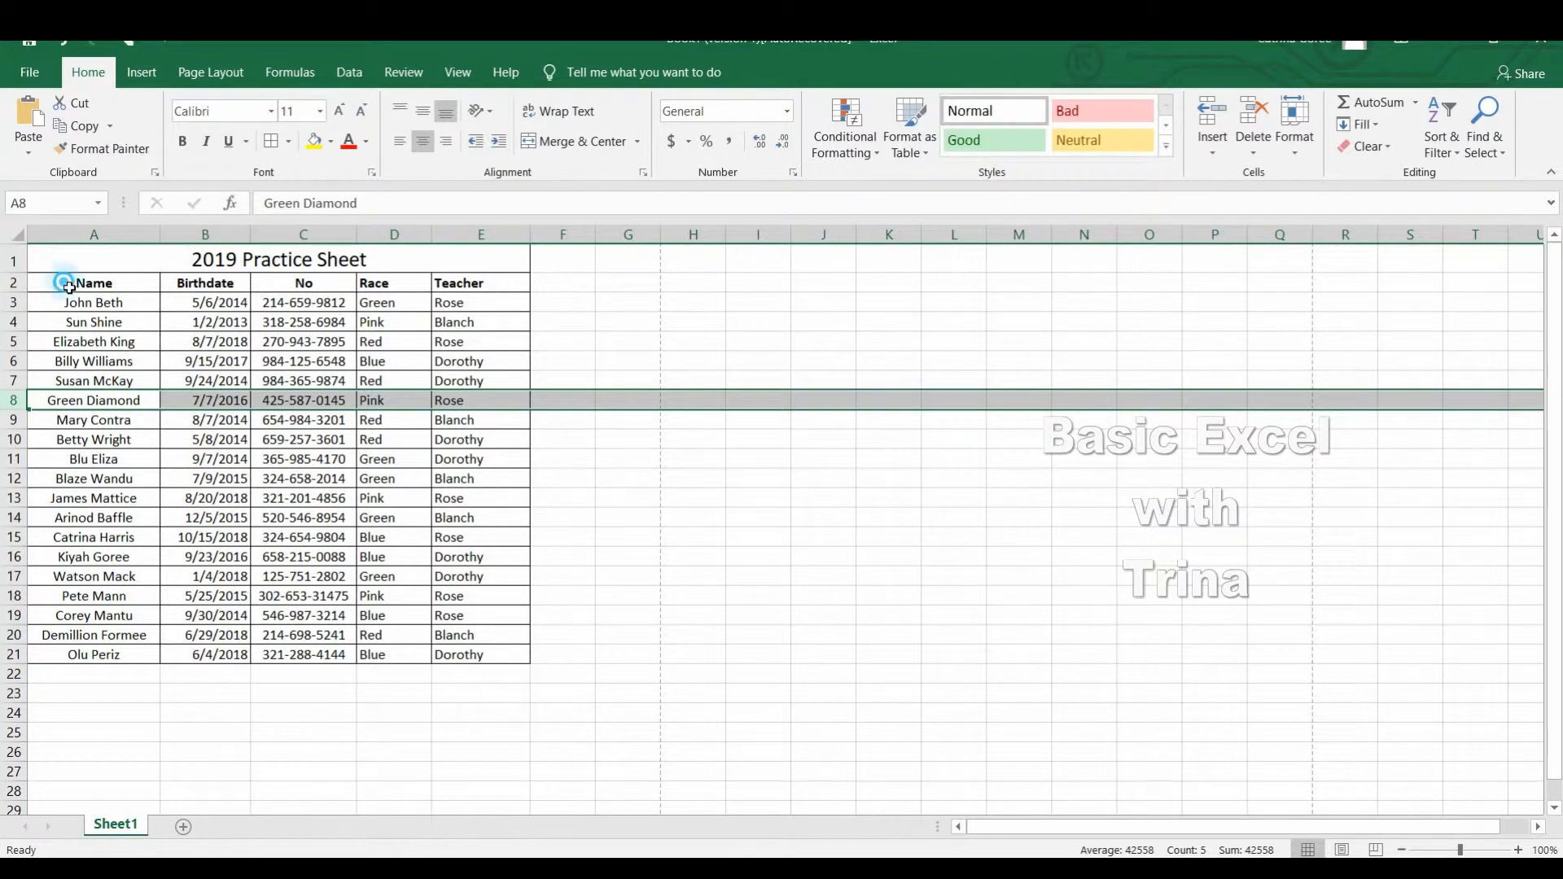
drag(63, 282, 518, 667)
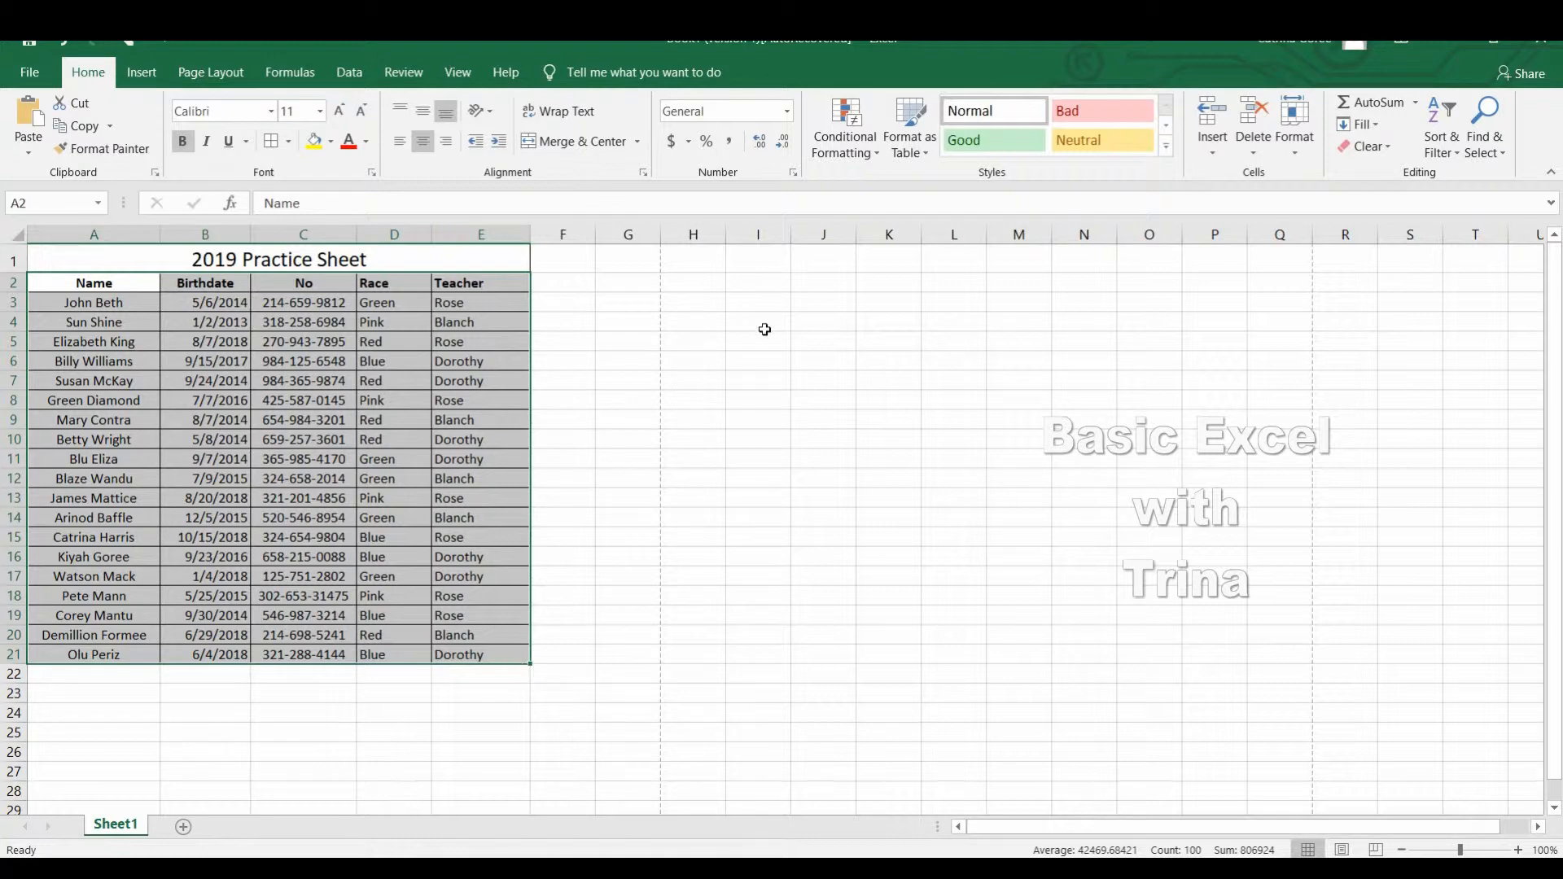
click(1459, 155)
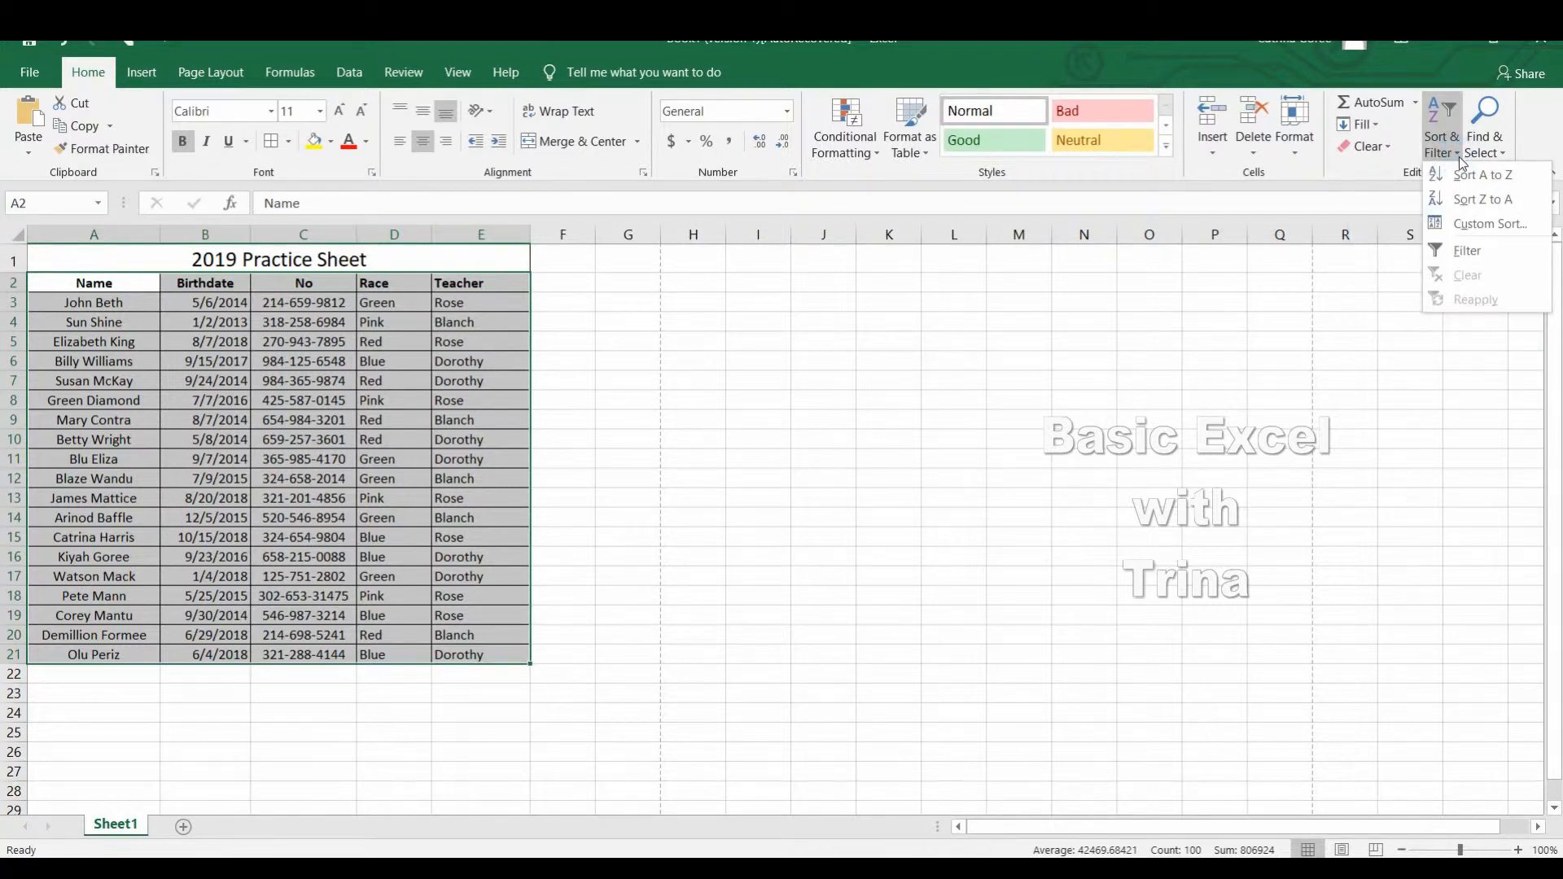
click(1511, 228)
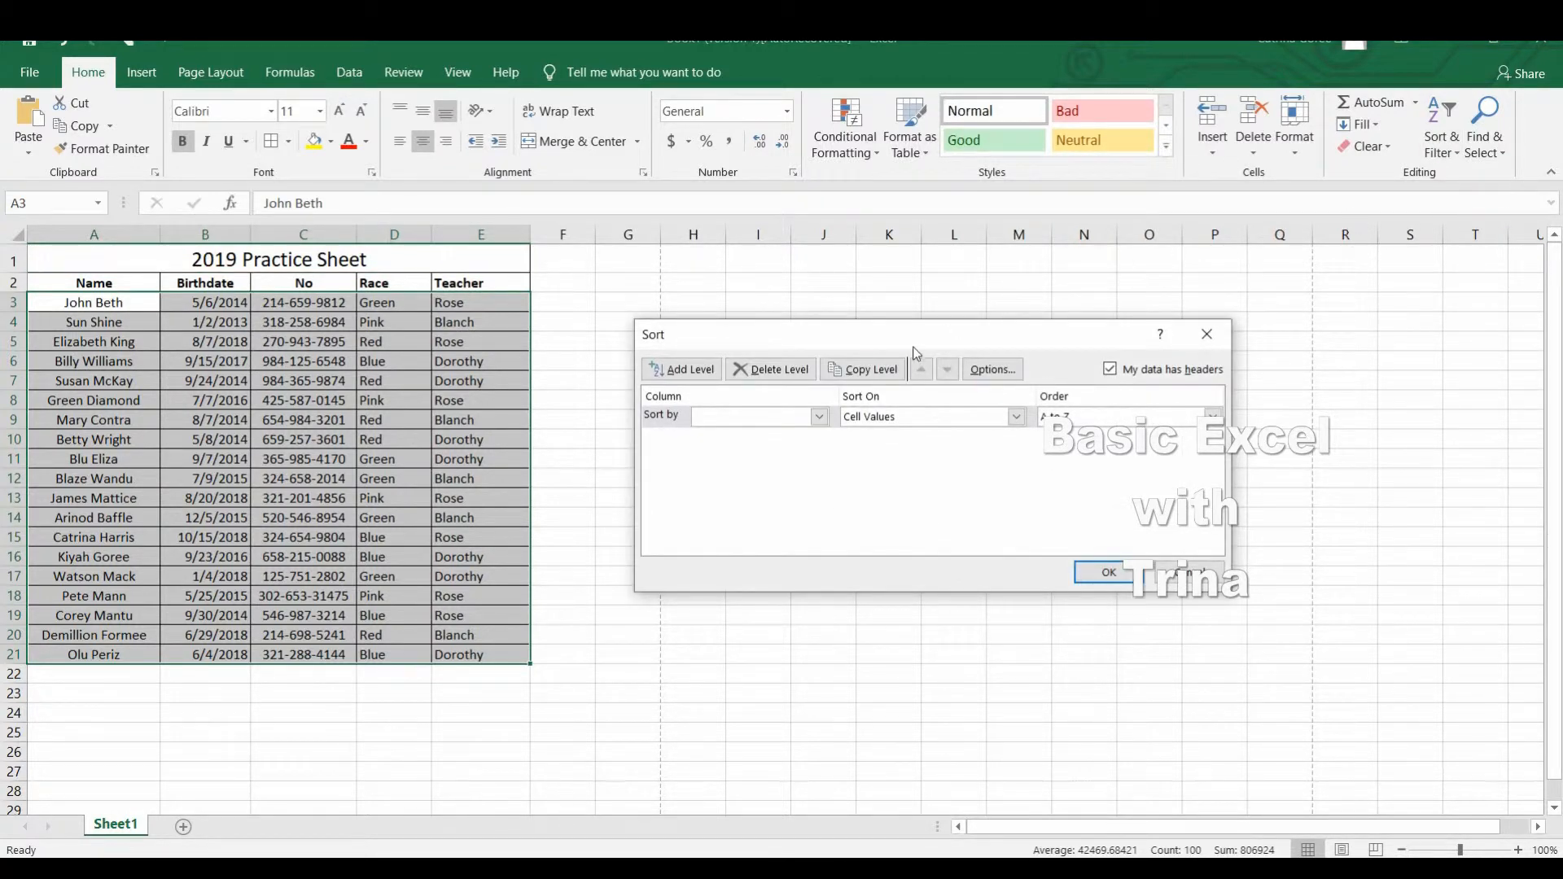
click(819, 416)
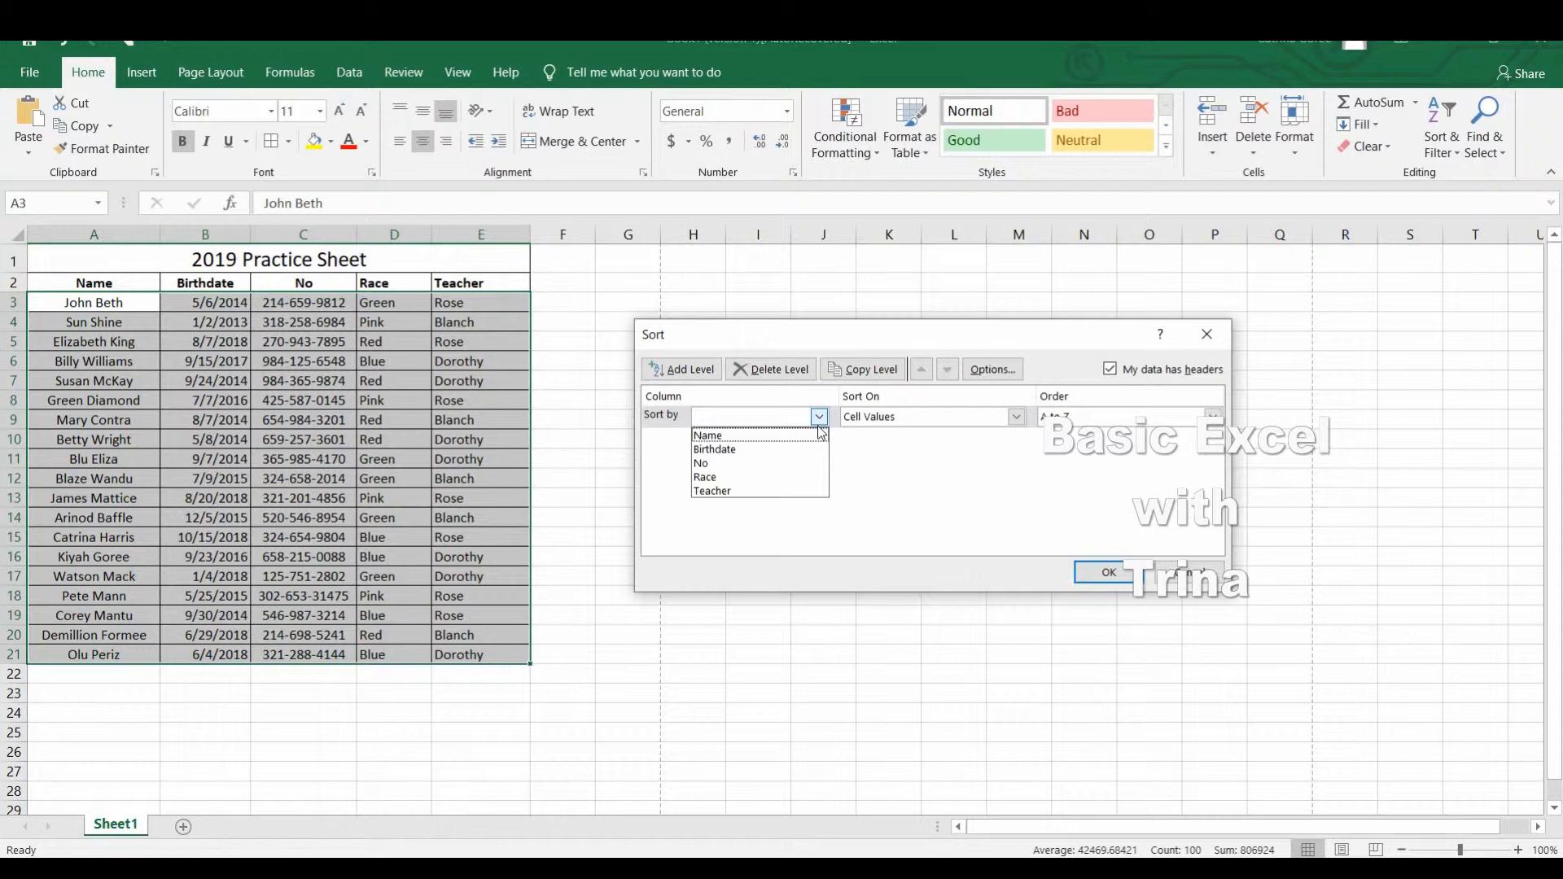
click(773, 435)
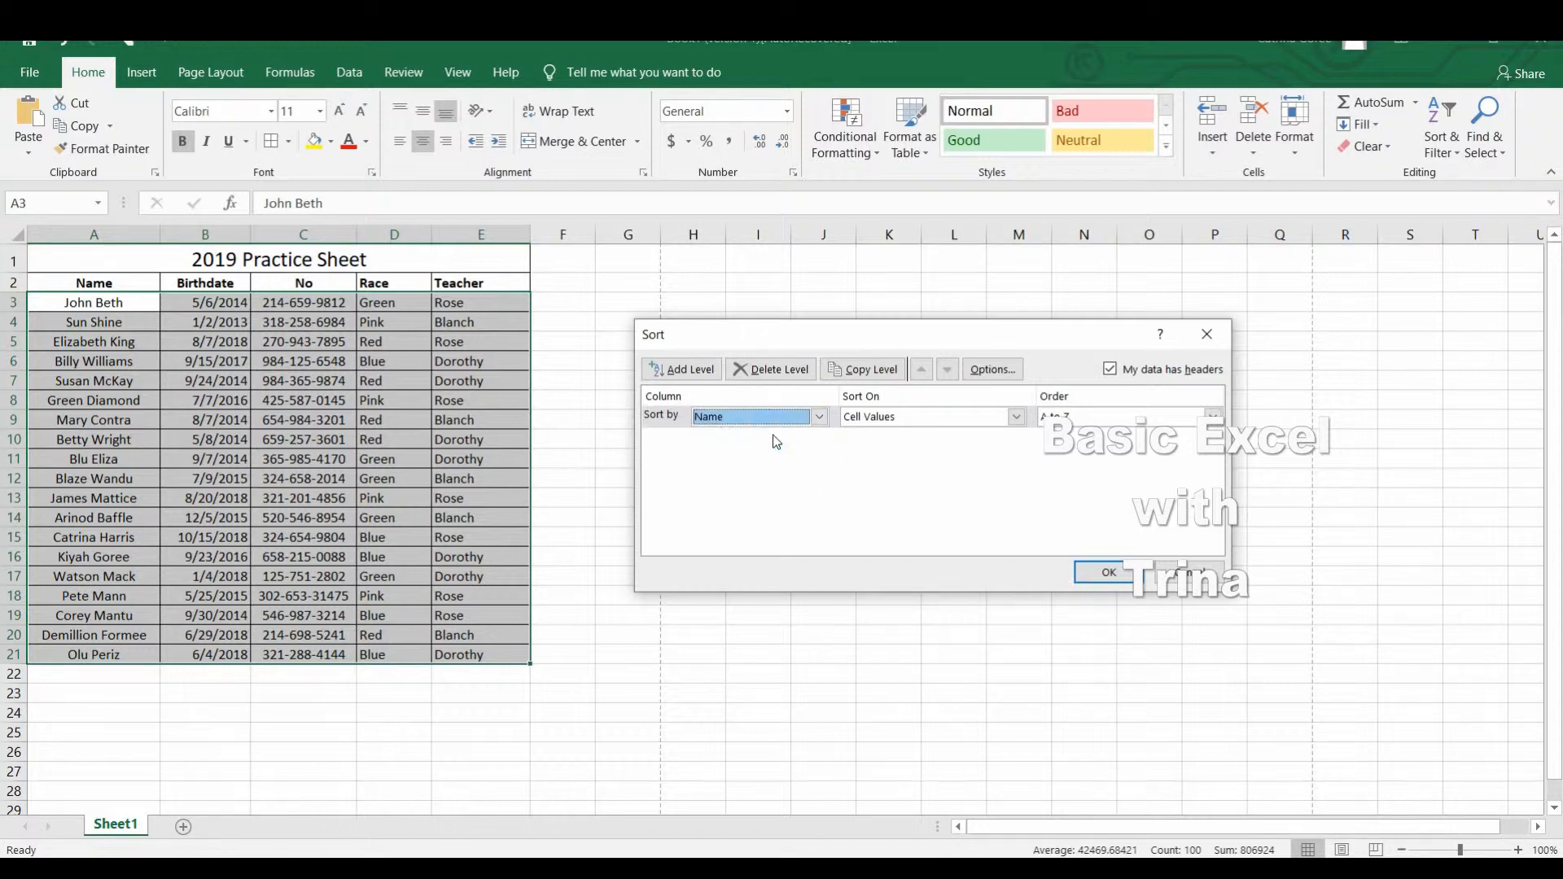
click(1110, 572)
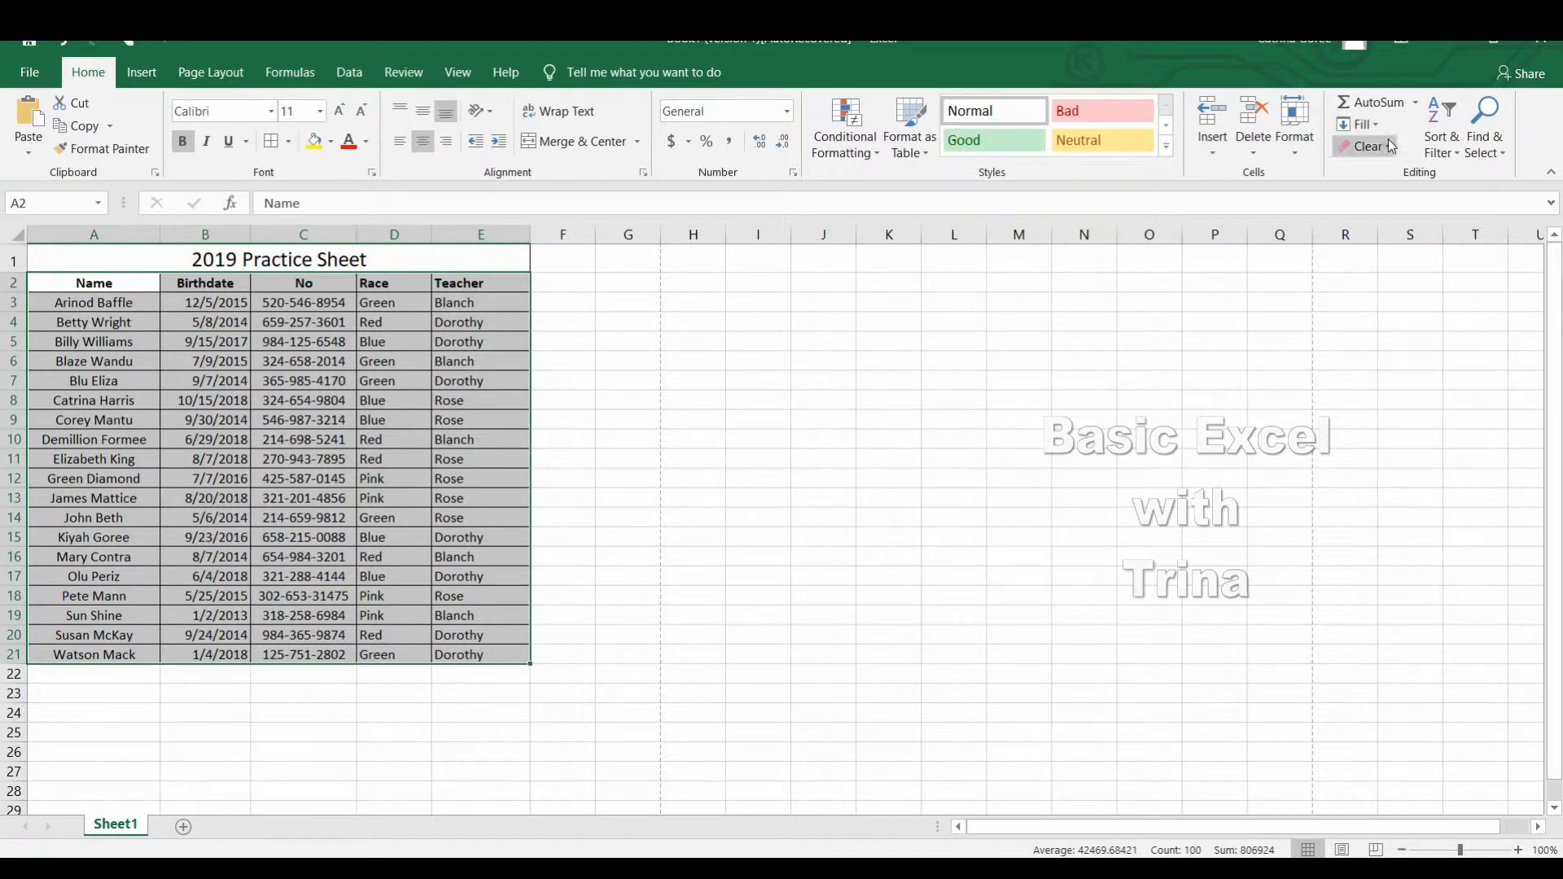
Custom sort the list again by the Teacher column's cell values, A to Z, and deselect the range.
click(1453, 156)
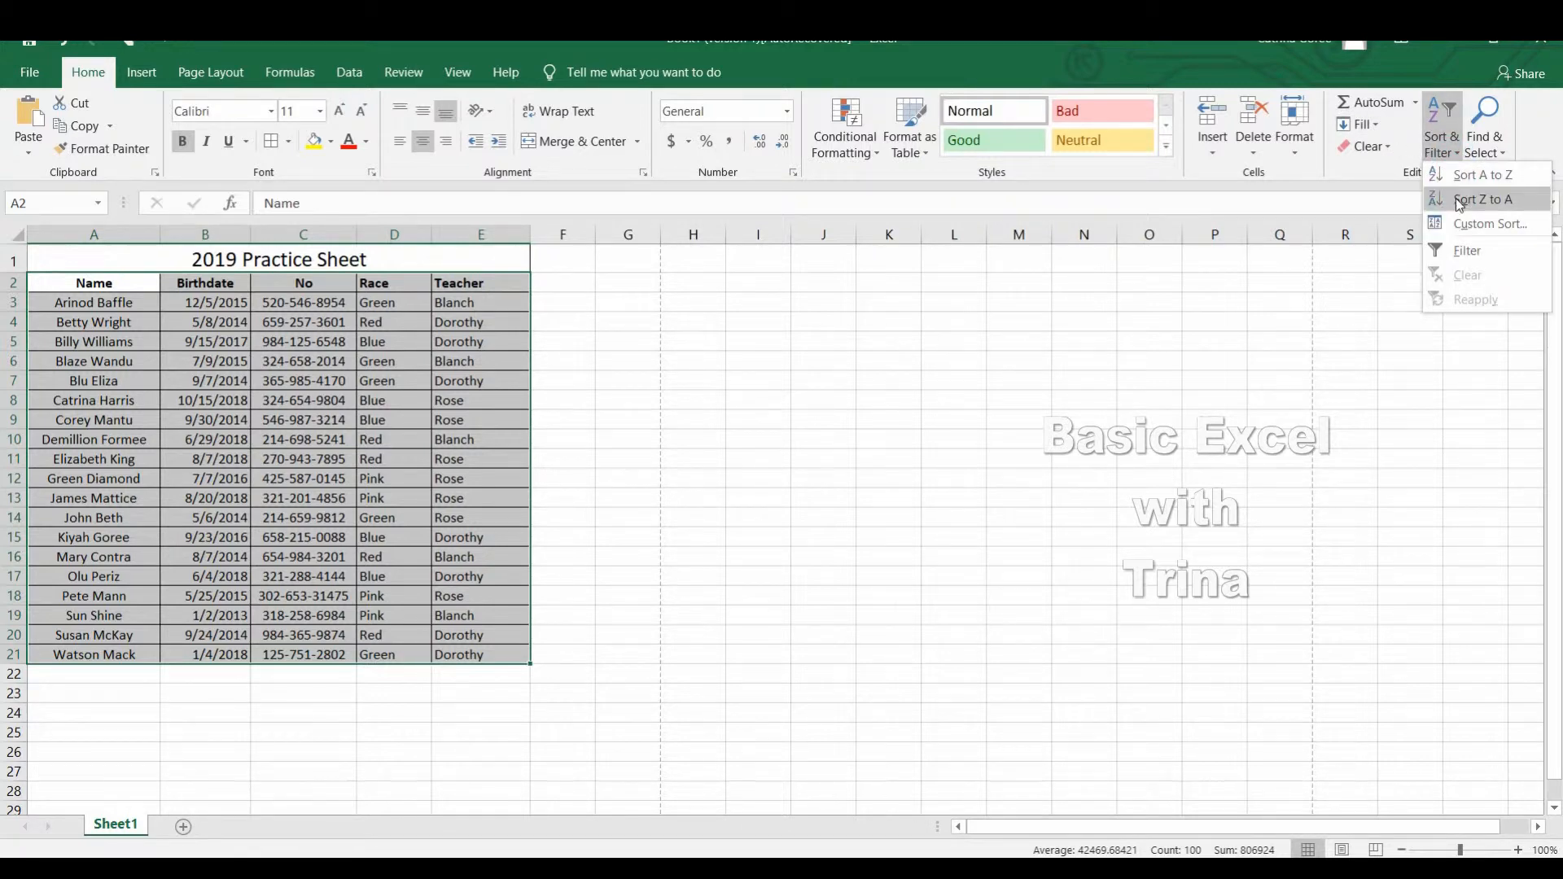
click(1464, 223)
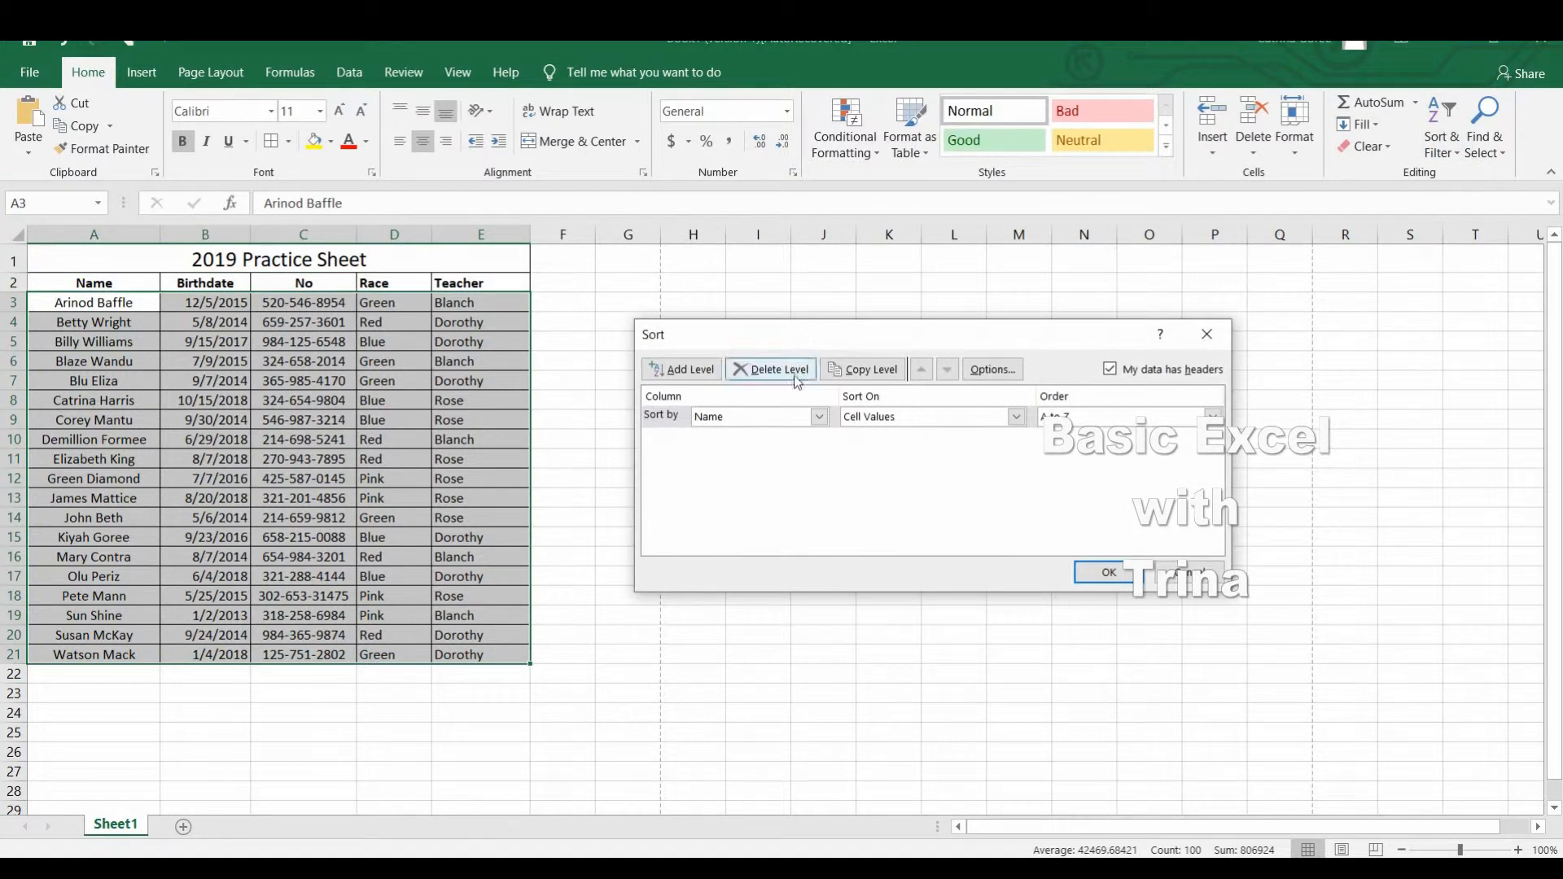
click(818, 418)
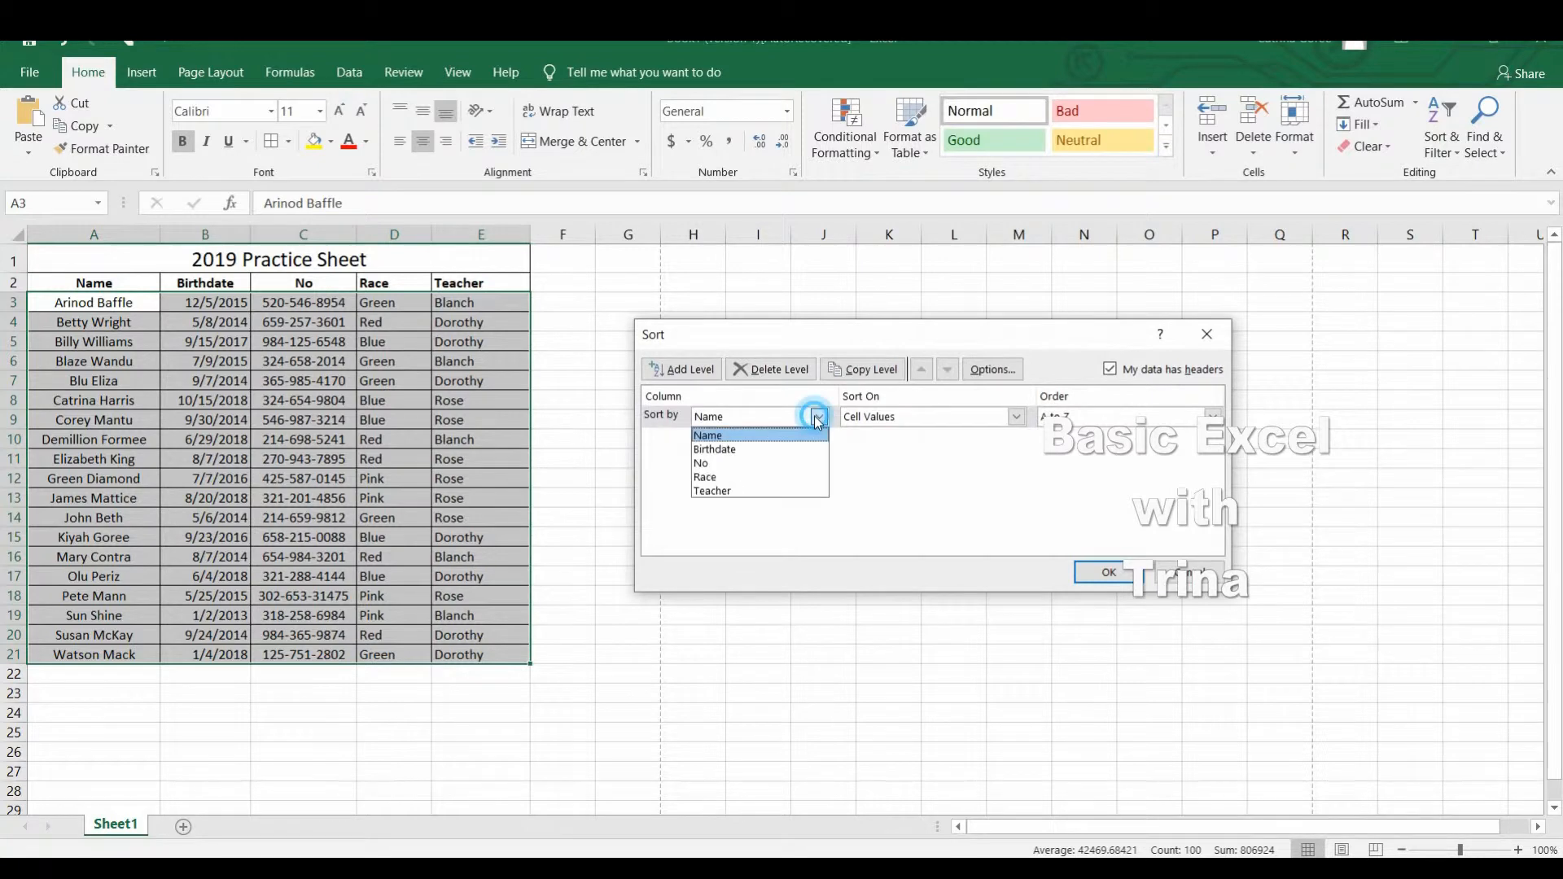
click(728, 491)
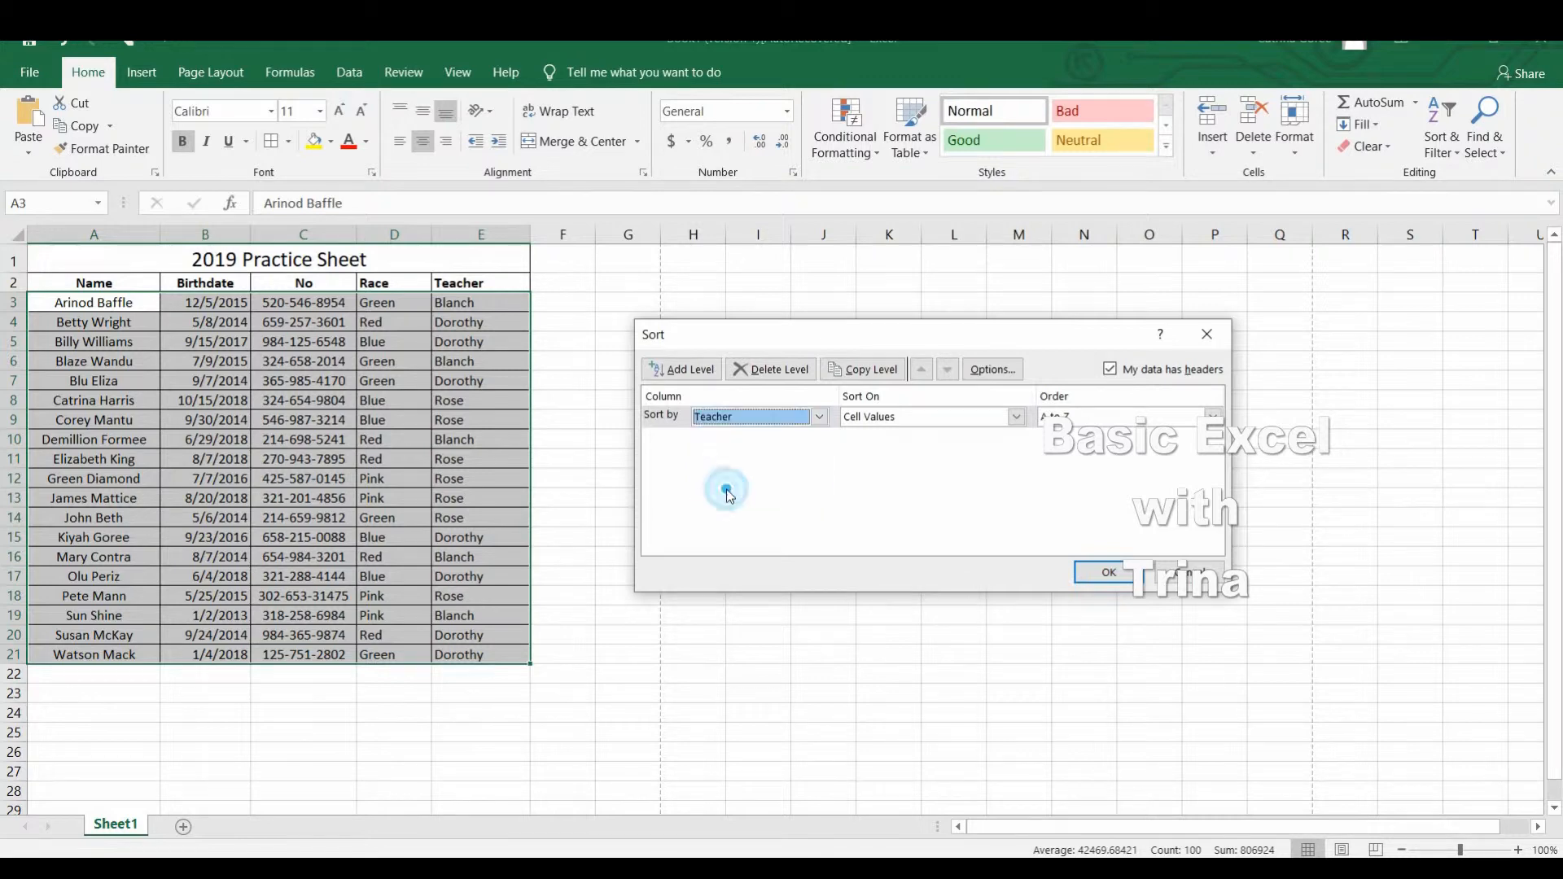
click(1109, 572)
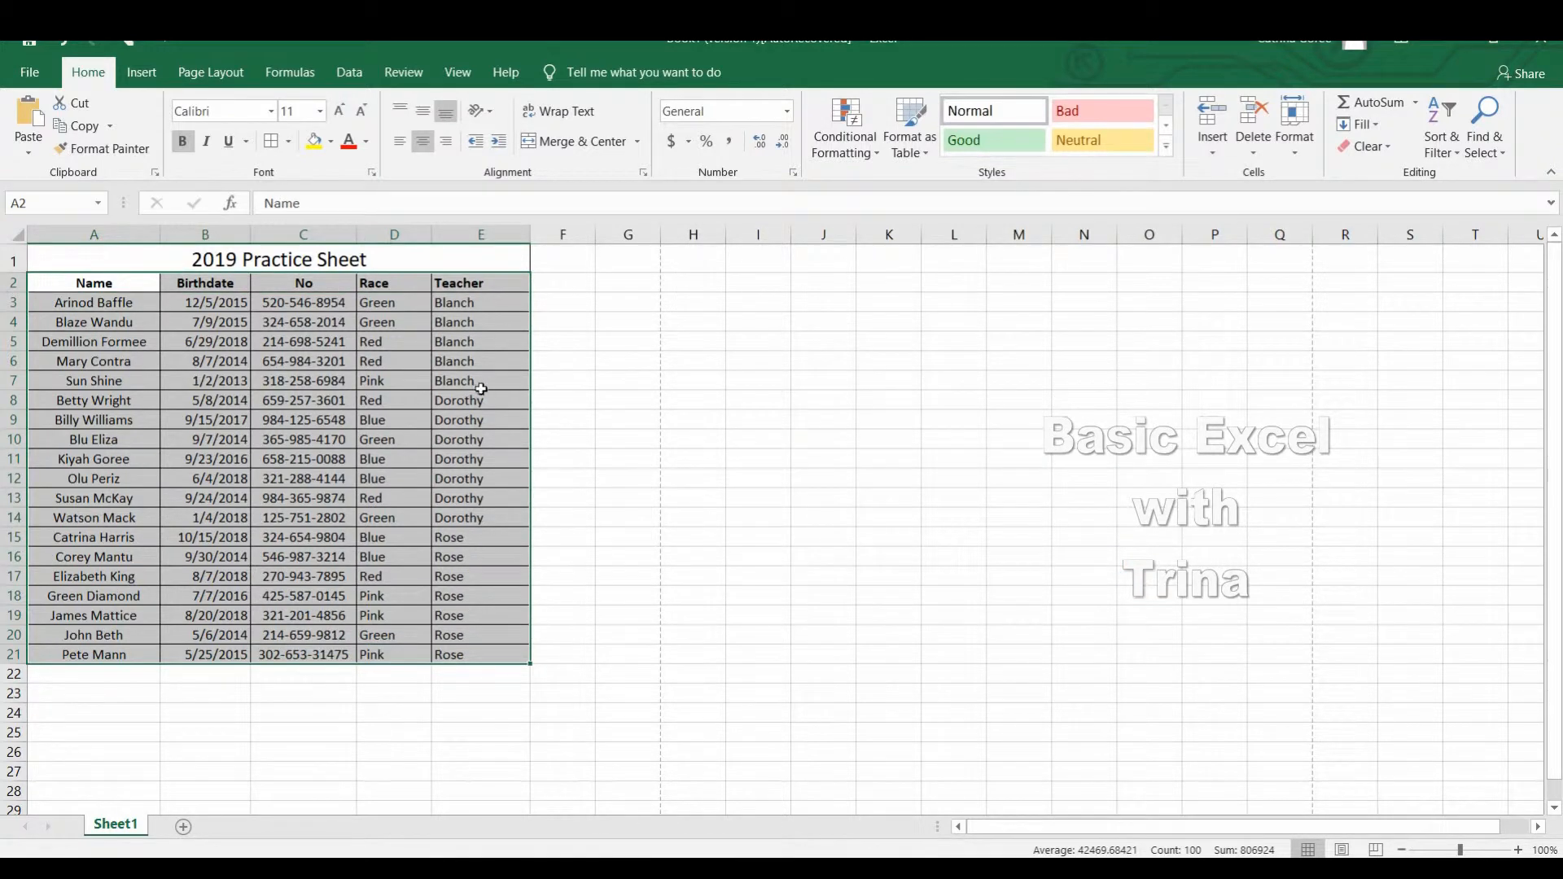
click(618, 459)
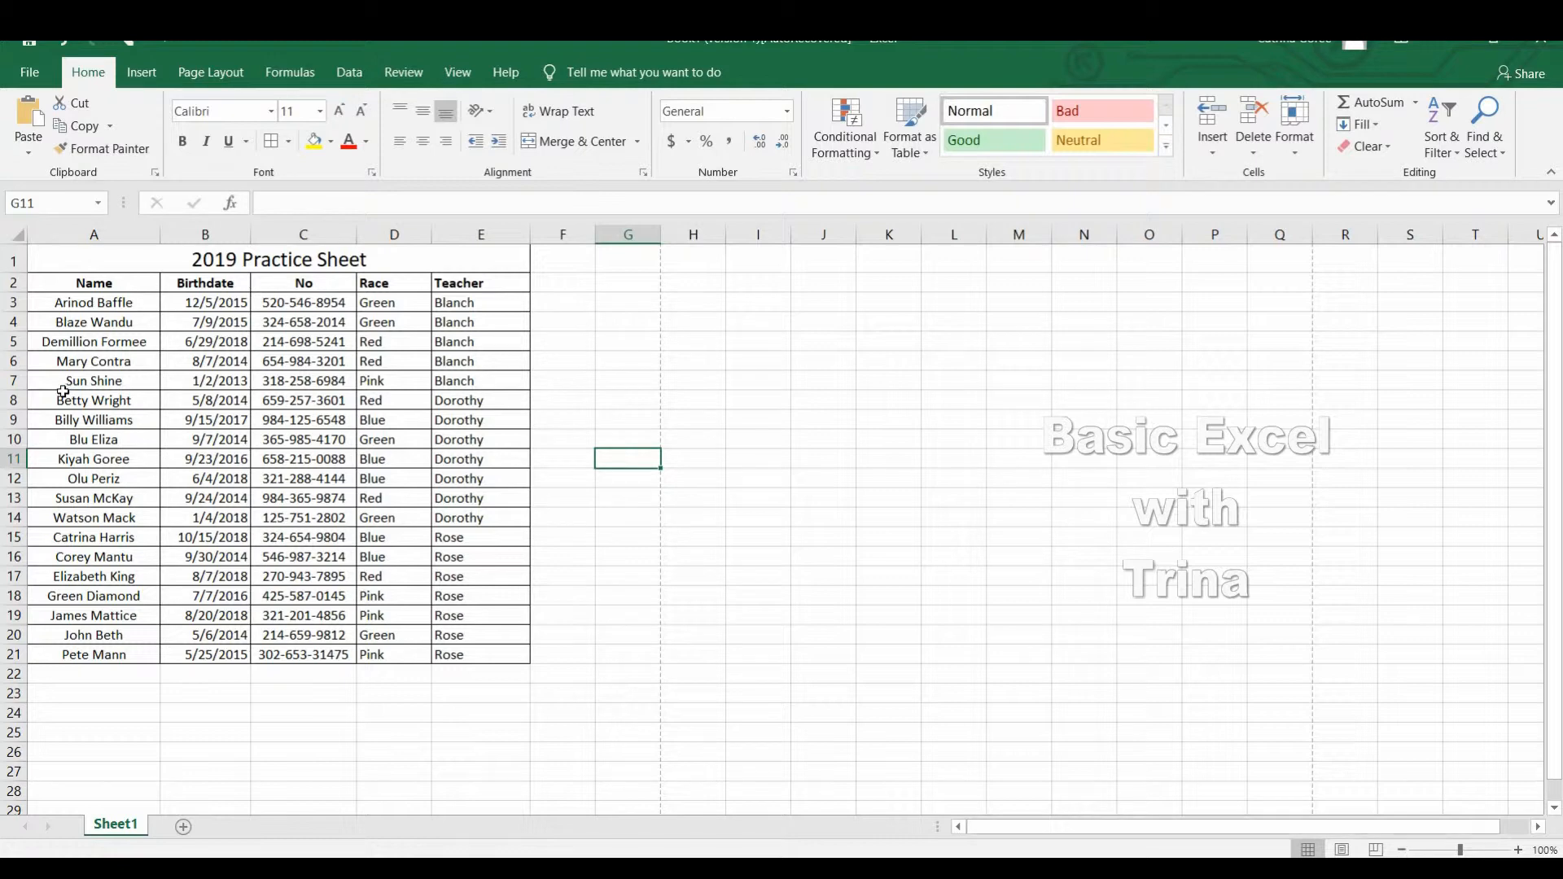
Insert a page break above row 8, where the second teacher's group starts.
click(19, 404)
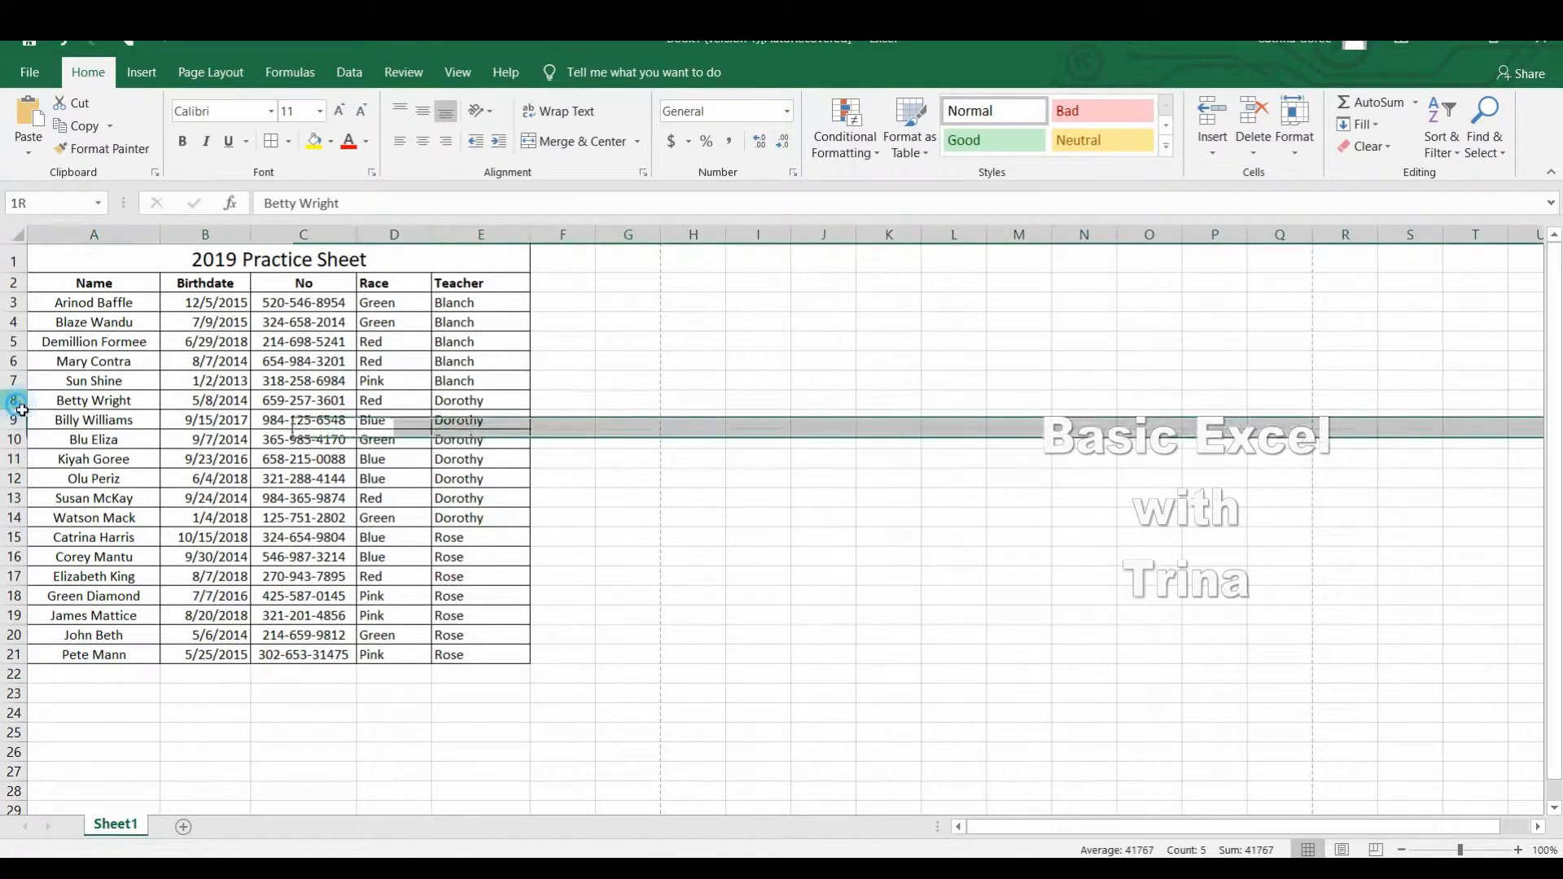
click(213, 78)
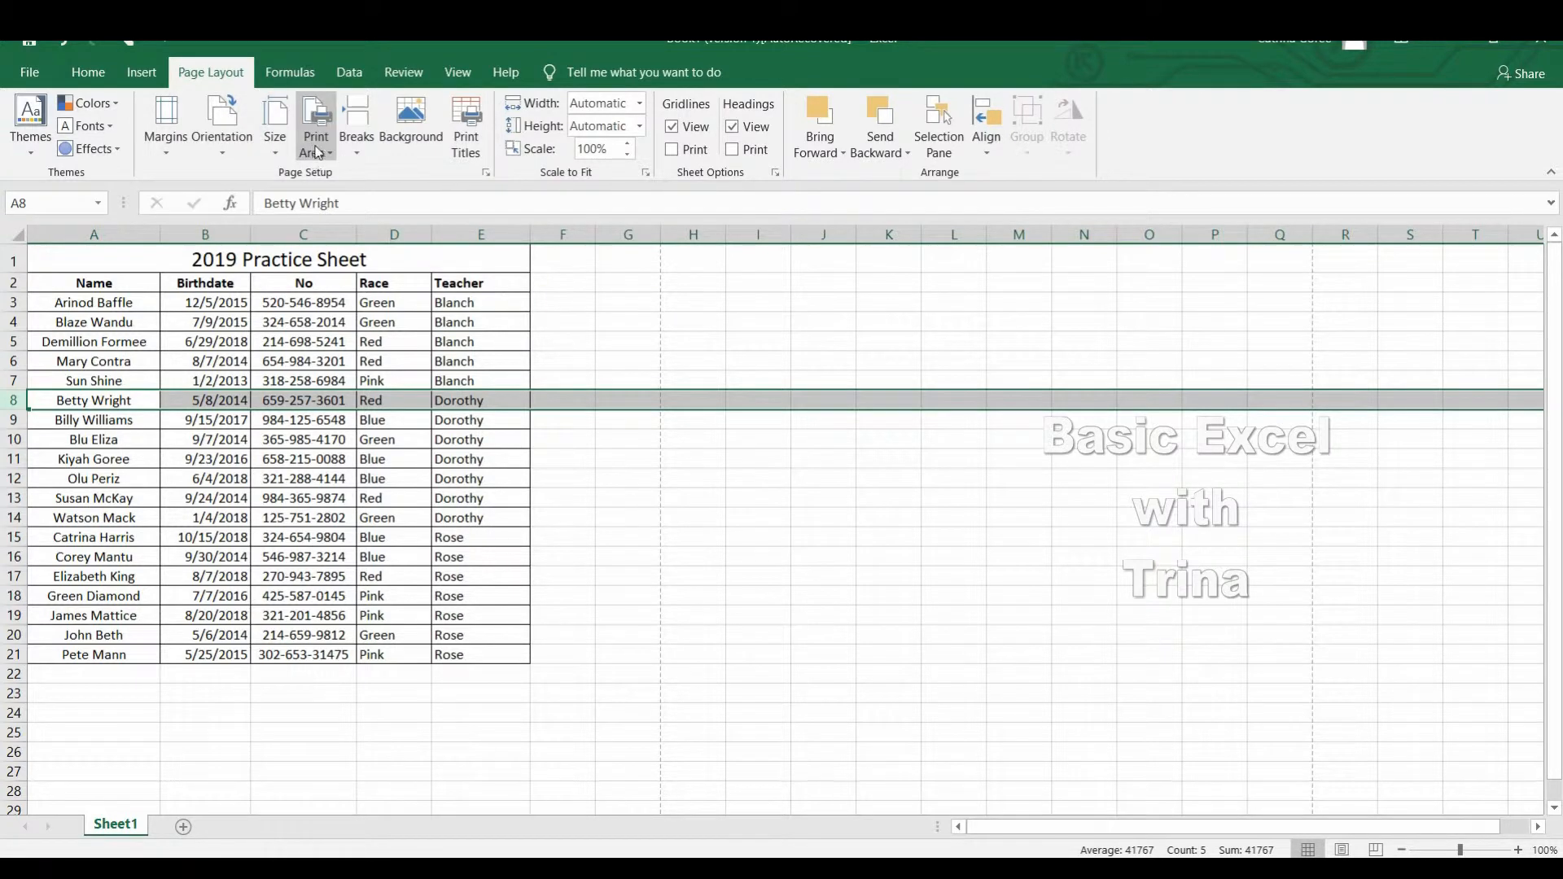
click(364, 153)
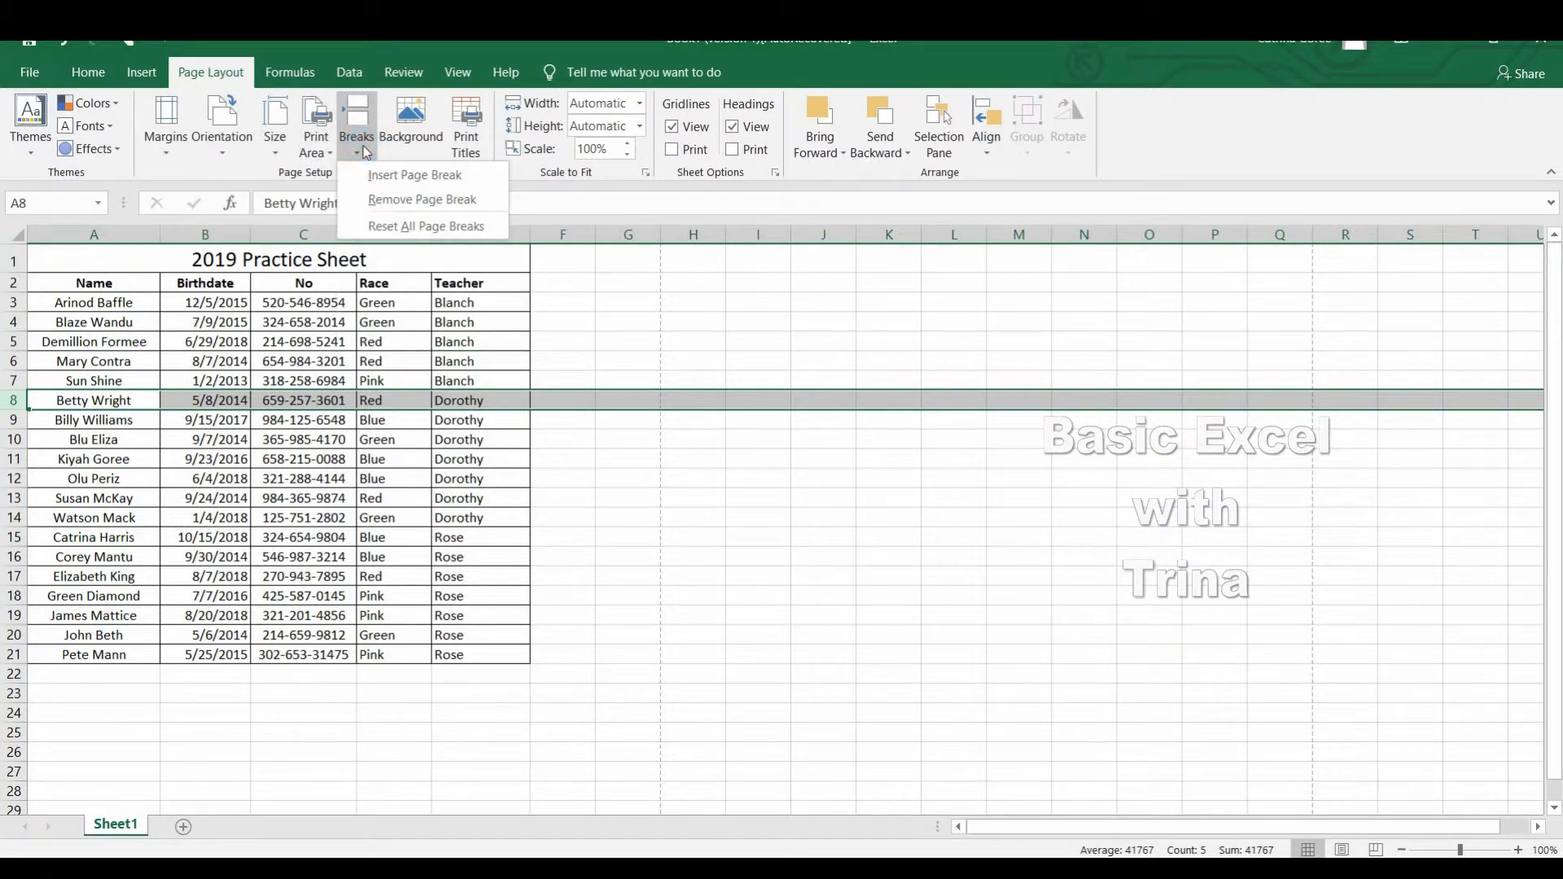
click(399, 178)
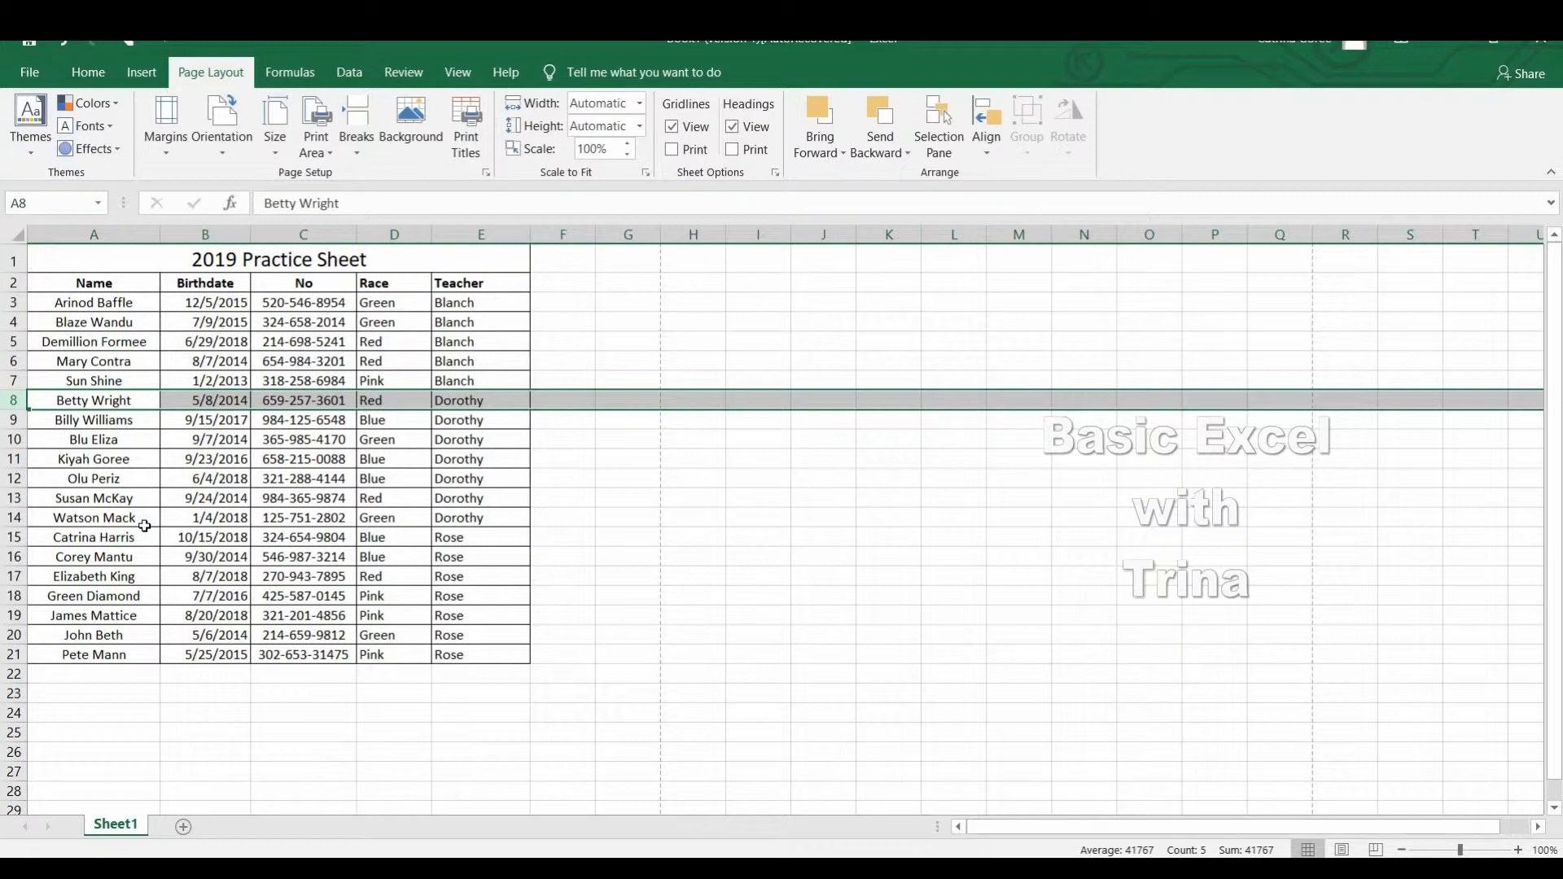
Insert a page break above row 15, where the third teacher's group starts.
click(30, 555)
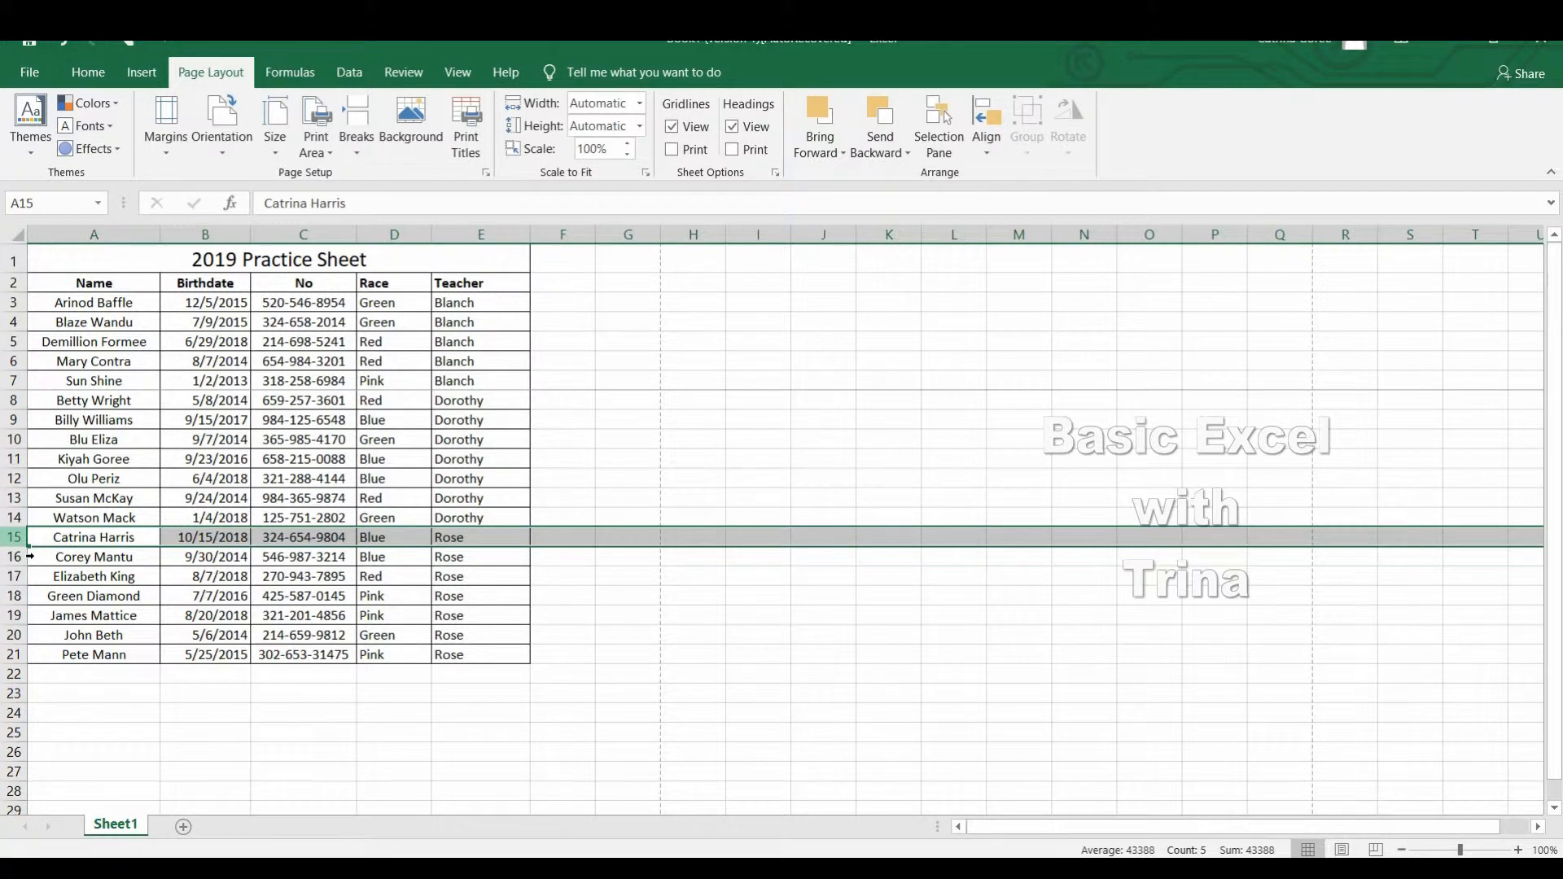
click(356, 139)
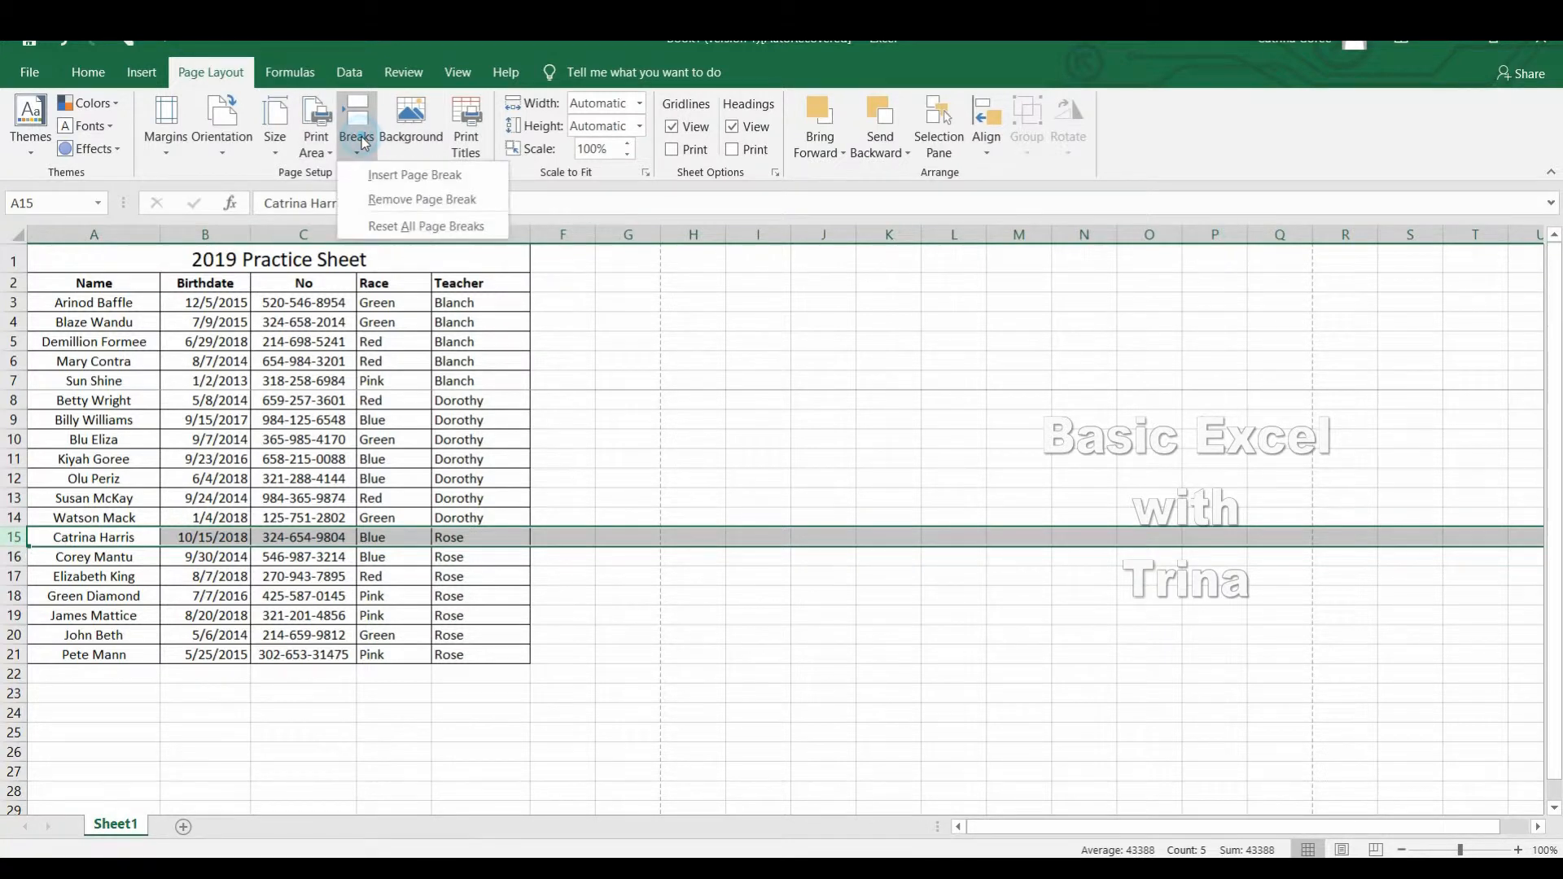
click(387, 174)
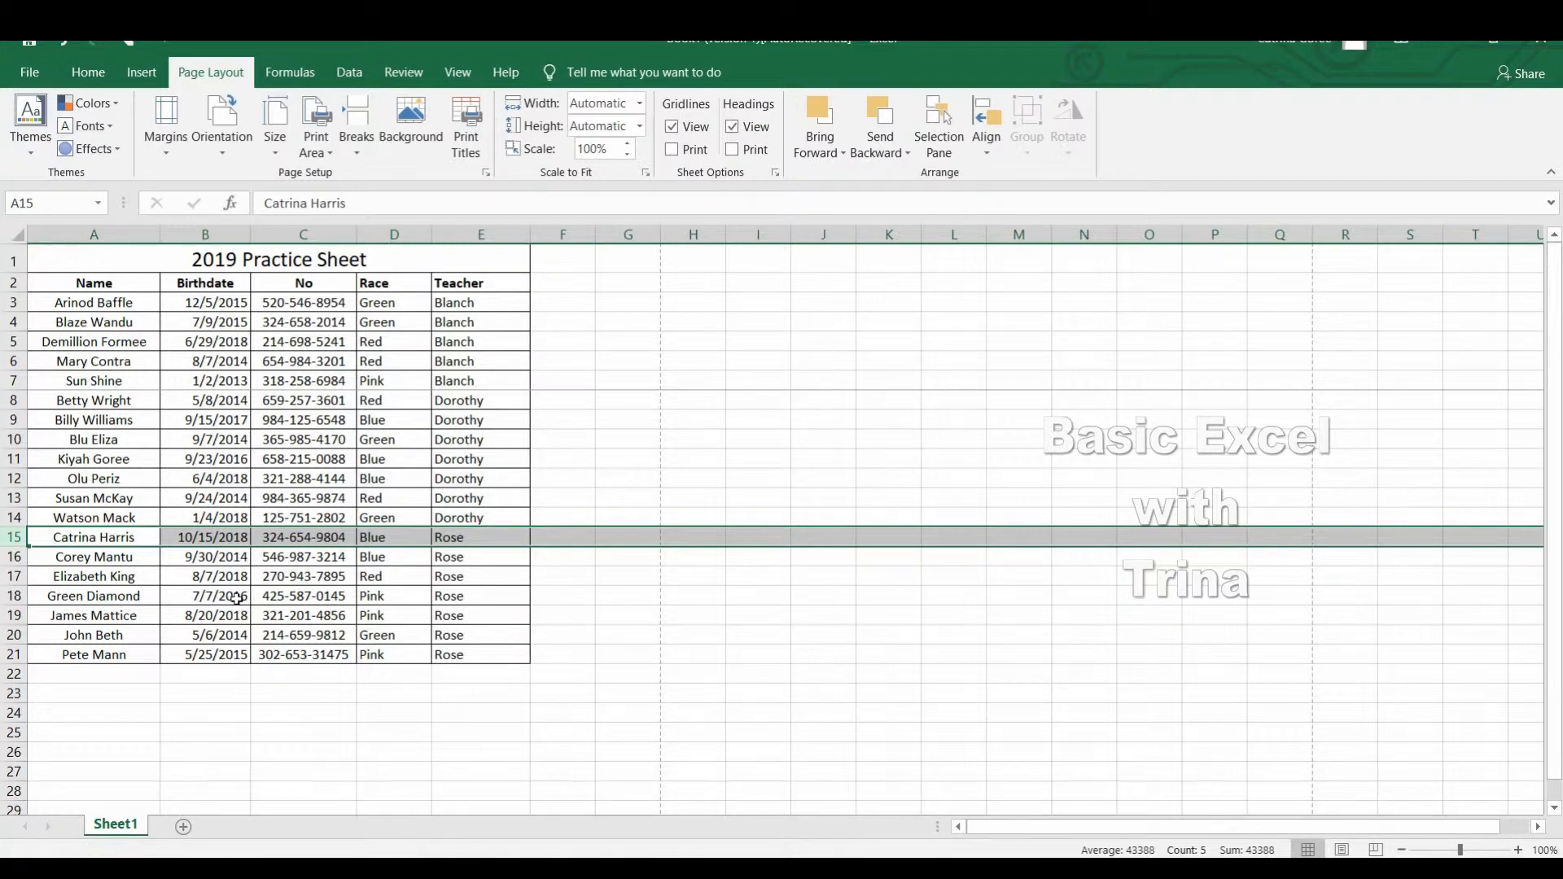
click(330, 596)
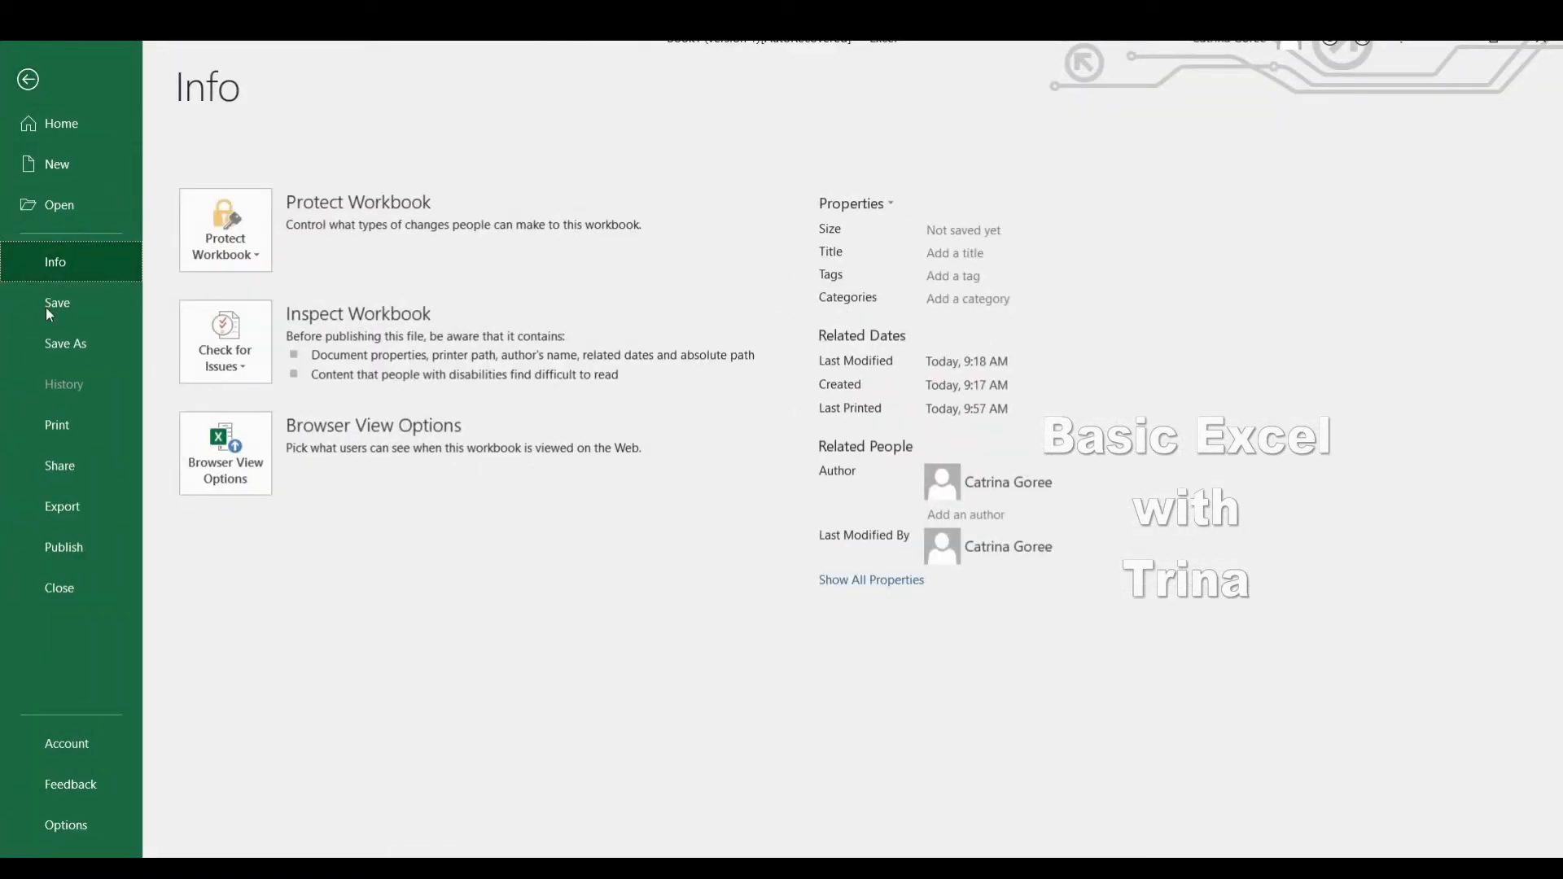
Preview all pages of the printout to examine how the list is split by teacher, and return to the worksheet.
click(89, 428)
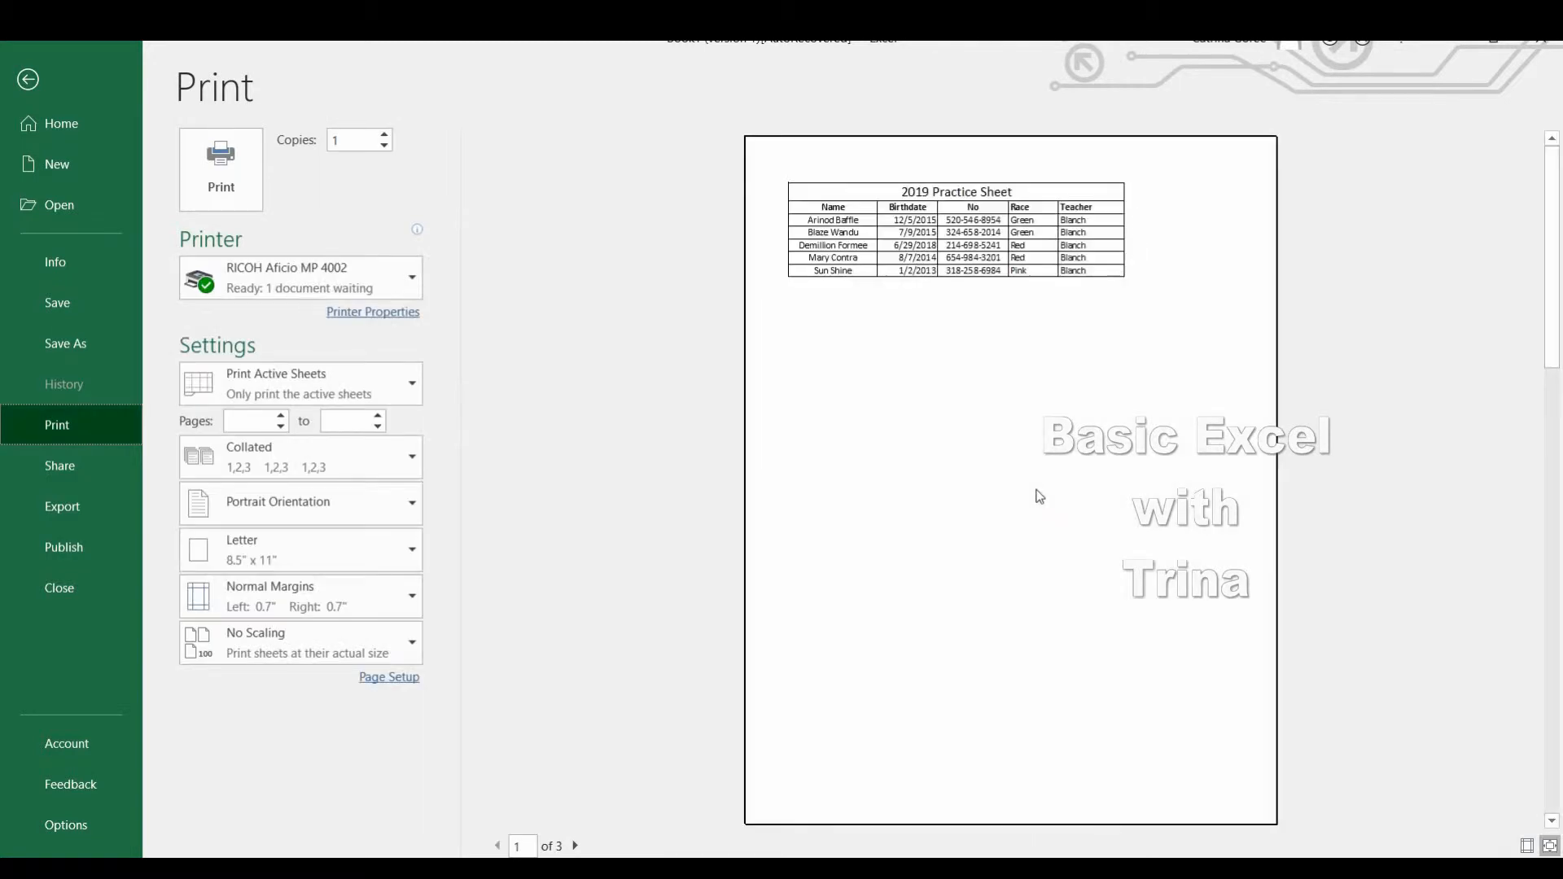
click(576, 847)
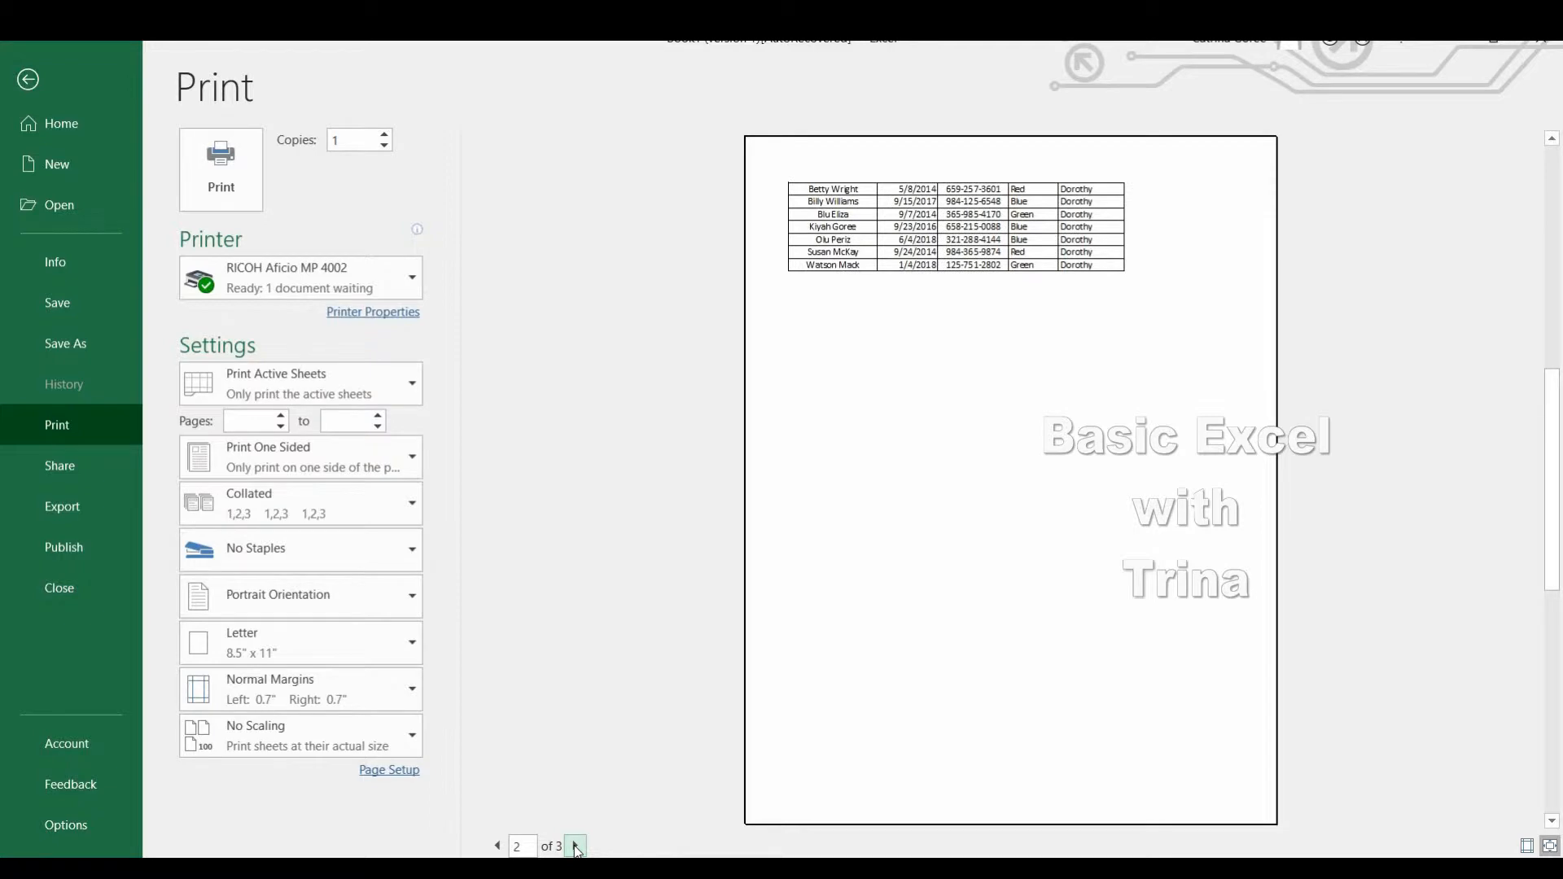
click(576, 847)
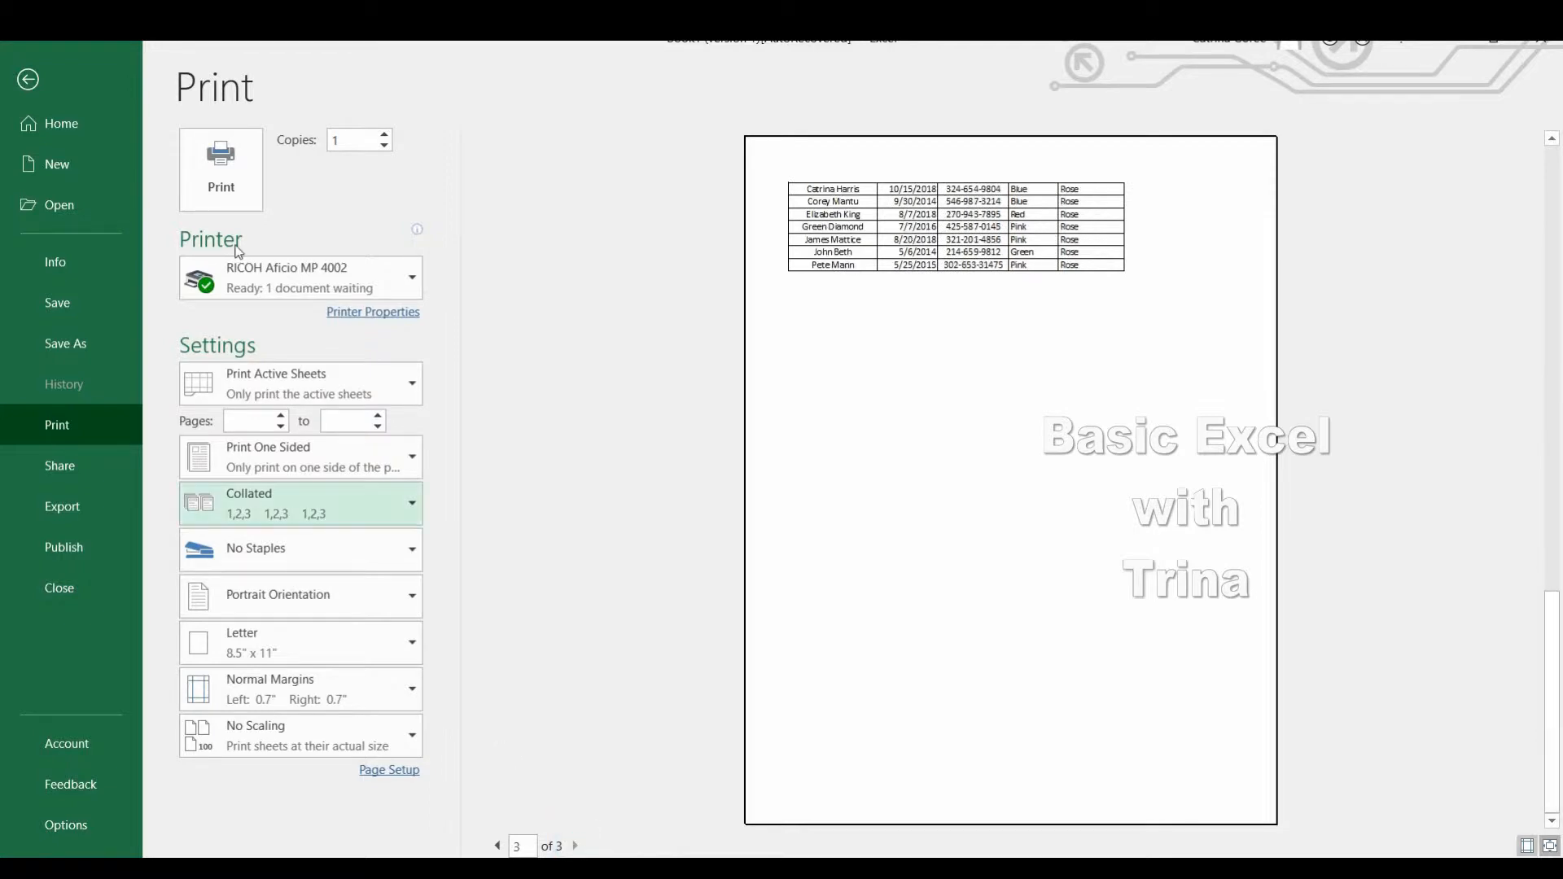
click(27, 79)
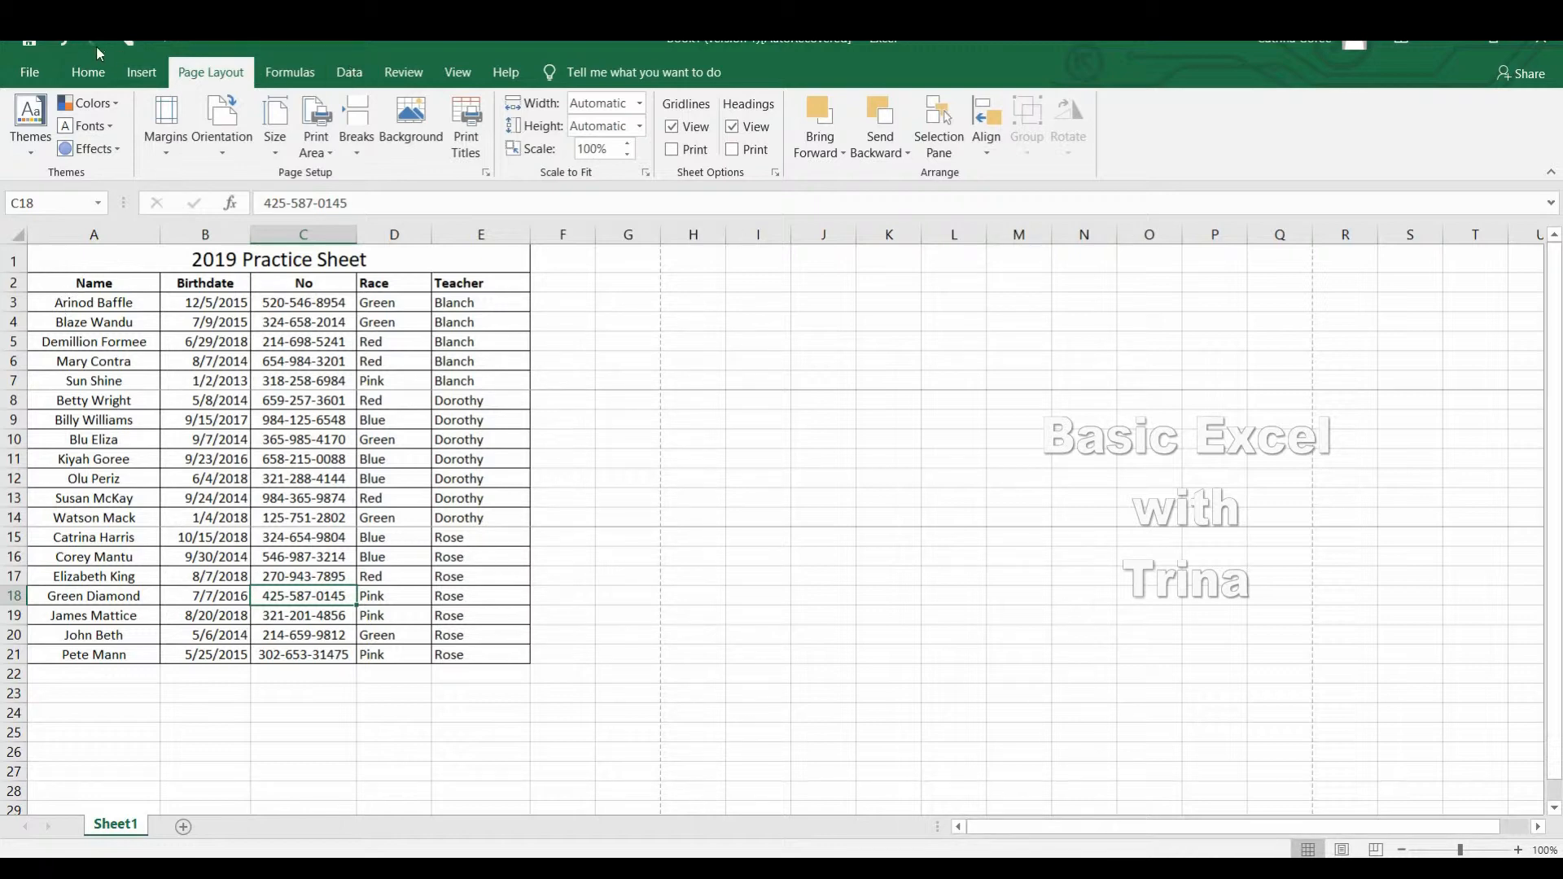
Add filters to the header row of the list in A2:E21.
click(88, 71)
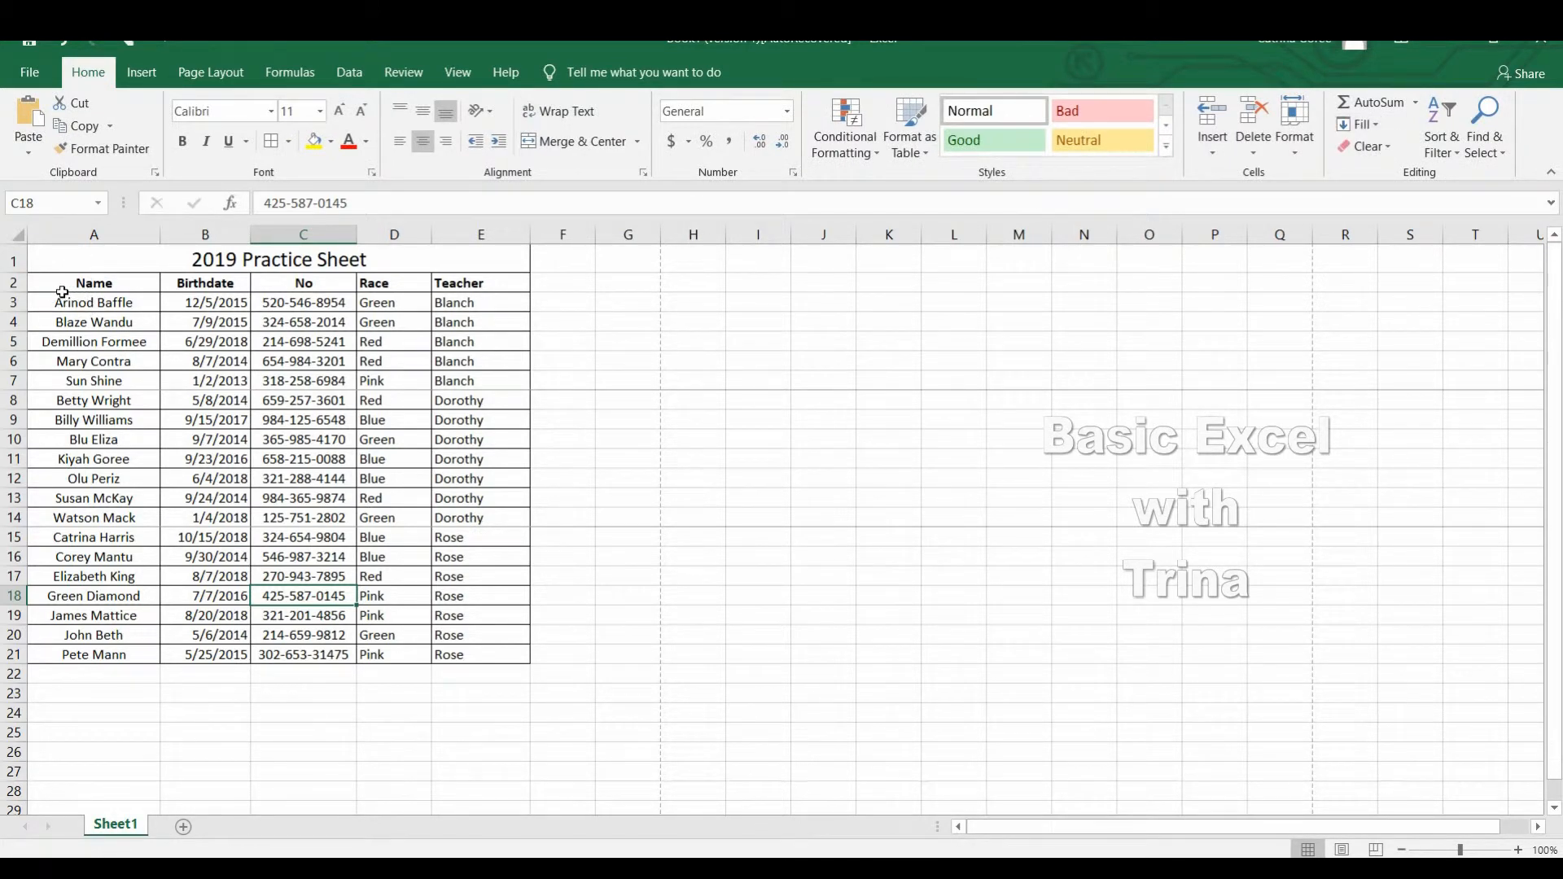
drag(62, 290, 489, 659)
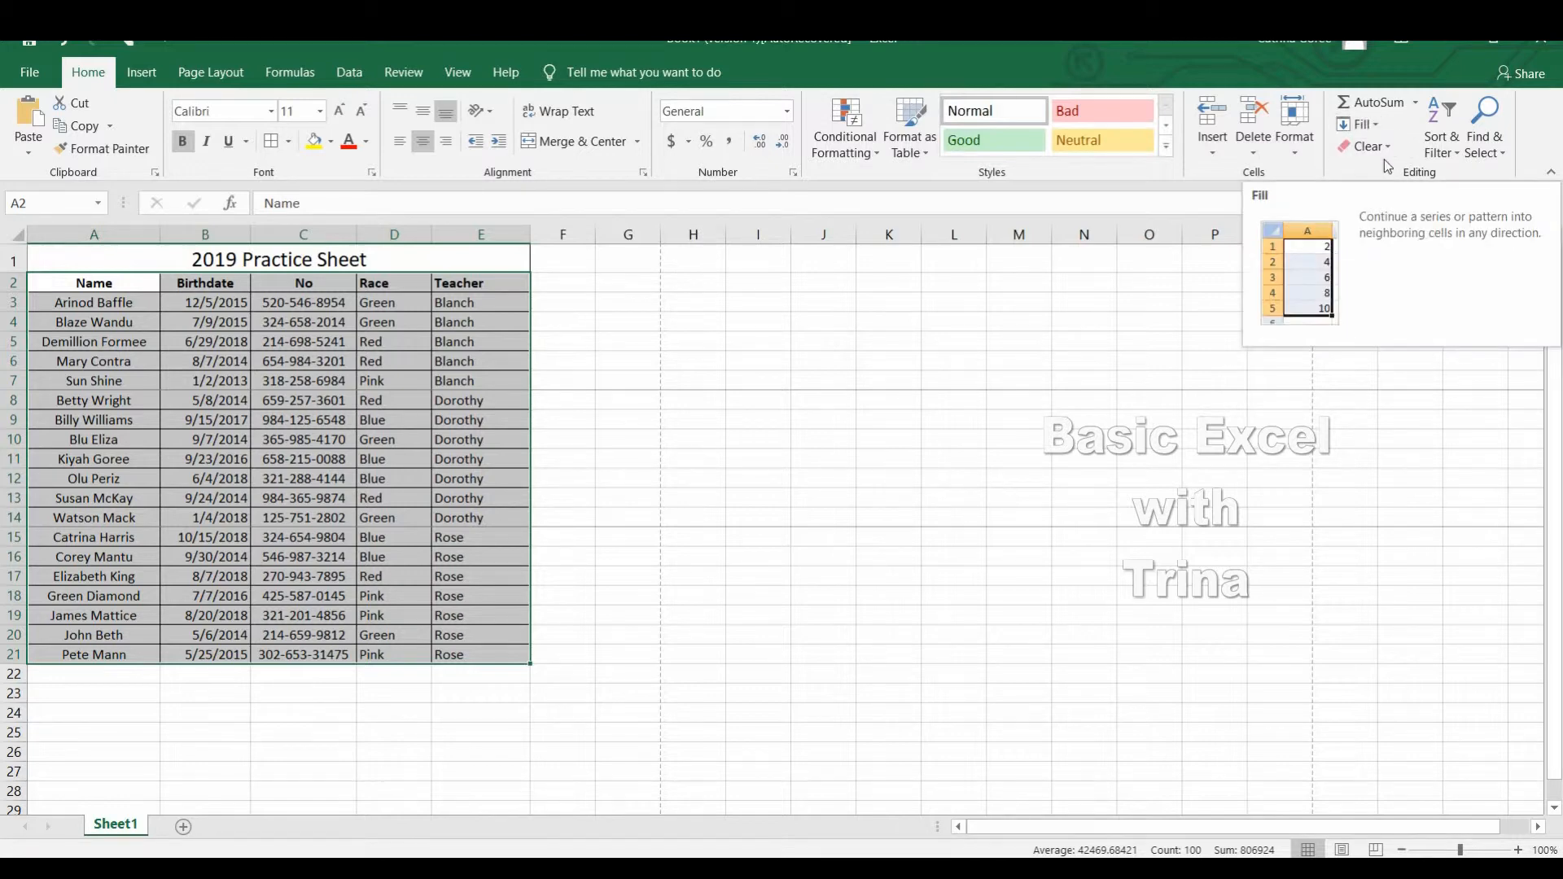
click(1457, 153)
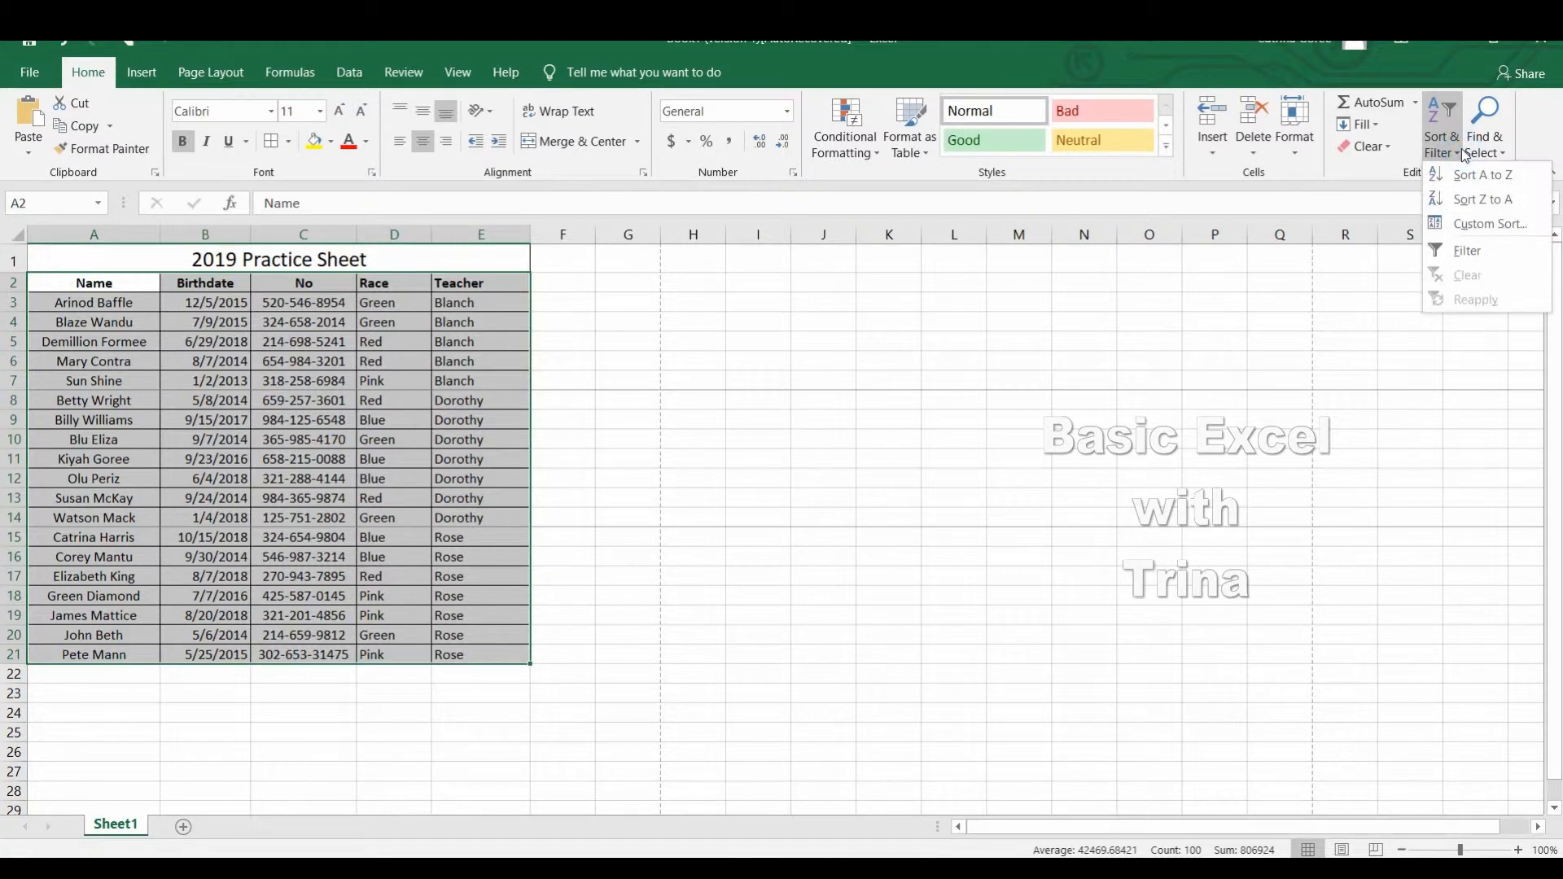
click(1468, 251)
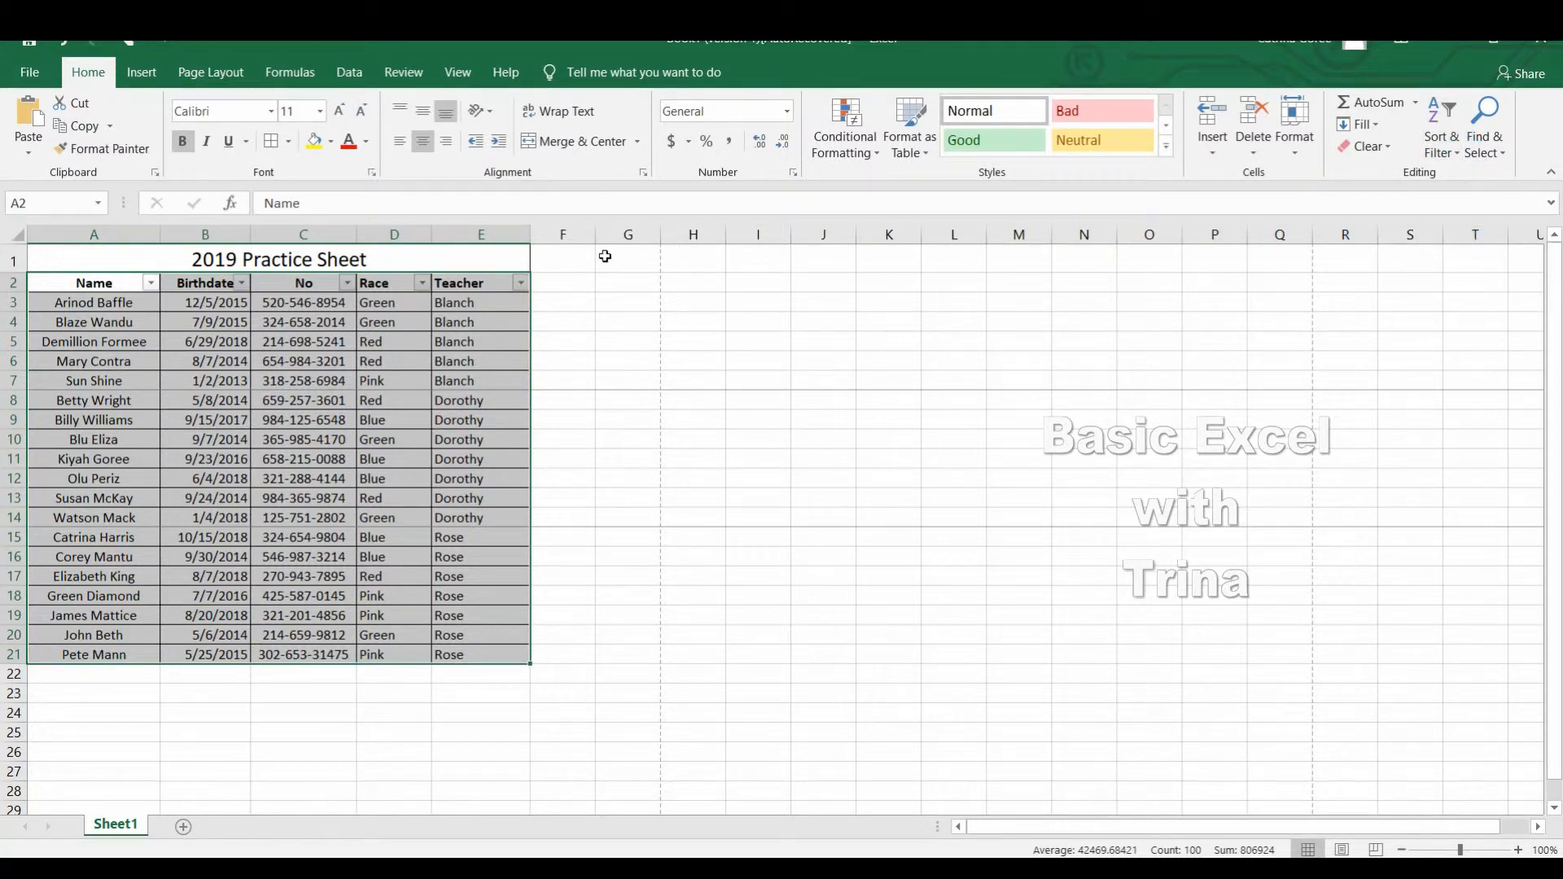
click(309, 342)
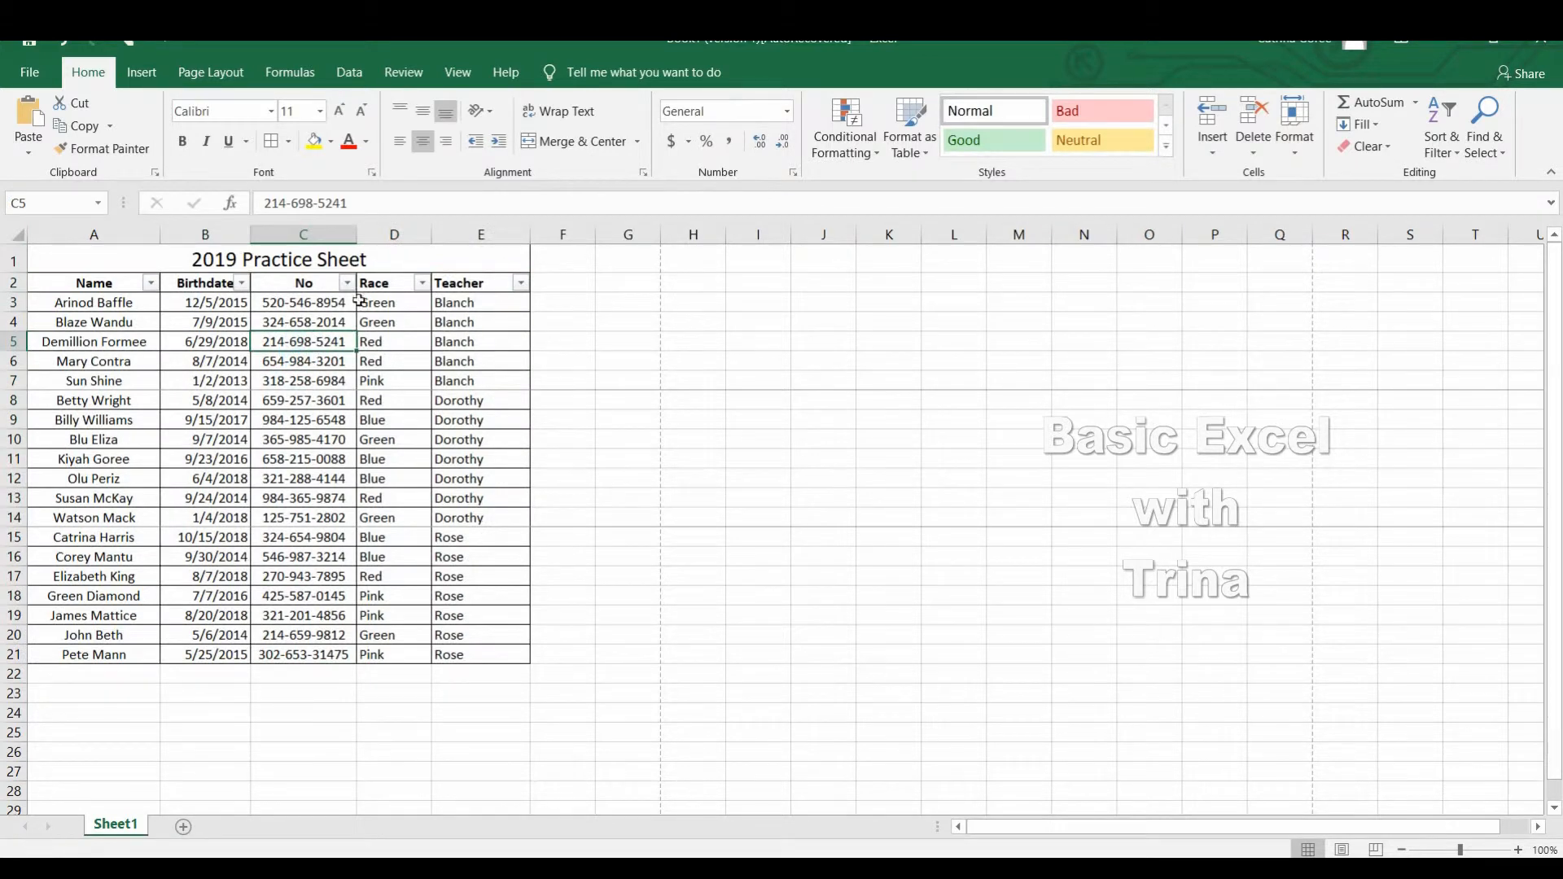
Examine the filter choices offered for the Name, Race and Teacher columns without applying any.
click(150, 283)
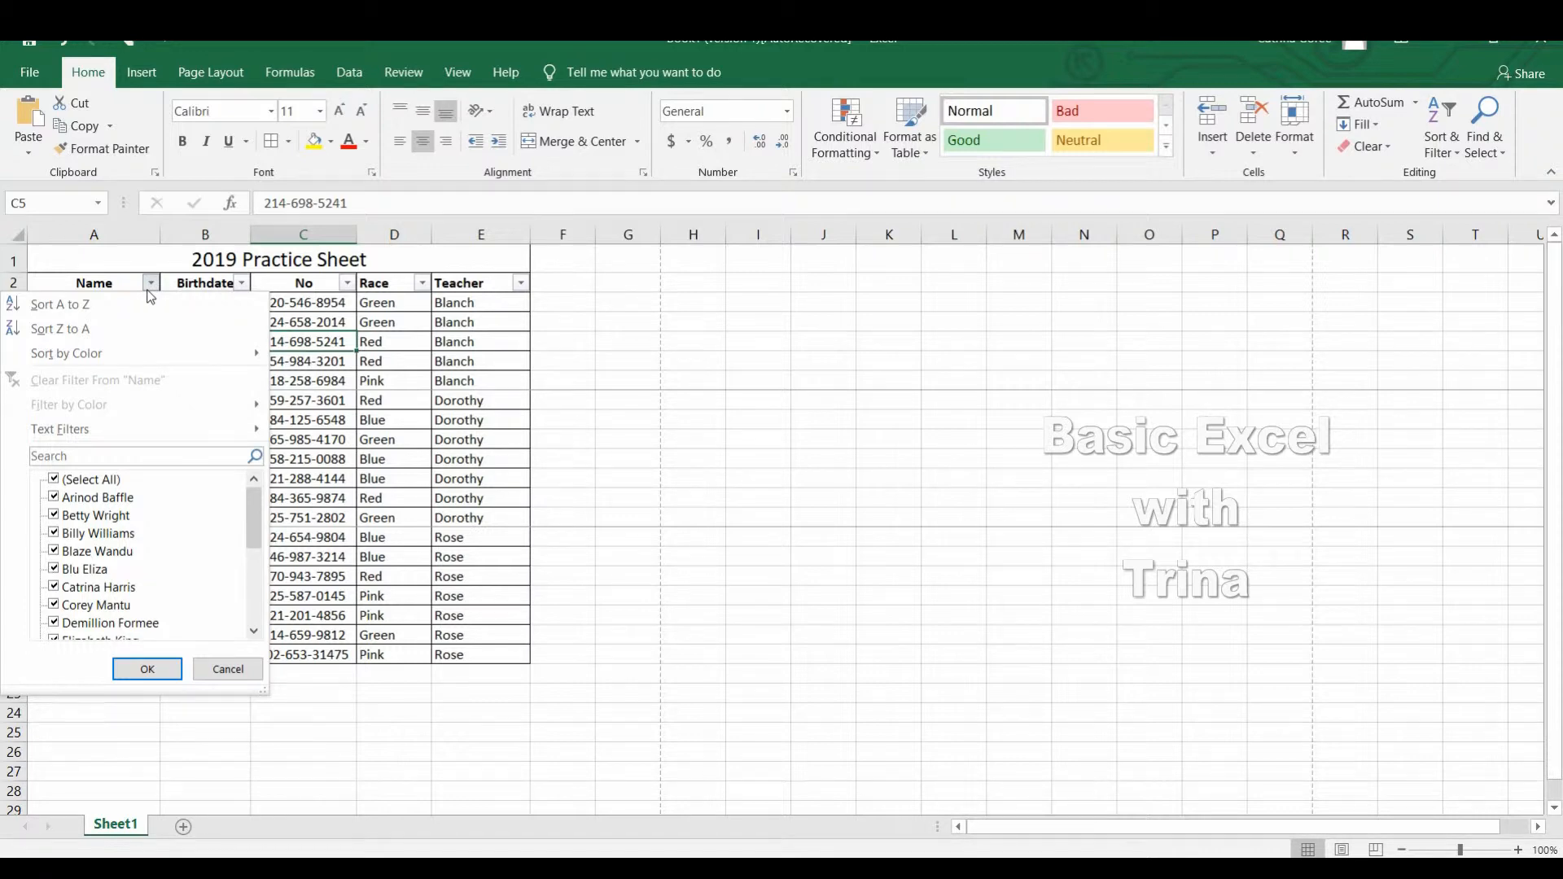
click(149, 289)
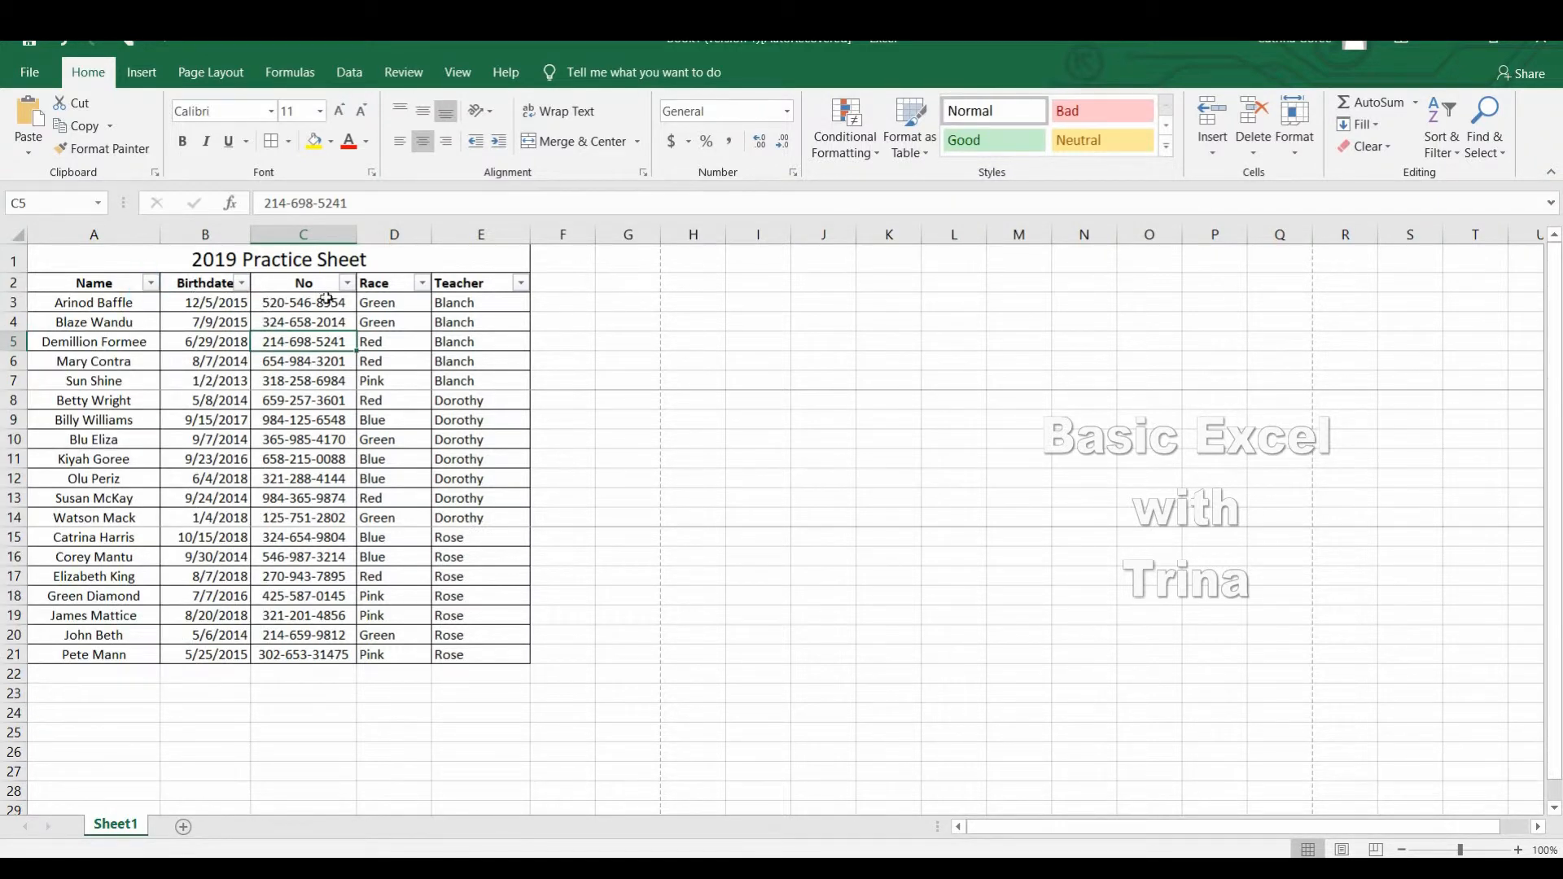
click(427, 289)
click(419, 286)
click(520, 287)
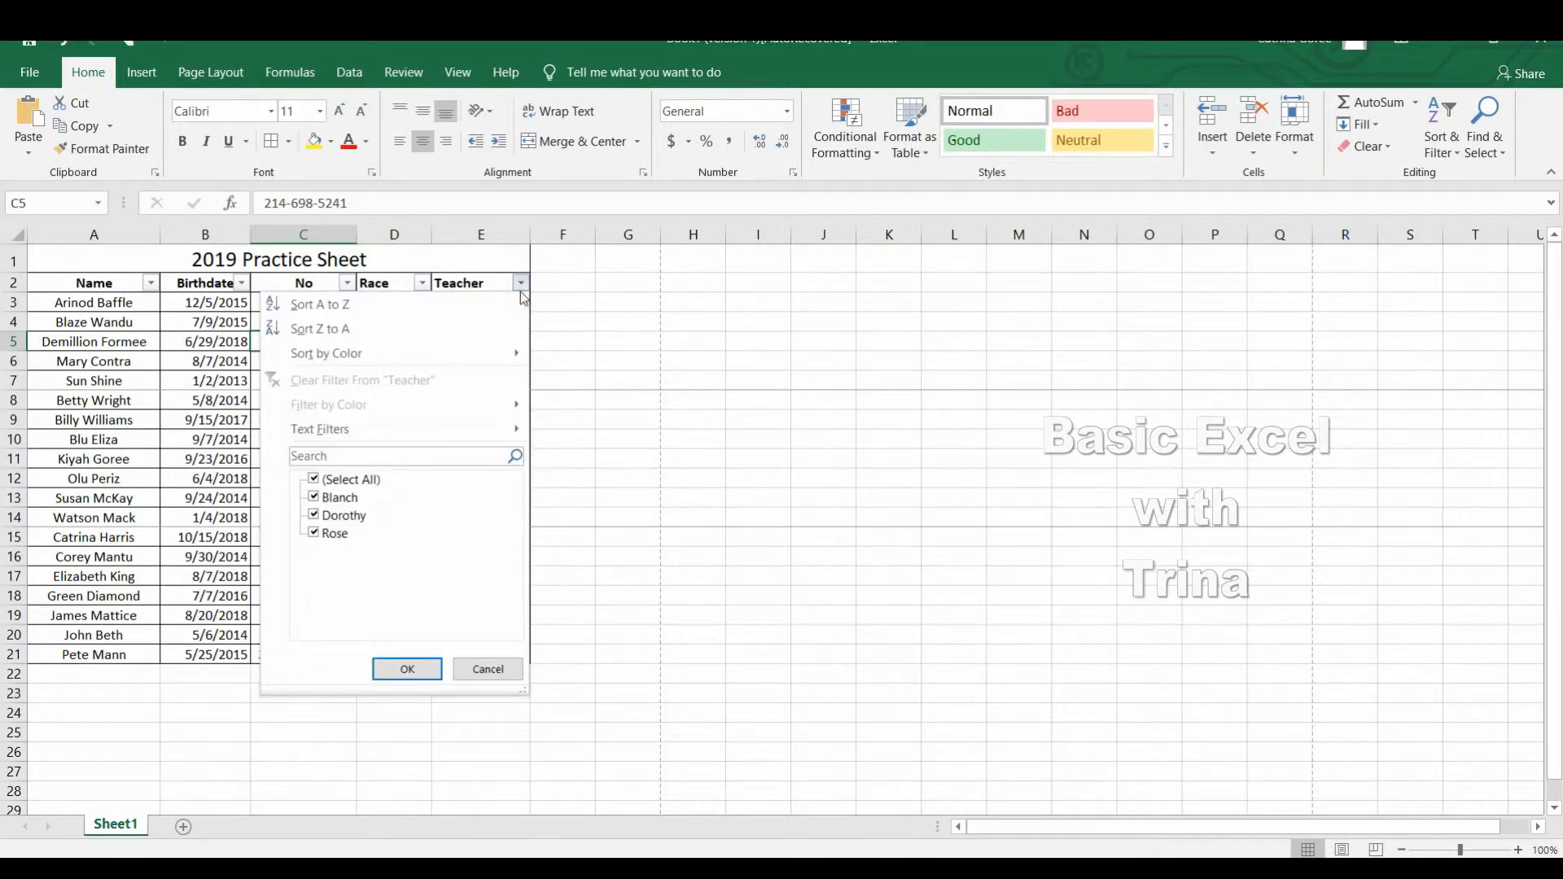
click(427, 284)
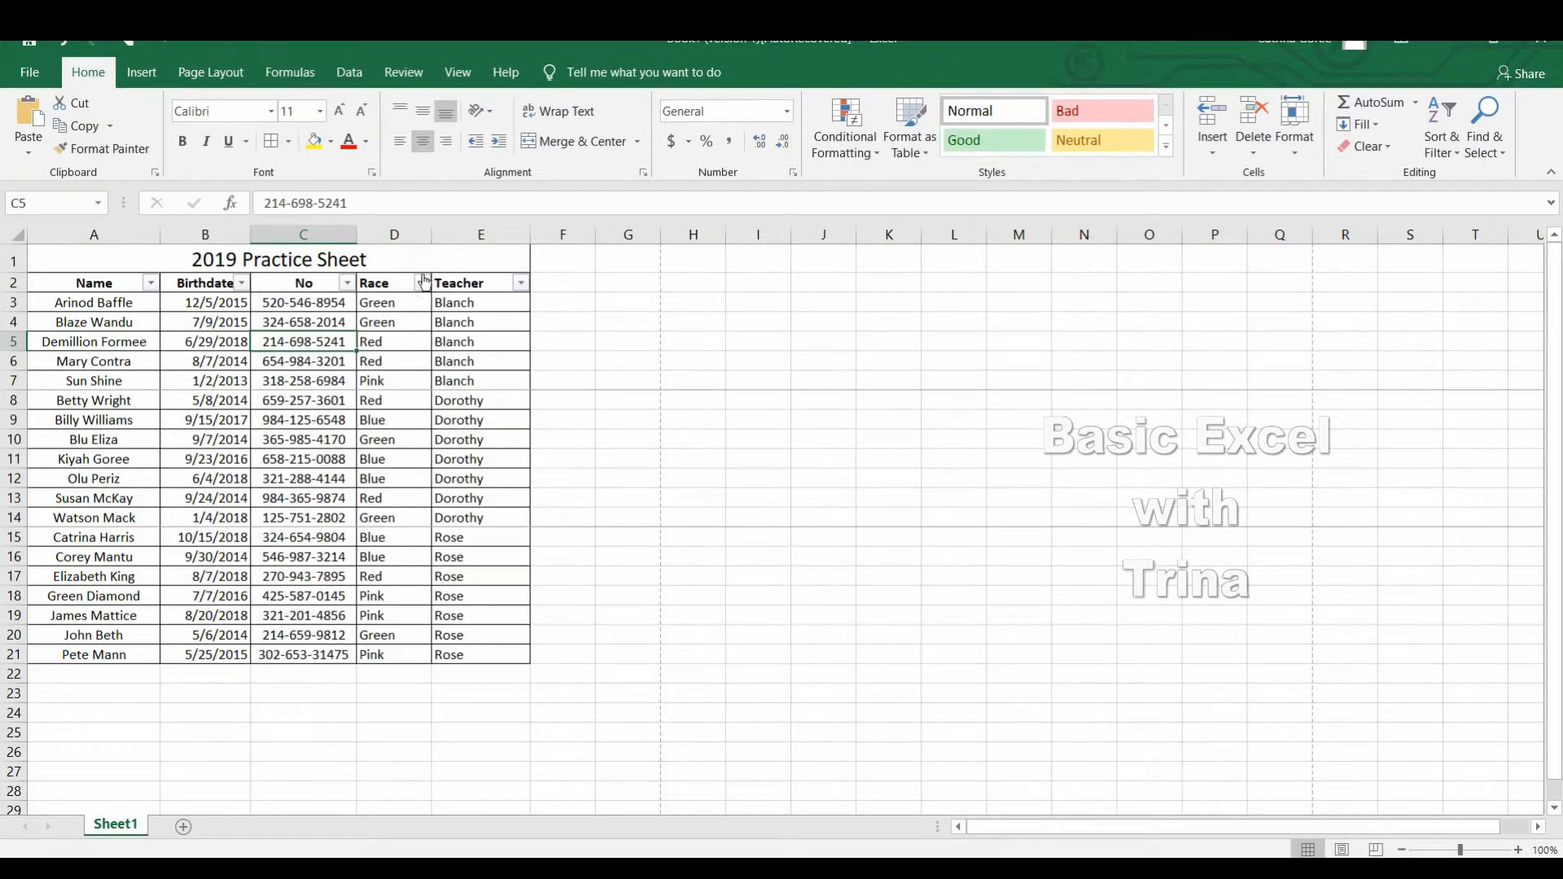
Filter the Race column so that only the Blue rows are shown.
click(422, 283)
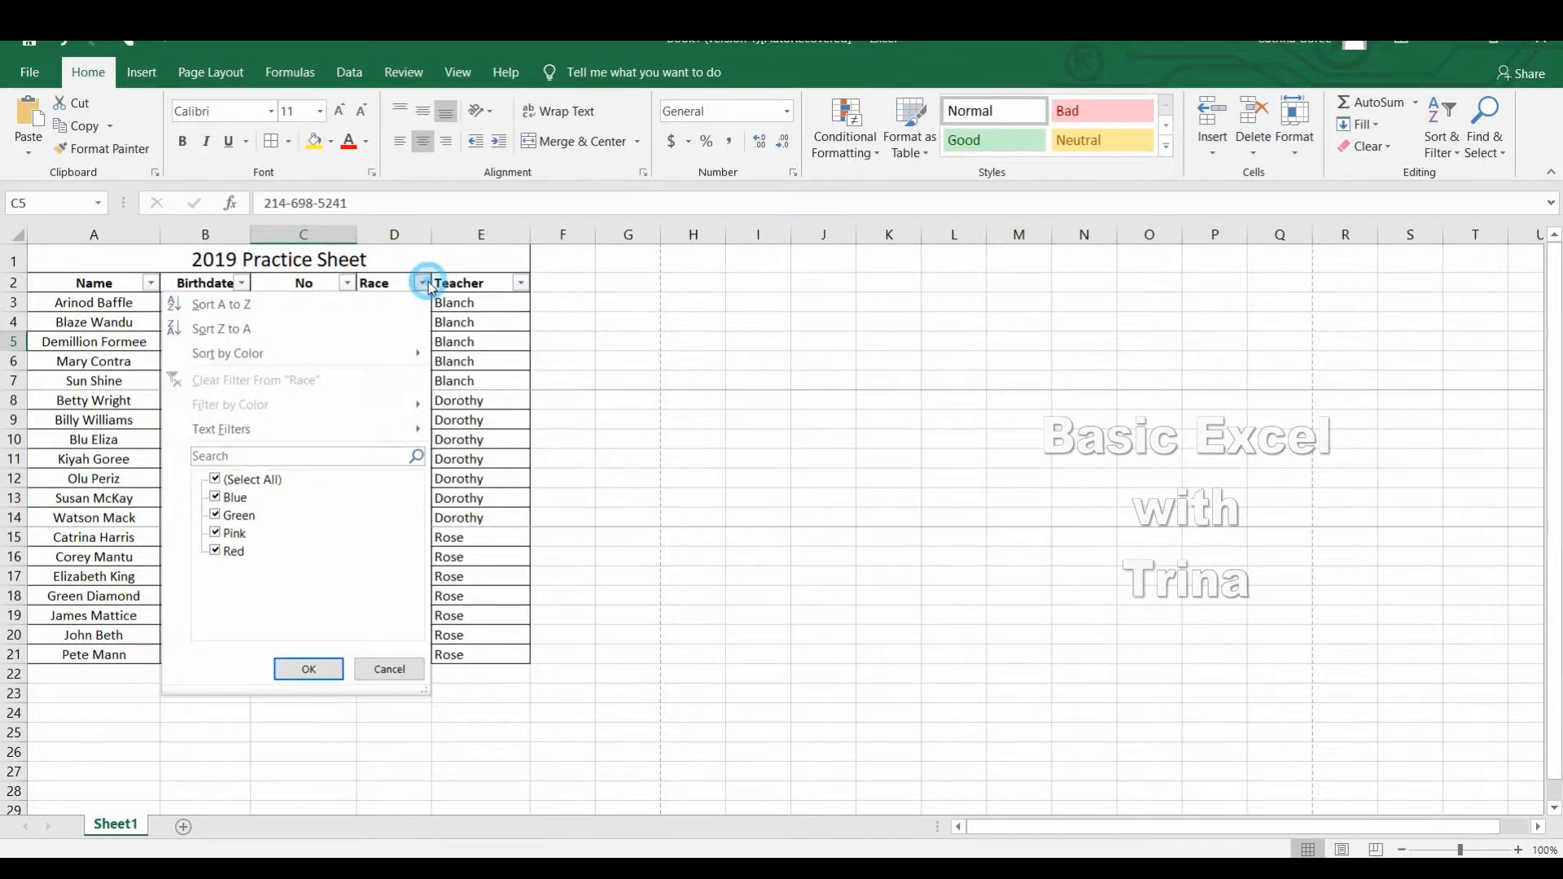
click(216, 480)
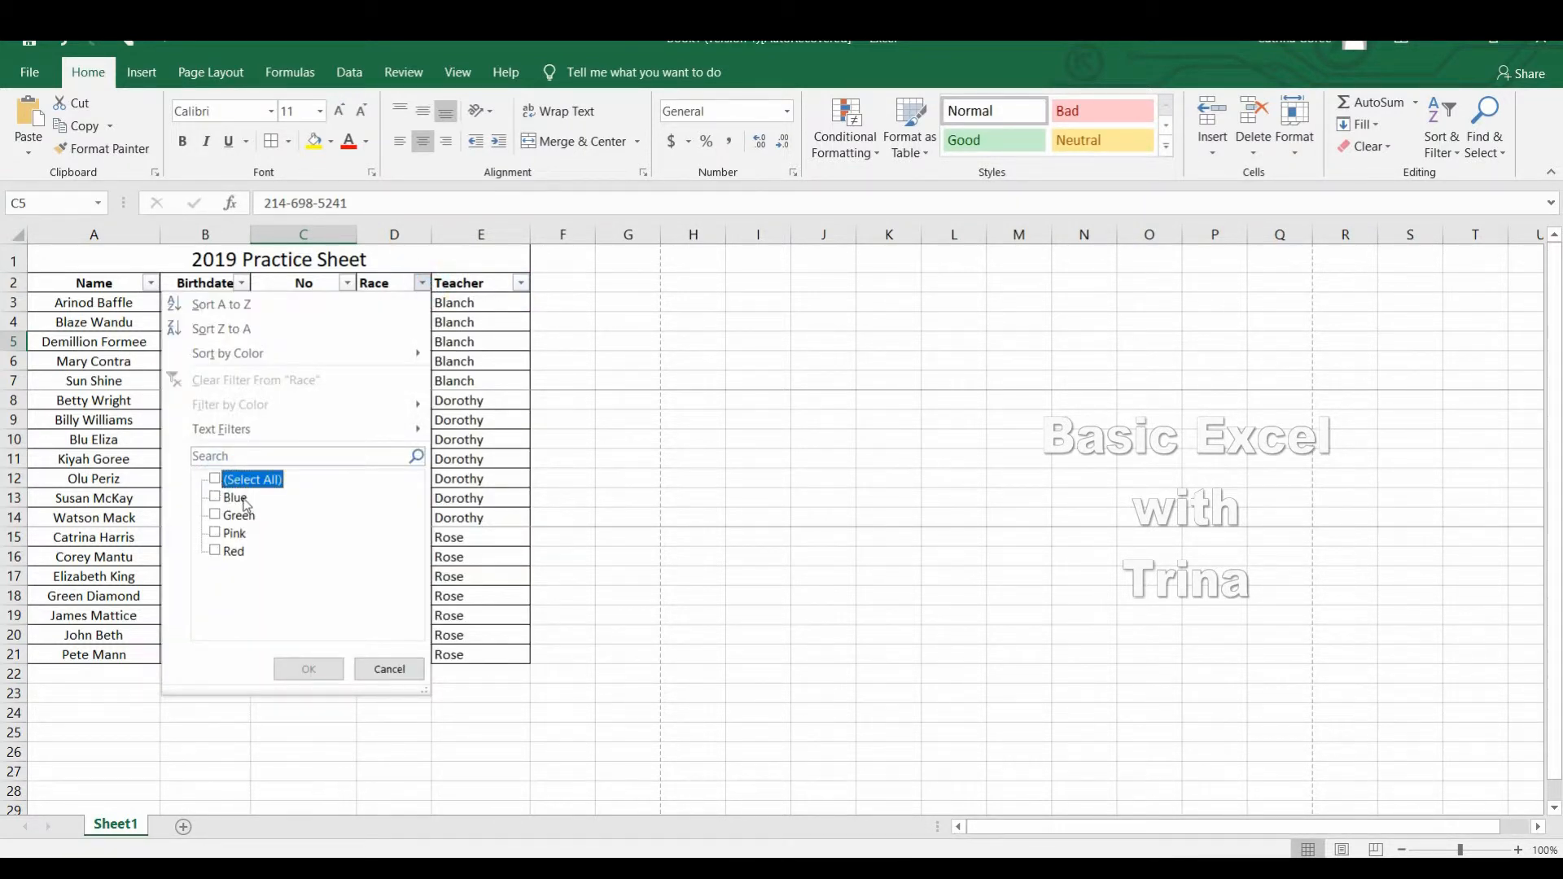
click(220, 499)
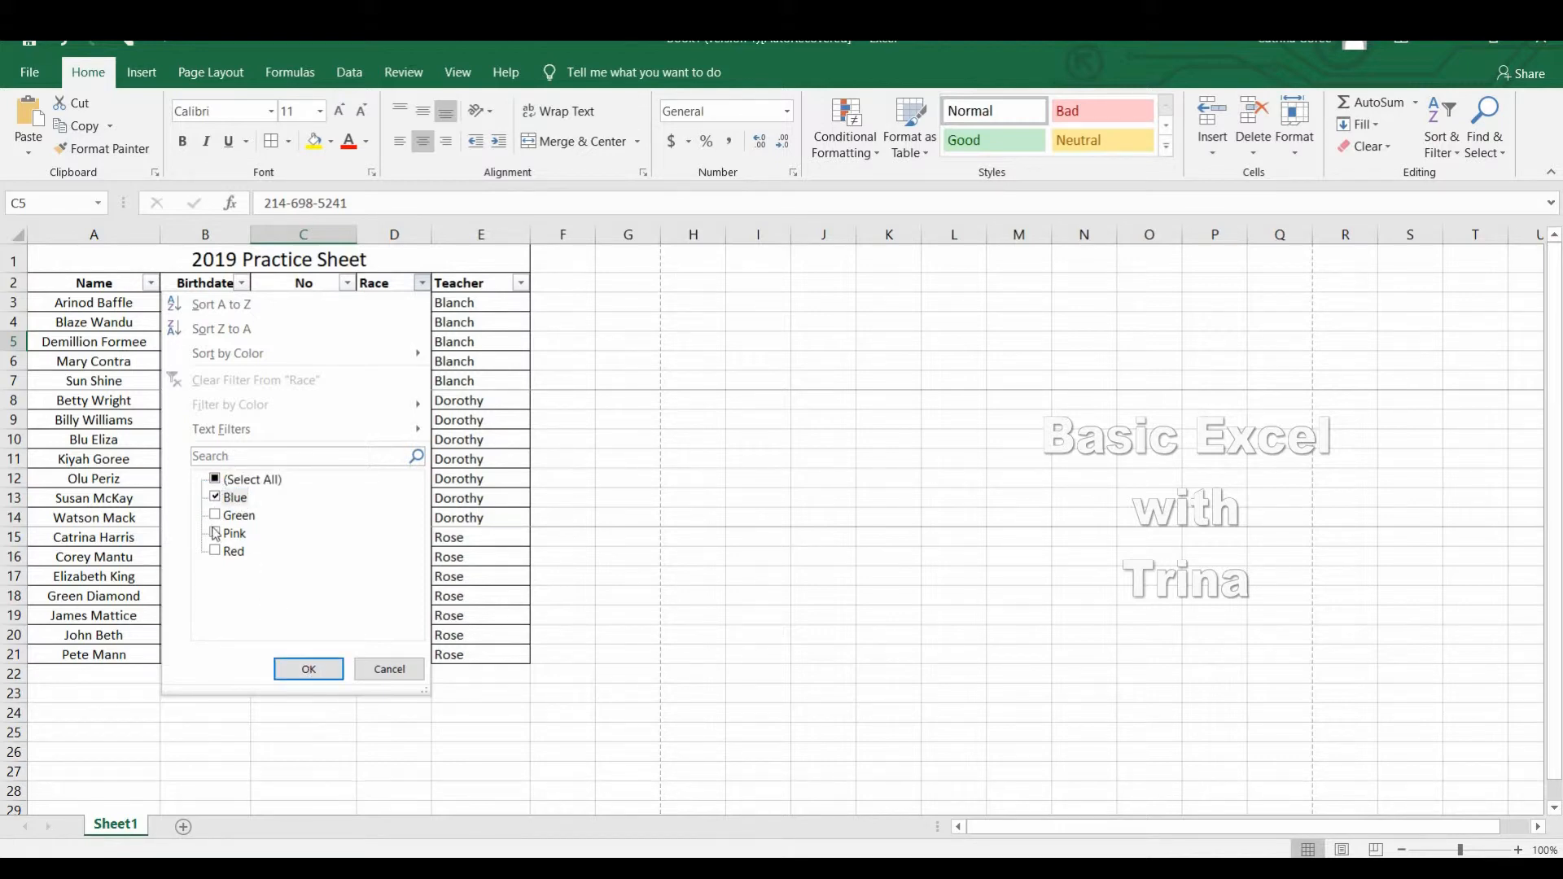
click(309, 671)
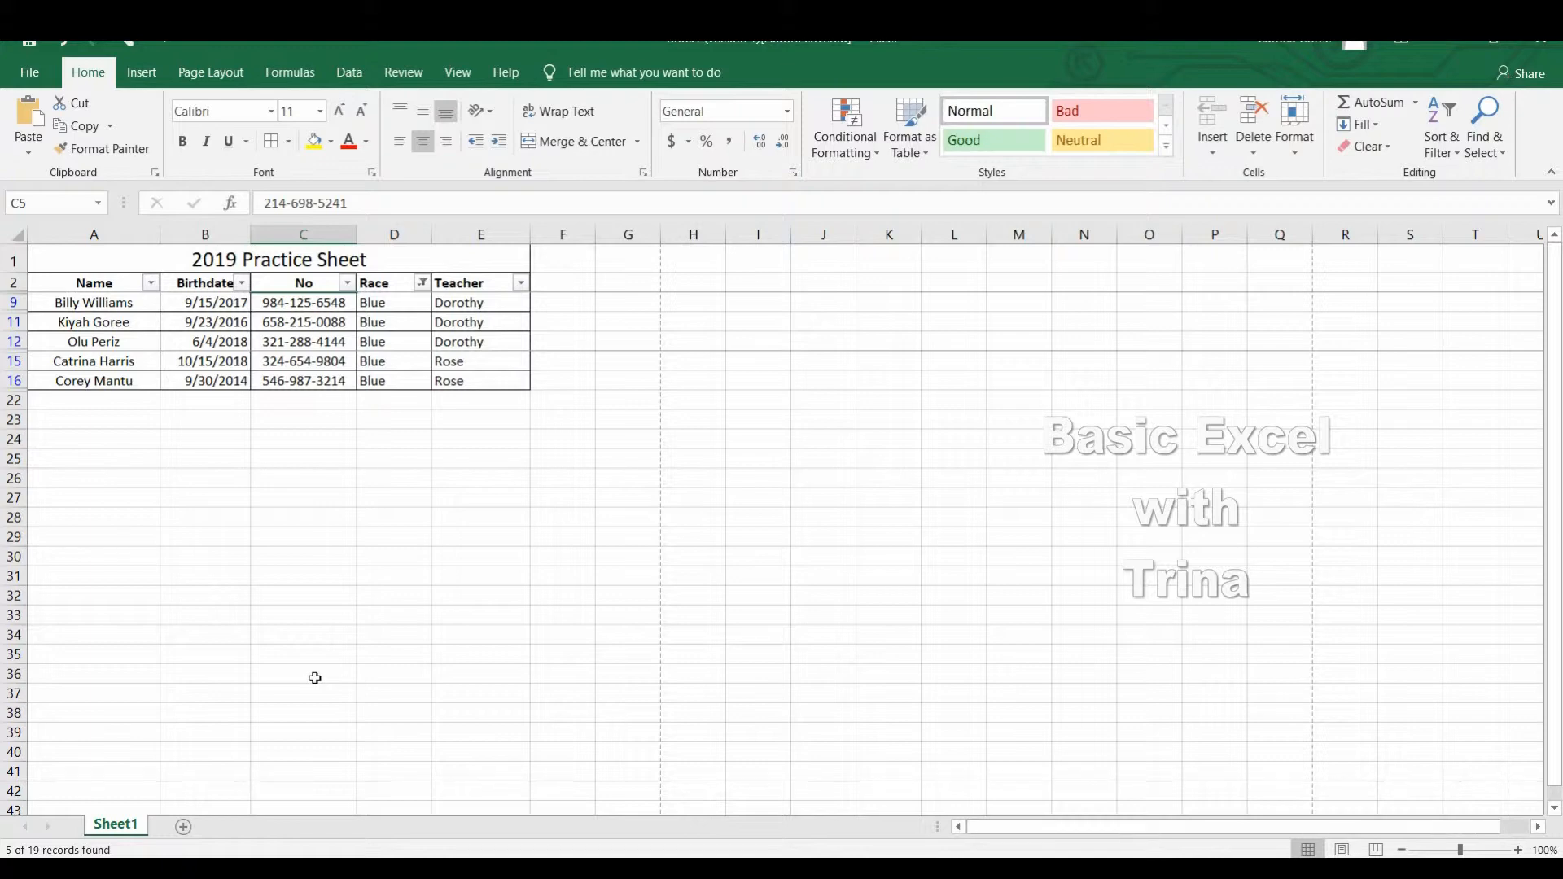
Change the Race column's filter from Blue to Pink only.
click(421, 282)
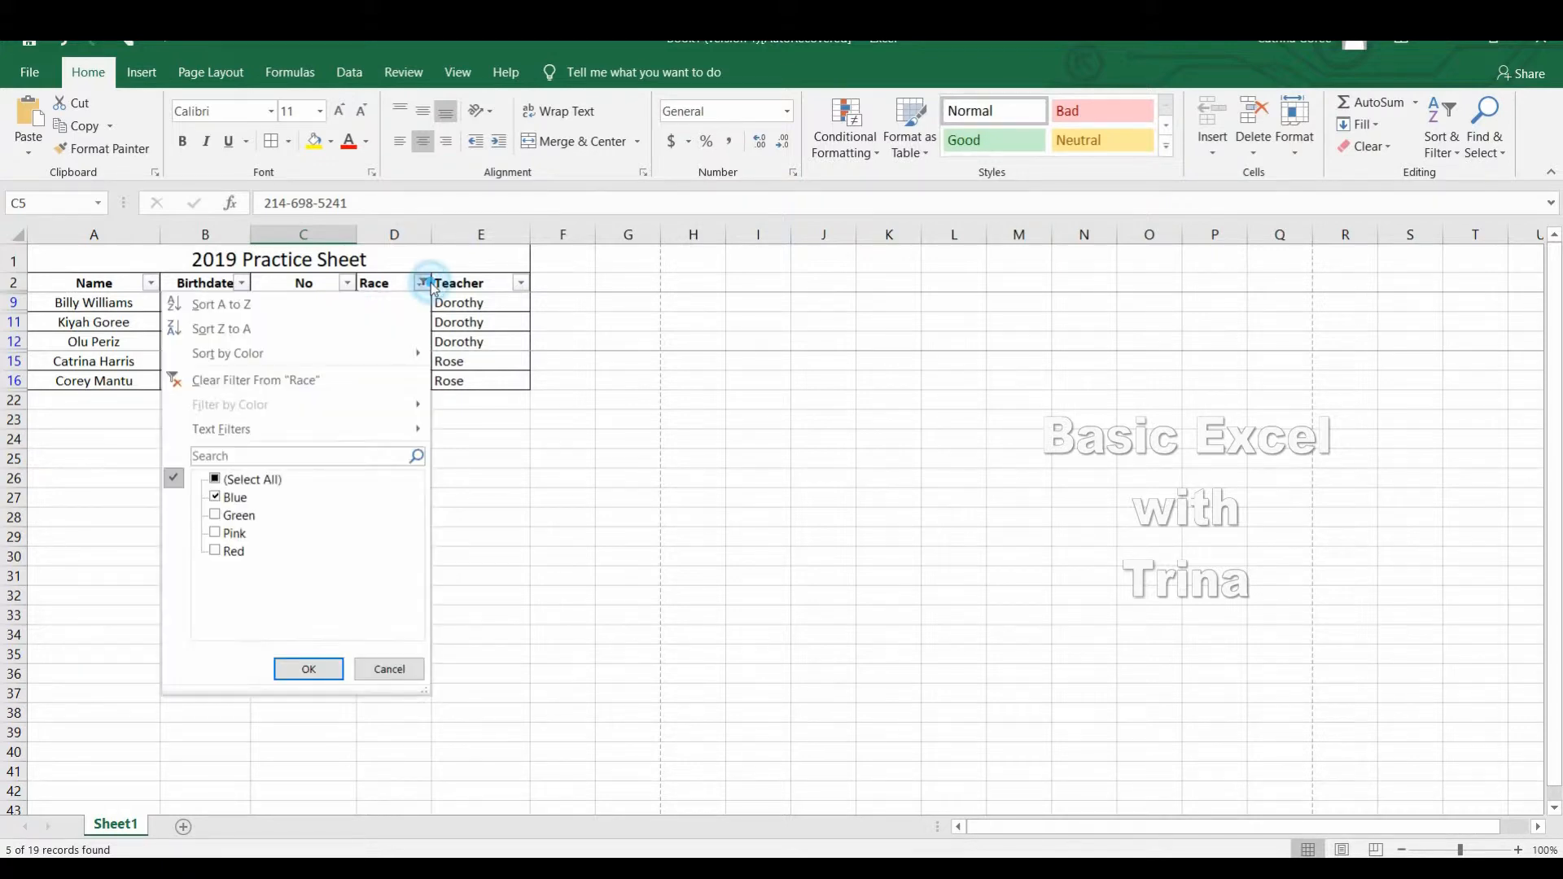
click(215, 500)
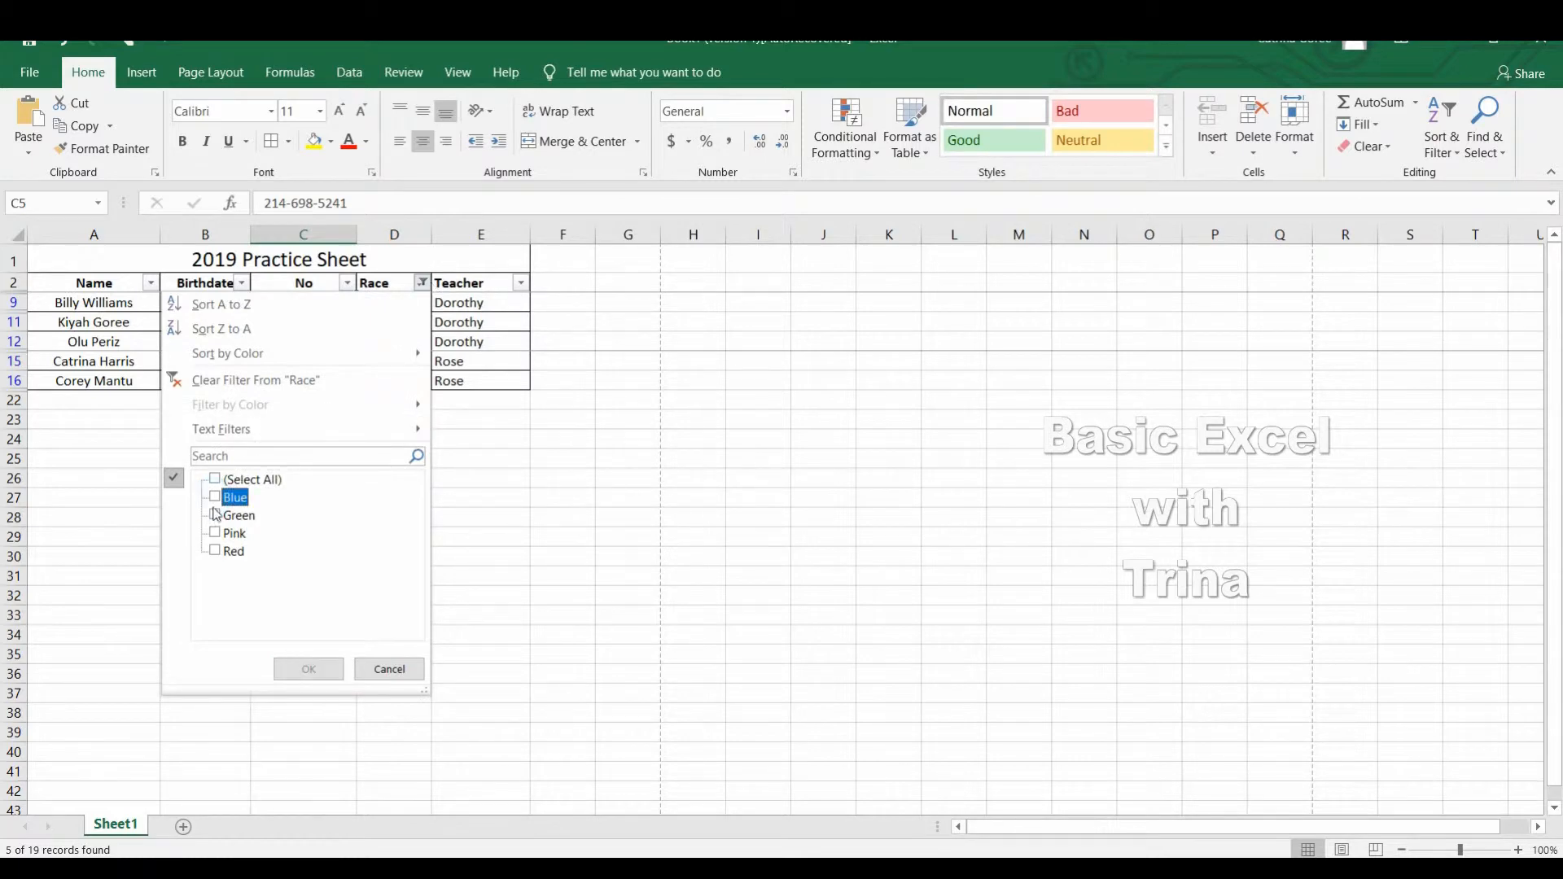
click(217, 534)
click(307, 670)
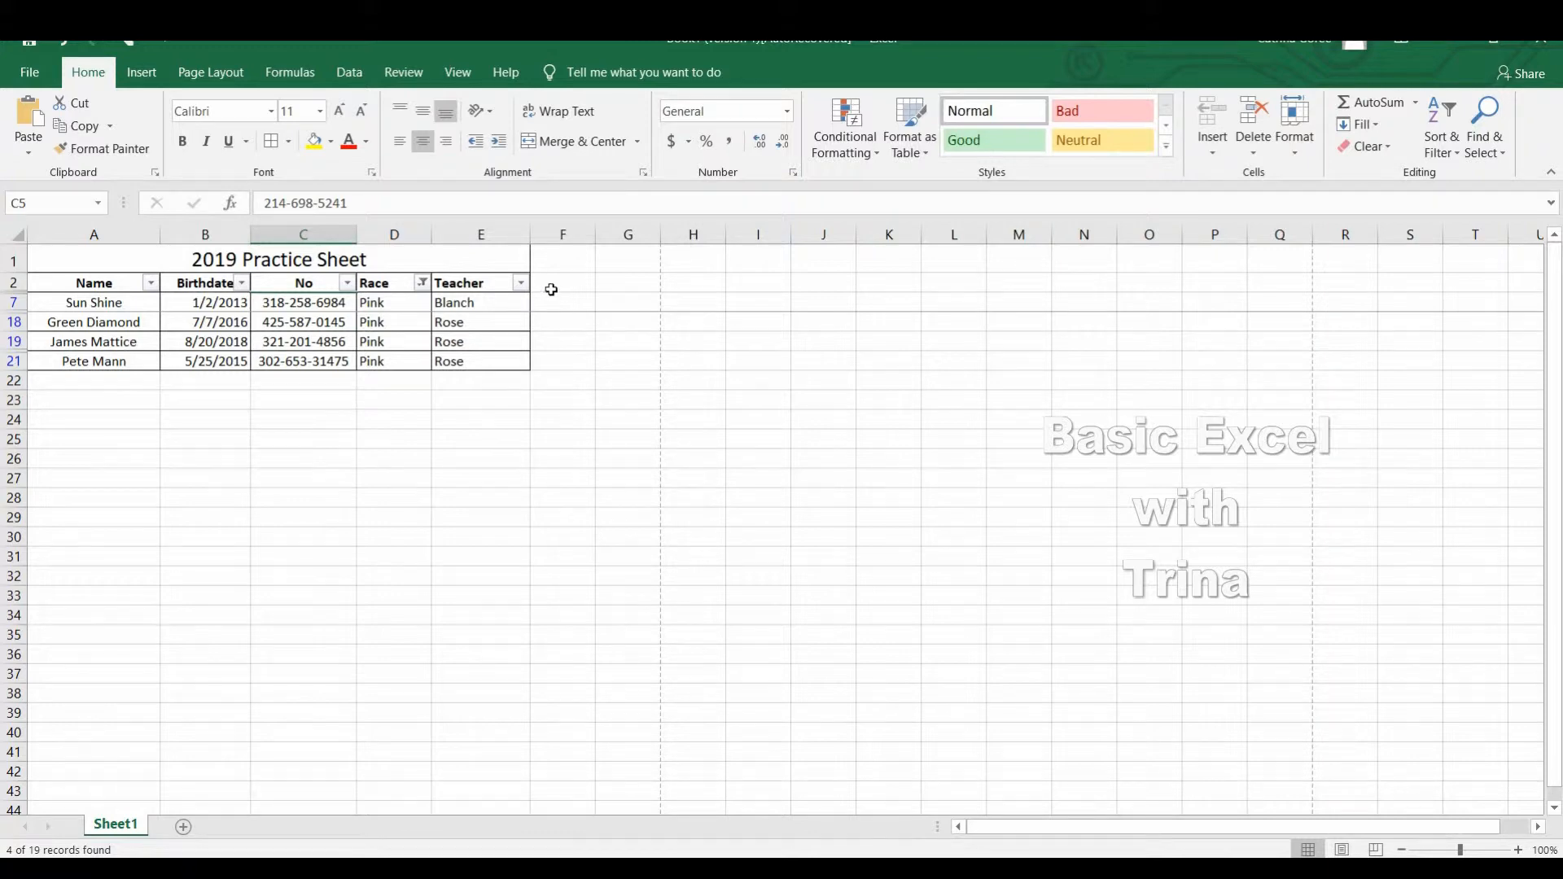
click(424, 285)
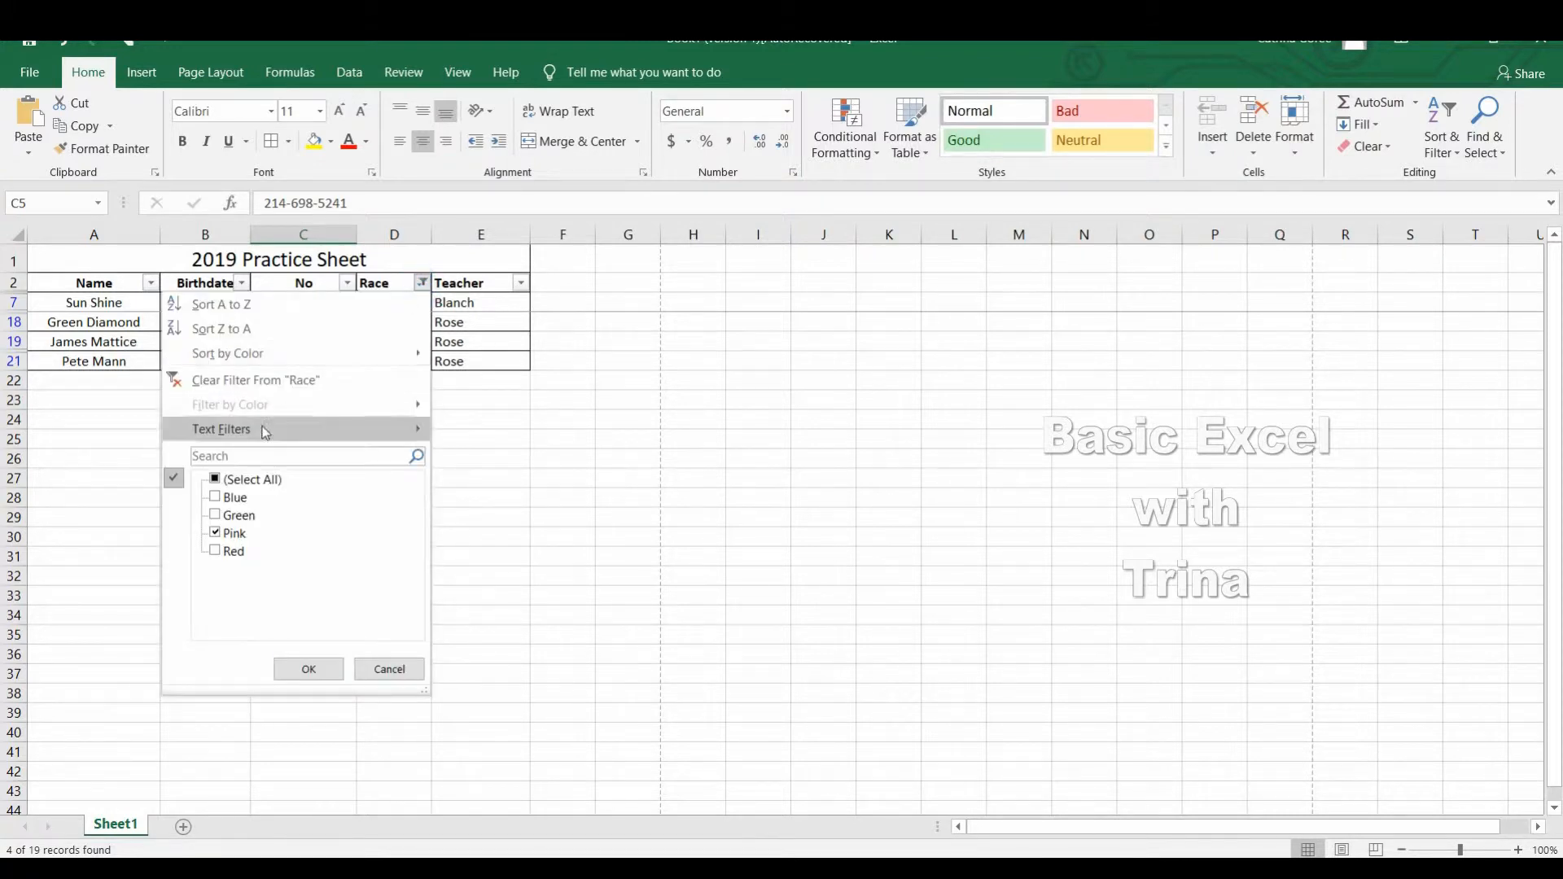
click(216, 534)
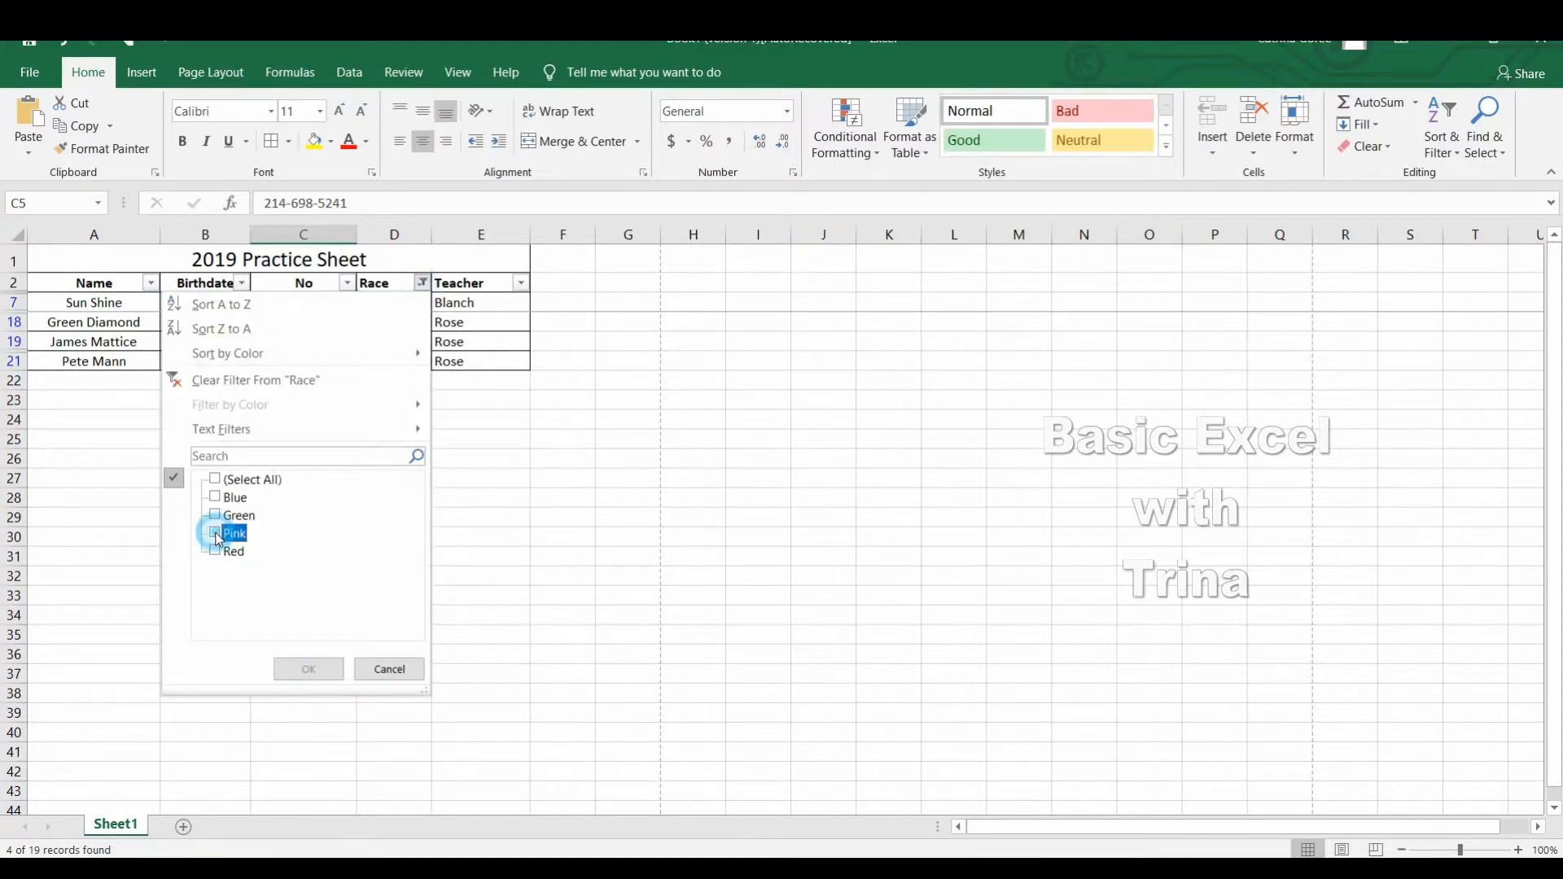
click(389, 669)
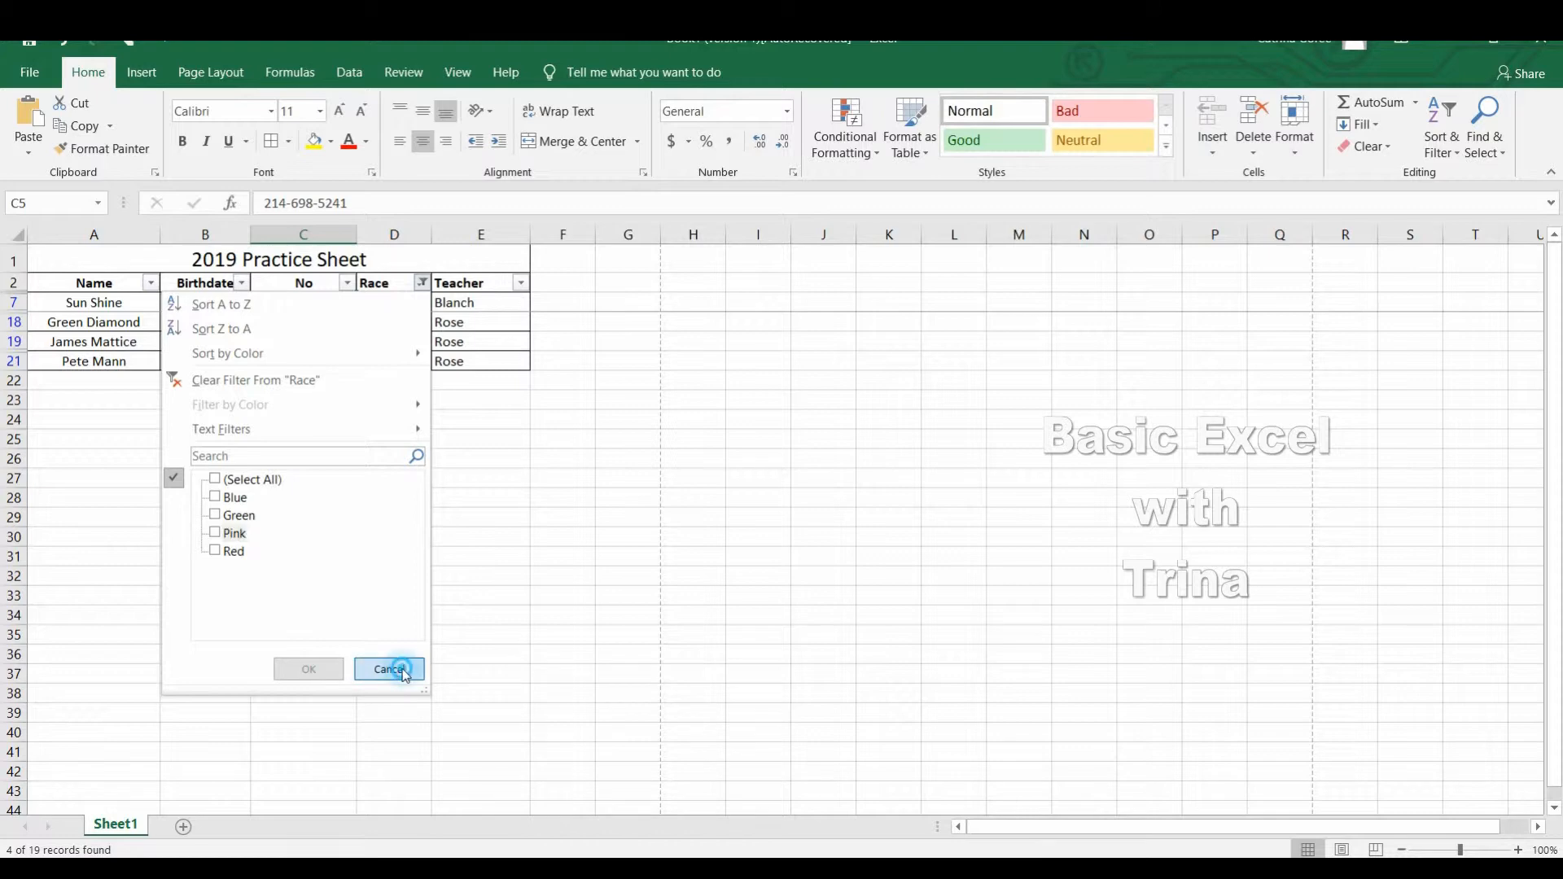
Clear the filter from the Race column to show the full list.
click(422, 283)
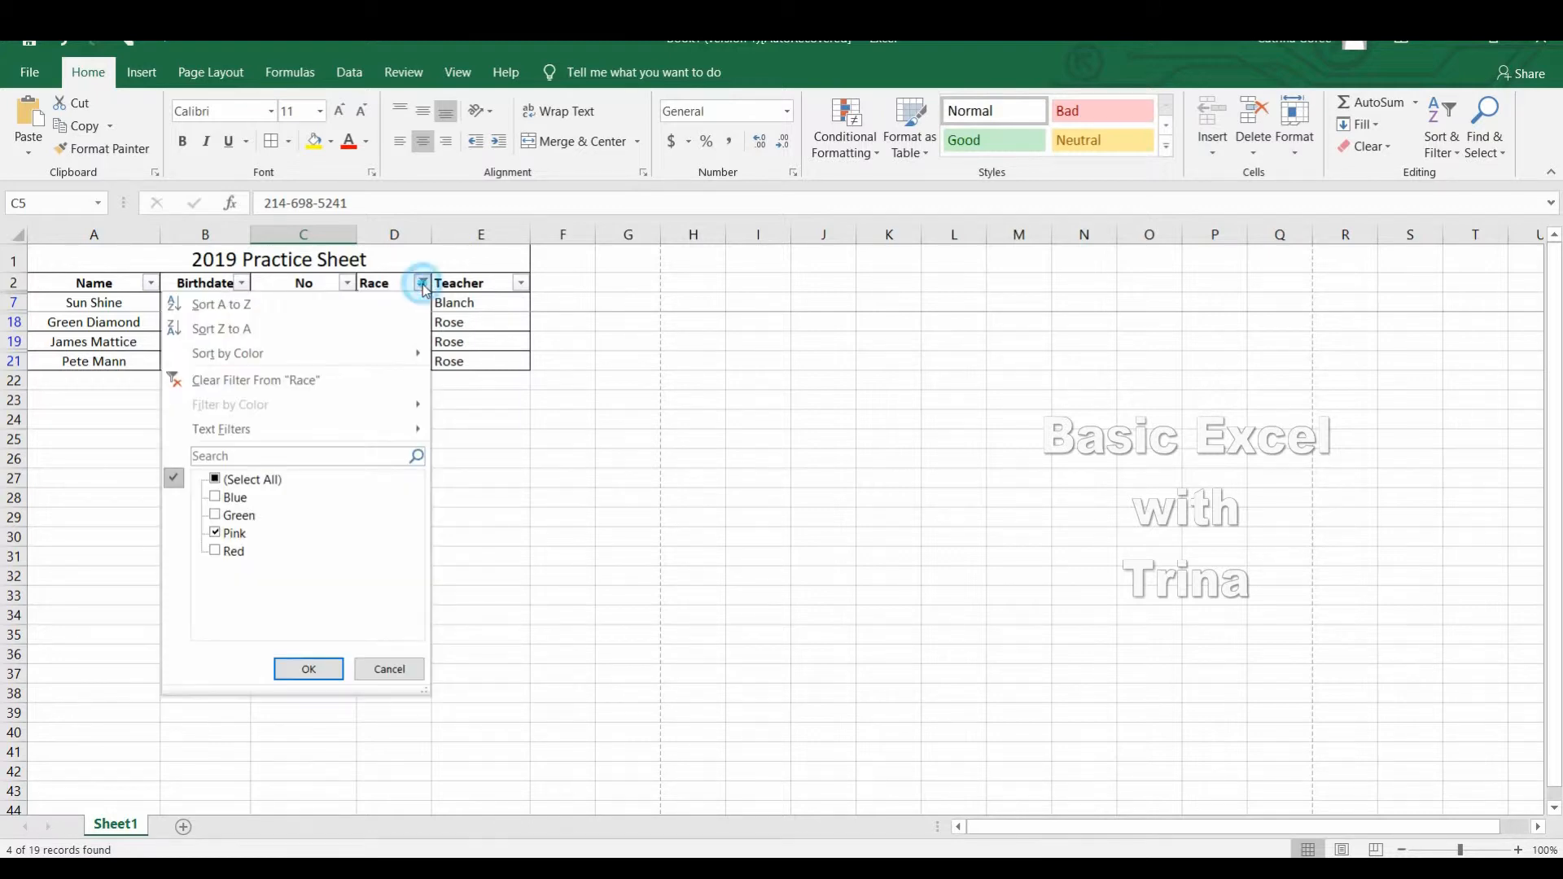
click(299, 380)
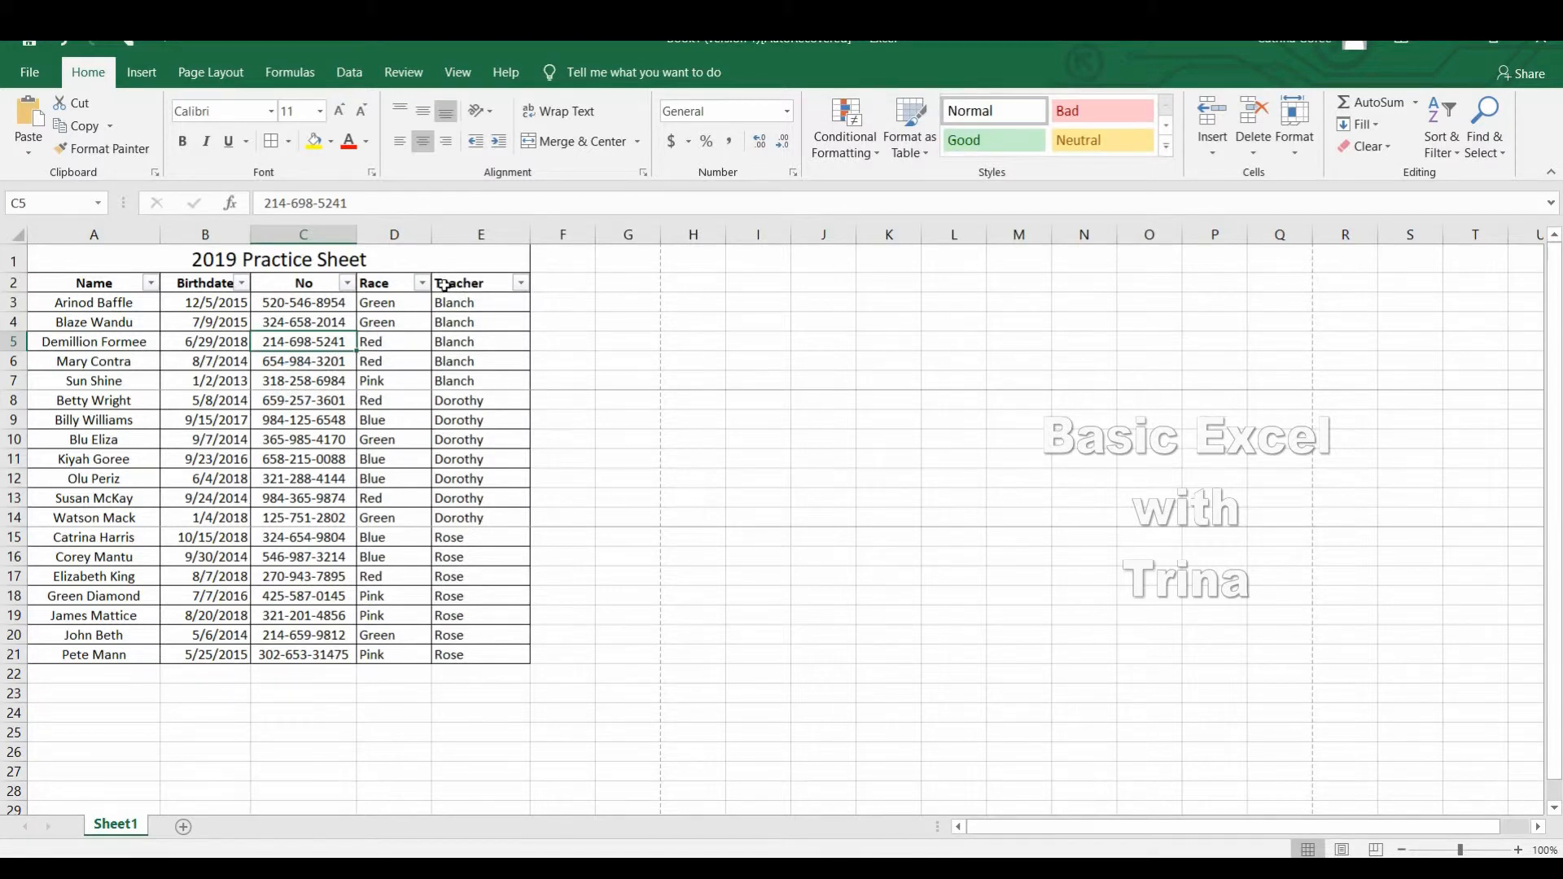
Filter the Teacher column so that only the second teacher's students are shown.
click(526, 300)
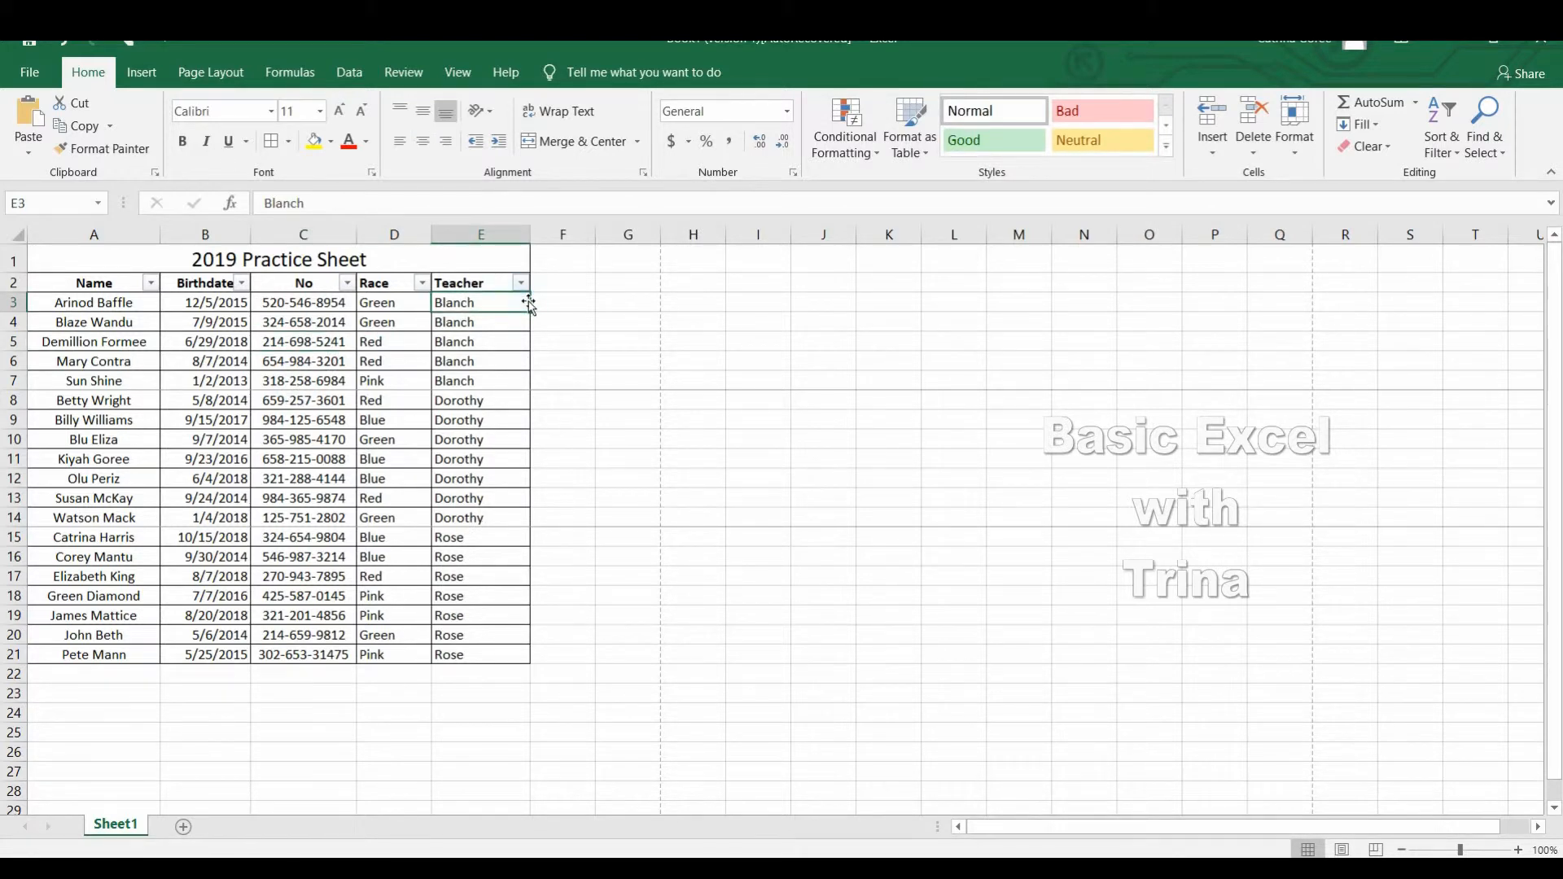
click(521, 285)
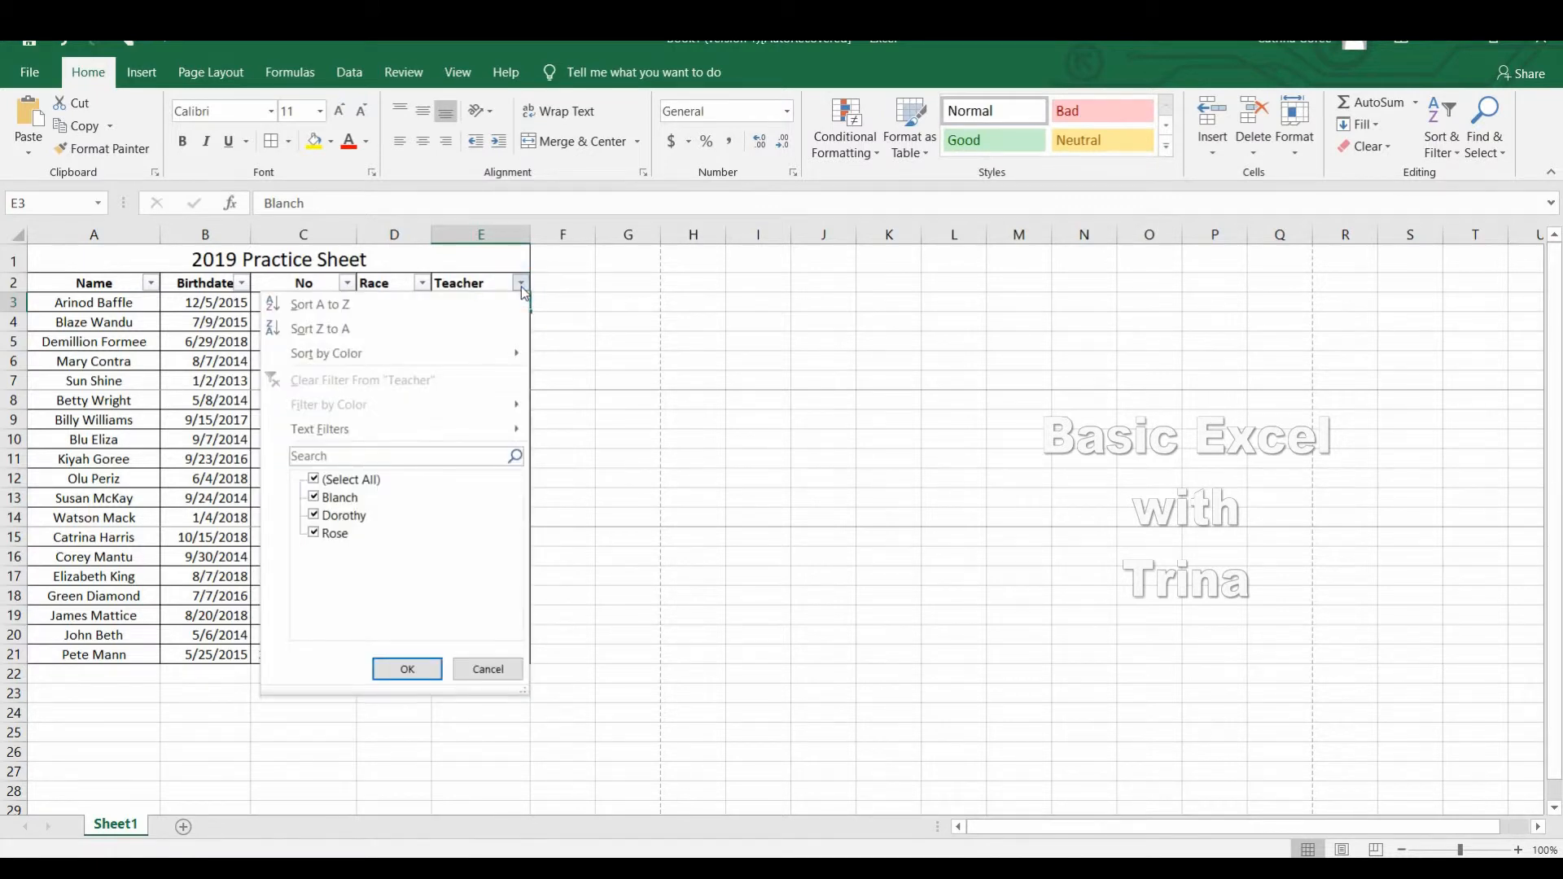
click(315, 480)
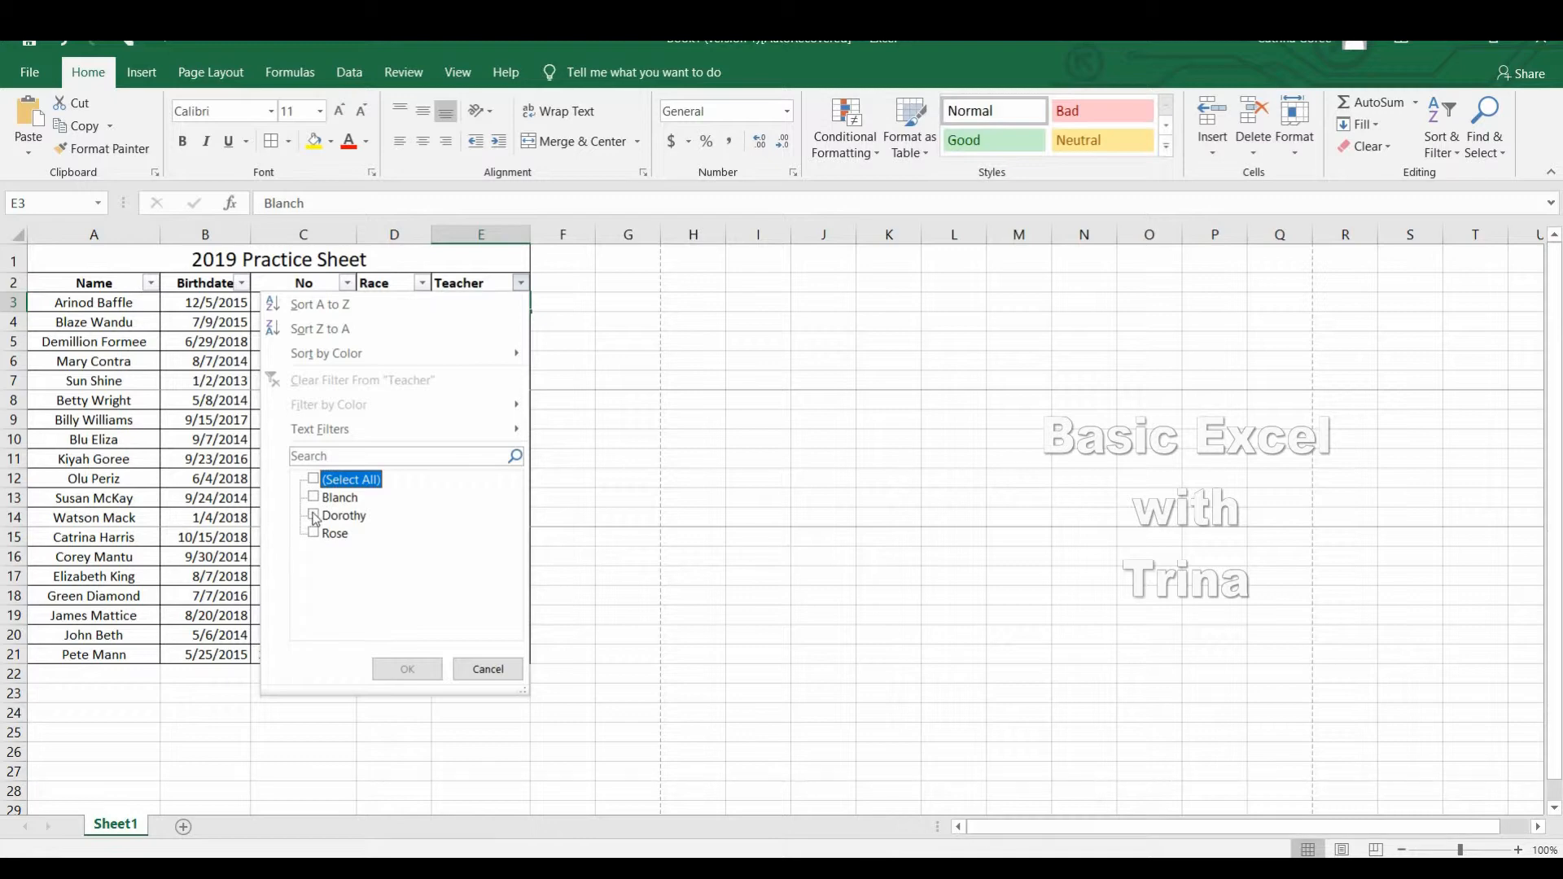
click(314, 516)
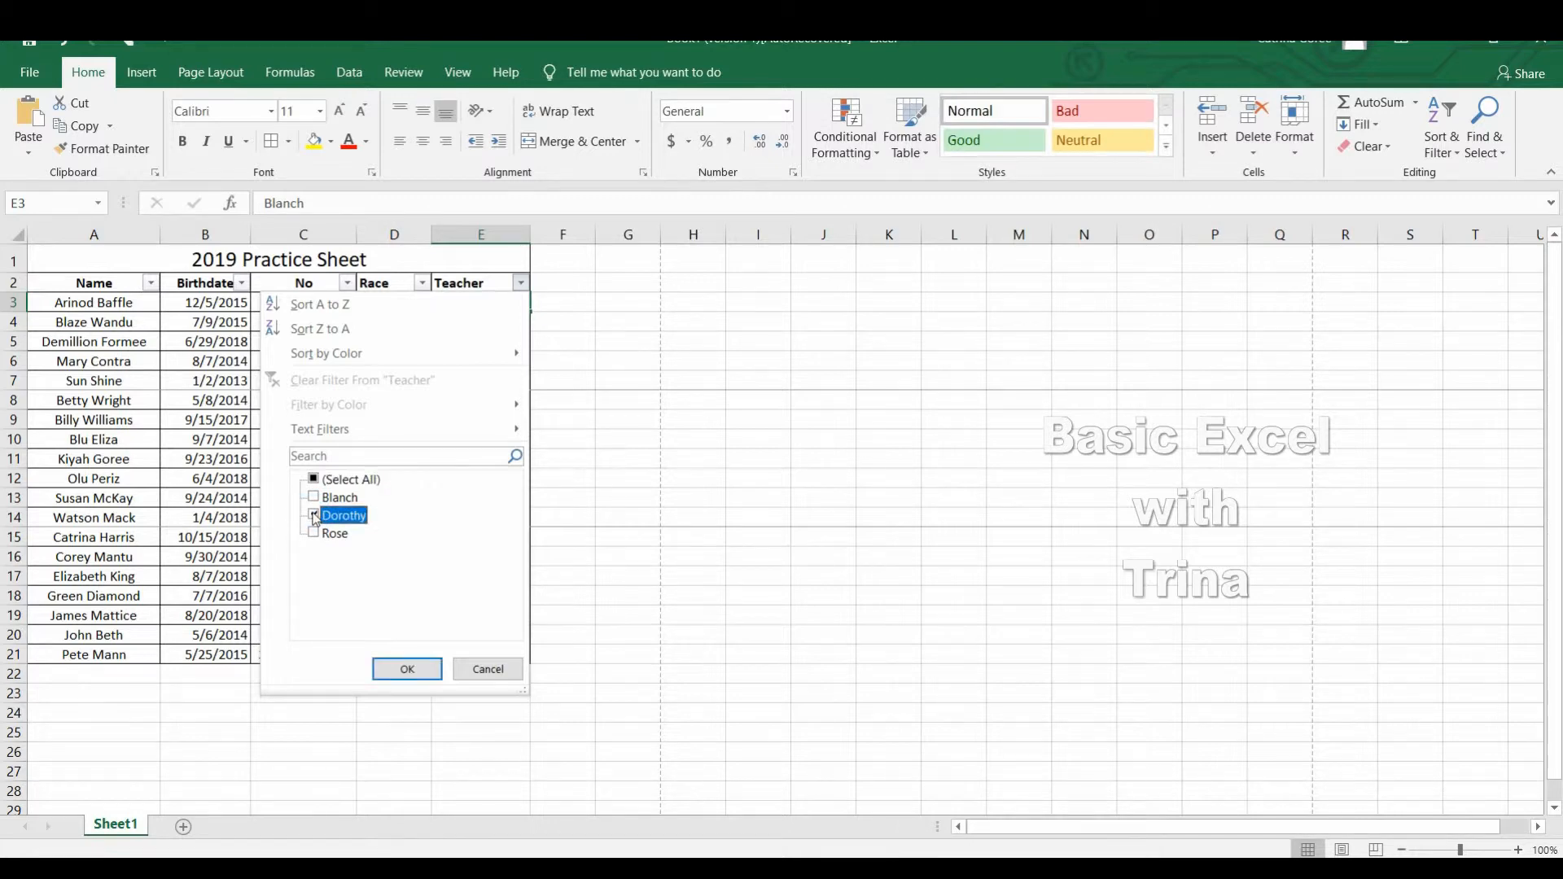
click(407, 669)
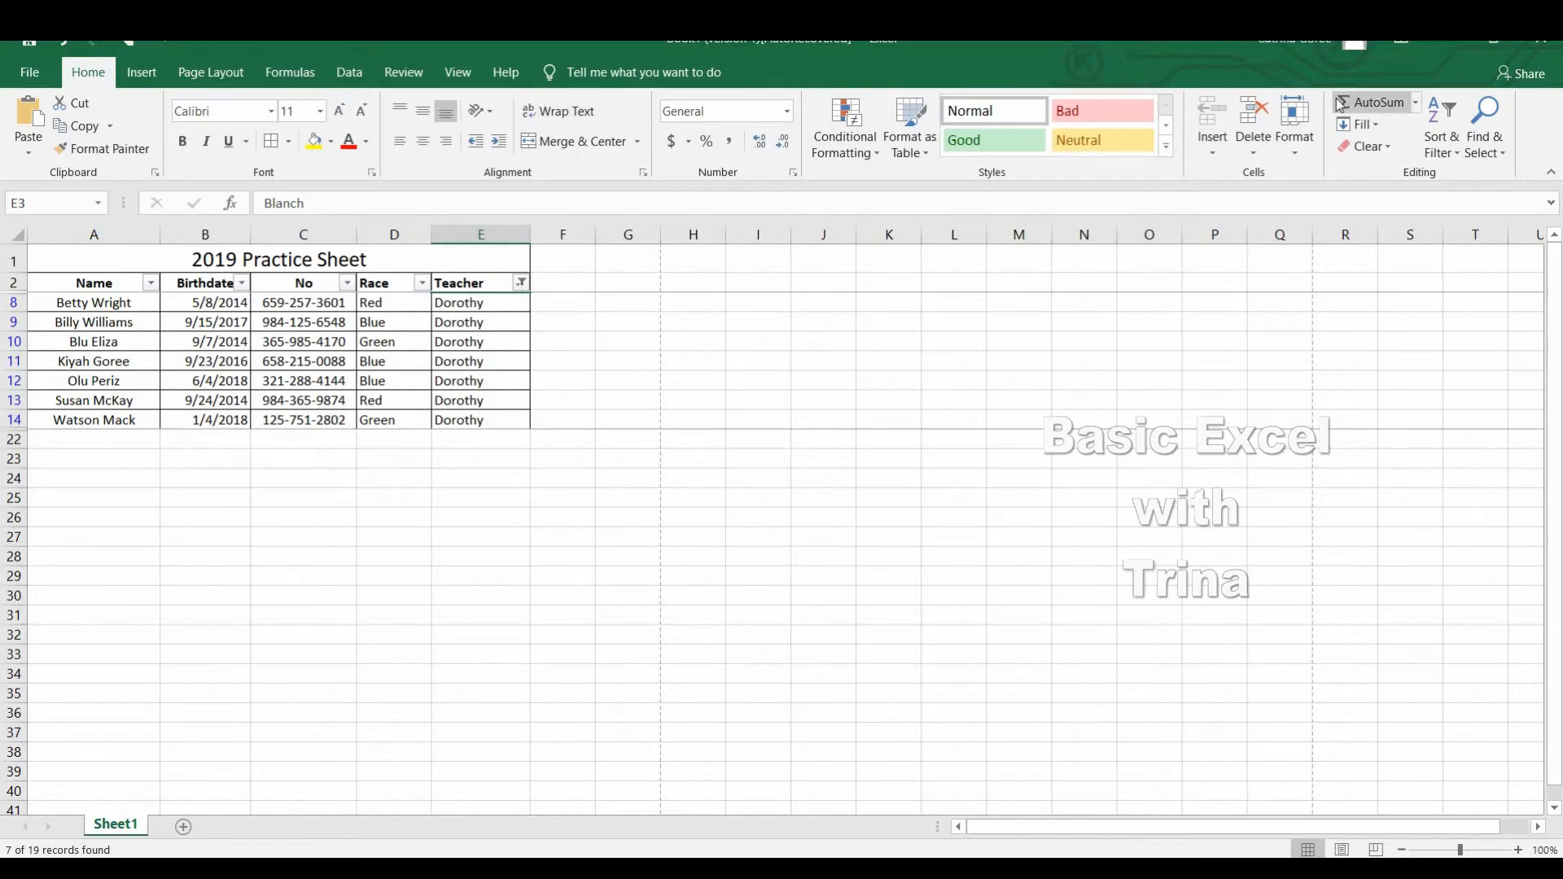
Clear the Teacher filter and turn off filtering for the header row.
click(1447, 151)
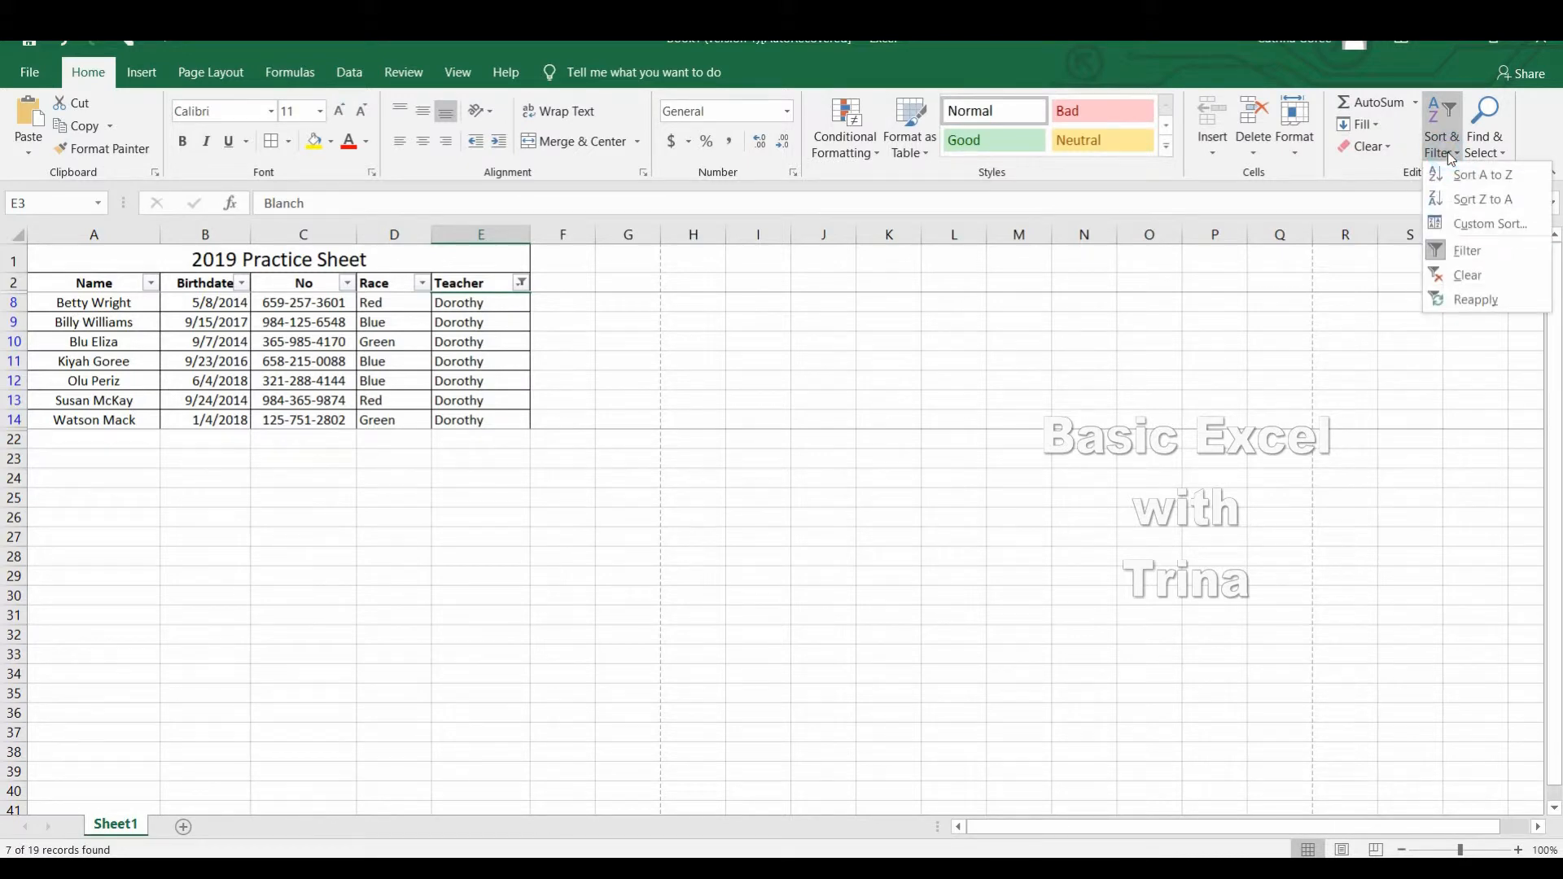
click(1464, 276)
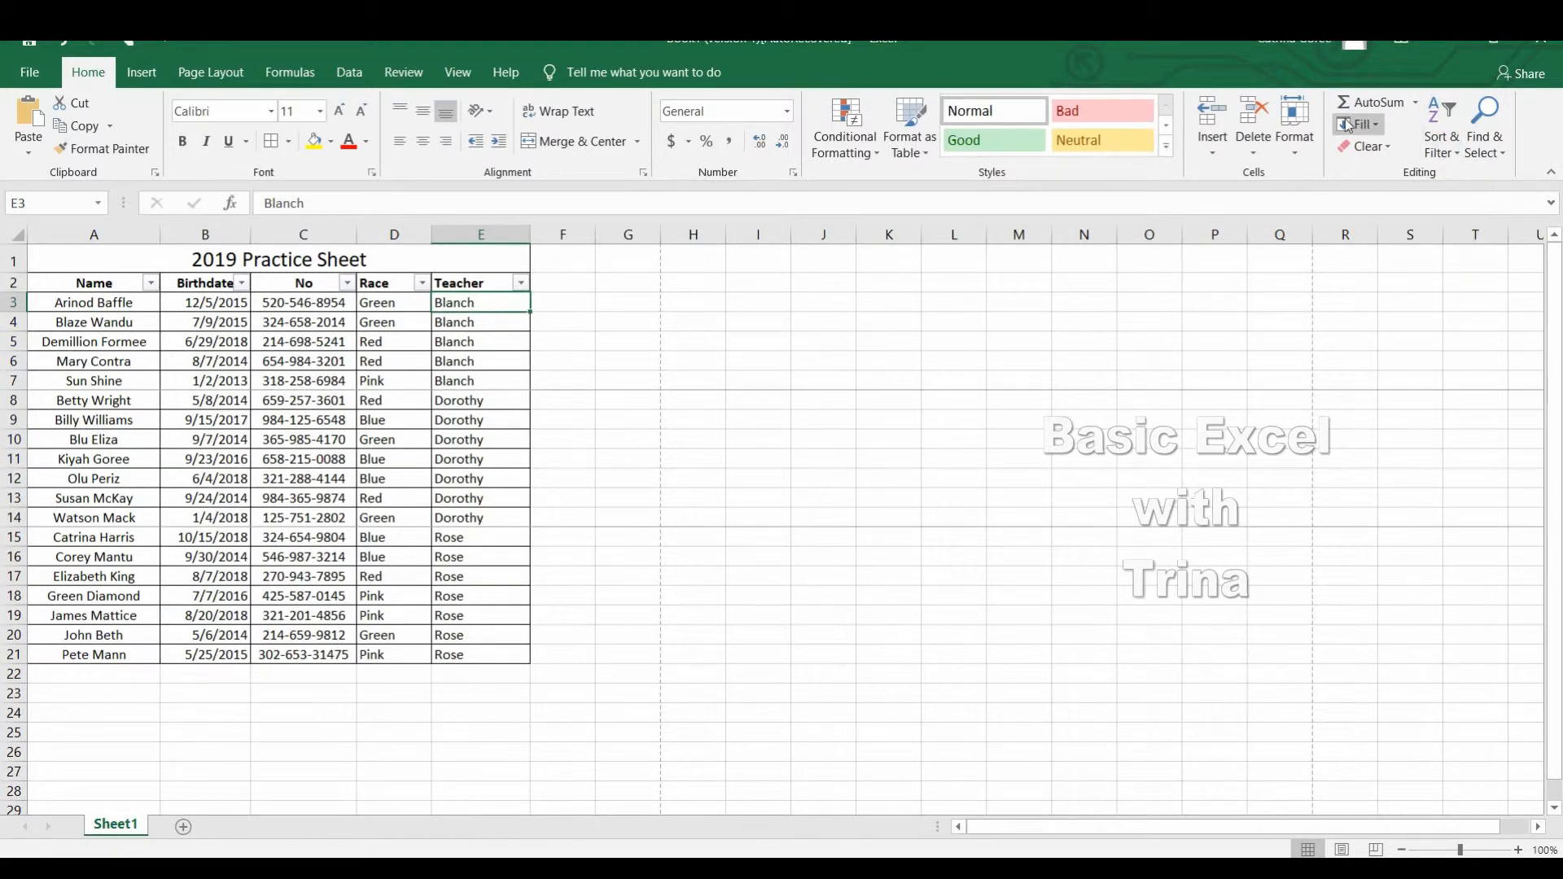
click(1451, 152)
click(1466, 256)
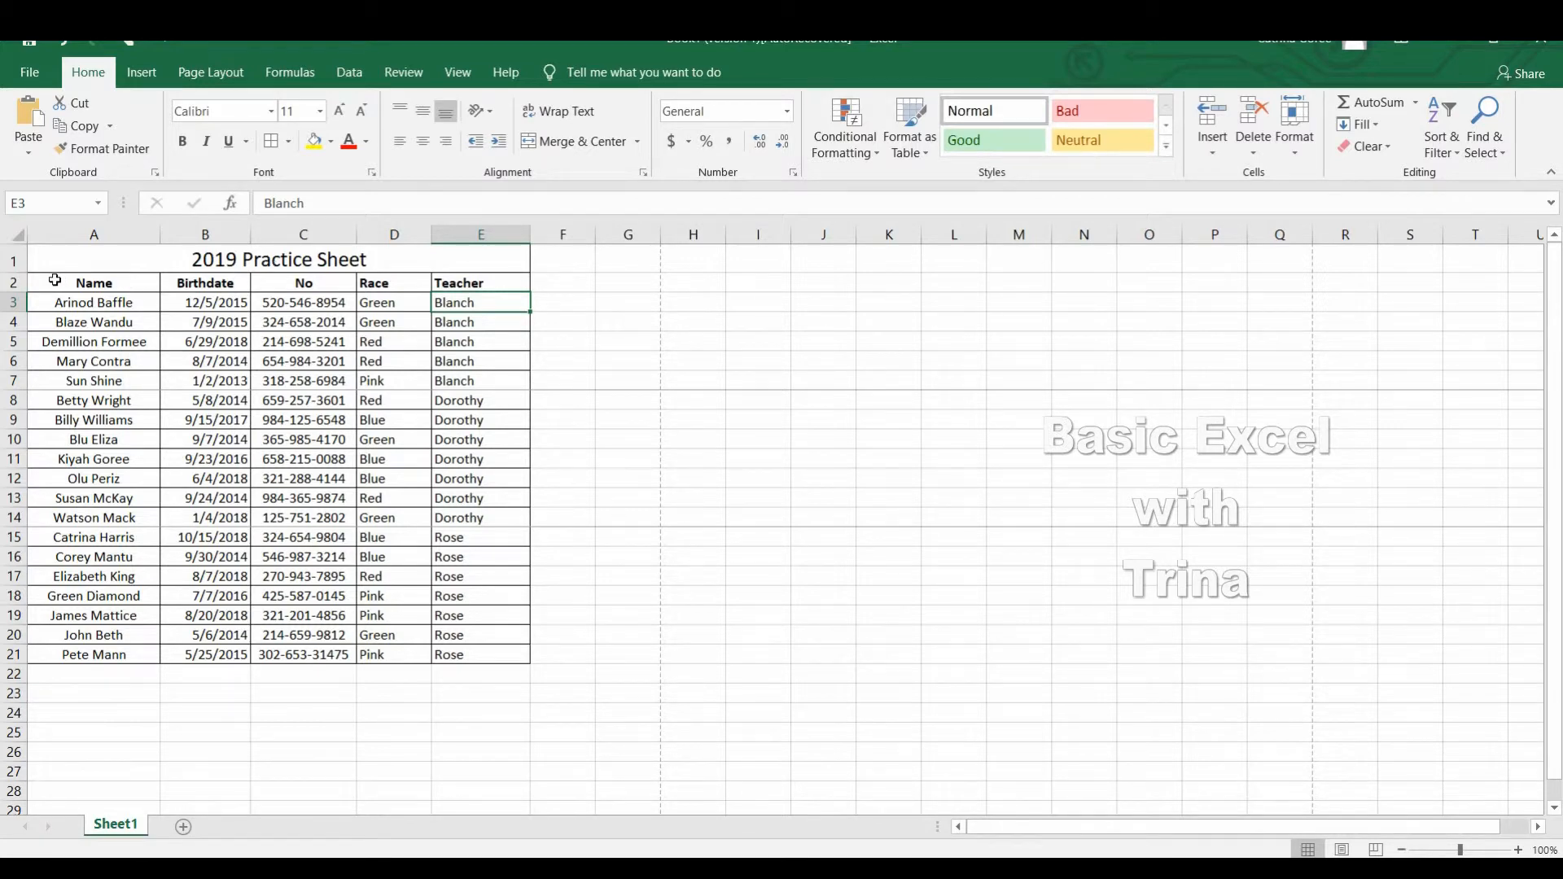
Insert a new sheet column before the Name column and make it slightly narrower.
click(98, 241)
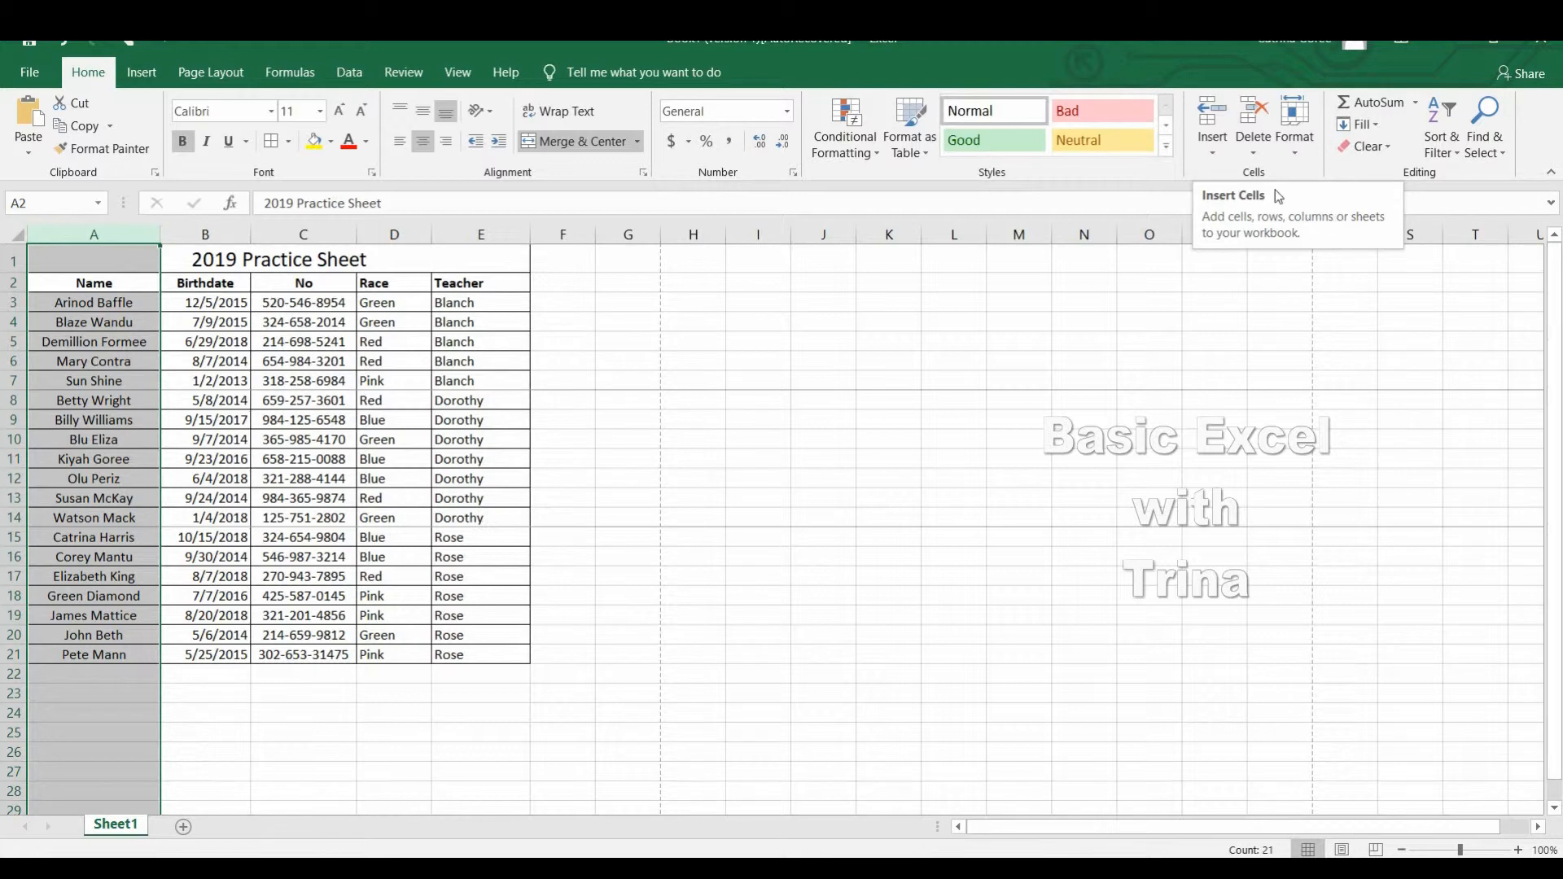
click(1219, 151)
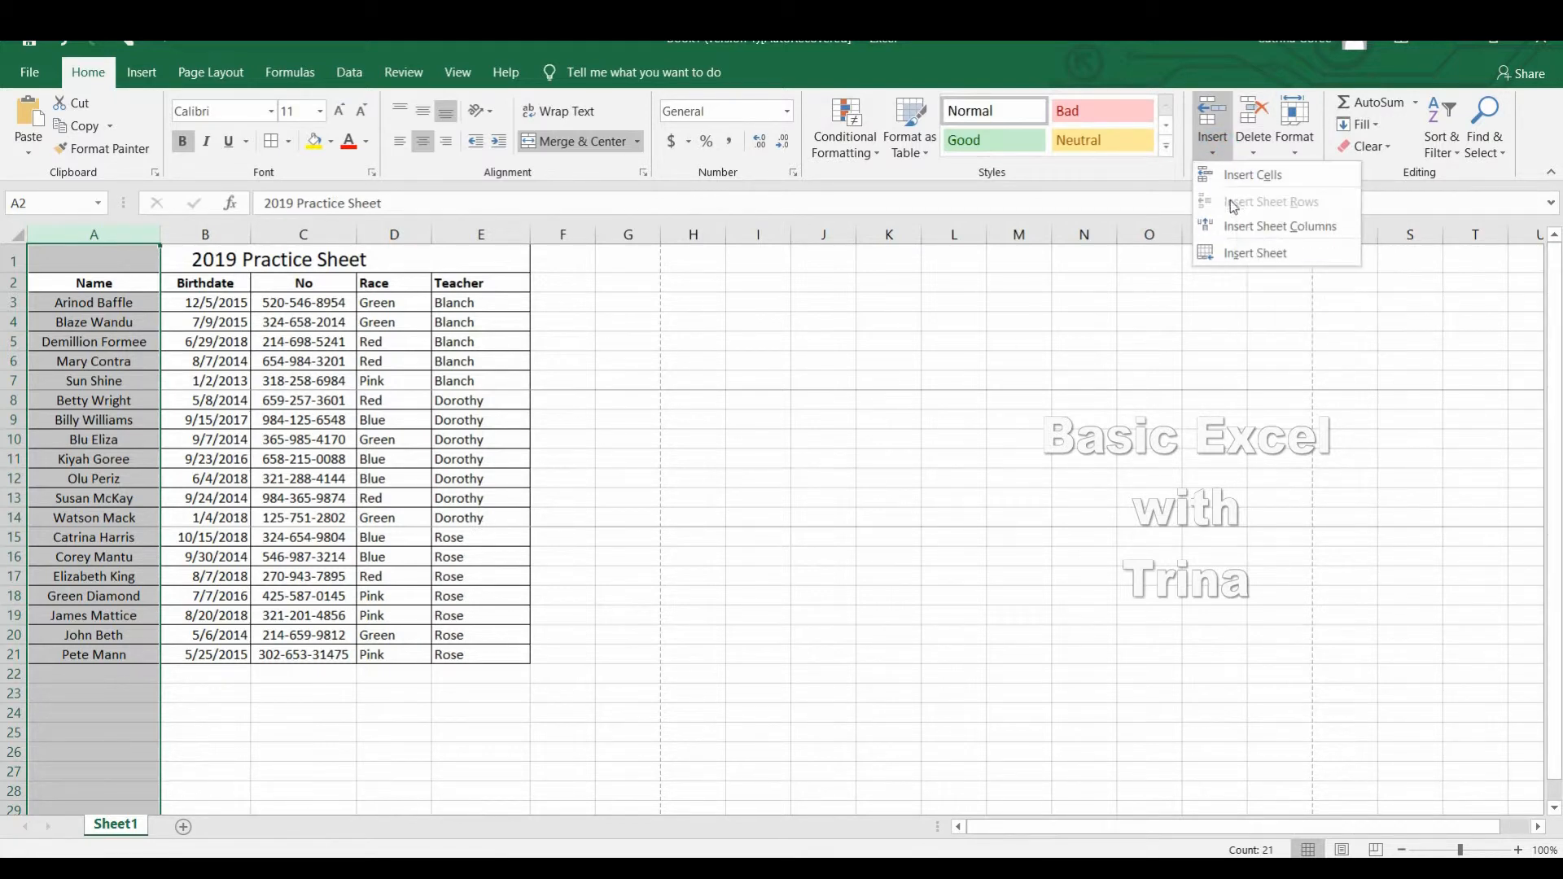
click(1231, 226)
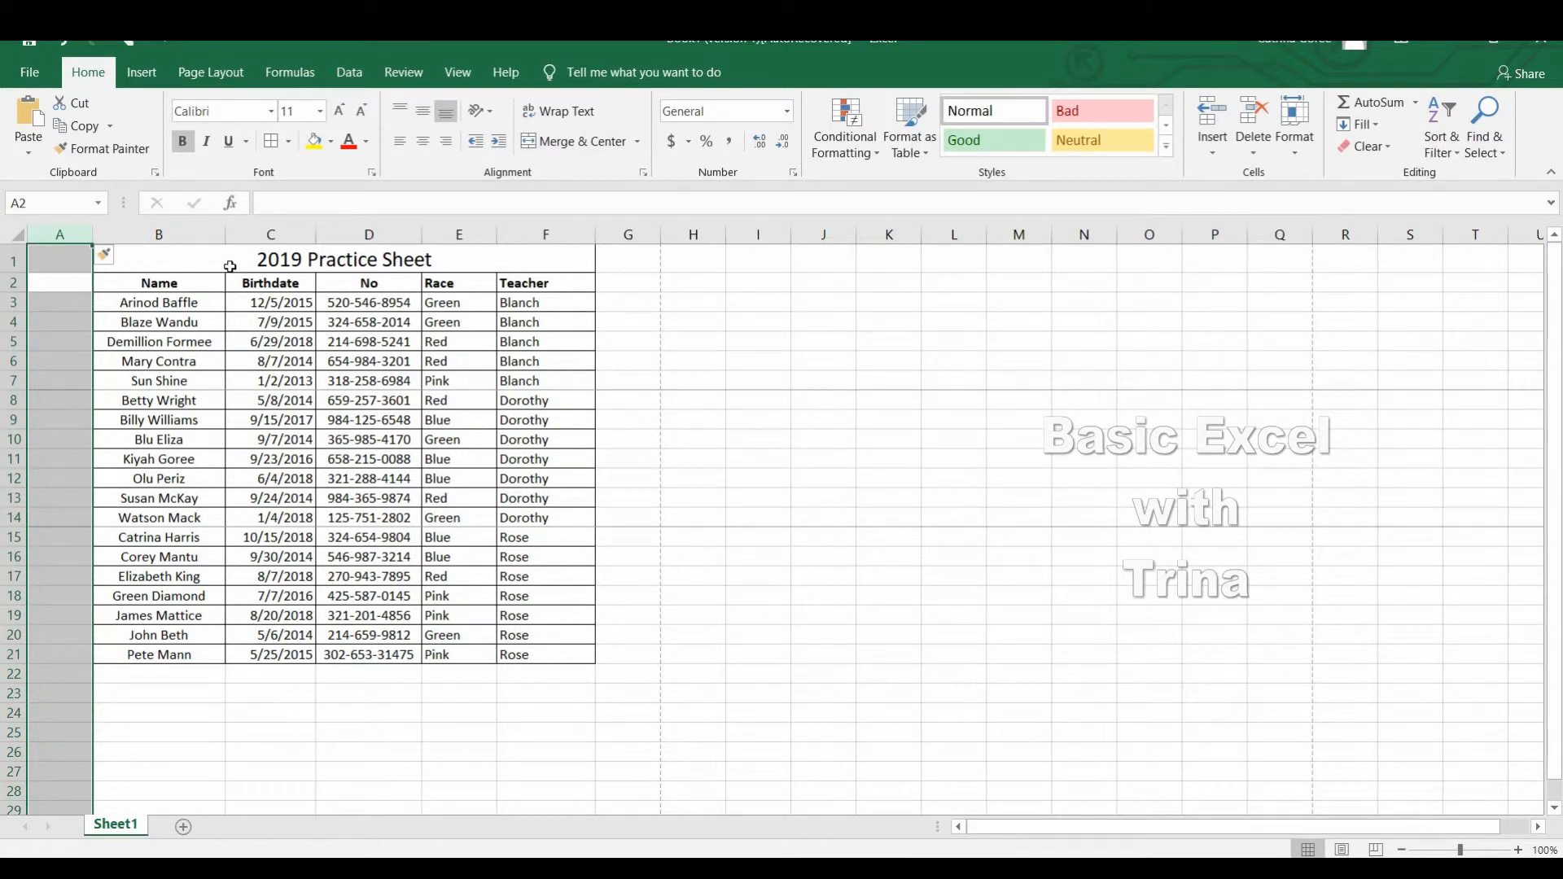
click(77, 287)
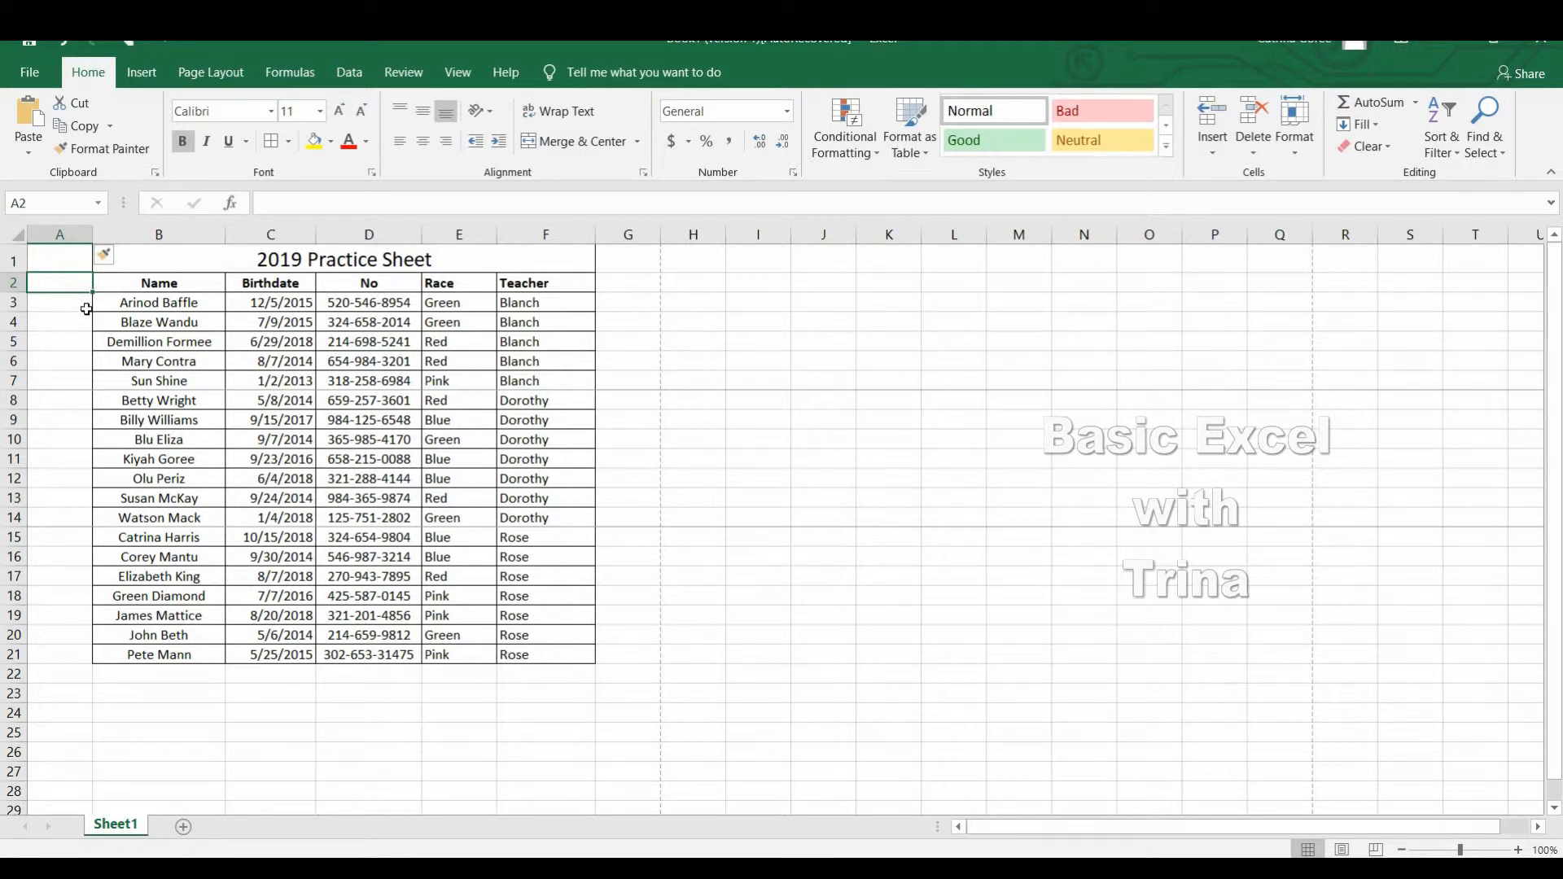
click(95, 239)
drag(95, 242, 81, 241)
Number the students in A3:A21 as a fill series starting from 1 in cell A3.
click(62, 305)
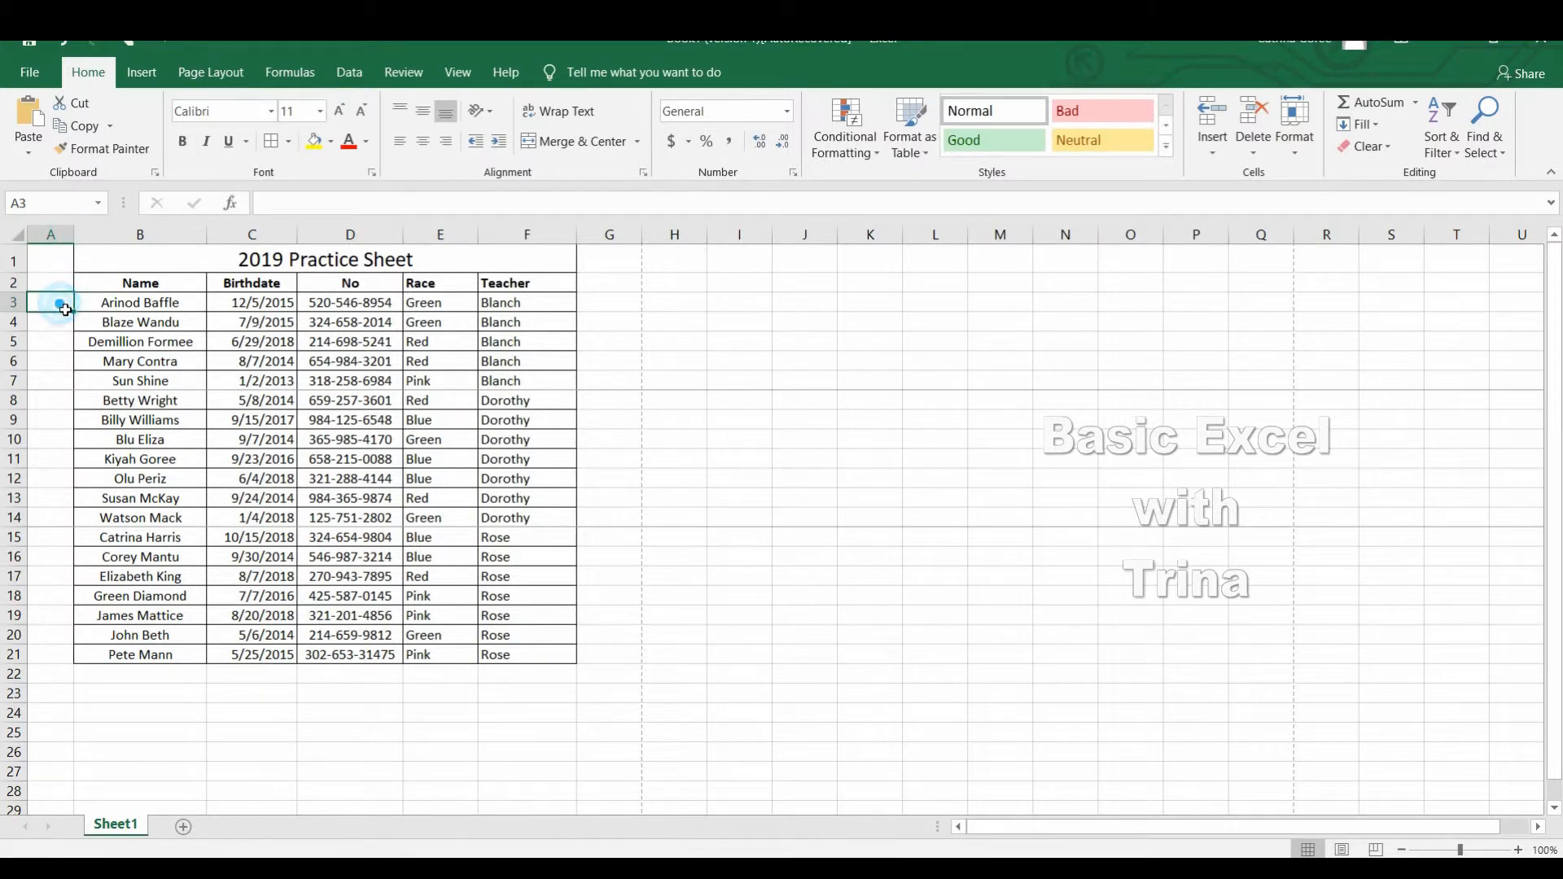
text(1)
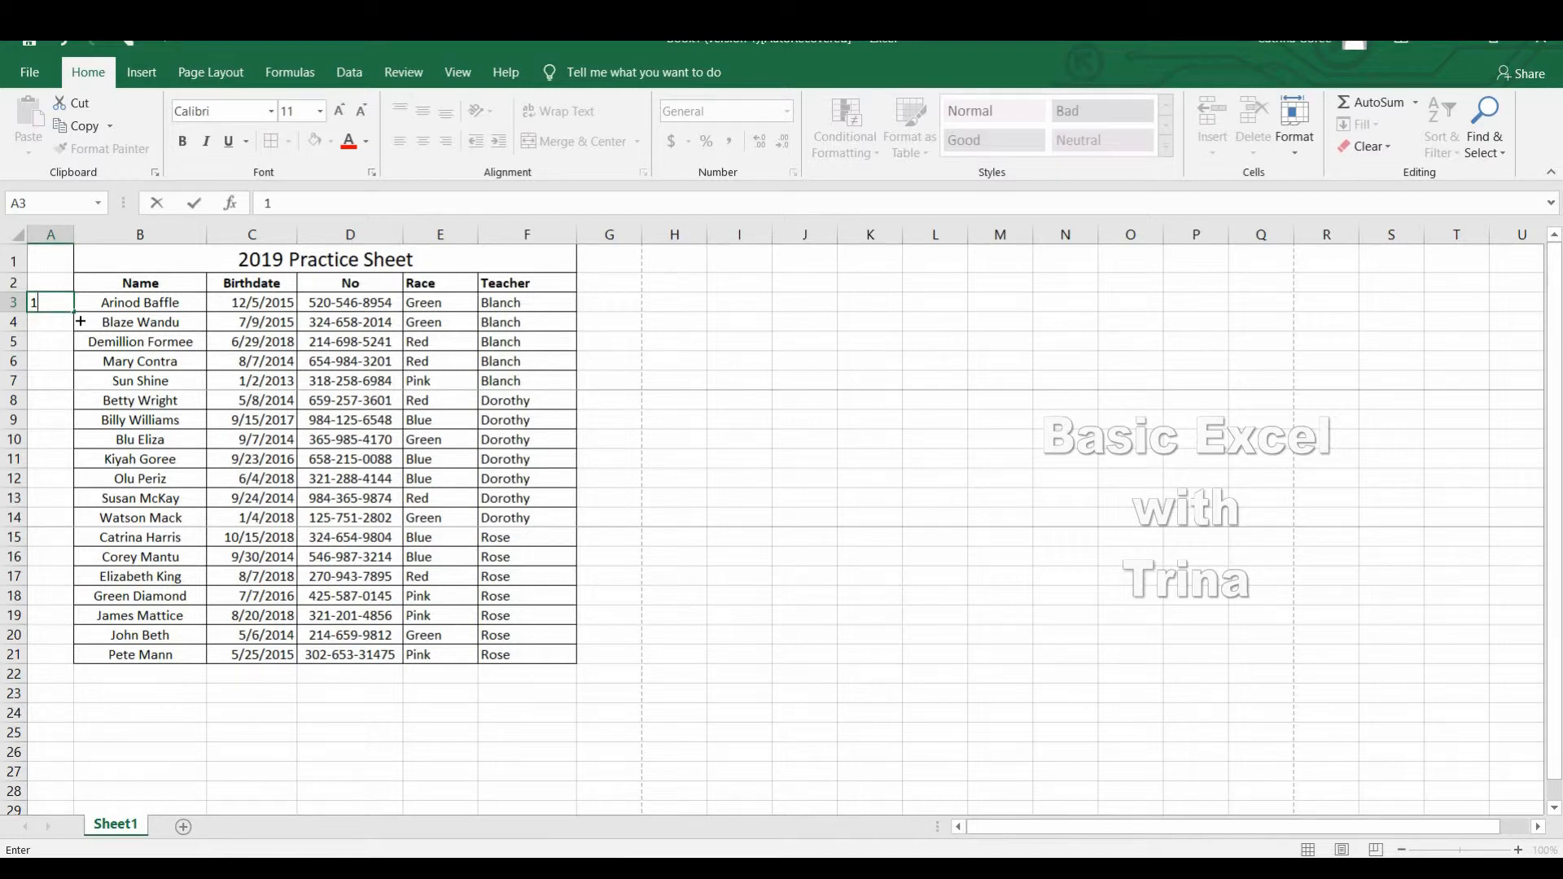
click(81, 322)
drag(80, 322, 85, 669)
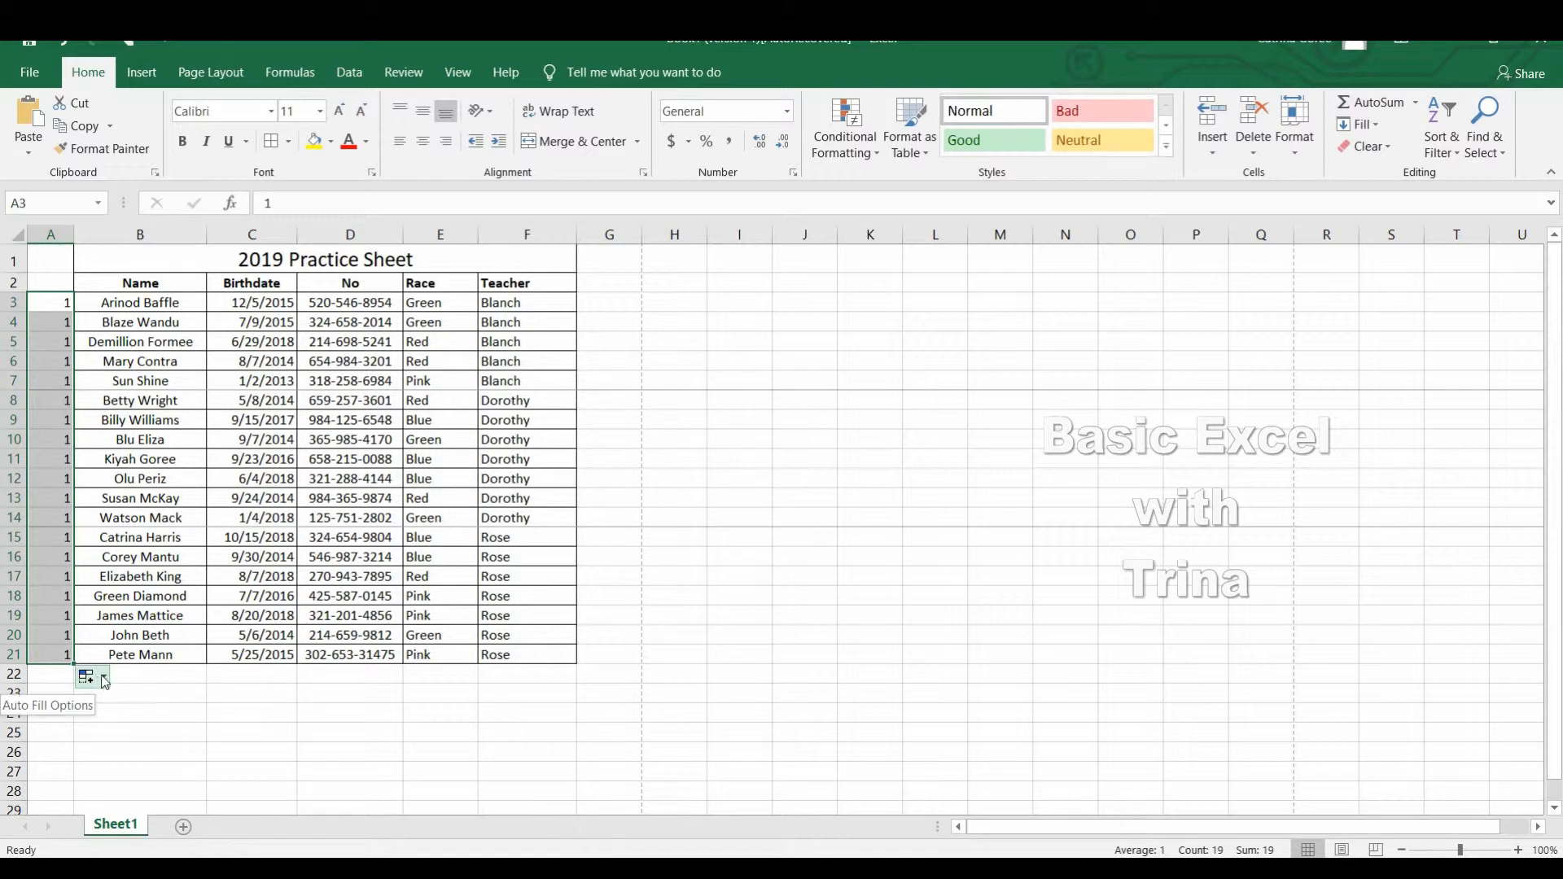
click(106, 679)
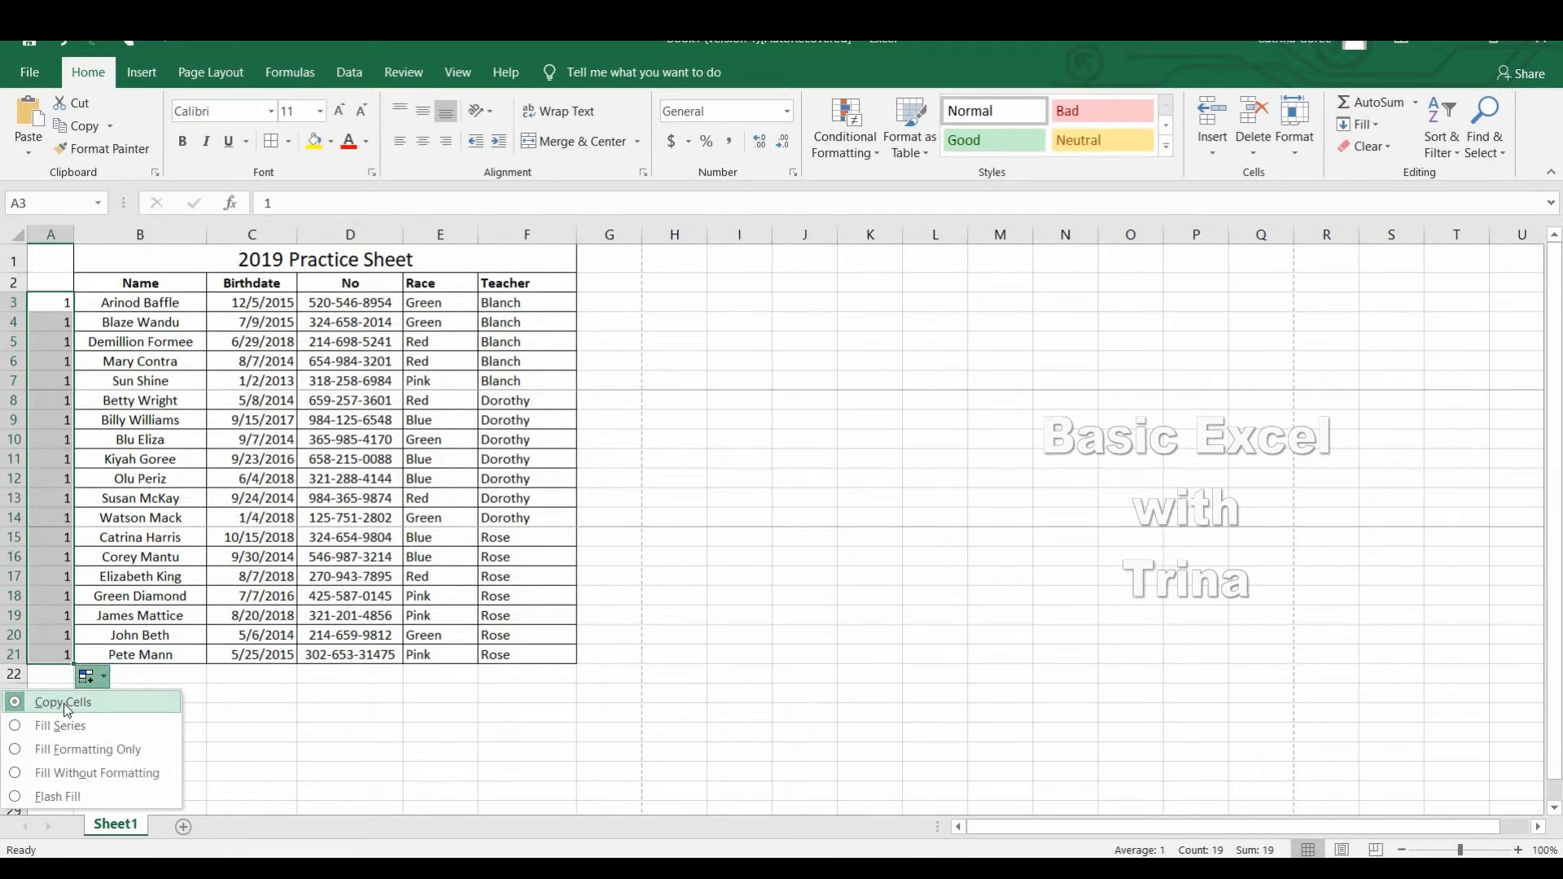
click(18, 727)
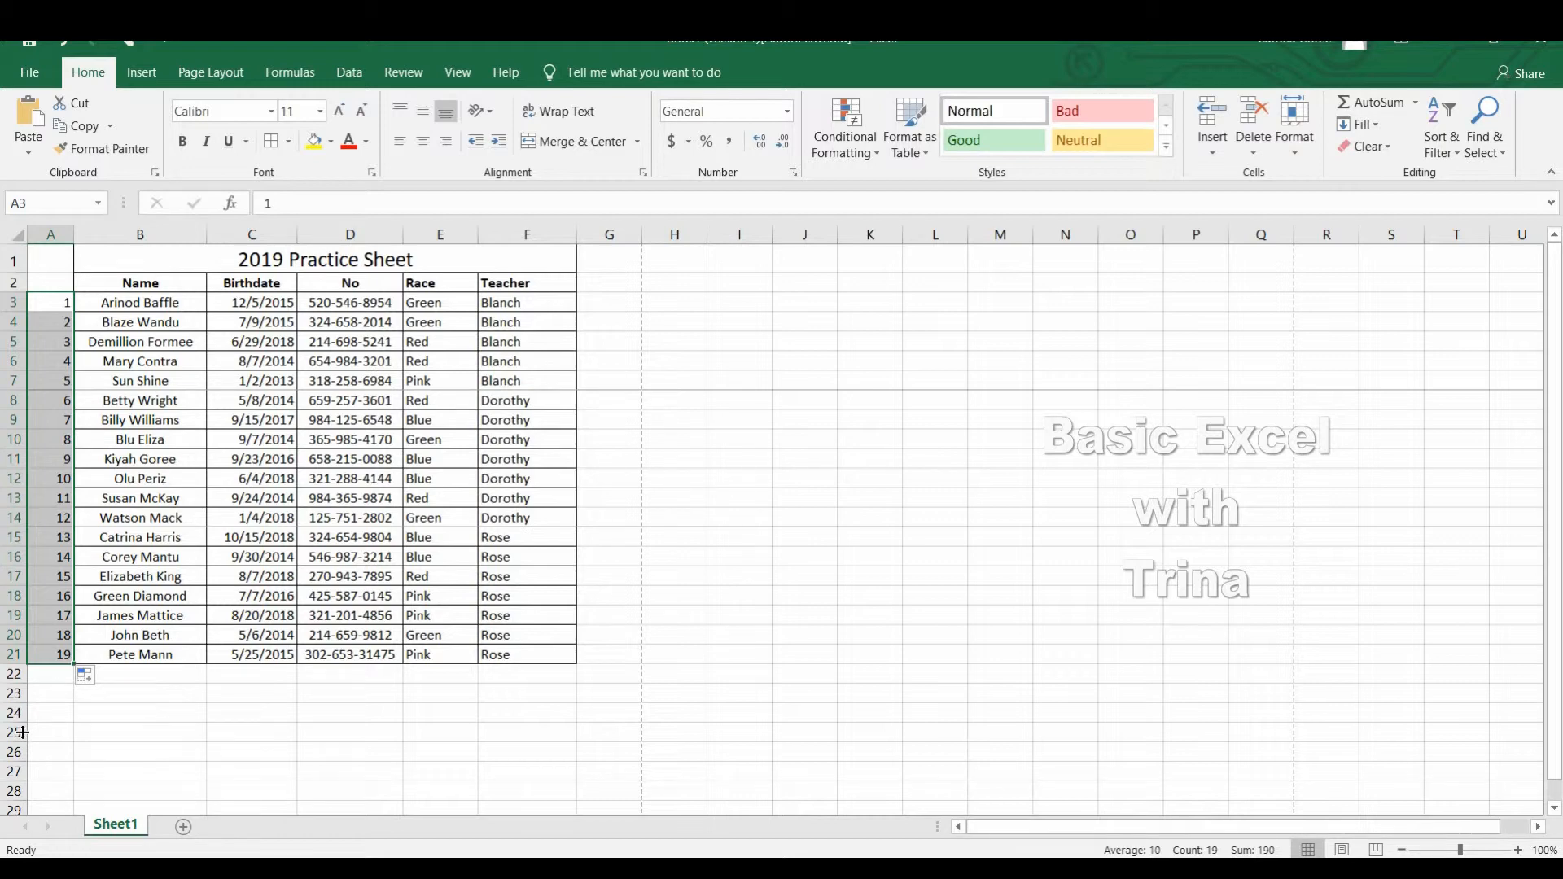
Add the entry "Build Up" in B22 and extend the numbering from A21 to A22 as a fill series.
click(134, 682)
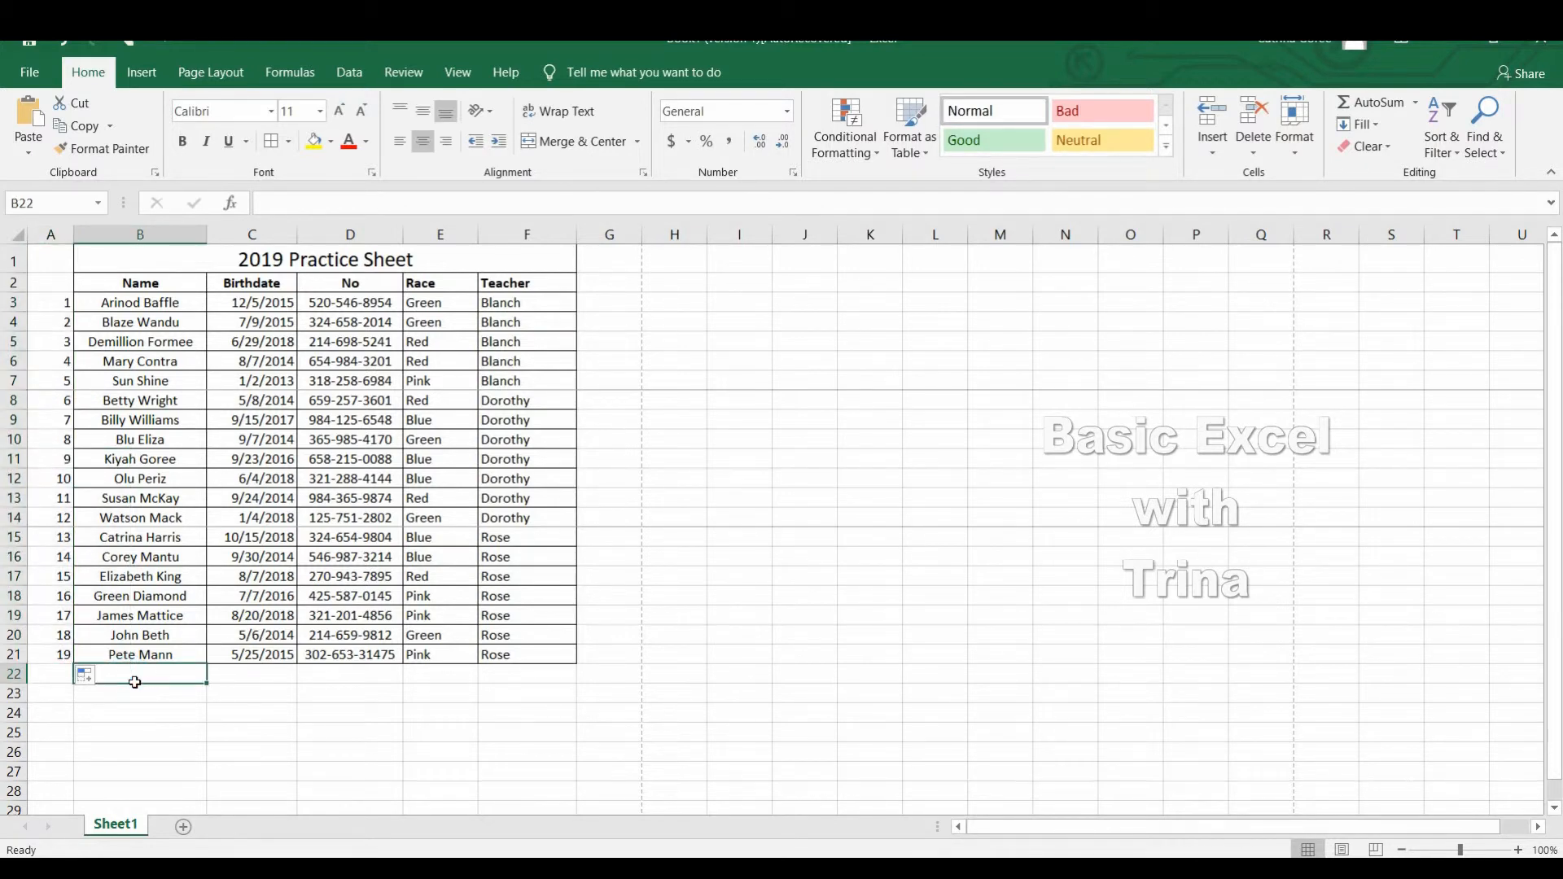
text(Build)
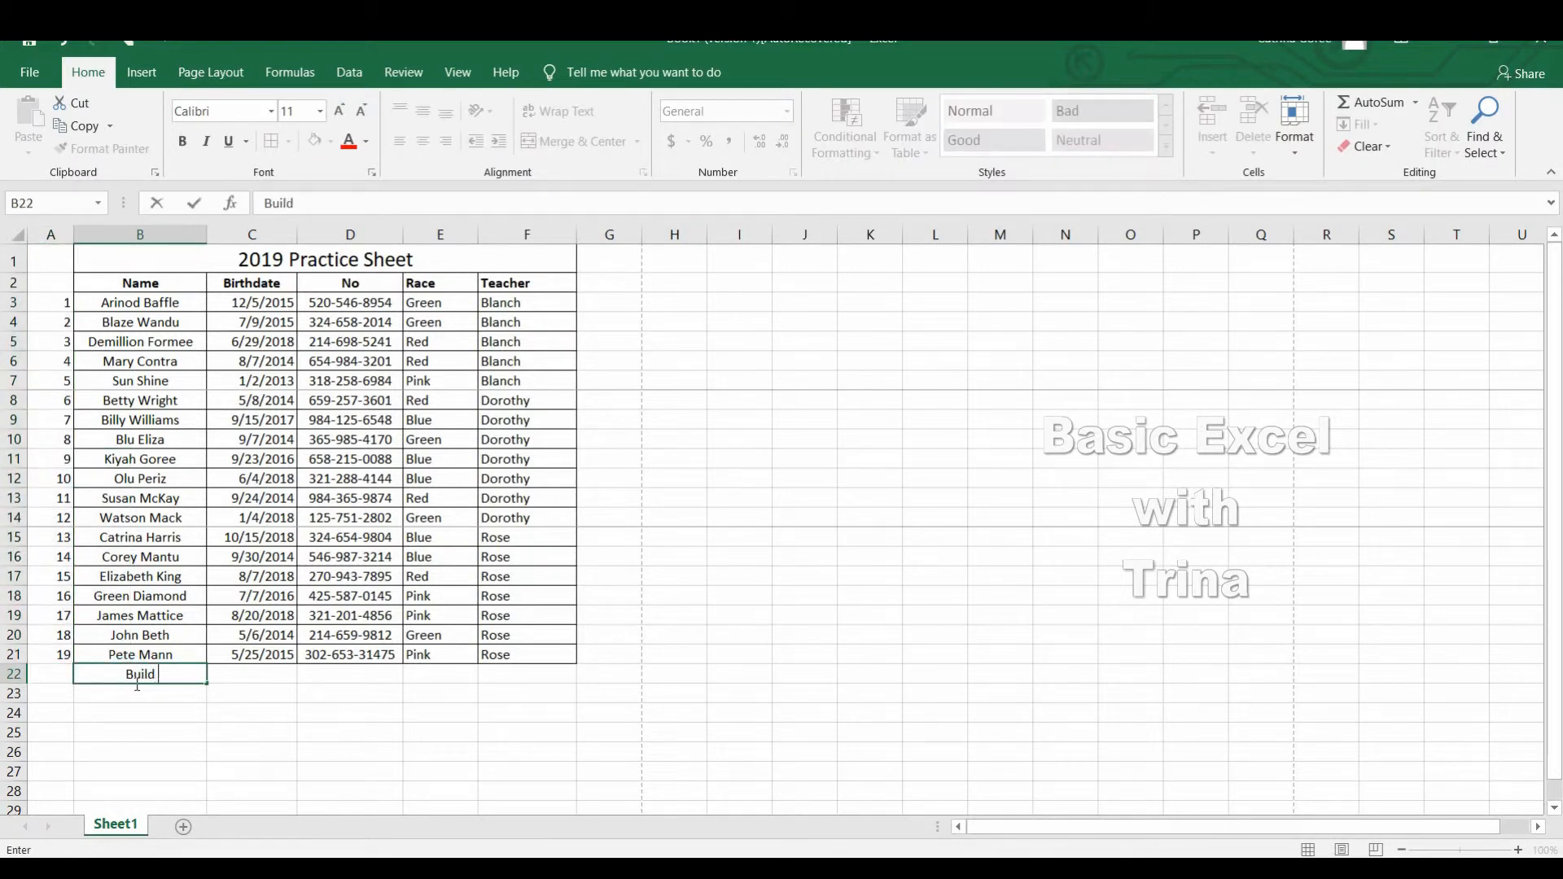
text( Up)
click(61, 663)
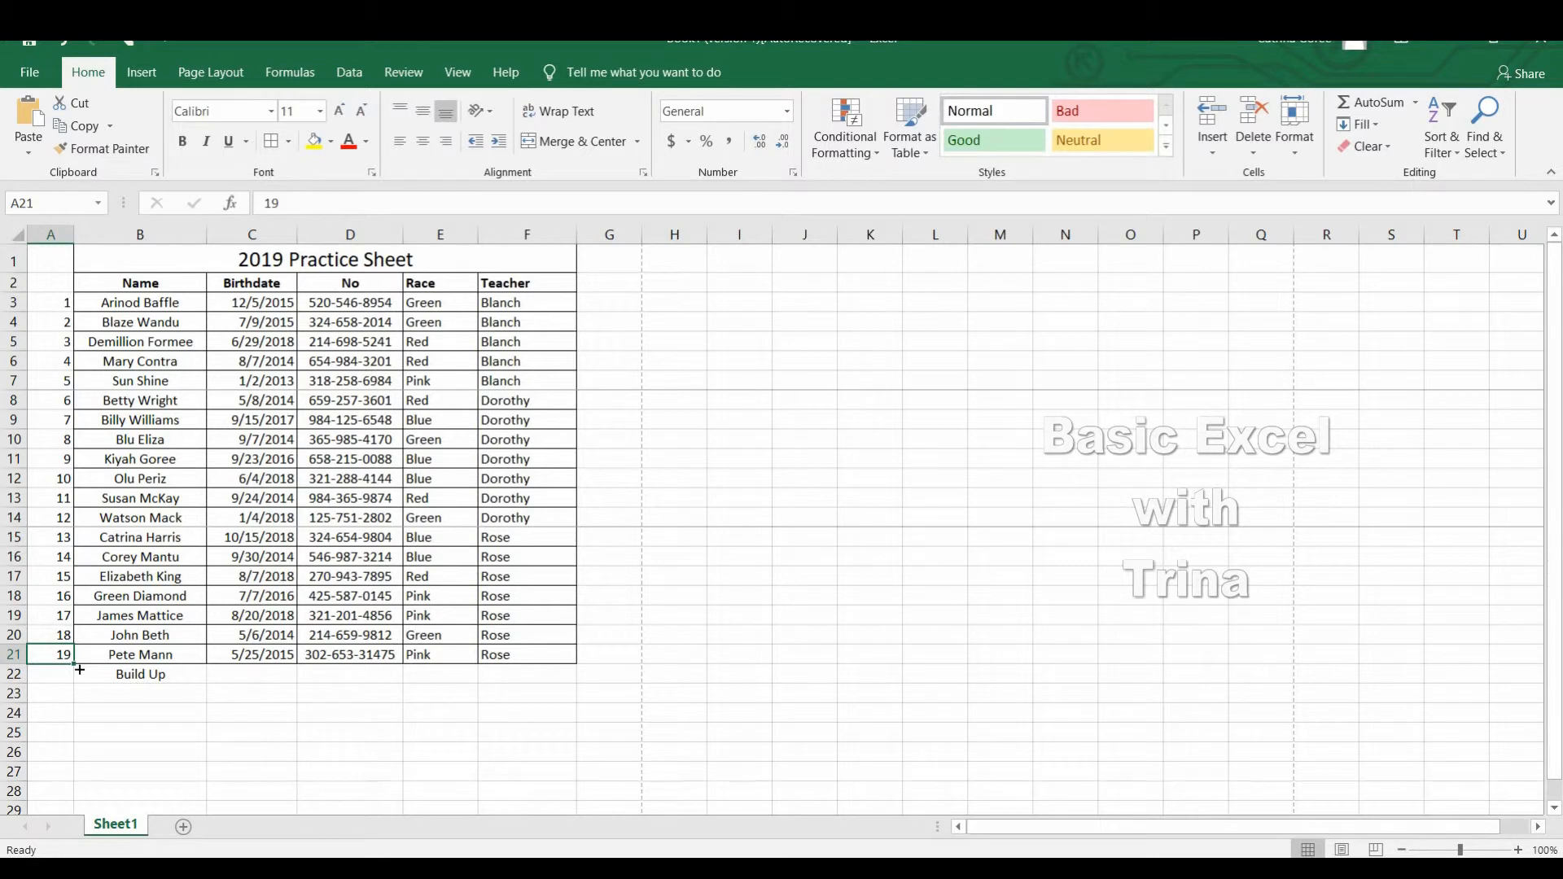
drag(79, 669, 76, 687)
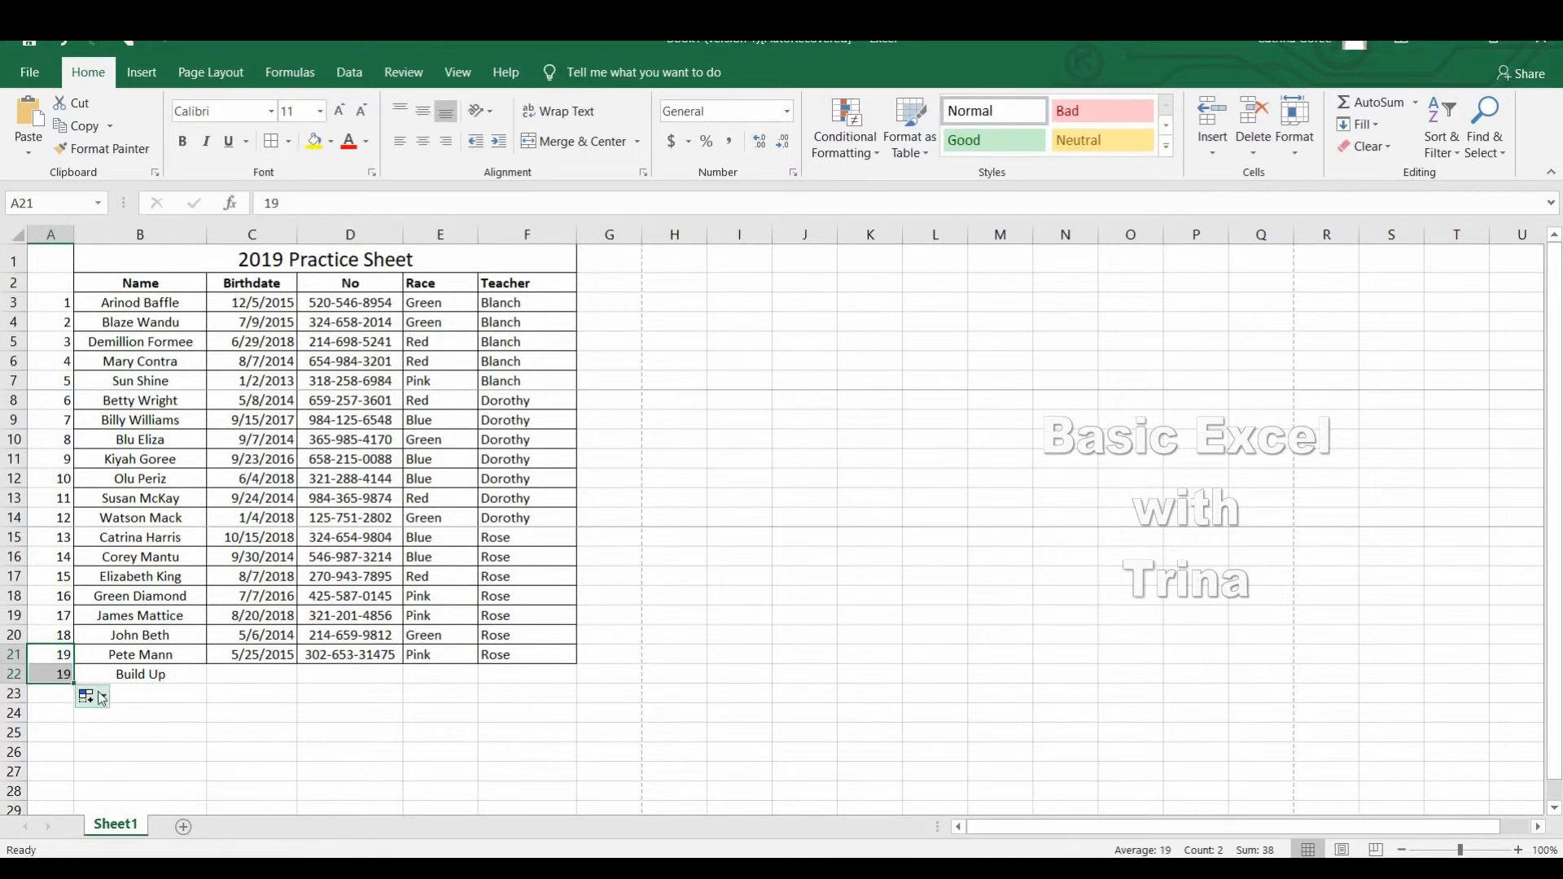
click(101, 698)
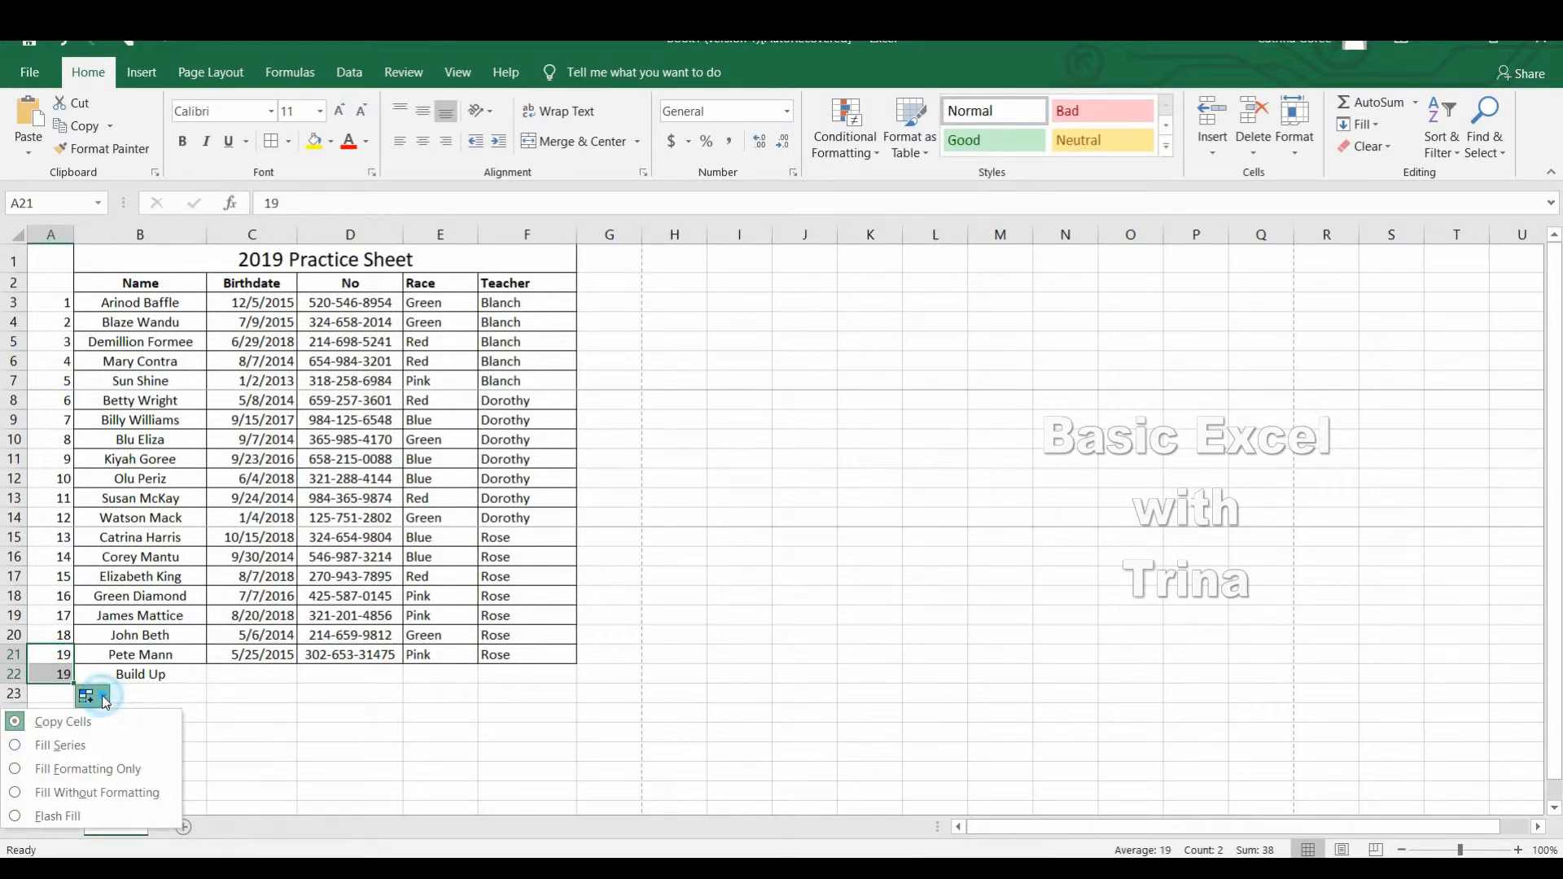
click(22, 747)
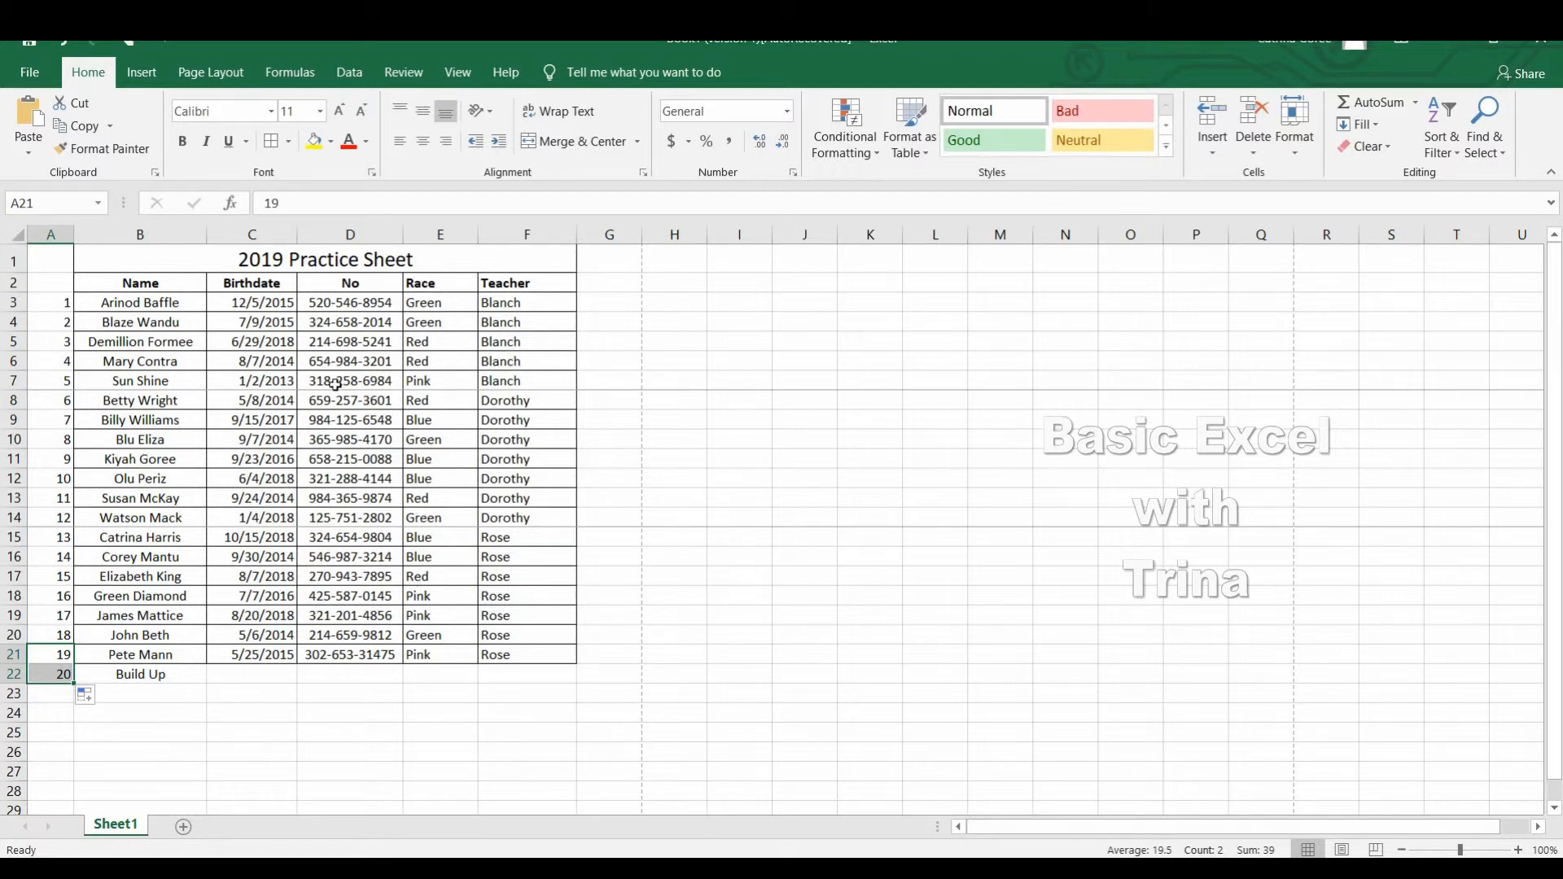
Set rows 1 to 2 ($1:$2) as print titles that repeat at the top of every printed page.
click(97, 267)
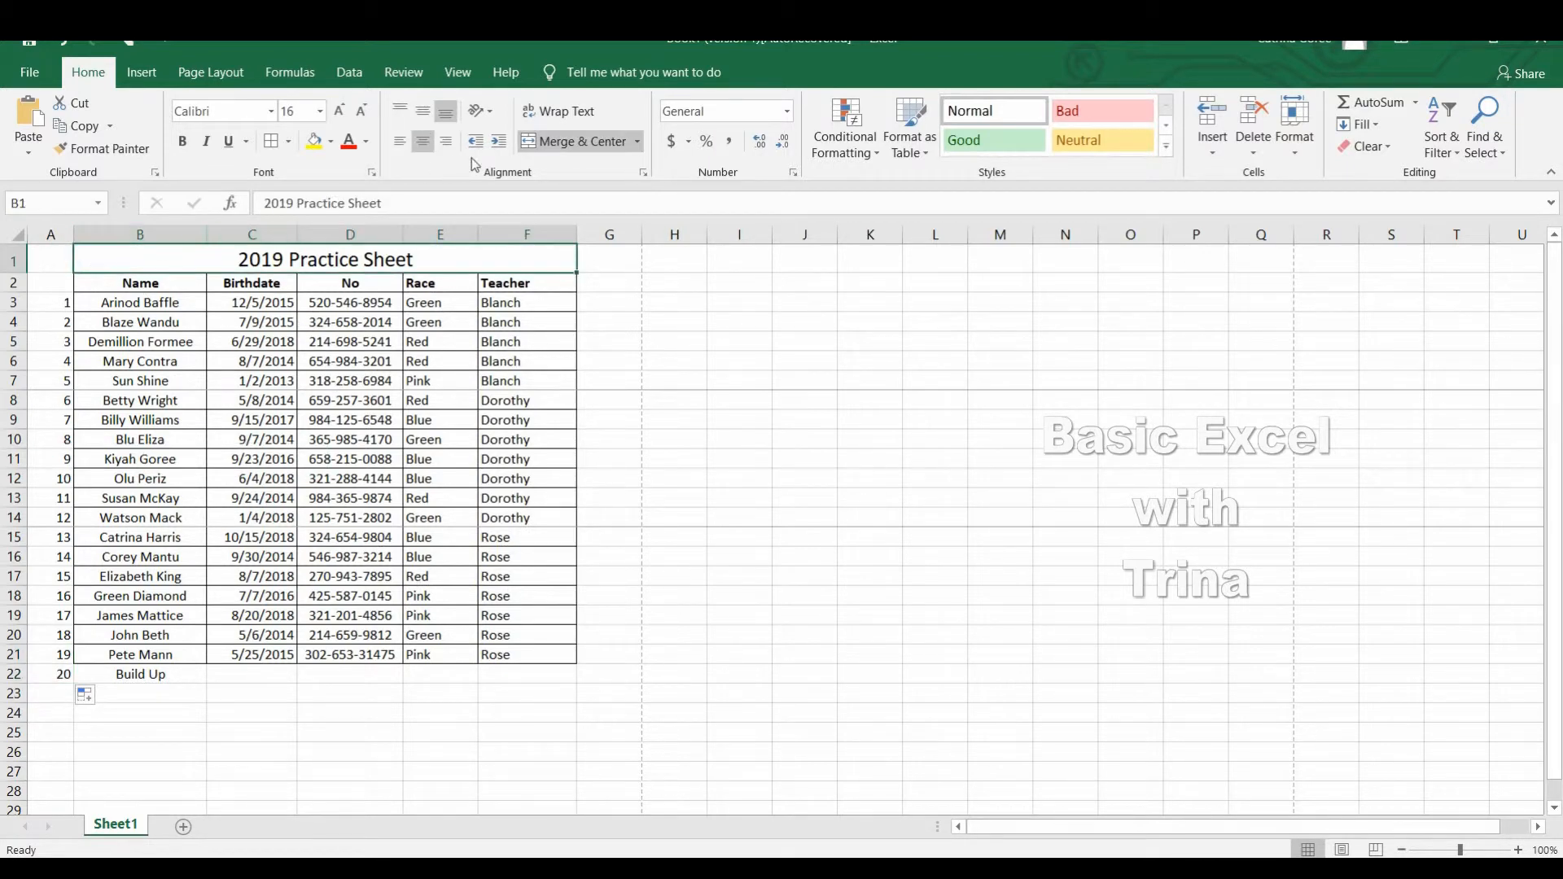
click(233, 85)
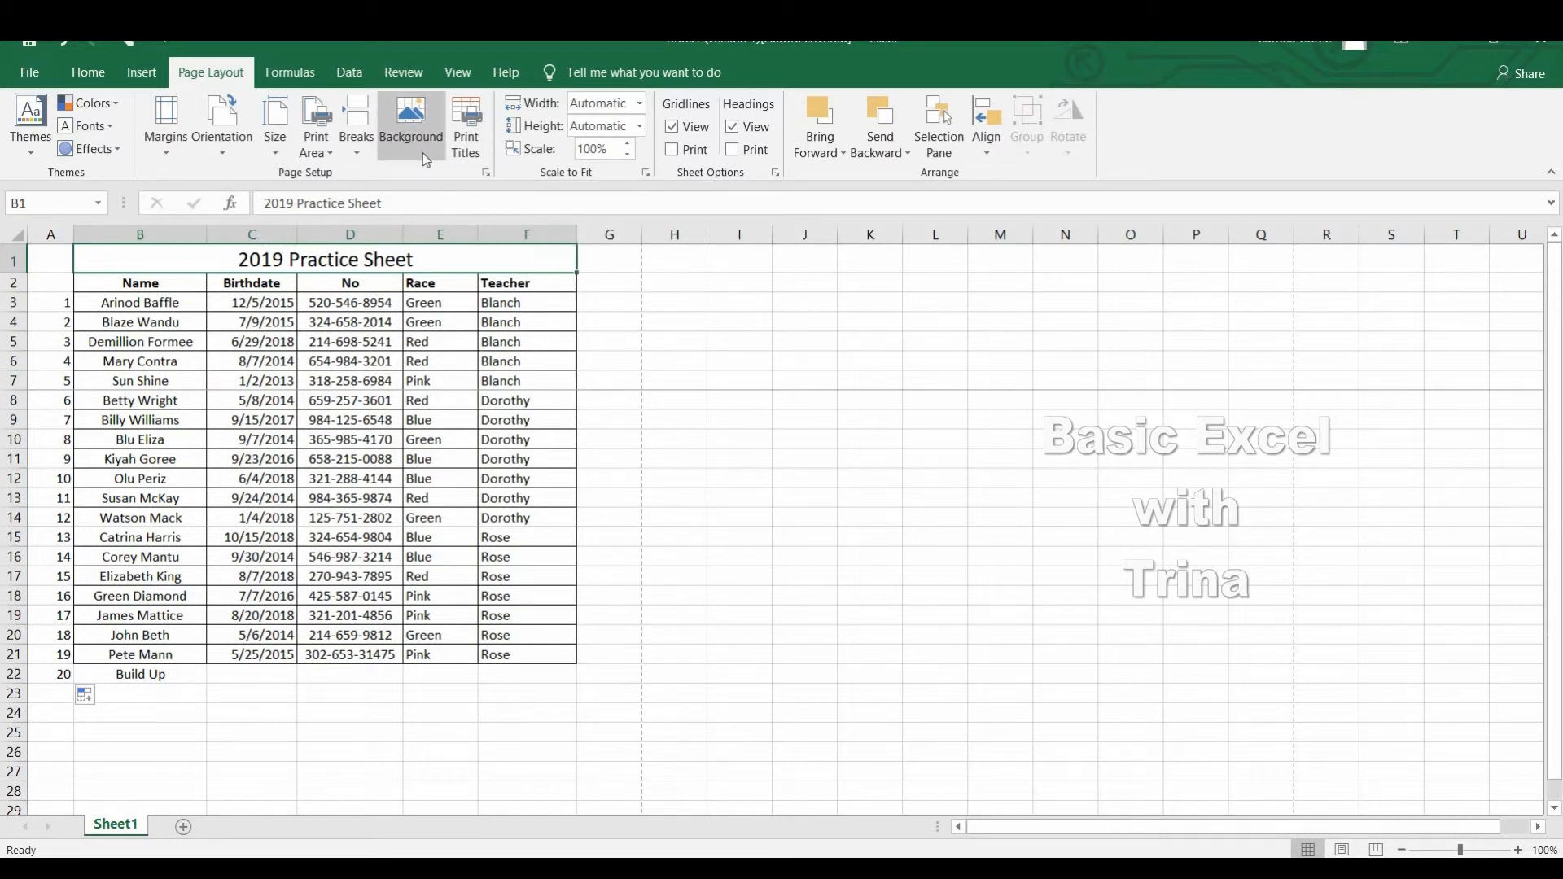
click(467, 138)
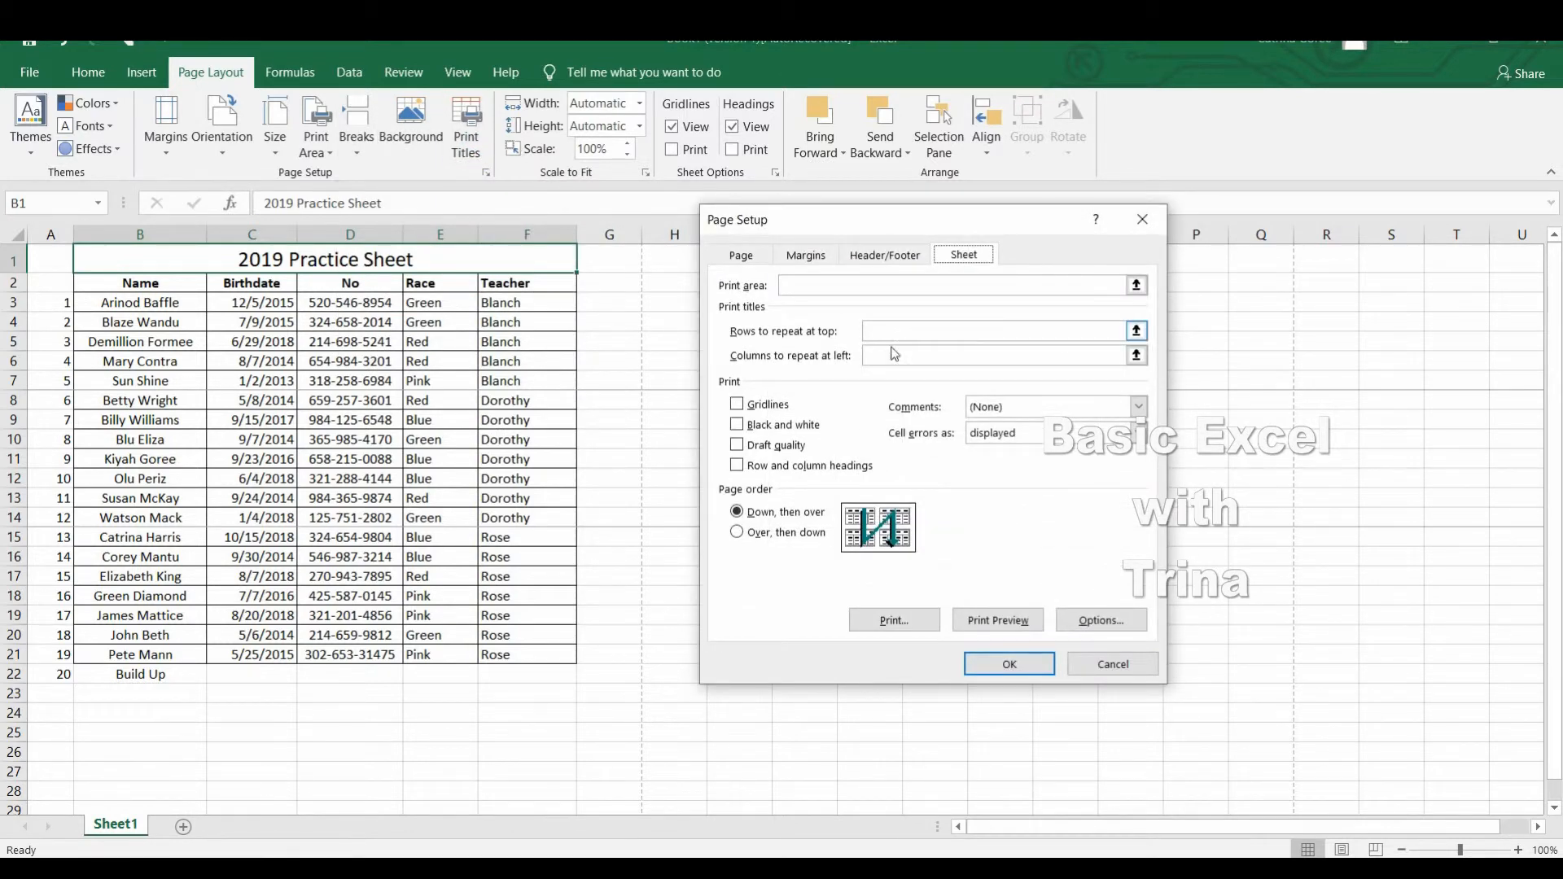
click(879, 339)
click(885, 338)
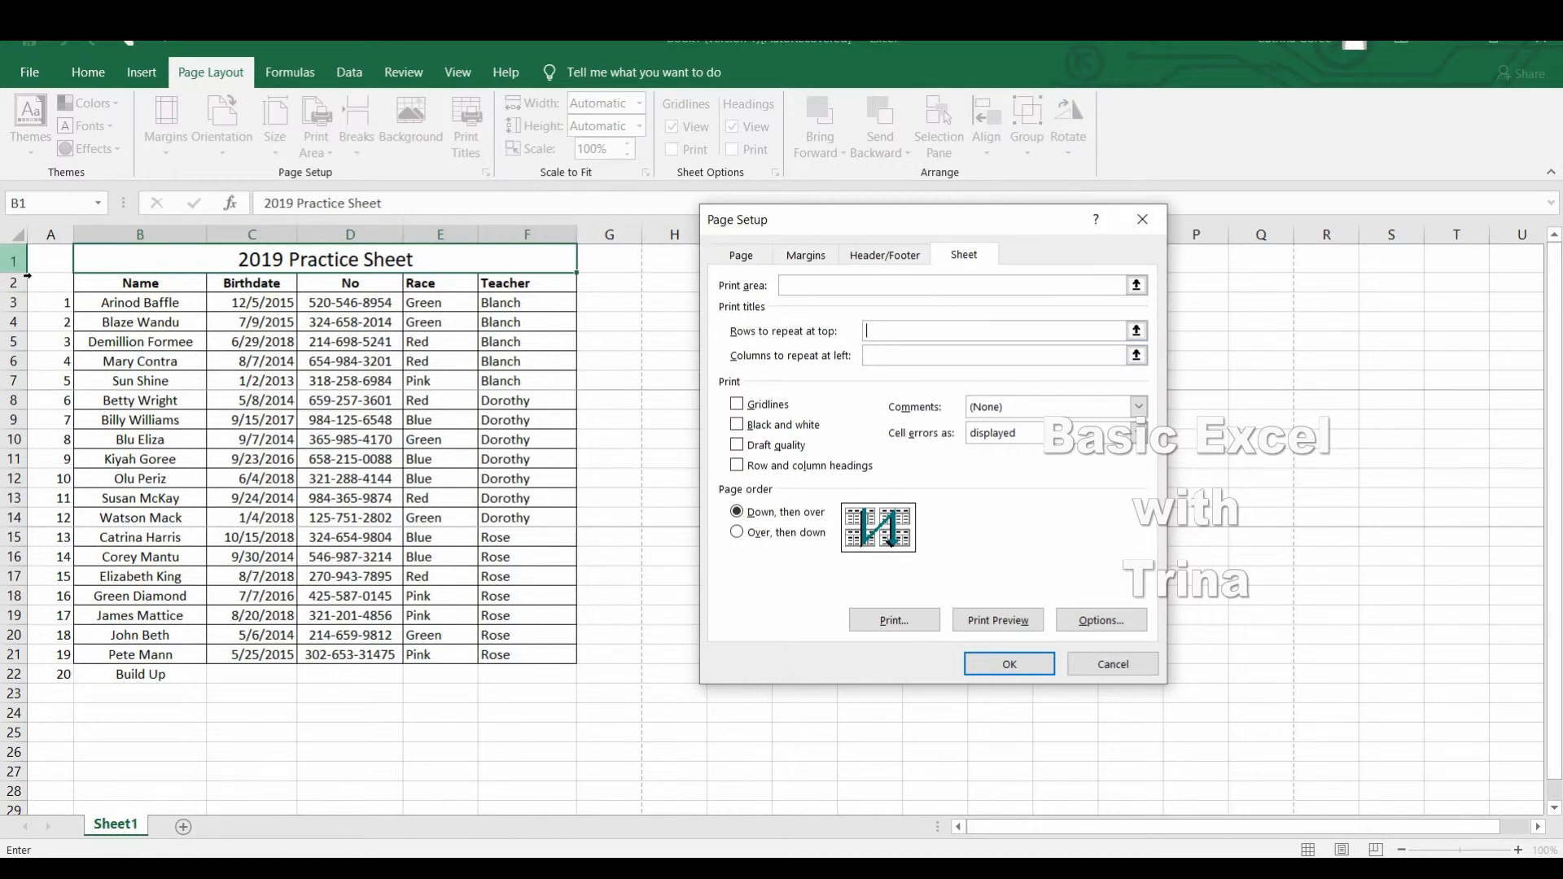
drag(16, 259, 26, 295)
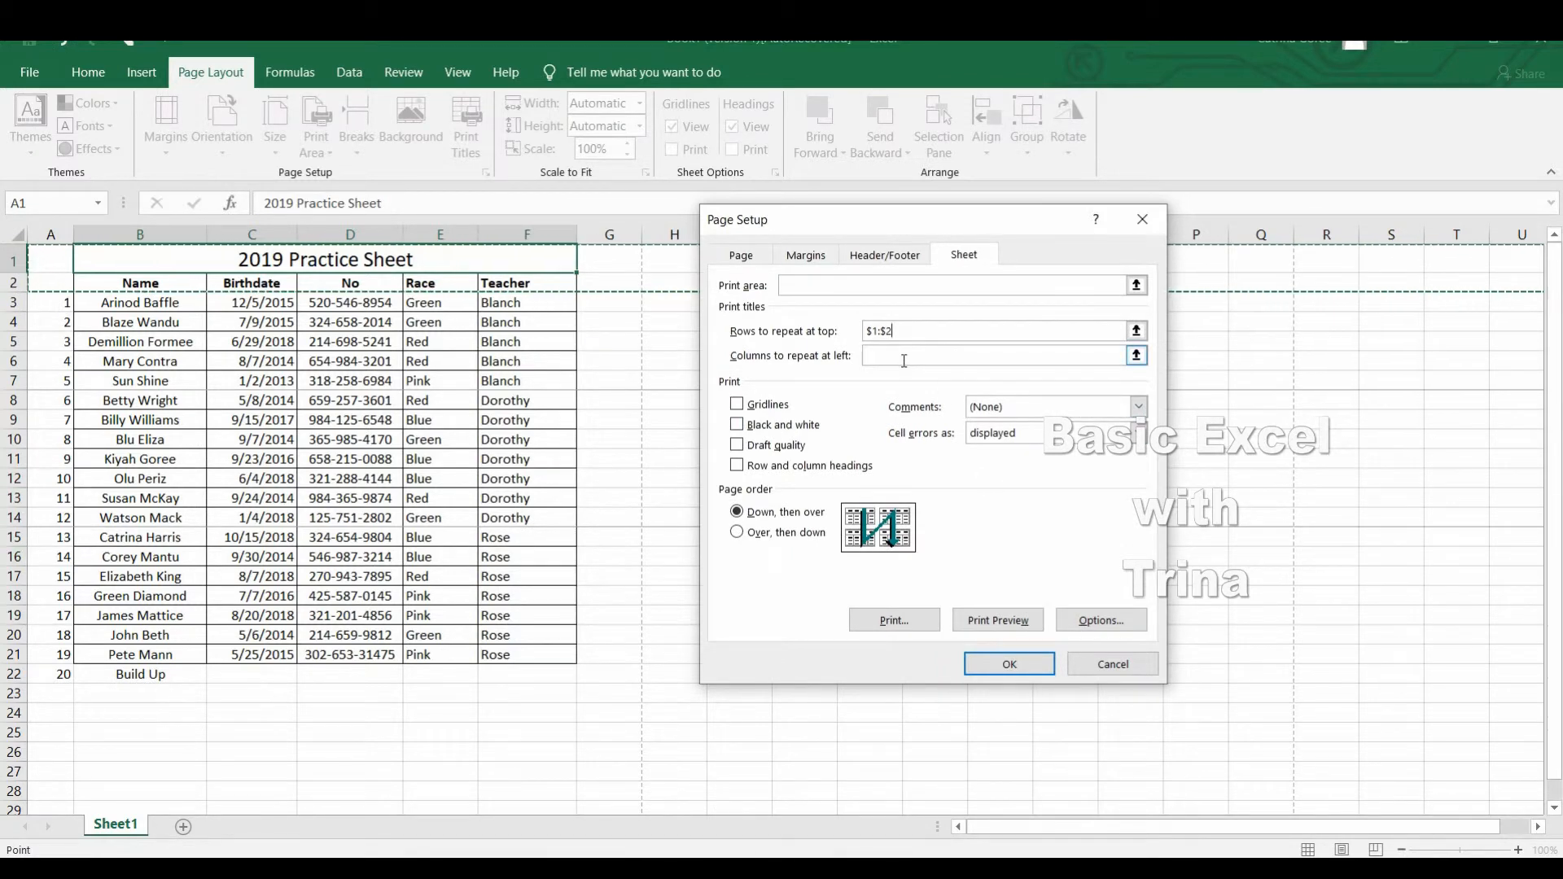
click(1006, 666)
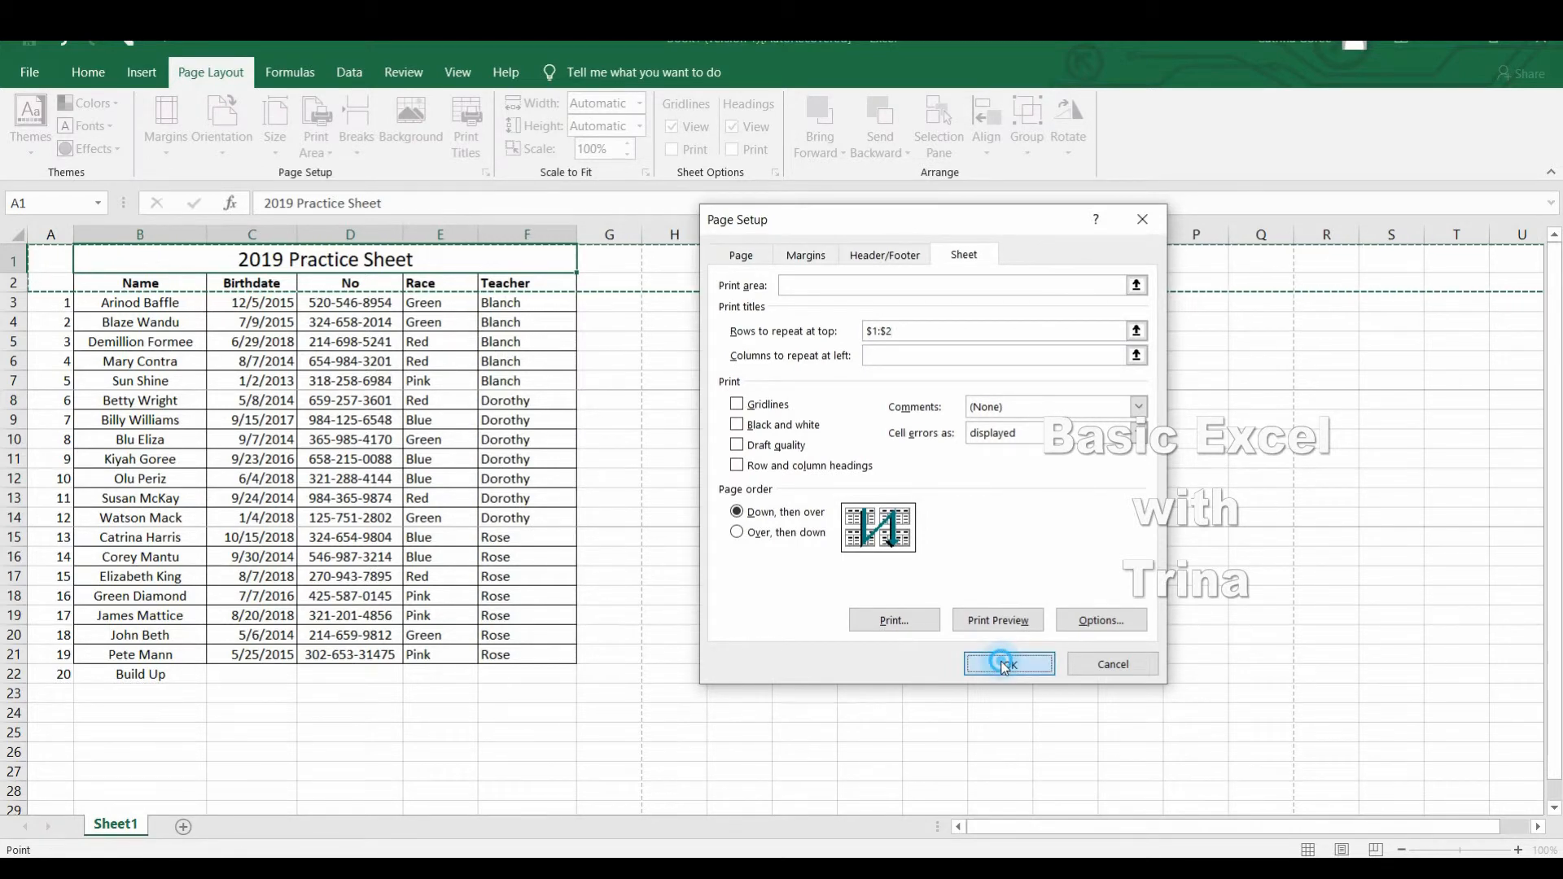
Check the title and header rows on each of the three pages in the print preview, and return to the sheet.
click(29, 77)
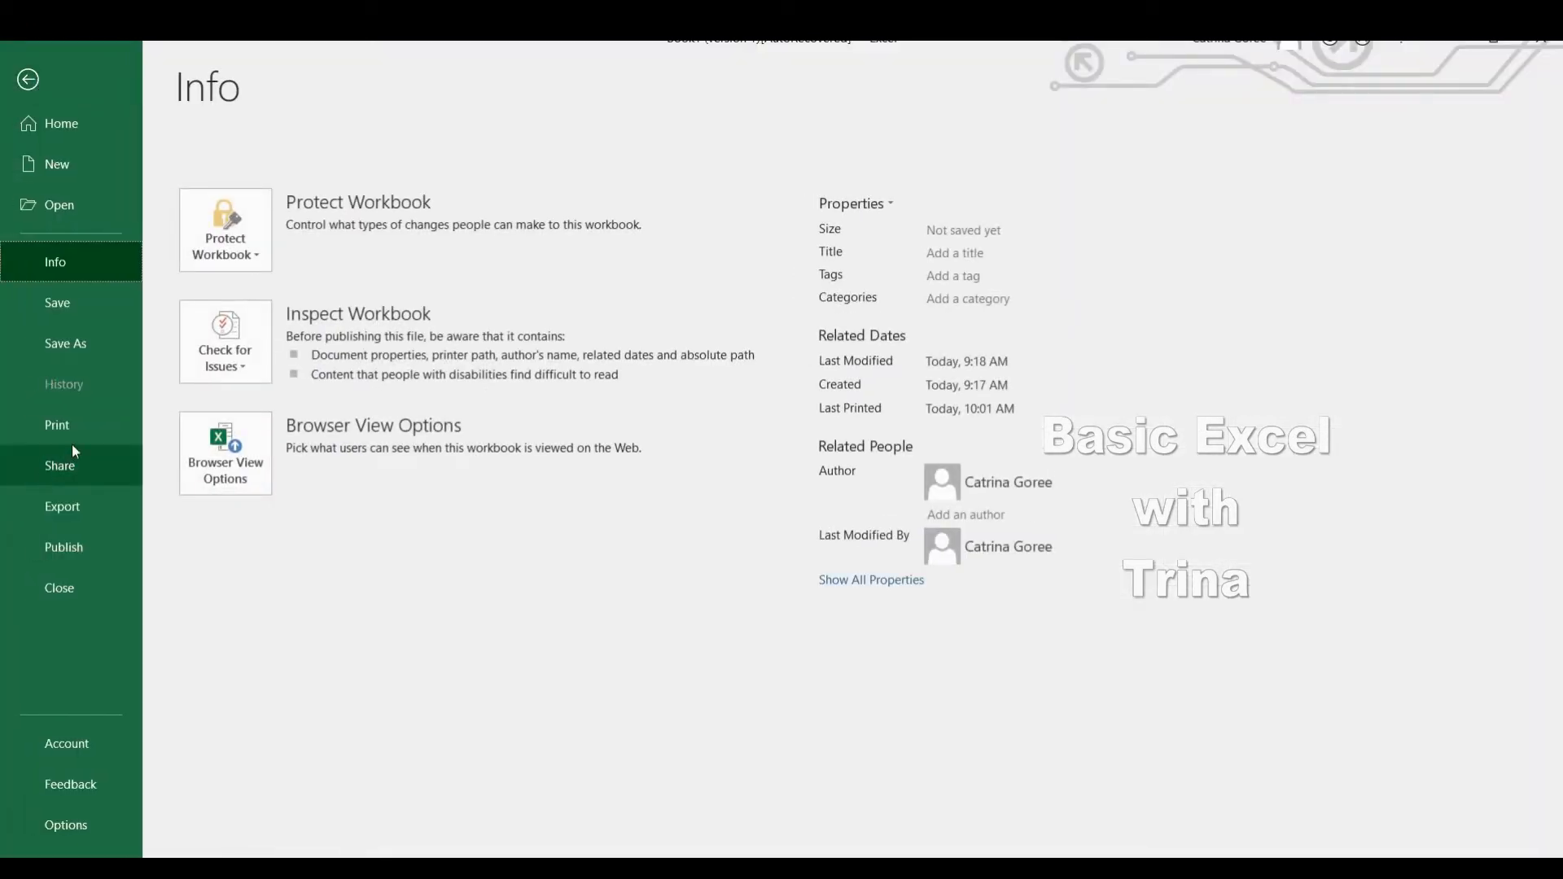
click(90, 432)
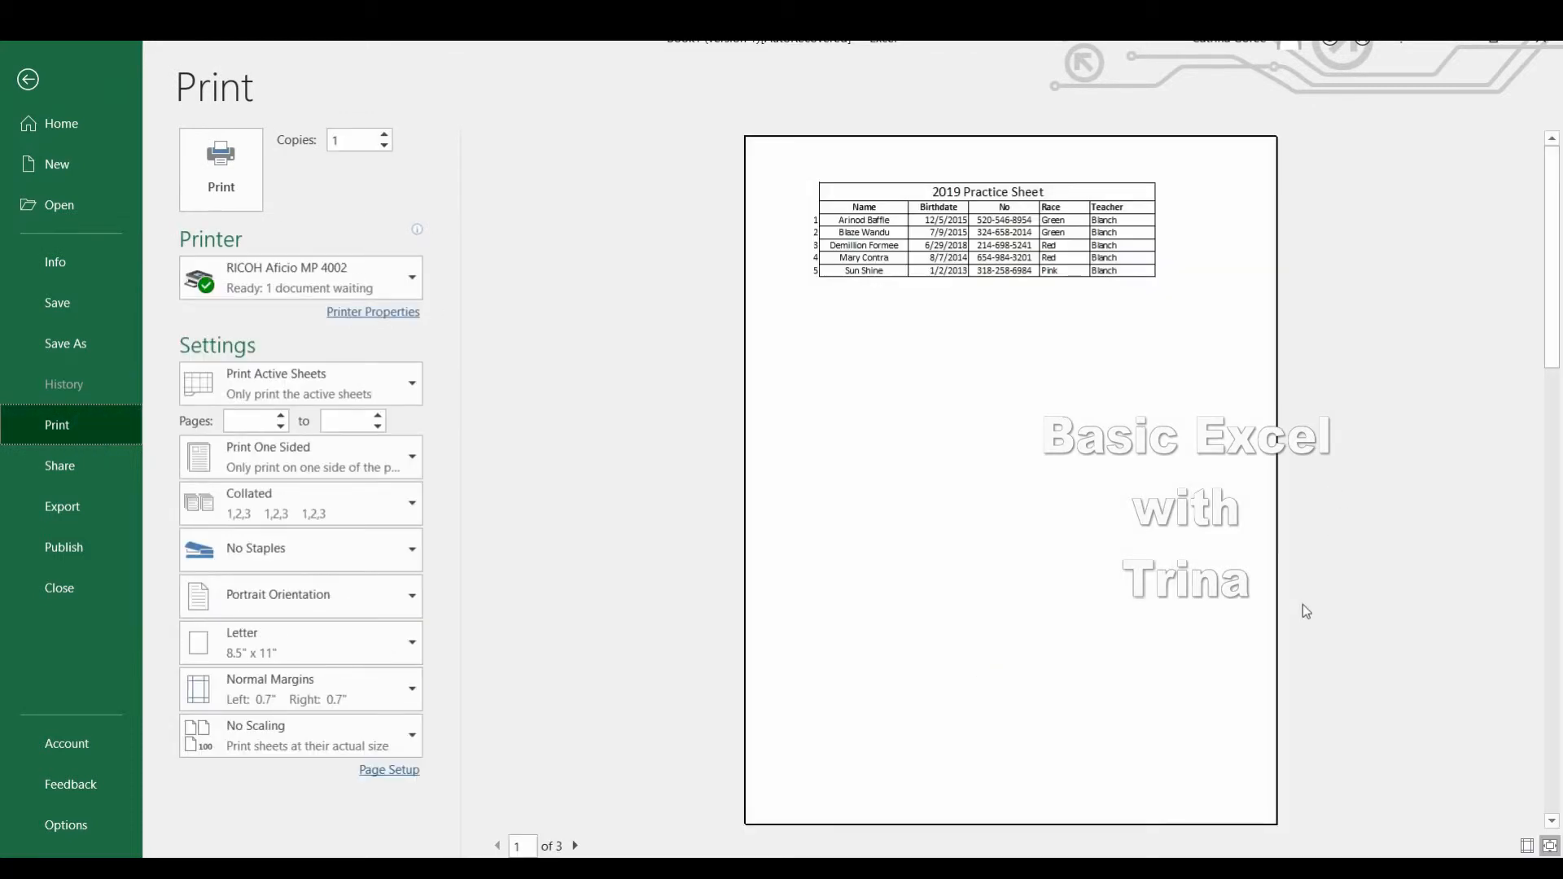
click(576, 846)
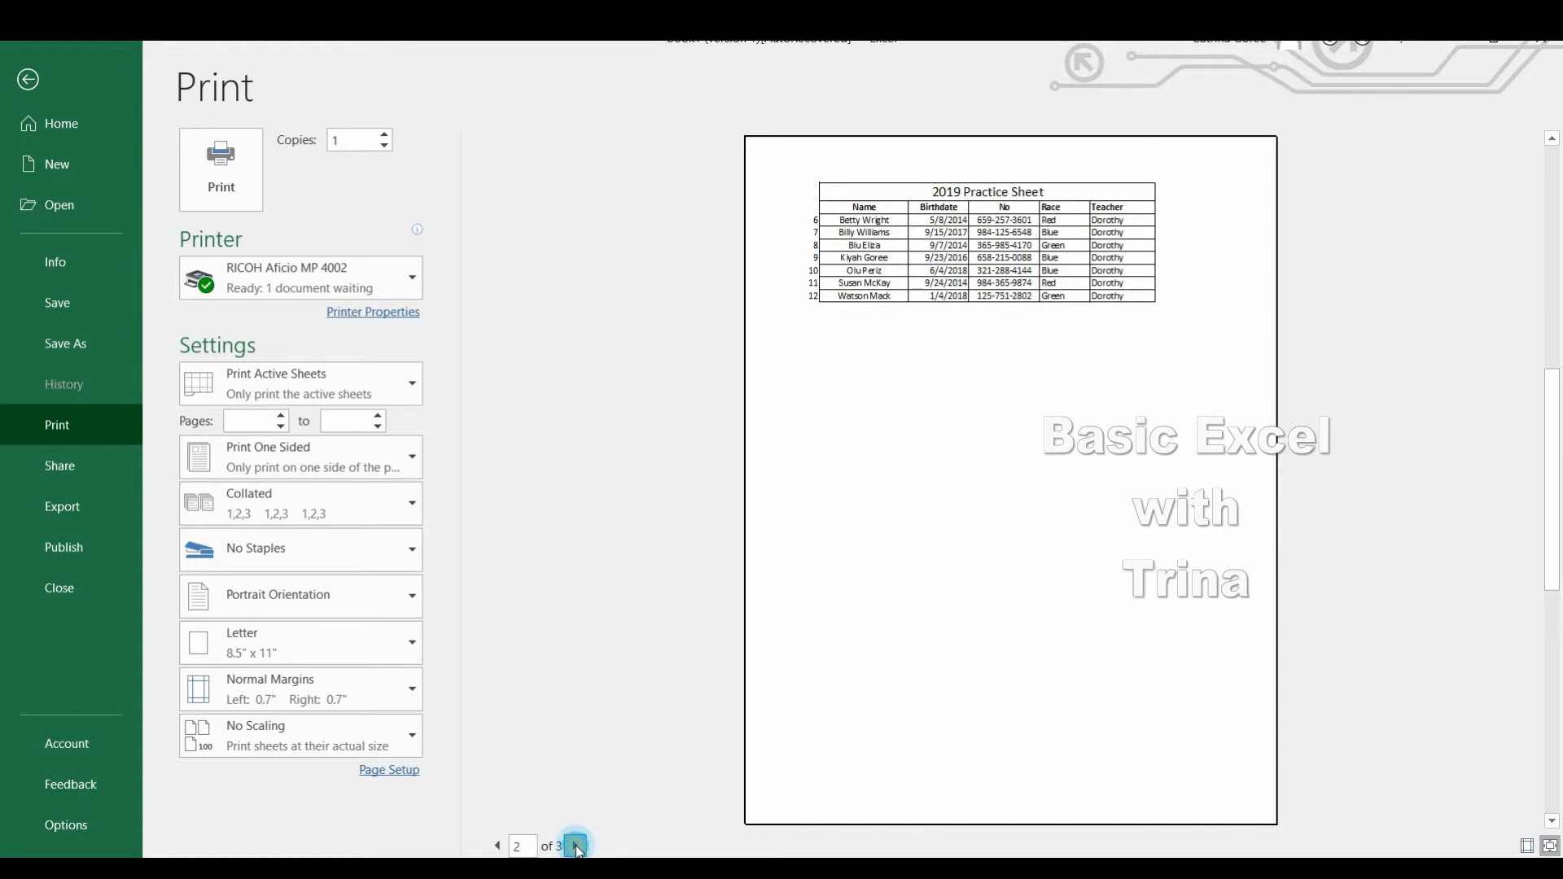
click(576, 846)
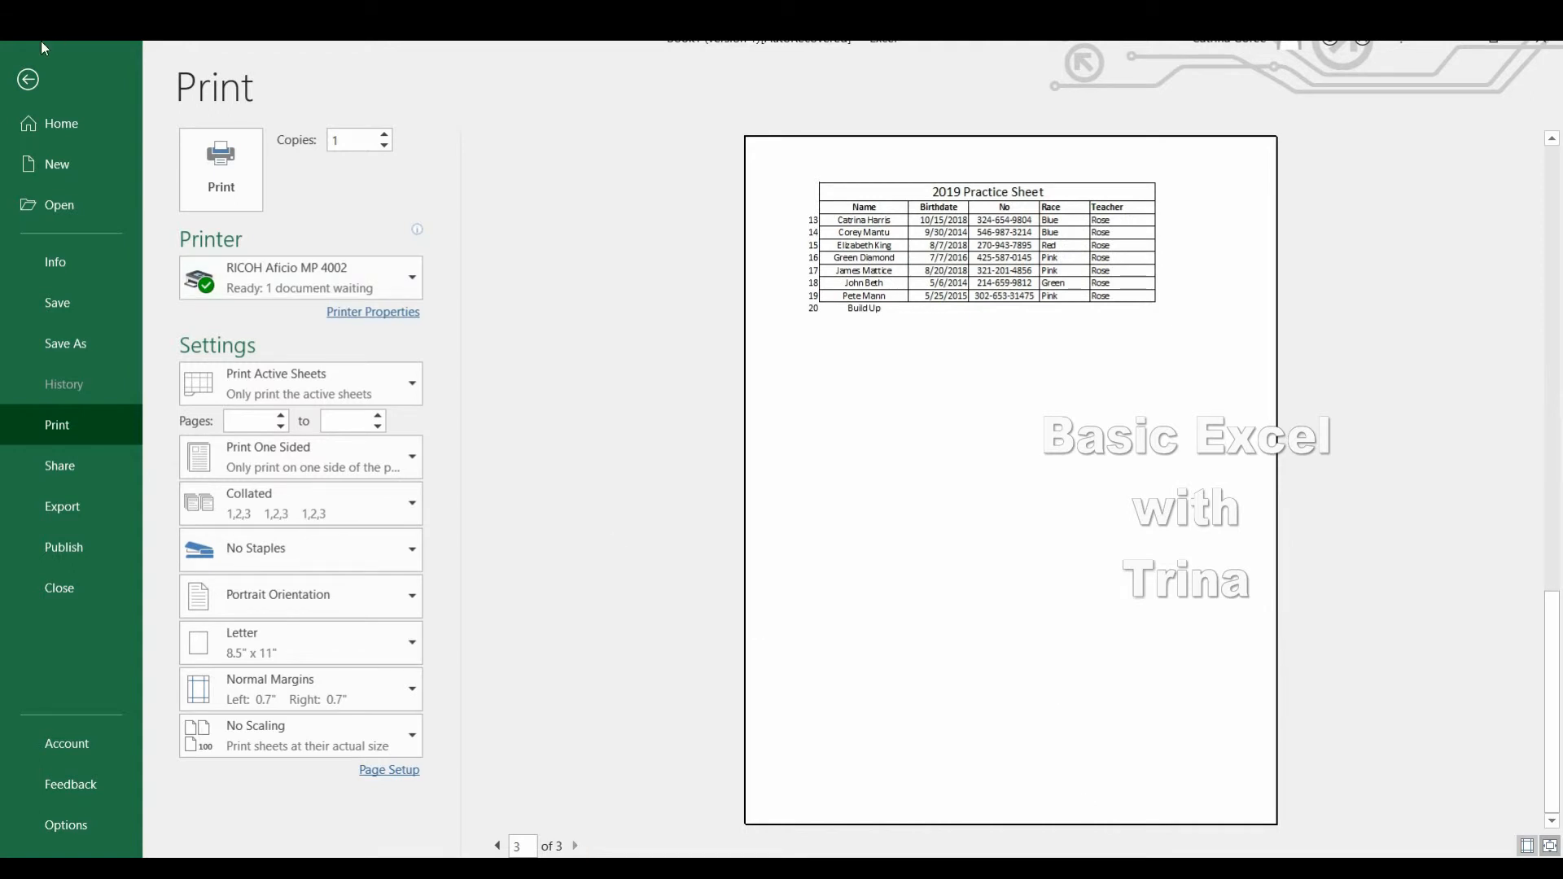
click(28, 81)
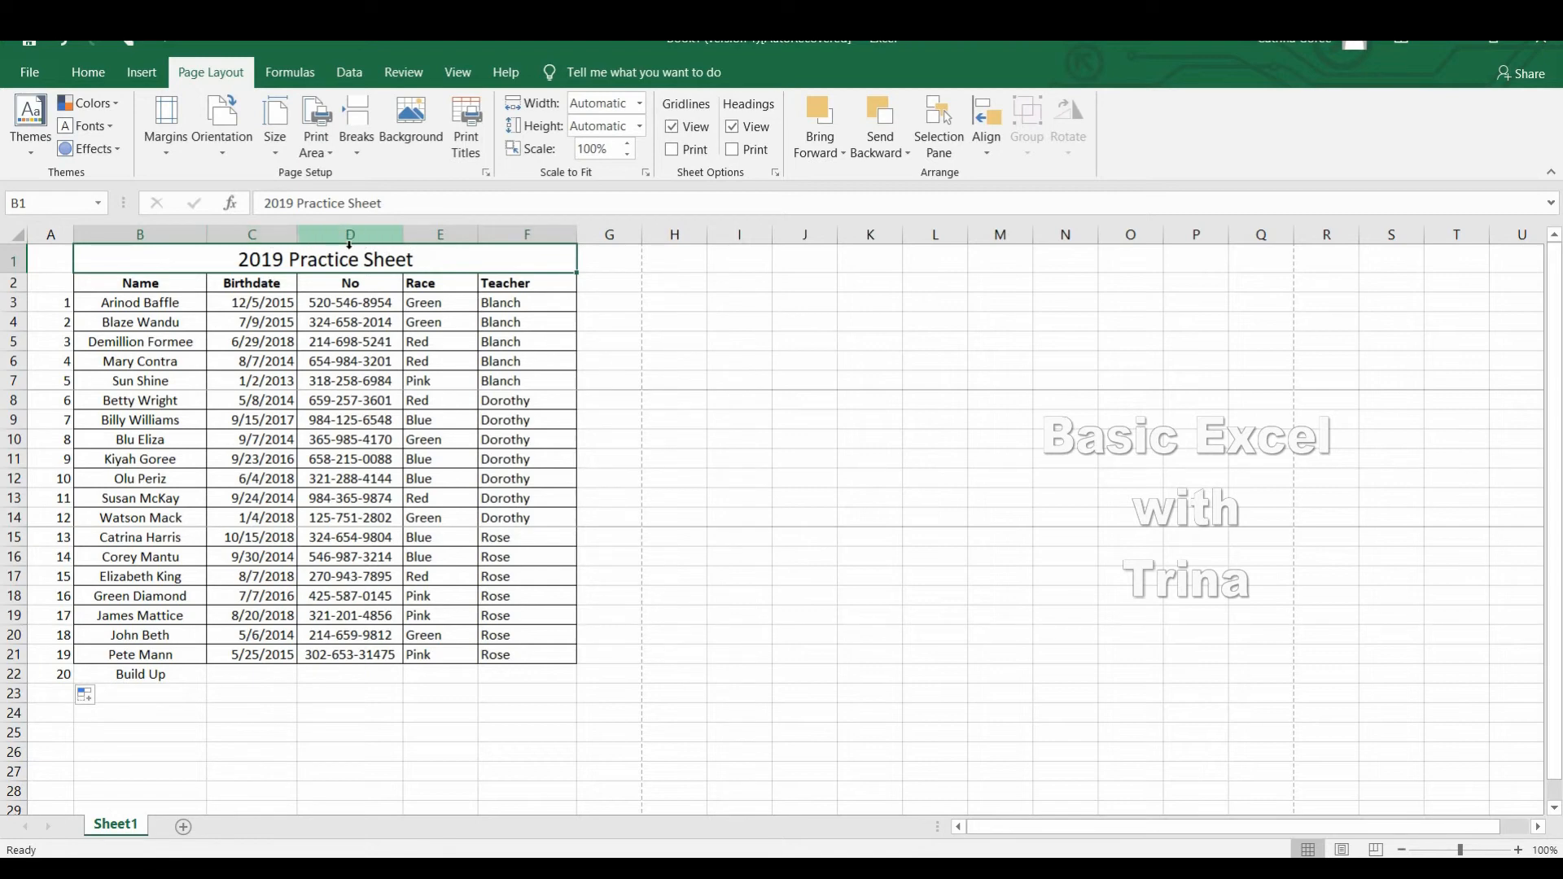
Hide column D, which holds the No values.
click(381, 242)
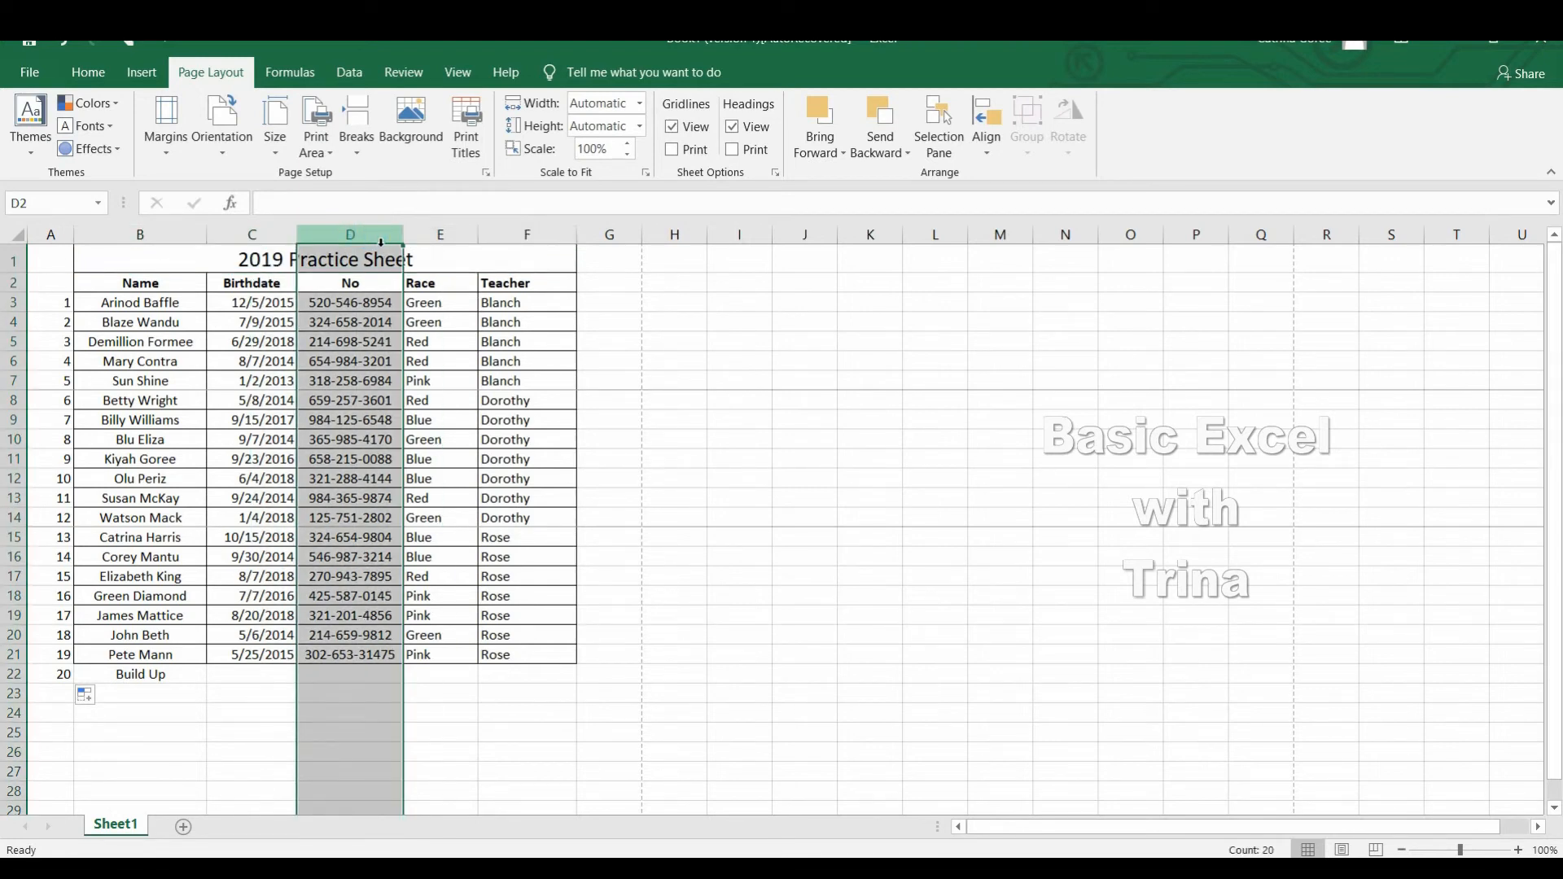
right_click(372, 235)
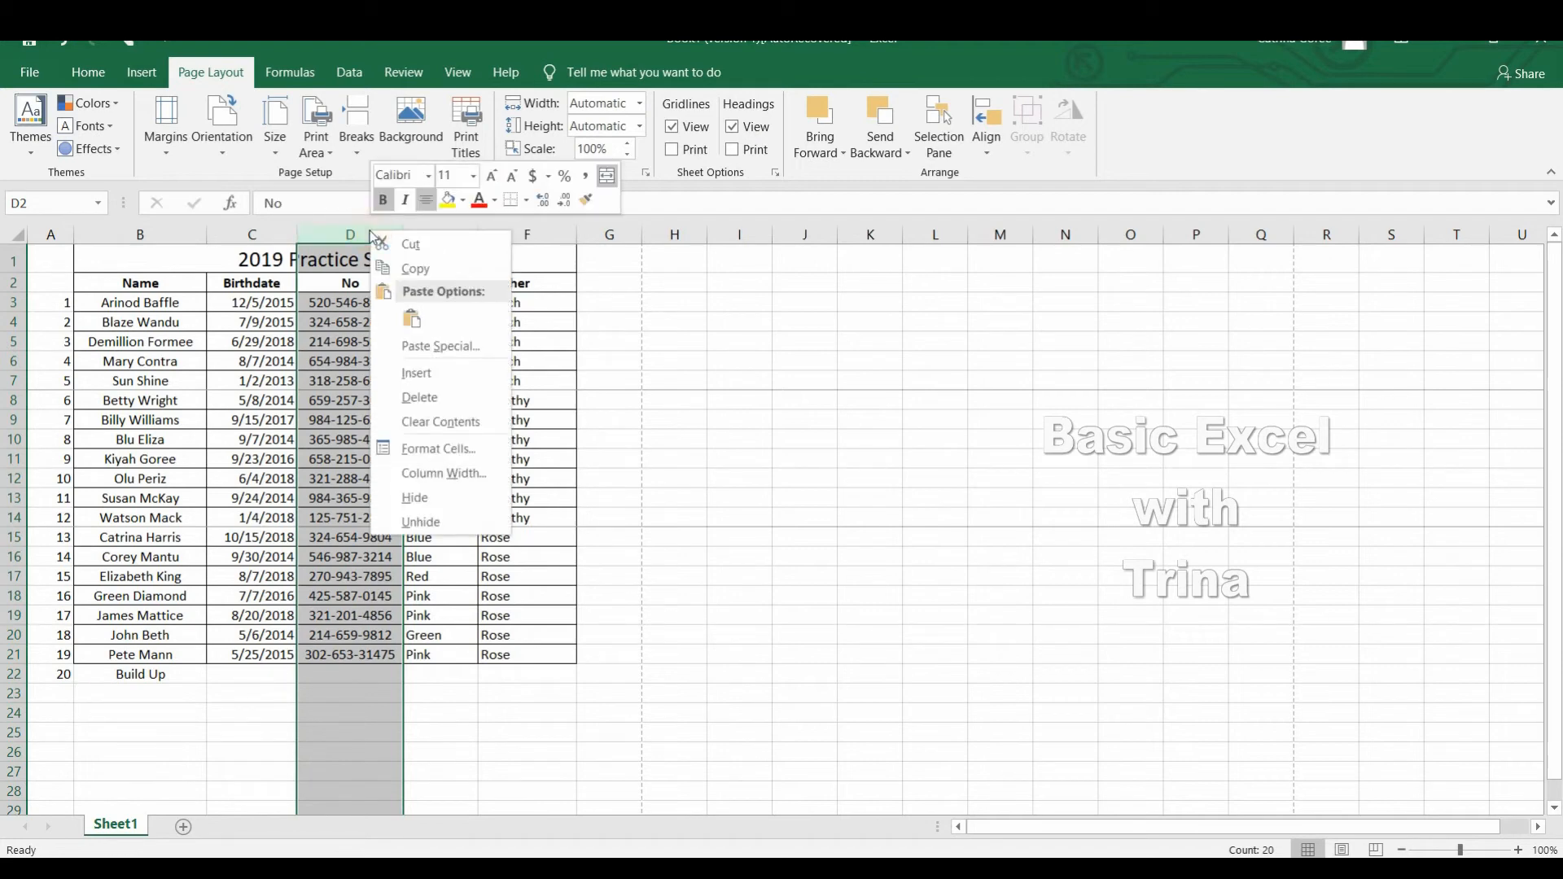
click(446, 498)
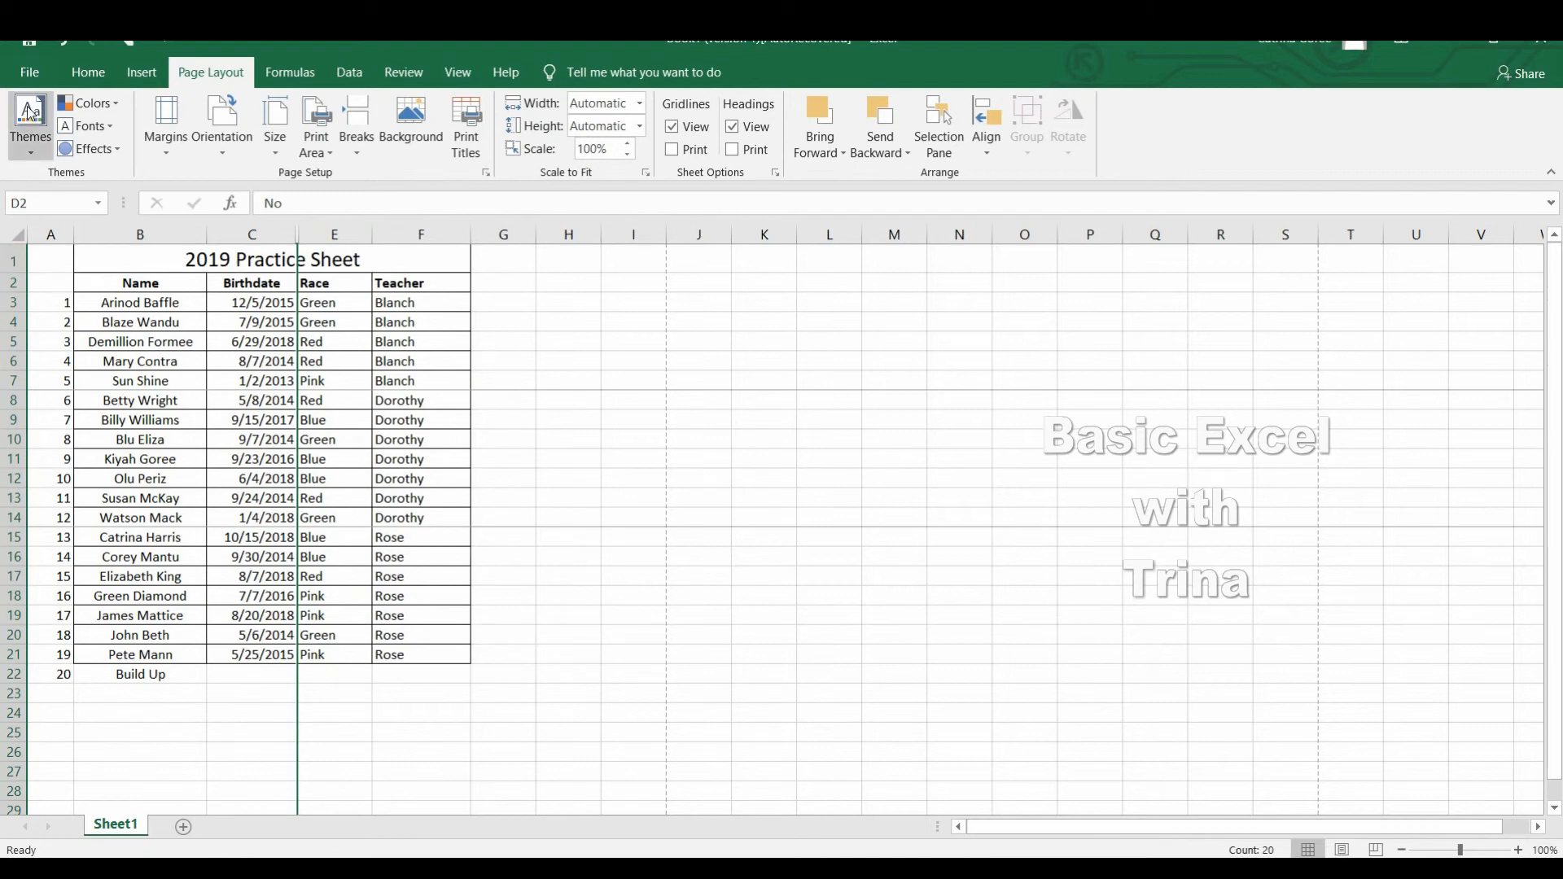
Preview the first printed page without the No column and return to the sheet.
click(35, 75)
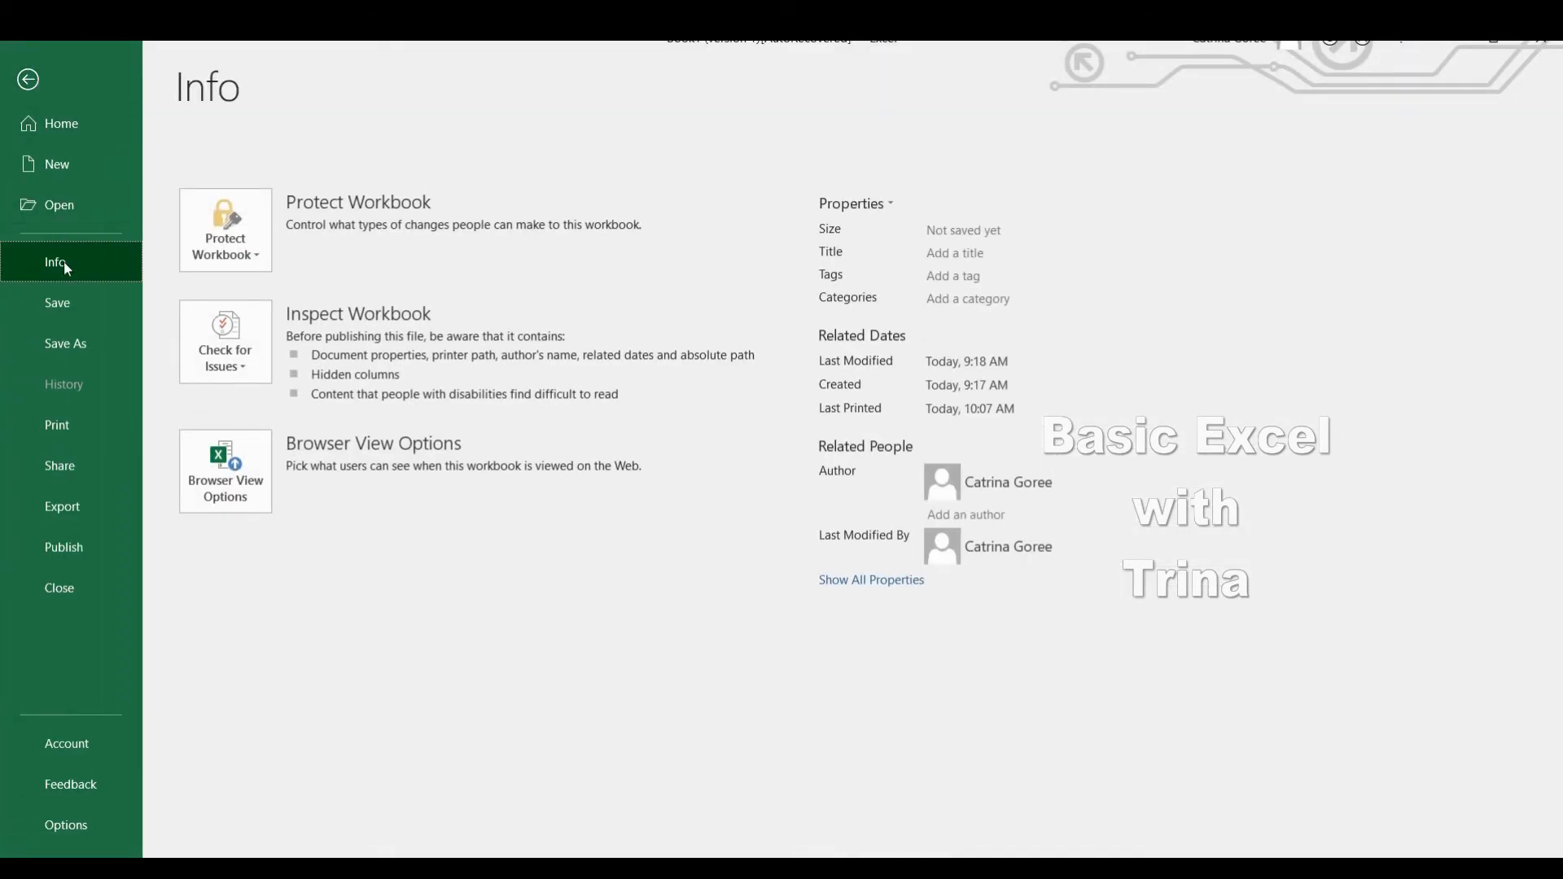
click(69, 420)
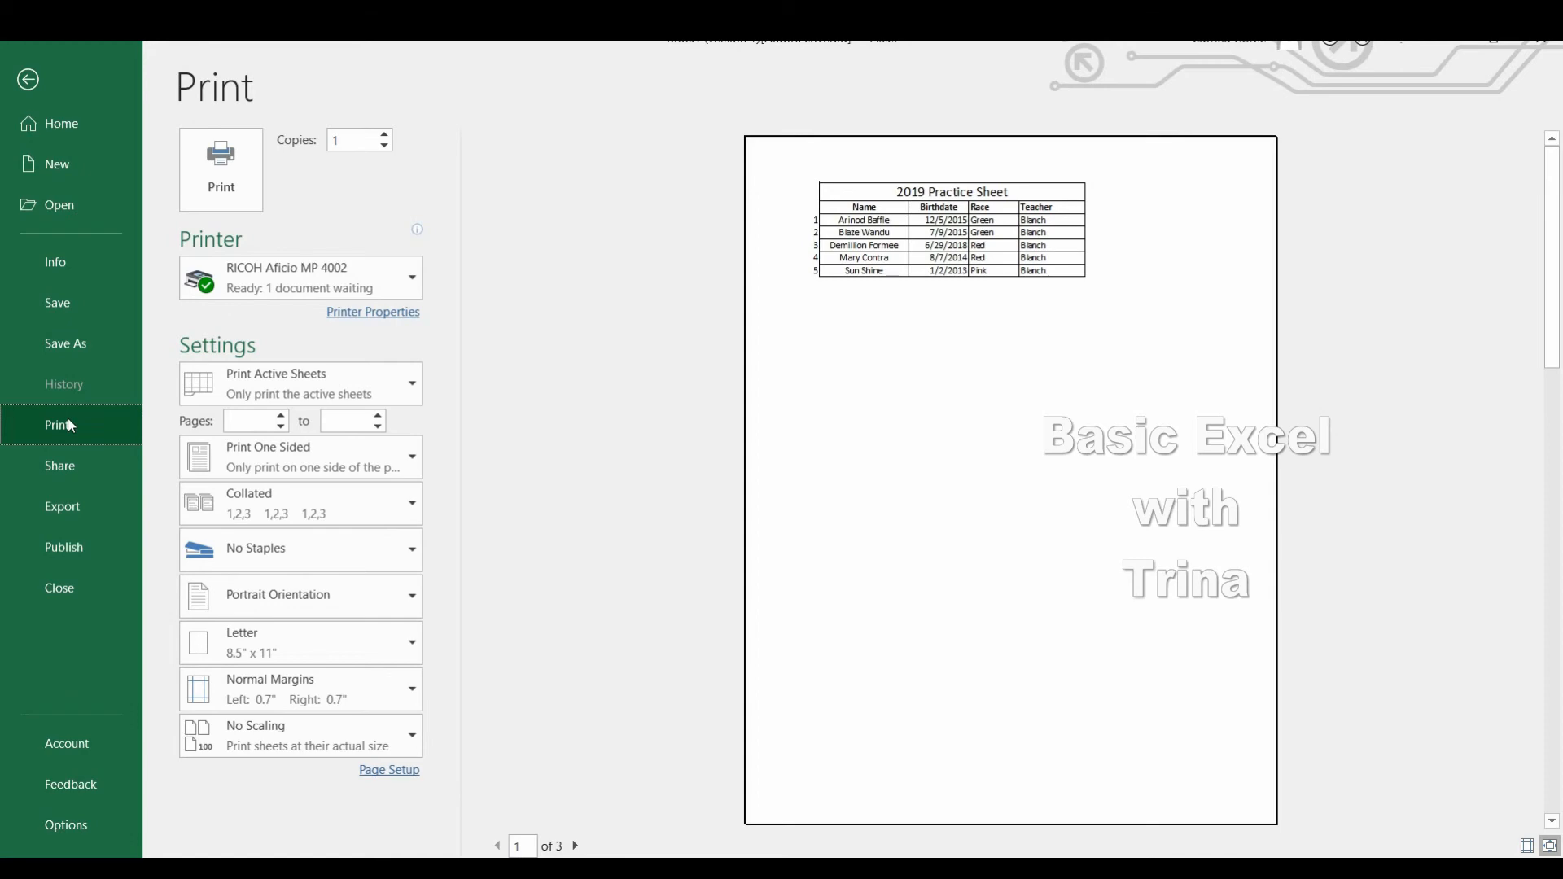
click(33, 80)
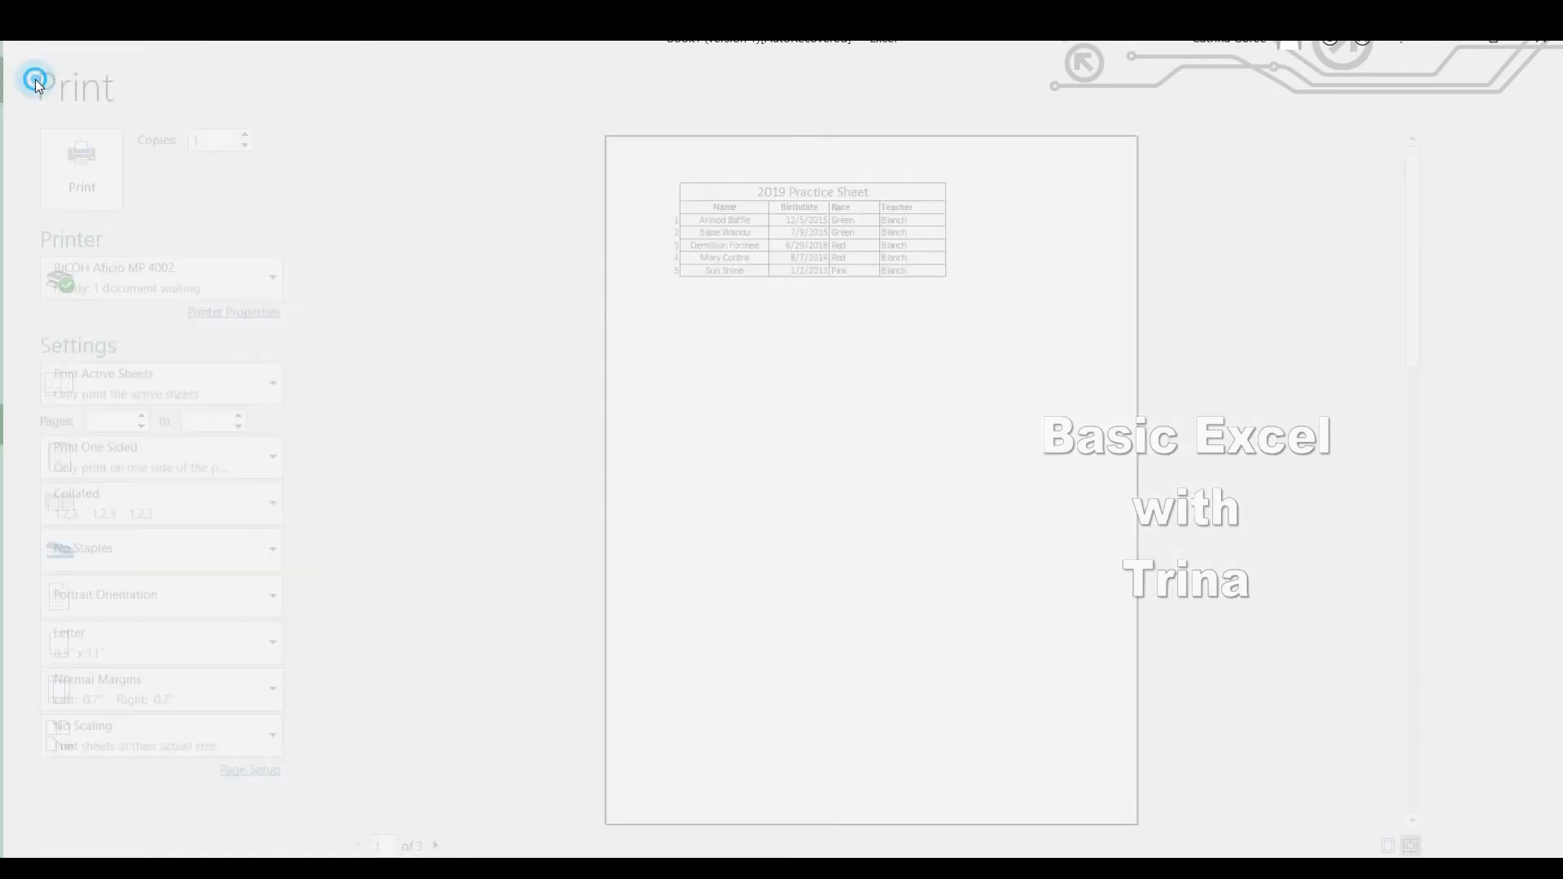